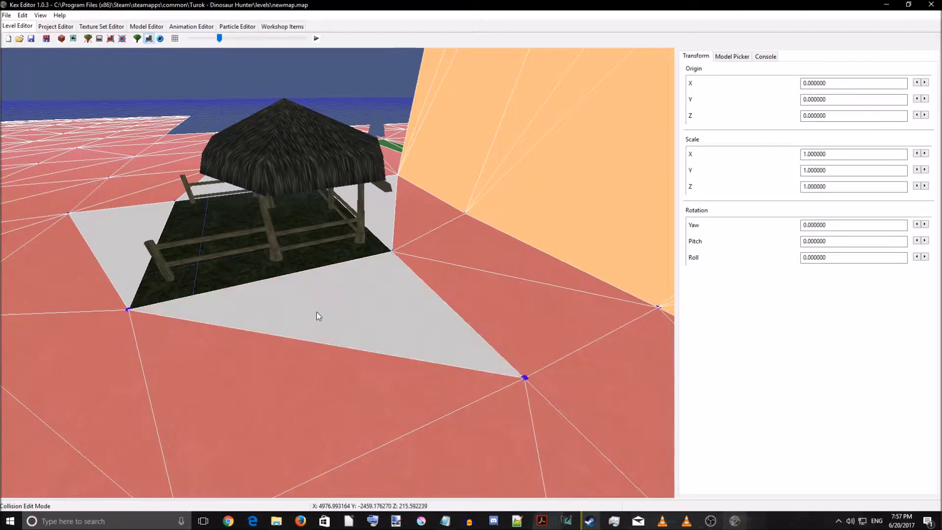
- Delete the selected collision sectors around the hut and plot a vertex beside the fence on one of its long sides
key(Delete)
right_drag(317, 312, 397, 333)
key(a)
key(a)
key(a)
key(w)
key(d)
key(w)
key(a)
key(v)
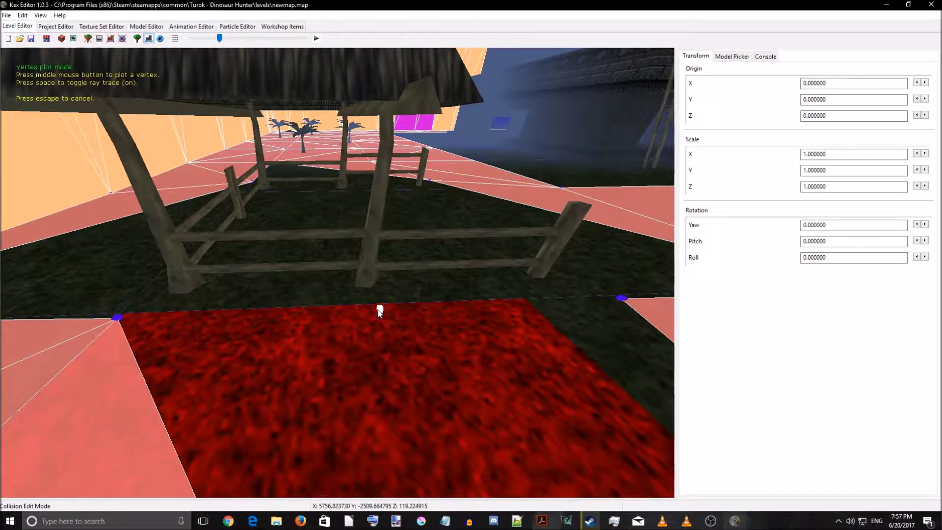
key(a)
- Plot further collision vertices outside the hut's rear fence and its opposite long side
right_drag(424, 368, 387, 352)
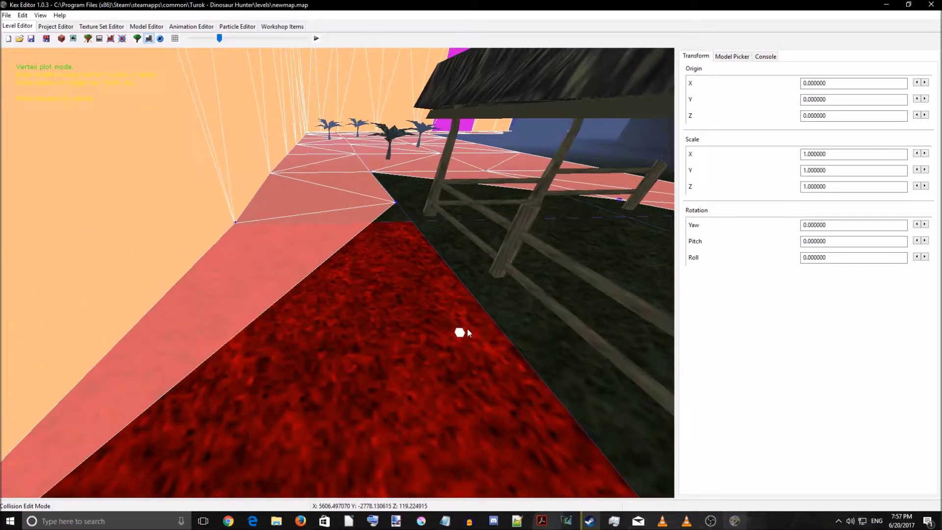
middle_click(499, 334)
right_drag(499, 334, 390, 334)
key(w)
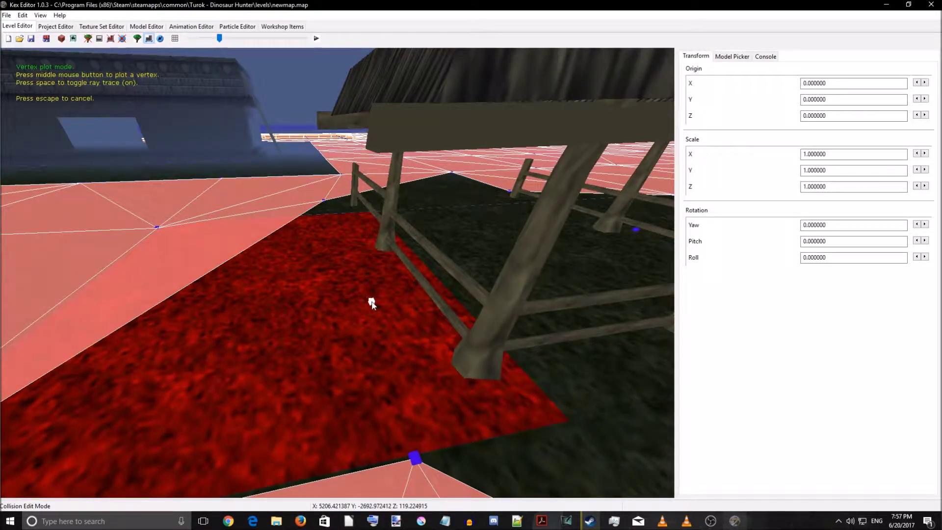
right_drag(379, 322, 397, 303)
key(a)
right_drag(481, 308, 432, 367)
key(d)
key(a)
key(w)
key(a)
key(d)
key(s)
key(Escape)
- Create sectors from the selected ground sector's edge to the vertices along the hut's first long side
click(292, 404)
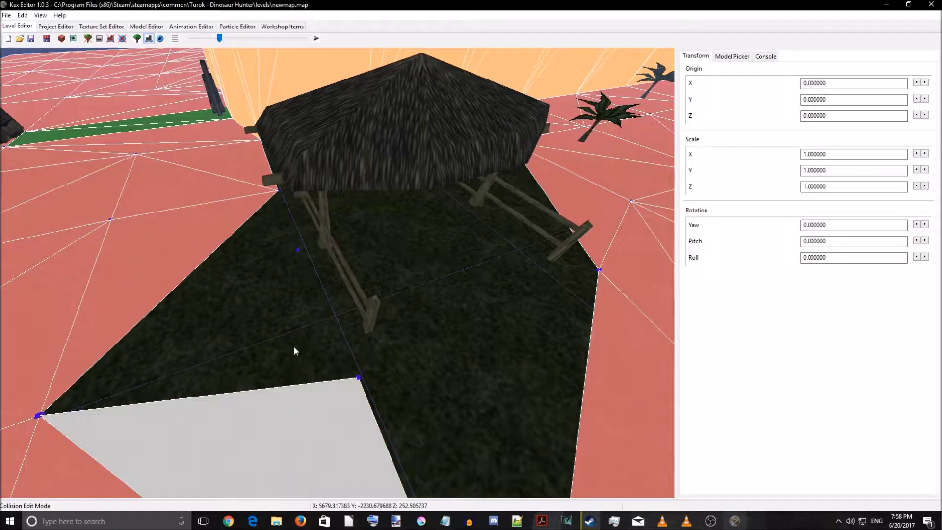
key(c)
click(298, 251)
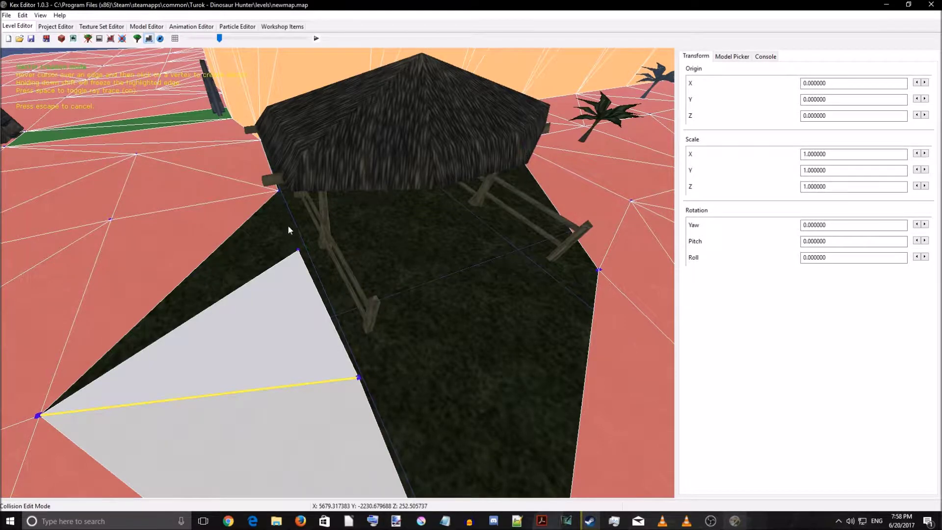
click(278, 190)
right_drag(280, 197, 348, 305)
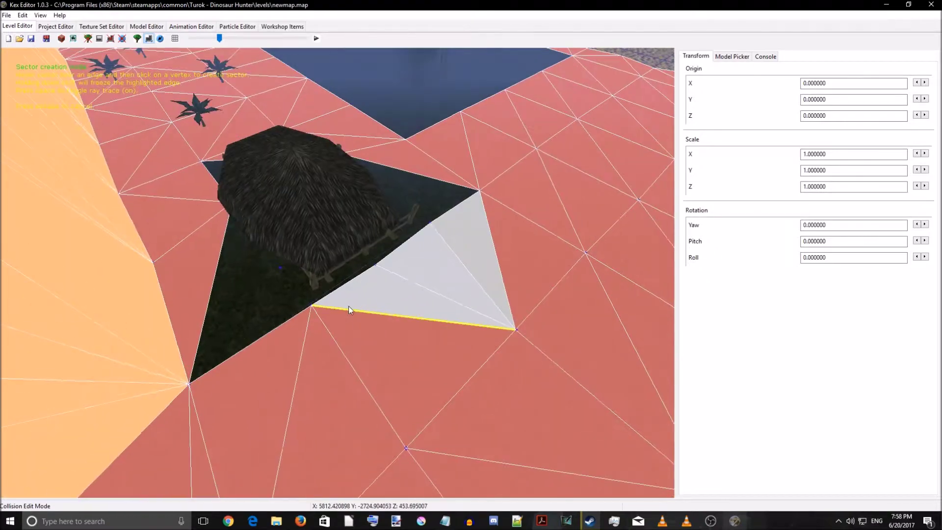
key(Escape)
- Create sectors from the adjoining ground sector to the vertices along the hut's rear edge
click(270, 336)
key(c)
key(w)
right_drag(280, 310, 237, 306)
click(344, 280)
key(a)
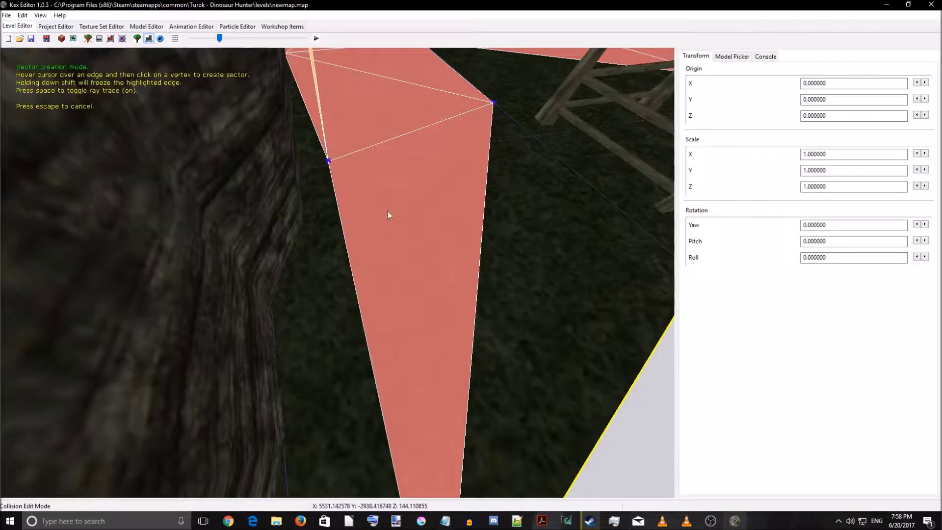
key(d)
click(347, 104)
key(s)
- Create two sectors on the hut's opposite long side, joining the side vertex to the front corner vertex
right_drag(366, 178, 243, 195)
key(d)
right_drag(356, 214, 206, 207)
key(d)
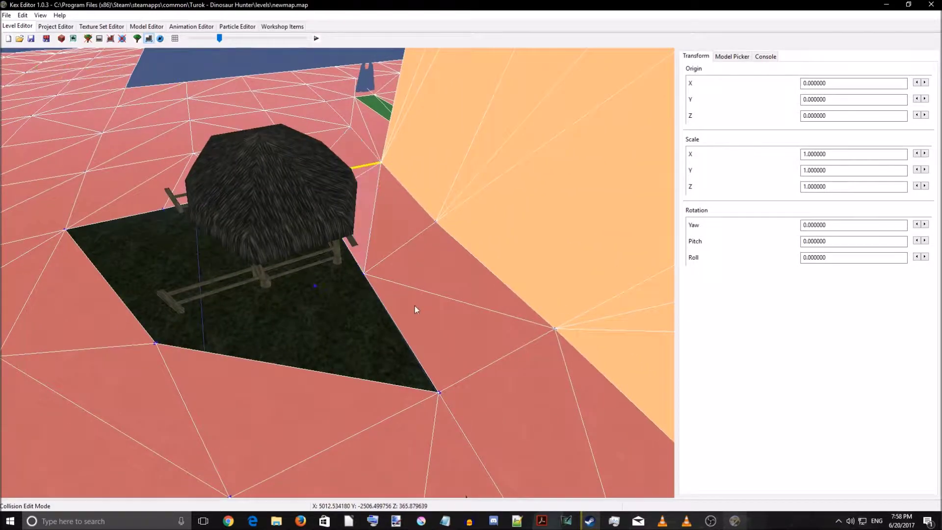
click(312, 287)
click(154, 344)
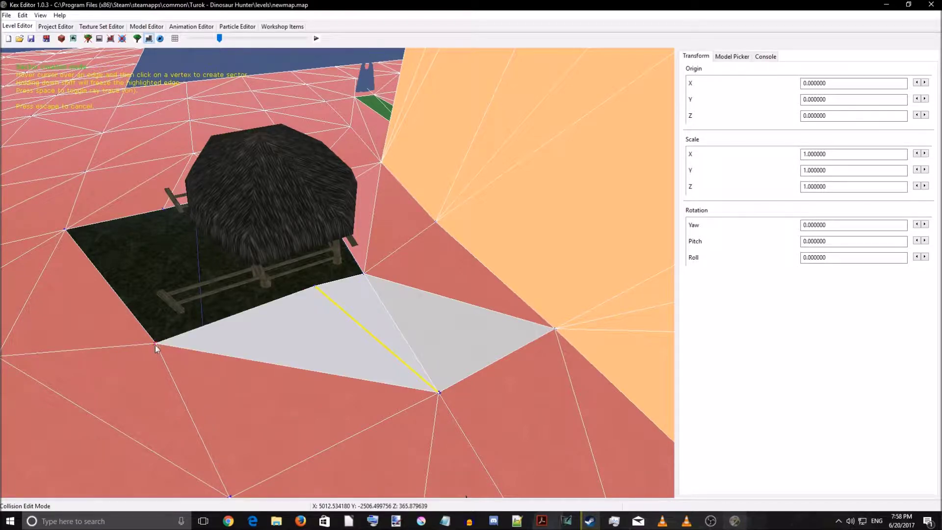
key(Escape)
- Create a sector from the ground sector in front of the hut to its open front corner vertex
key(w)
scroll(340, 359, up, 3)
right_drag(358, 343, 381, 298)
scroll(381, 298, down, 1)
click(383, 276)
scroll(382, 276, down, 3)
drag(339, 260, 334, 249)
key(a)
right_drag(395, 344, 488, 390)
click(487, 391)
click(411, 419)
key(c)
click(236, 298)
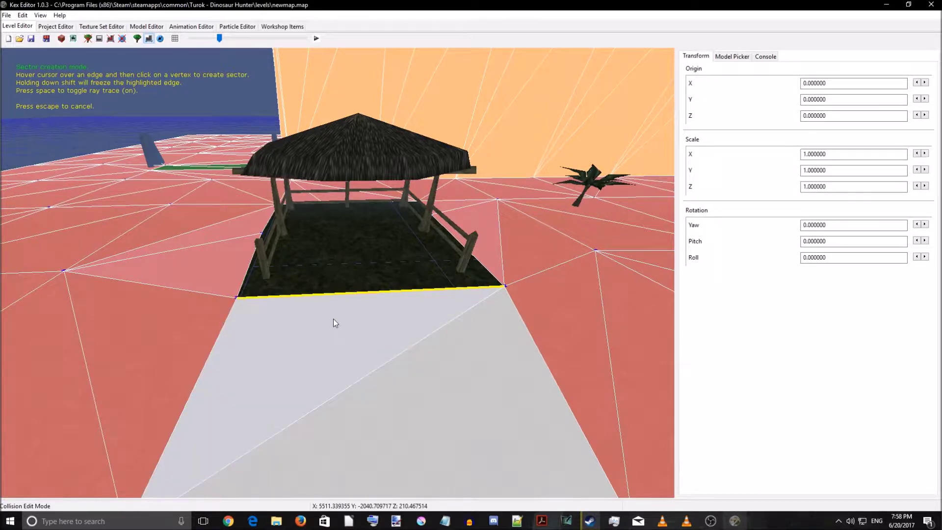
- Delete the triangular sector just created in front of the hut's entrance
key(Escape)
click(348, 327)
key(Delete)
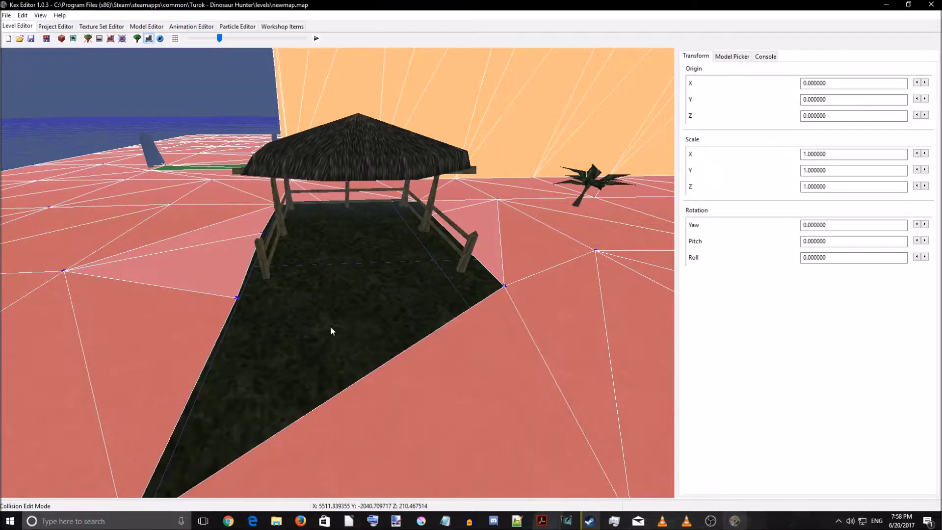
- Plot two collision vertices just inside the hut's front fence posts
click(282, 293)
key(c)
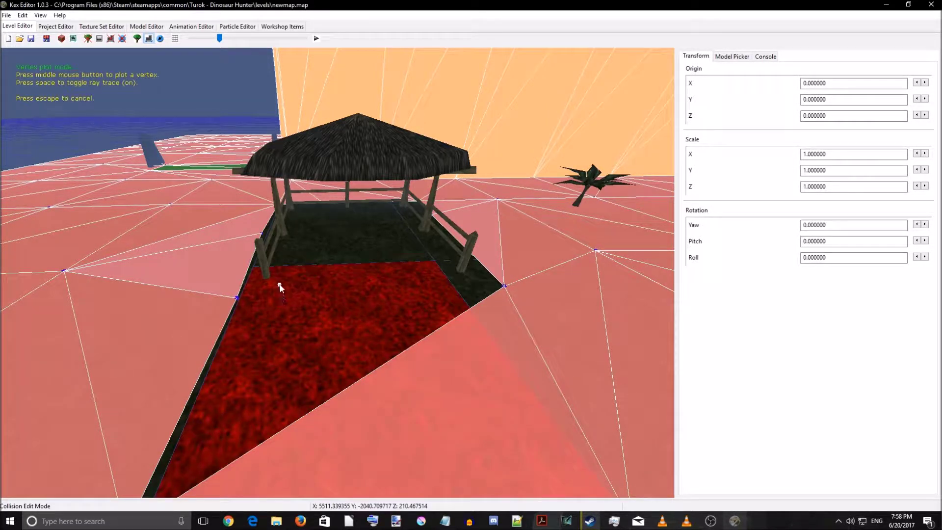
middle_click(280, 283)
key(w)
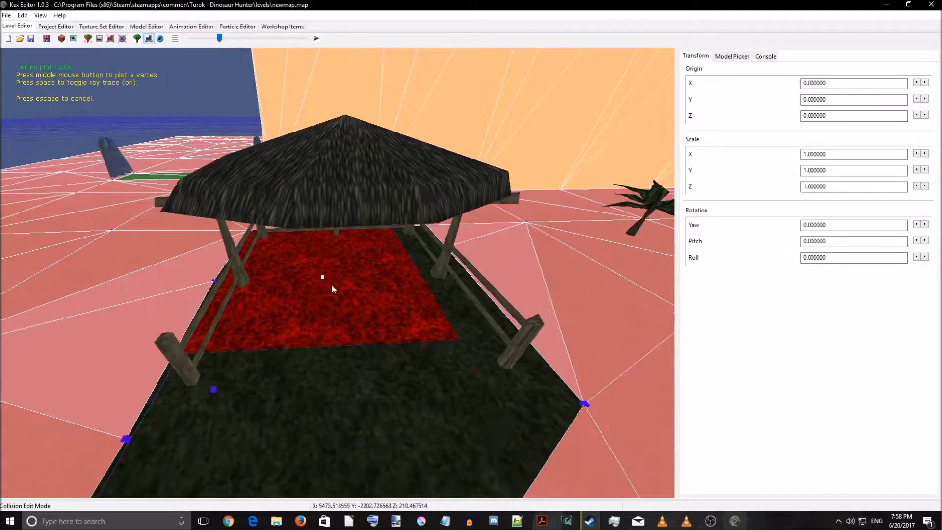
right_drag(469, 391, 473, 392)
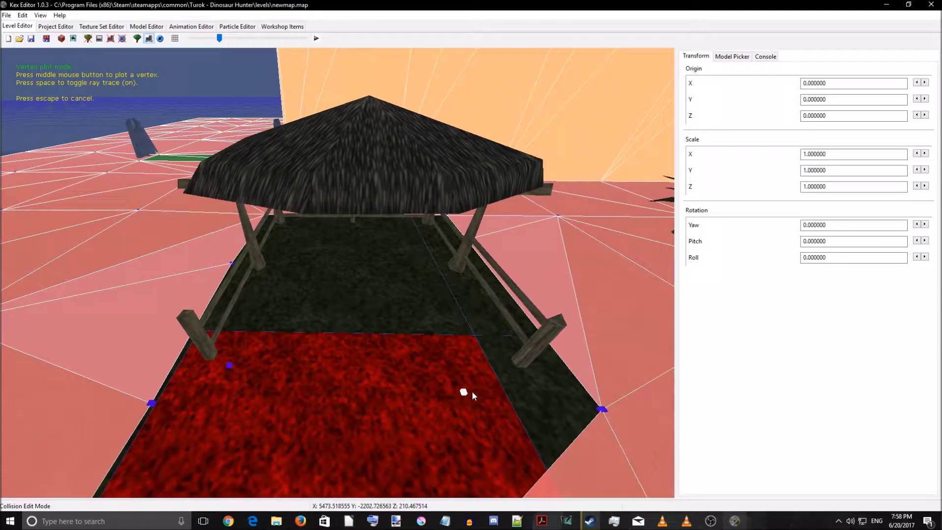
key(w)
key(w)
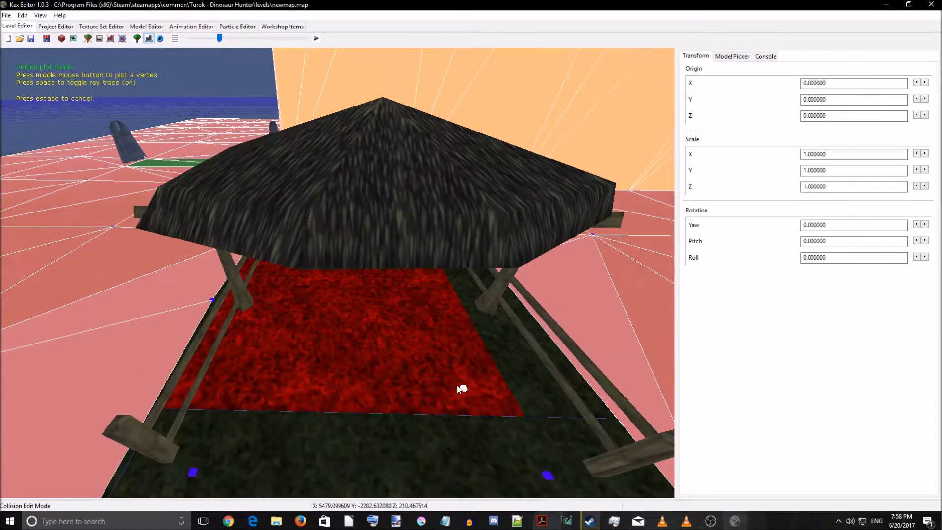
- Plot vertices just inside the hut's front roof posts and one at the centre of the floor
key(s)
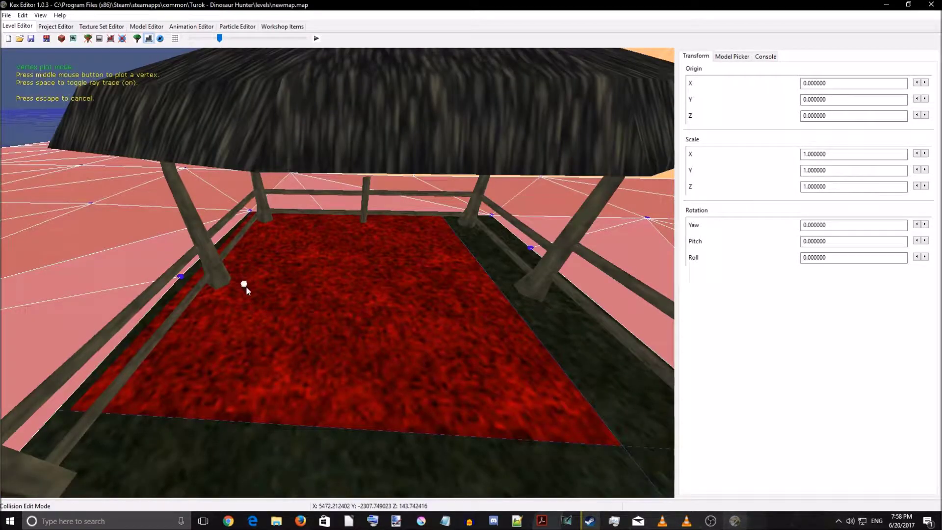
middle_click(370, 331)
key(s)
right_drag(486, 384, 460, 396)
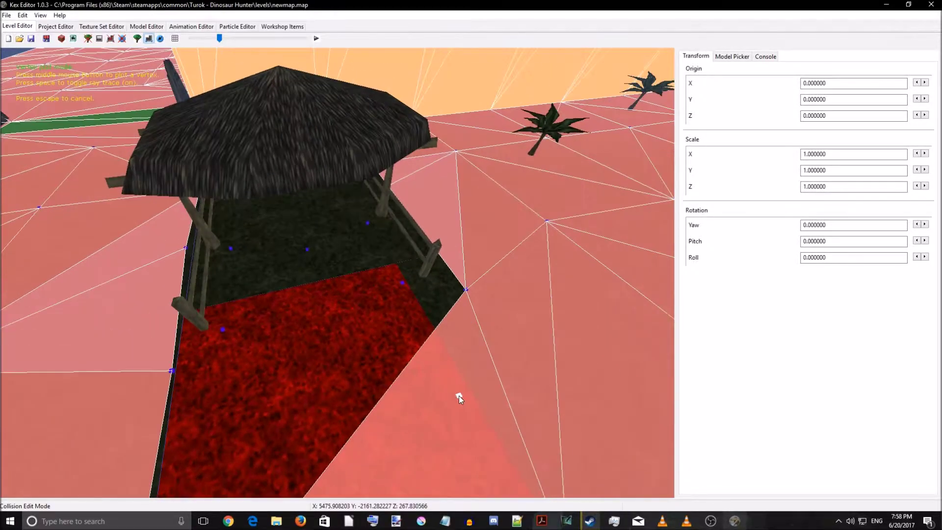
key(a)
key(s)
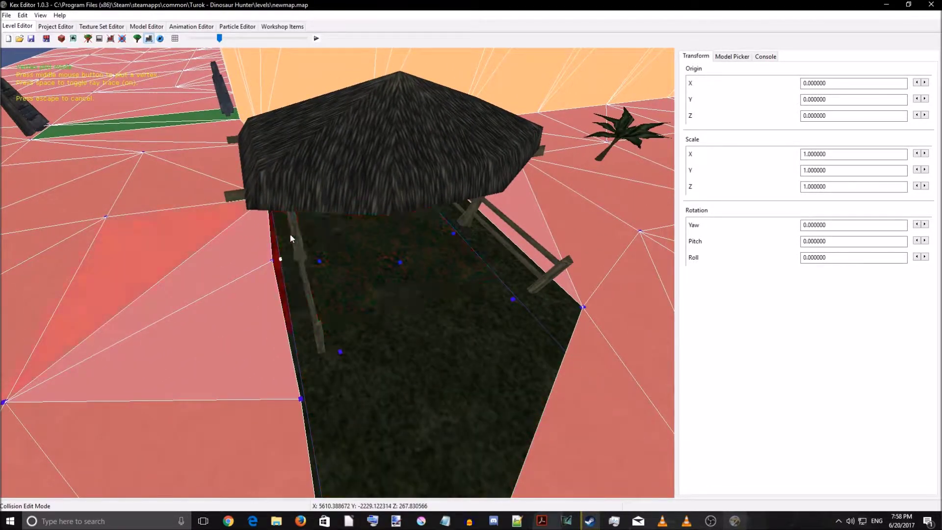
- Examine the plotted vertices under the hut from the side, from above and at floor level
key(w)
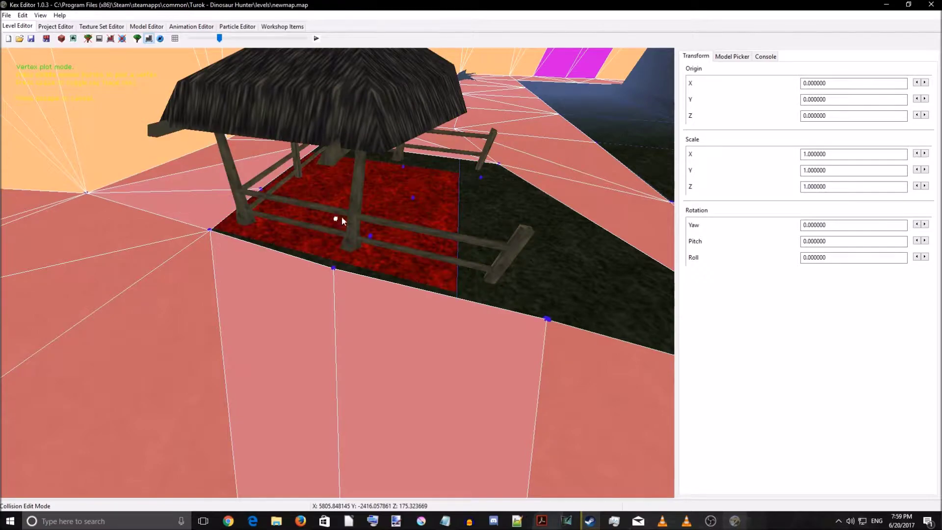
key(d)
right_drag(470, 227, 334, 202)
key(w)
key(s)
key(s)
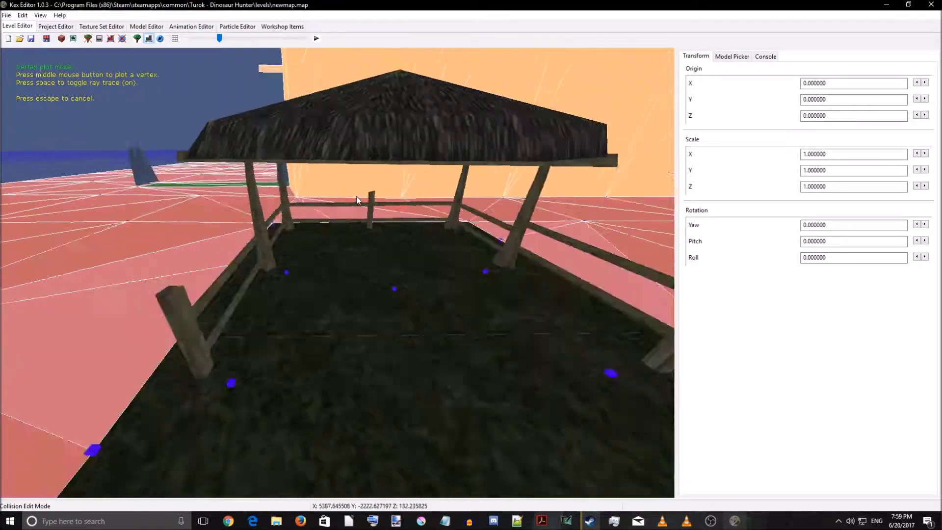
key(s)
right_drag(383, 260, 421, 278)
key(w)
key(w)
key(s)
key(w)
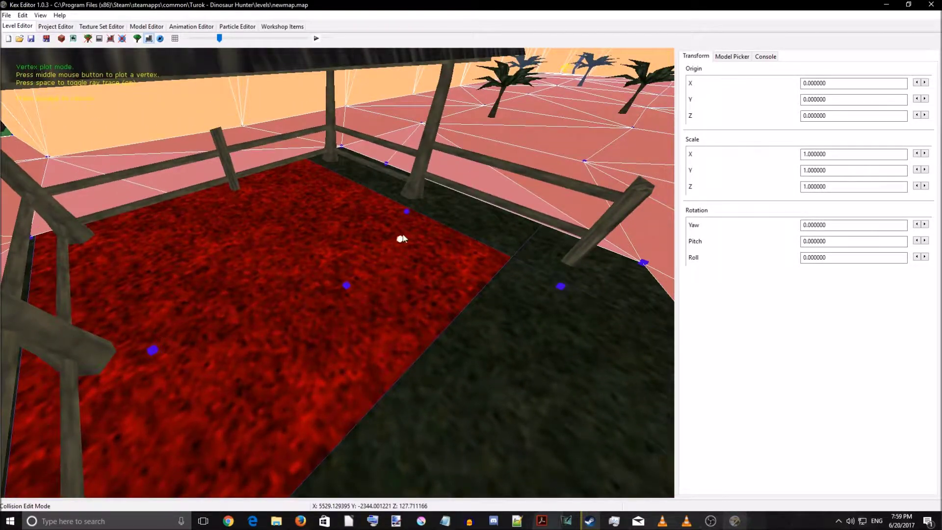
key(s)
right_drag(381, 320, 316, 238)
key(w)
key(s)
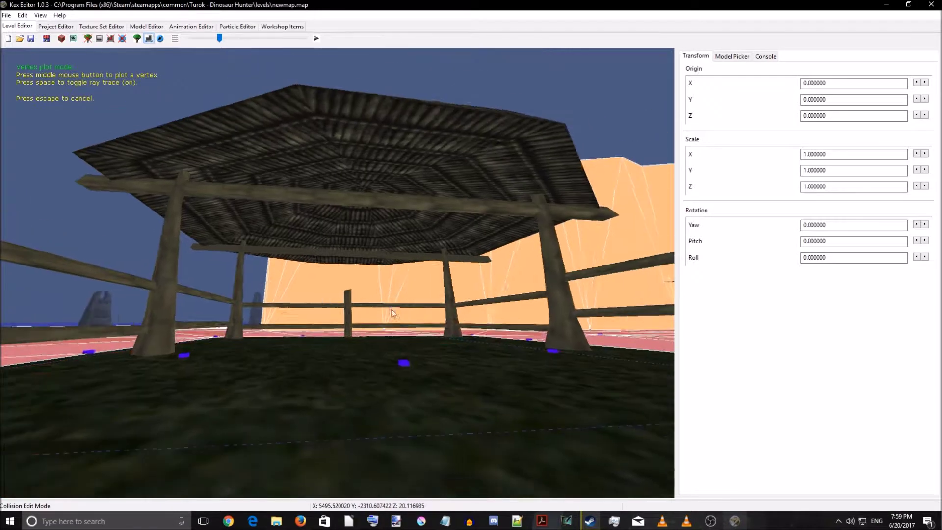
- Plot vertices just inside the hut's rear fence, near the corner posts and the middle post
right_drag(397, 301, 332, 367)
key(w)
key(s)
key(w)
key(s)
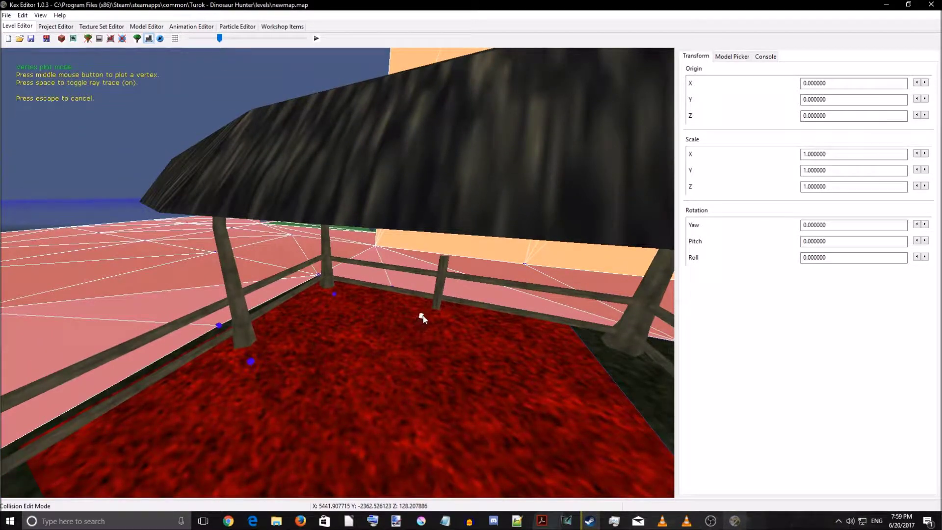
right_drag(448, 354, 170, 389)
key(s)
key(w)
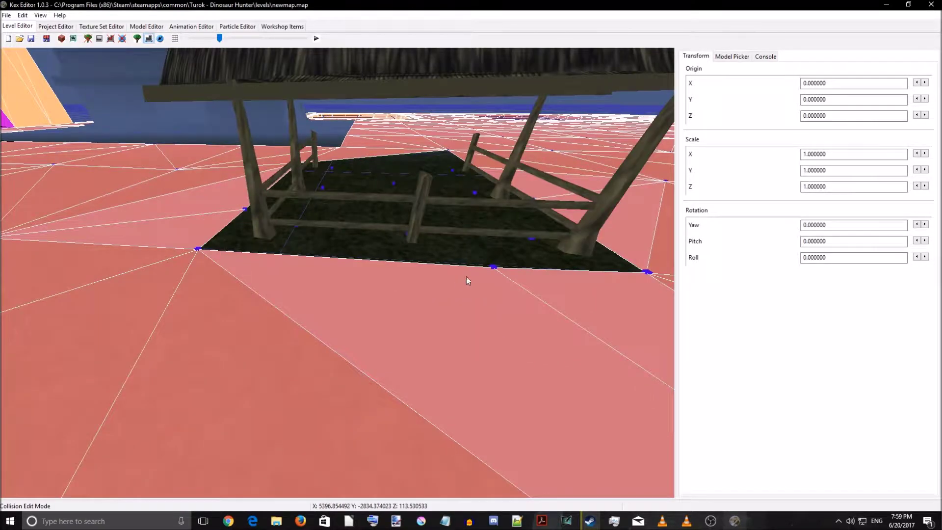
- Nudge the middle vertex of the rear collision edge into line with the hut's outline
click(496, 267)
drag(567, 280, 483, 298)
right_drag(340, 349, 431, 384)
key(a)
key(s)
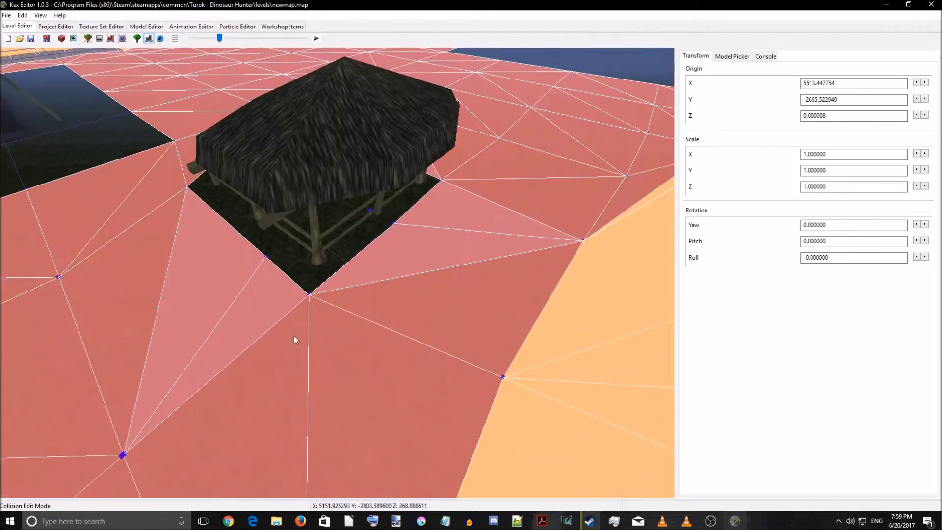
- Select the corner and side vertices around the hut in turn to check their alignment with the fence
click(310, 293)
click(266, 257)
mouse_move(352, 344)
right_down()
mouse_move(375, 350)
mouse_move(354, 334)
right_up()
key(a)
click(338, 332)
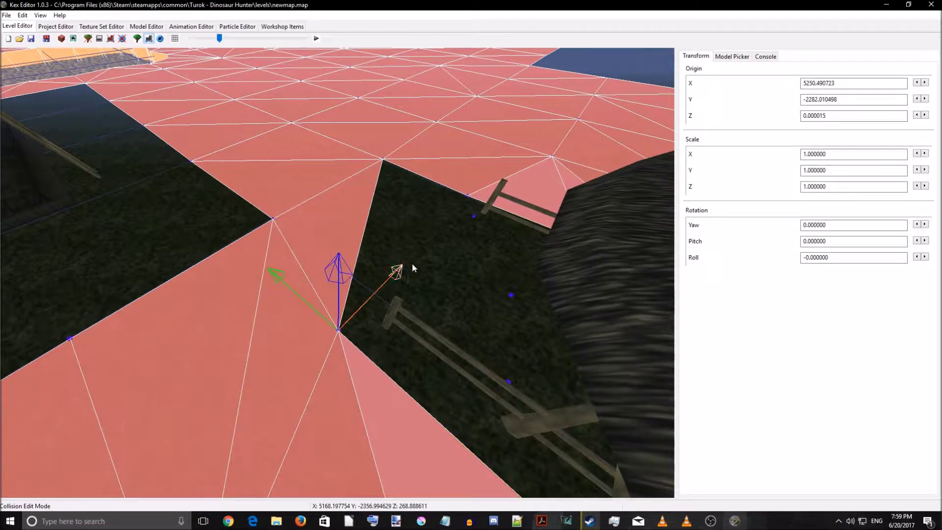
right_drag(450, 257, 446, 432)
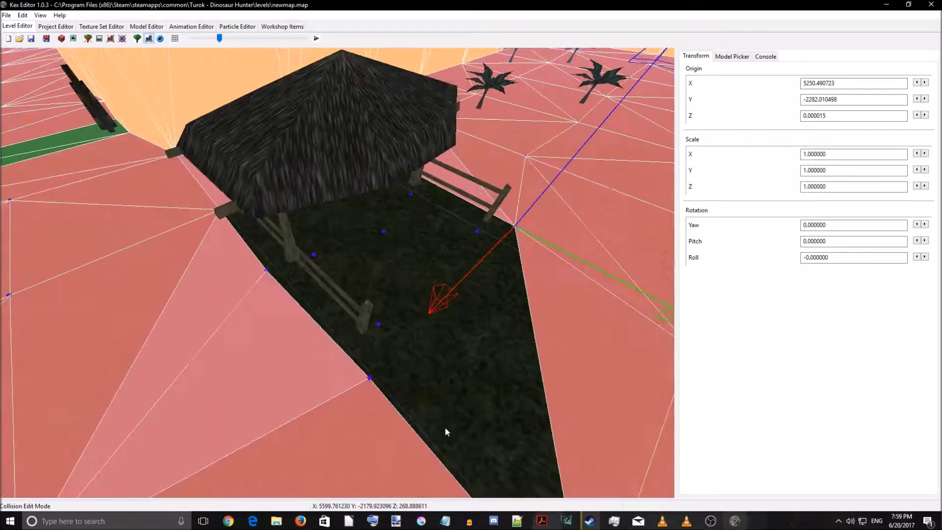
click(265, 270)
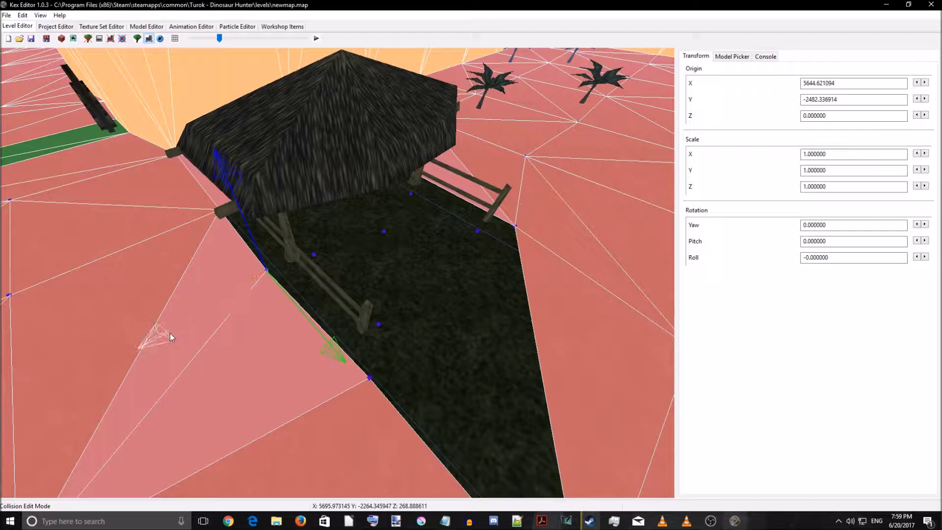
click(188, 331)
right_drag(501, 385, 413, 388)
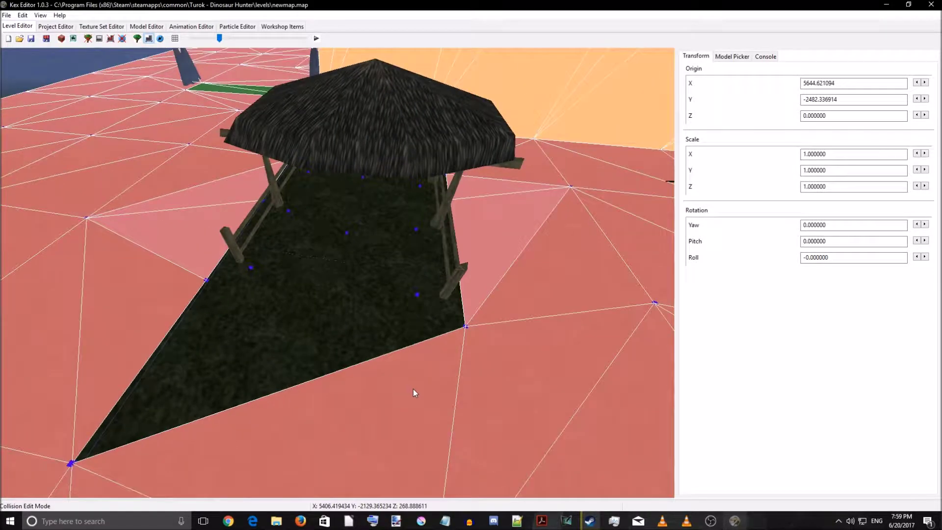
- Create sectors from the ground sector in front of the hut to the front corner vertex and both inner front vertices
click(323, 383)
key(c)
click(206, 281)
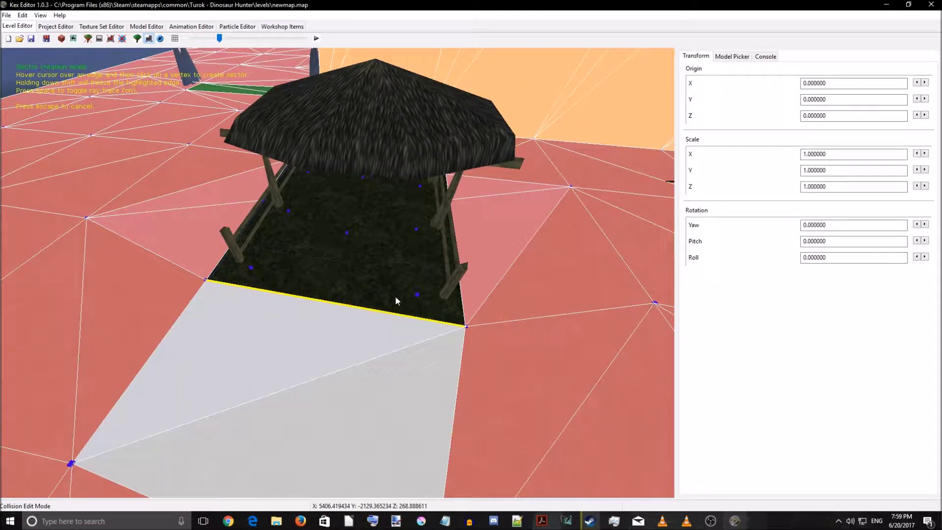
click(415, 296)
click(254, 272)
key(Escape)
- Fill the hut floor with sectors, extending the front edge through the centre vertex to the inner side and rear vertices
right_drag(323, 301, 383, 261)
scroll(347, 273, up, 3)
scroll(347, 272, down, 3)
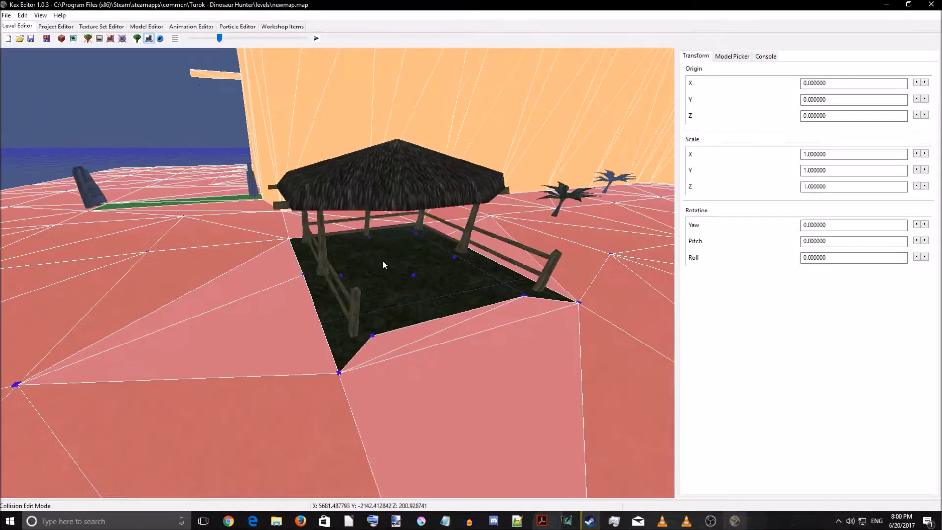
click(432, 324)
key(c)
click(413, 278)
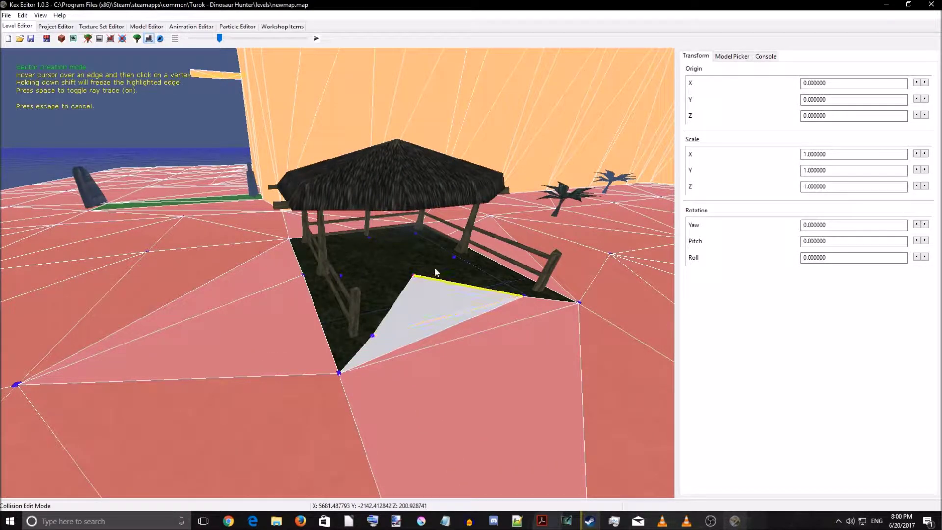
click(456, 263)
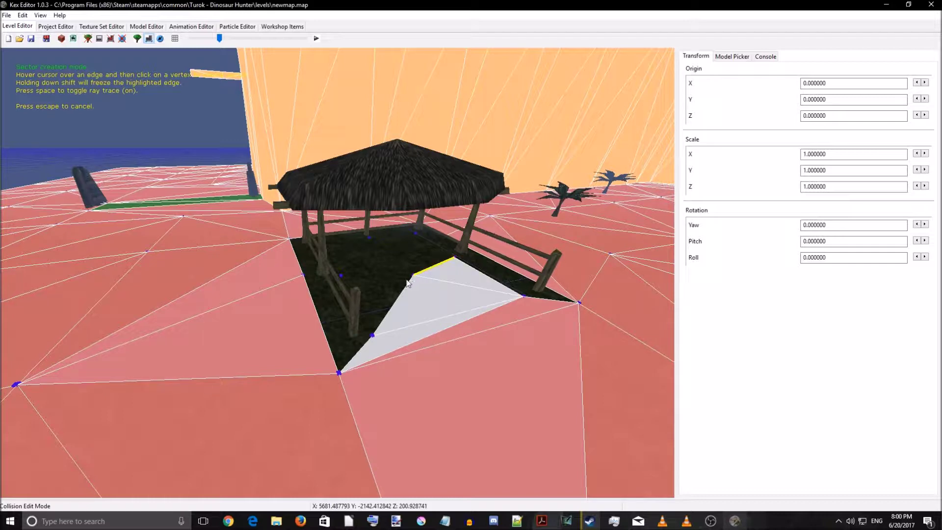
click(349, 279)
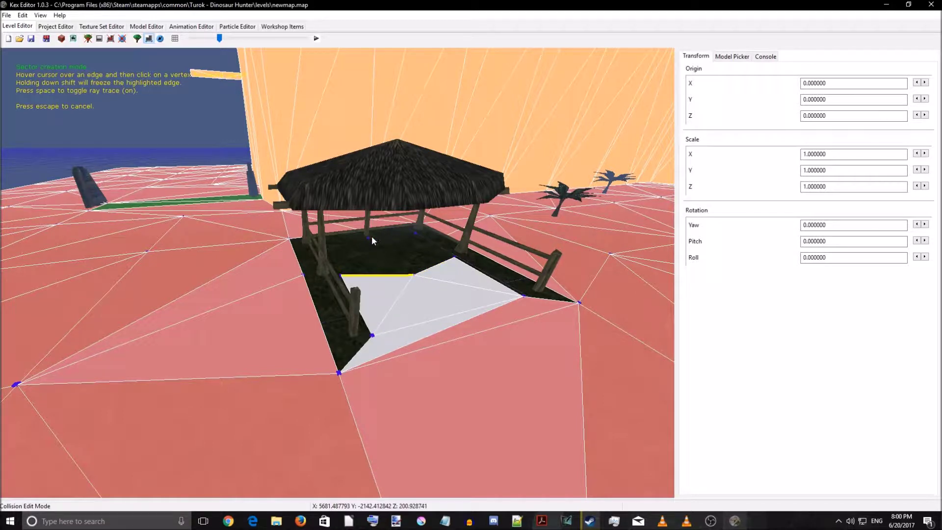
click(373, 239)
click(415, 234)
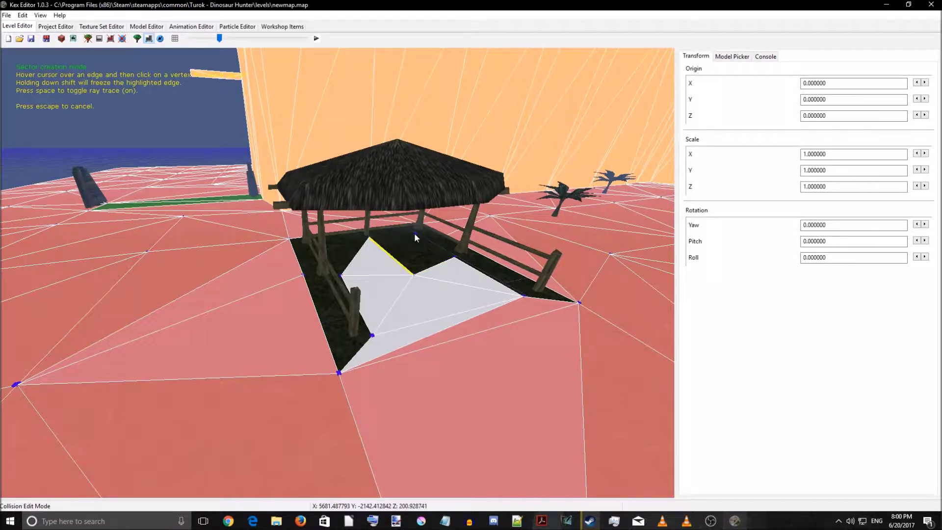
click(453, 257)
key(Escape)
right_drag(378, 329, 413, 370)
key(w)
key(s)
key(a)
key(w)
key(w)
click(416, 366)
key(c)
key(Escape)
- Plot vertices on top of the front fence post and on the side fence rail beside the middle post
key(v)
key(d)
mouse_move(479, 322)
right_down()
mouse_move(423, 345)
mouse_move(443, 343)
right_up()
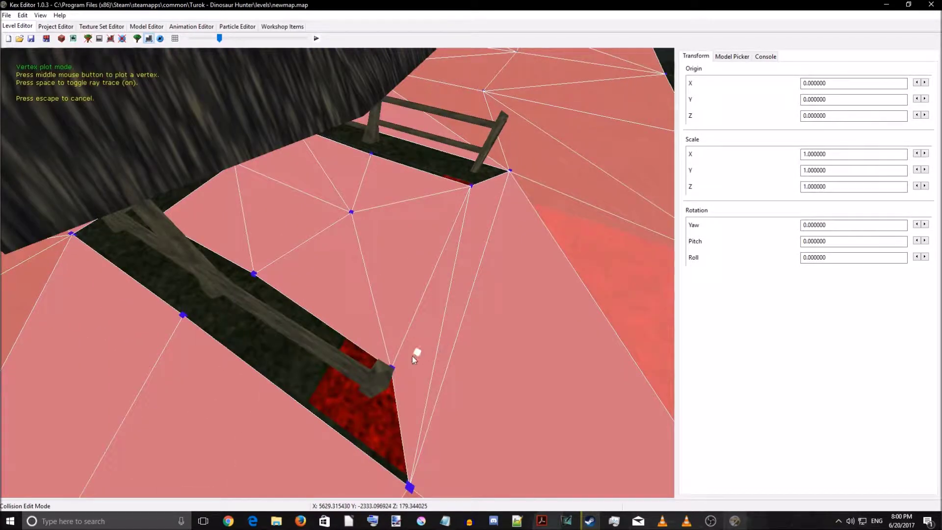
key(a)
mouse_move(295, 328)
right_down()
mouse_move(276, 322)
mouse_move(356, 325)
mouse_move(343, 341)
mouse_move(347, 312)
mouse_move(374, 319)
right_up()
key(s)
key(w)
key(w)
key(s)
middle_click(433, 234)
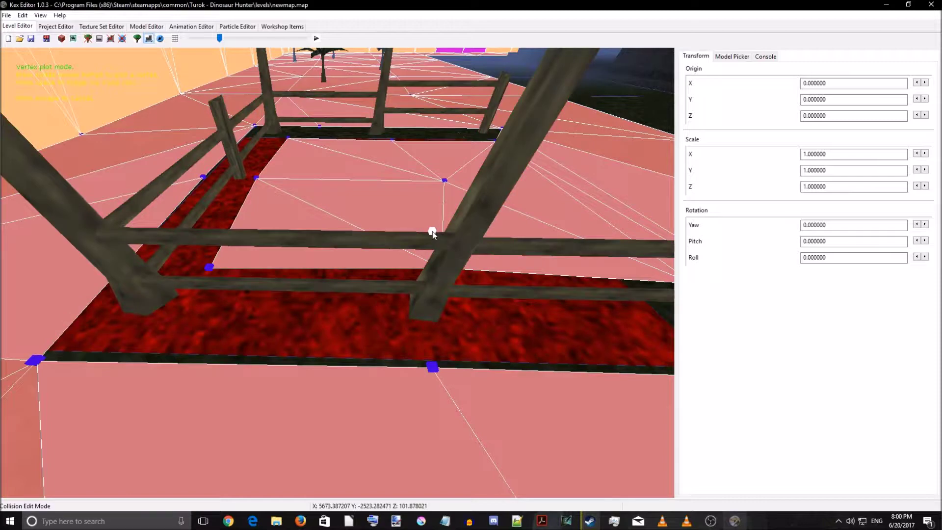
- Plot vertices at the outer bases of the front, middle and rear corner posts along the same side fence
key(a)
mouse_move(494, 281)
right_down()
mouse_move(536, 274)
mouse_move(523, 289)
mouse_move(487, 299)
mouse_move(415, 290)
right_up()
key(w)
key(d)
key(s)
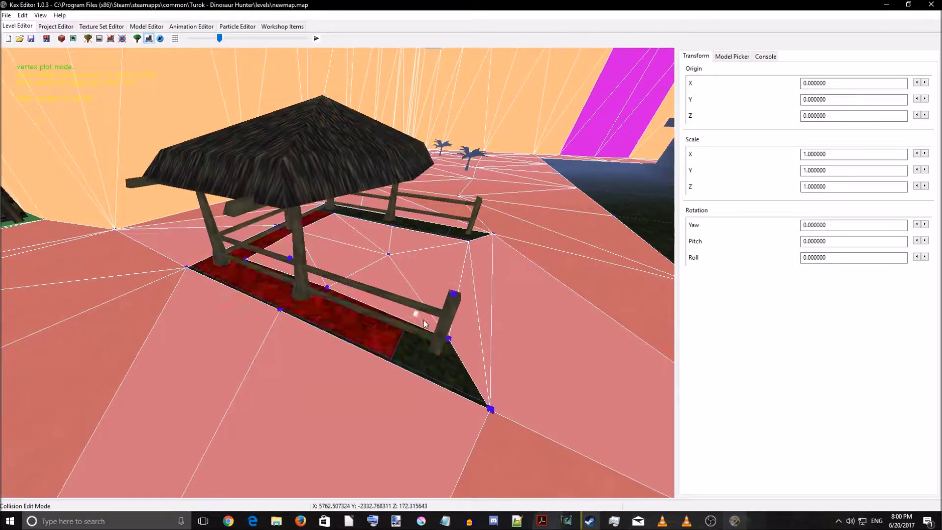
key(d)
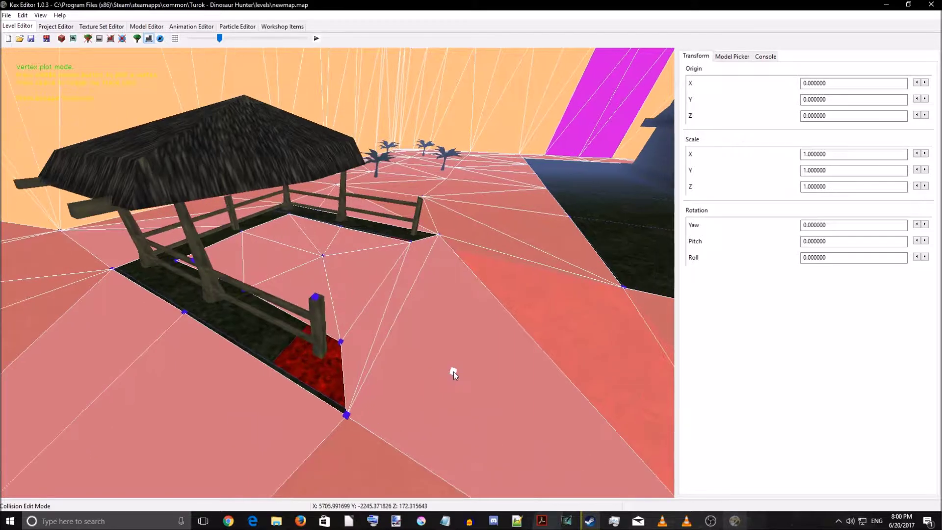
key(a)
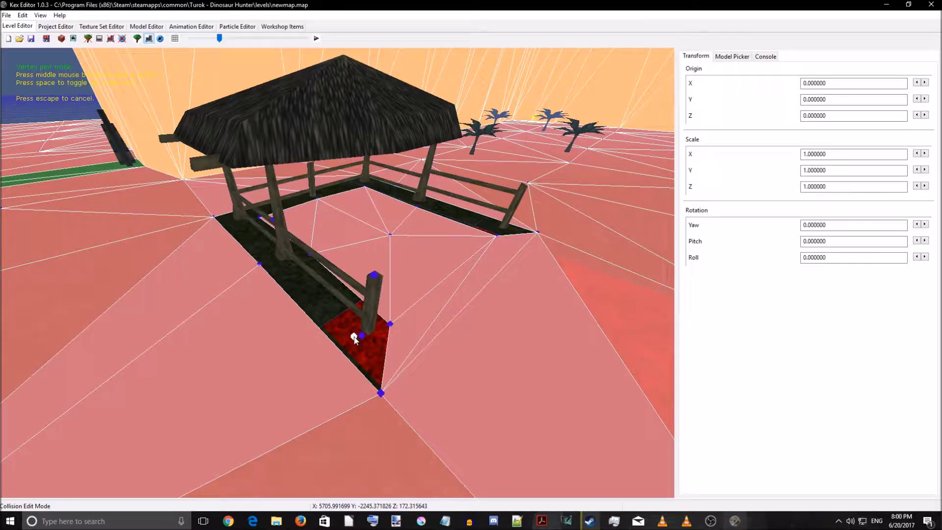
key(w)
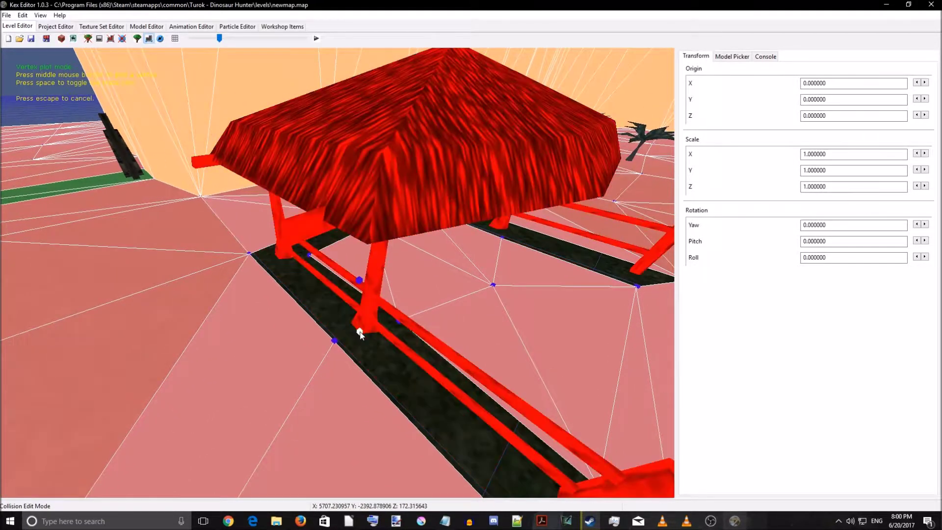
middle_click(356, 330)
key(w)
key(a)
middle_click(340, 296)
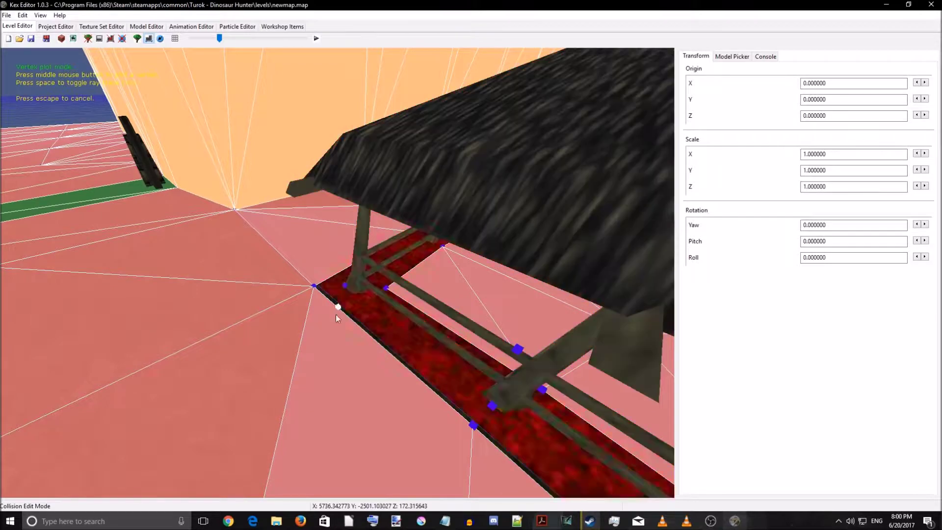
- Delete the vertices plotted at the bases of the side fence's posts
key(w)
key(a)
right_drag(314, 302, 455, 305)
key(a)
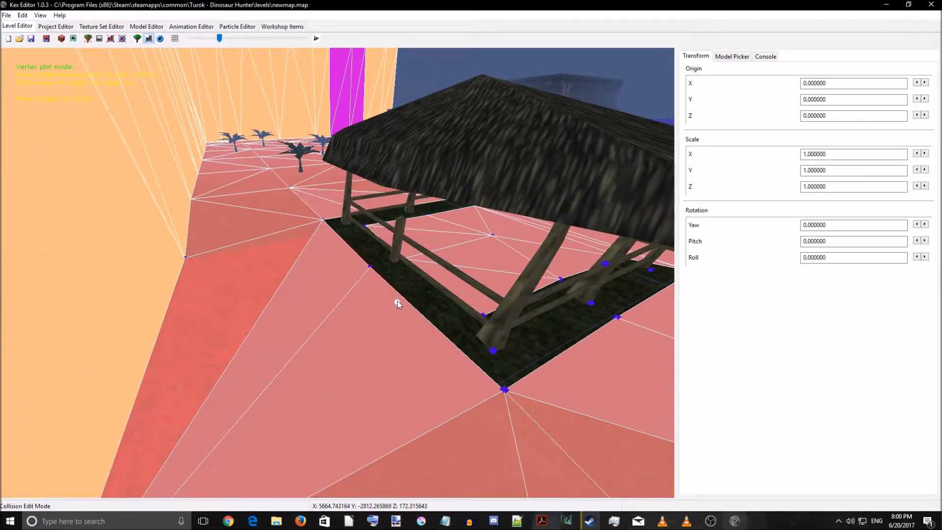
key(w)
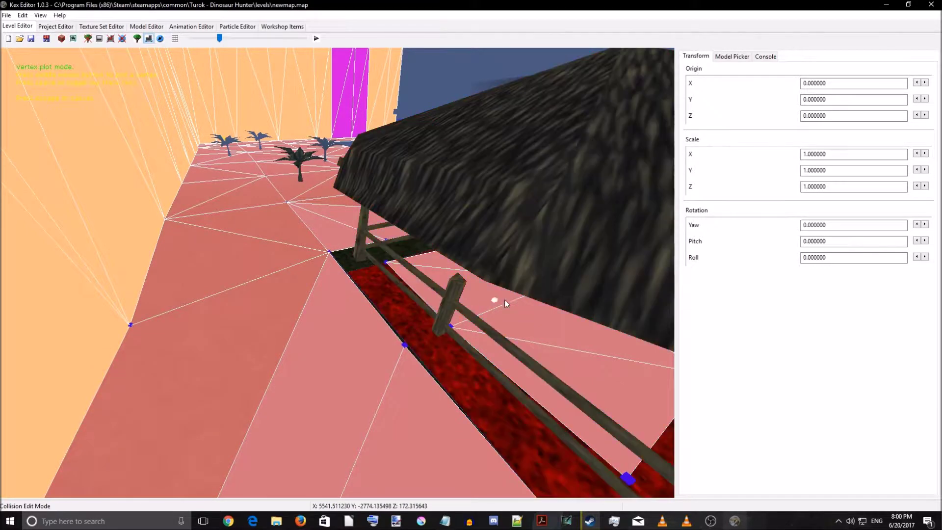
key(s)
key(d)
key(w)
key(Escape)
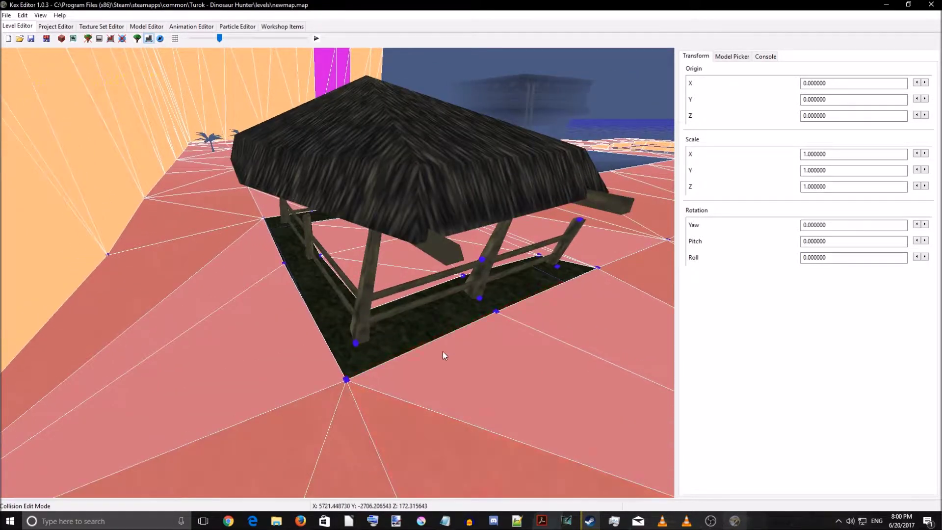
click(355, 342)
click(480, 298)
key(w)
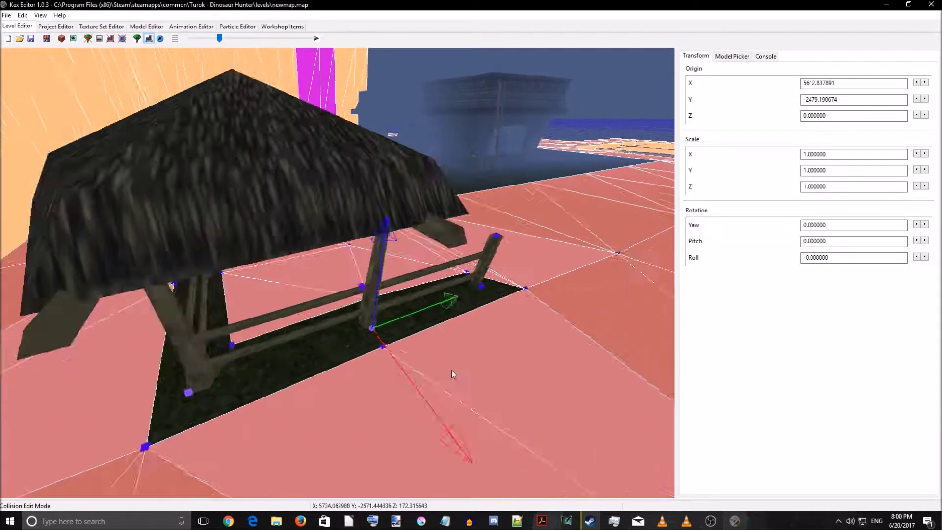
click(413, 315)
key(Delete)
- Reposition the raised middle vertex along the side fence rail
right_drag(447, 369, 414, 388)
key(d)
key(d)
right_drag(426, 386, 513, 373)
key(a)
key(a)
key(w)
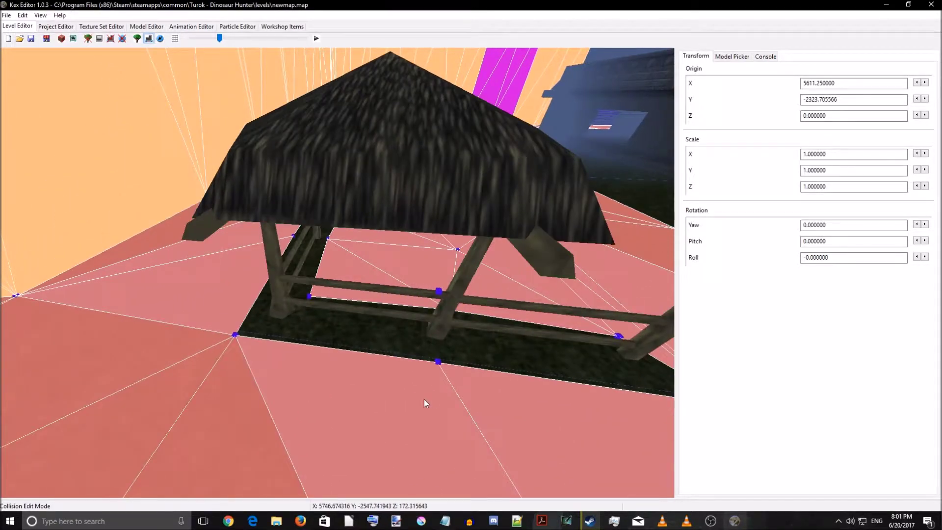
click(352, 291)
drag(471, 305, 317, 292)
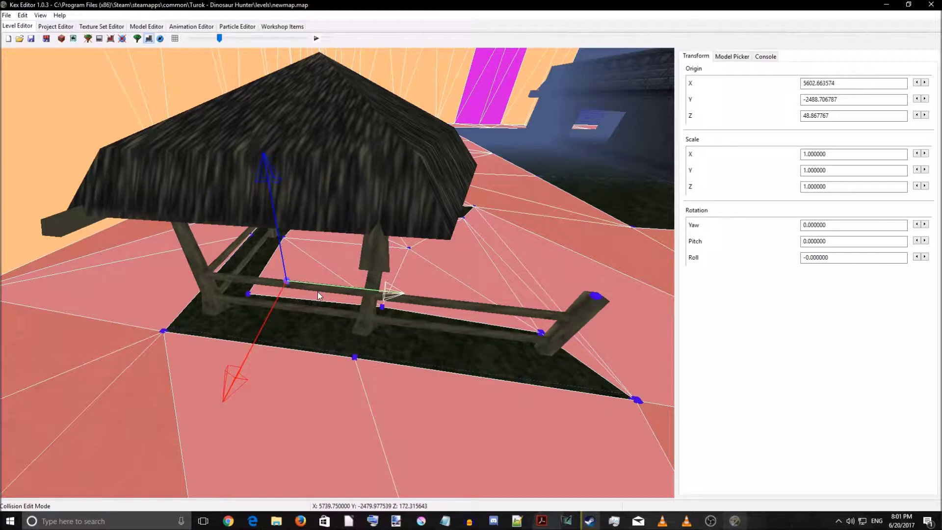
drag(395, 291, 459, 316)
click(465, 342)
- Create an outer wall sector from the ground edge beside the side fence to the vertex on top of the front post
right_drag(465, 341, 365, 356)
key(s)
key(w)
key(d)
key(s)
key(w)
key(s)
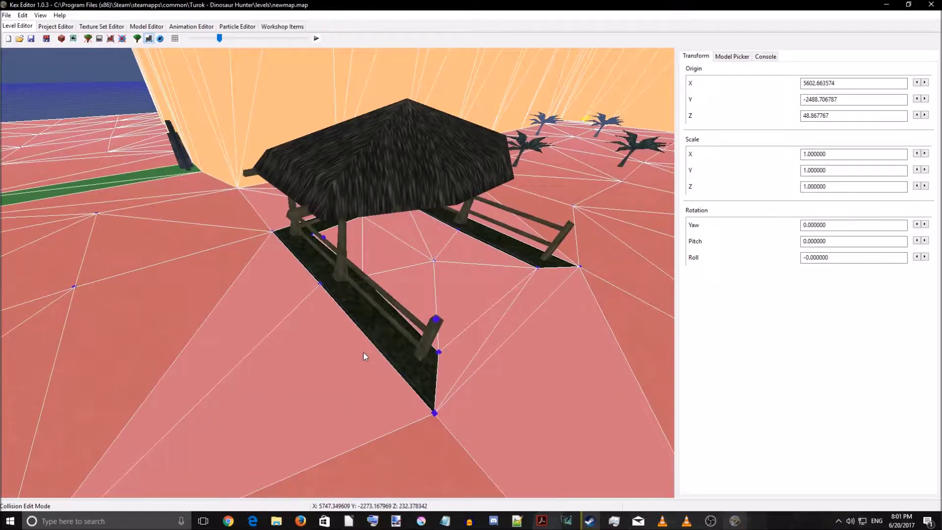
click(360, 355)
key(Insert)
click(434, 322)
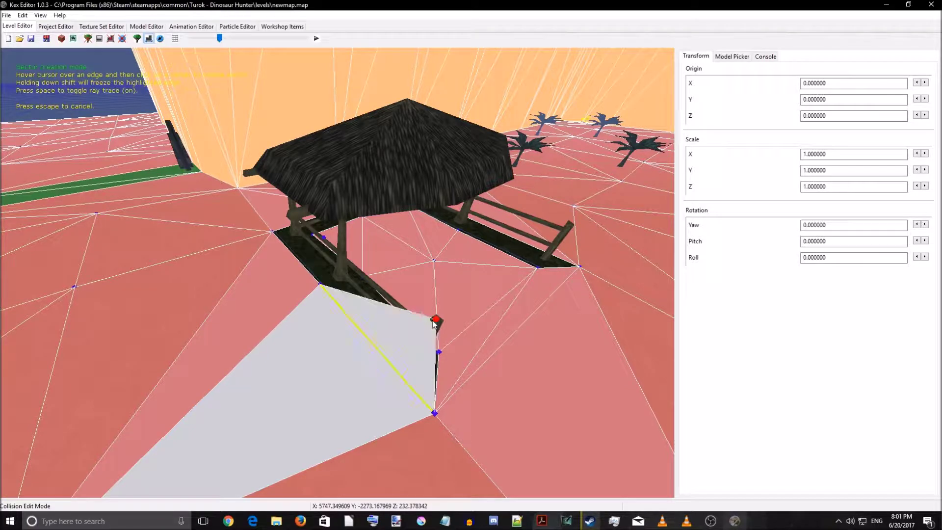
key(Escape)
- Close the fence's front end with a sector joining the outer corner and inner front vertices to the post-top vertex
key(d)
right_drag(443, 324, 344, 324)
click(350, 303)
key(Insert)
click(342, 255)
key(Escape)
- Create the side fence's inner wall sectors from the floor edge to the post-top, raised middle and inner rear corner vertices
key(w)
right_drag(366, 270, 331, 281)
key(s)
click(319, 277)
key(Insert)
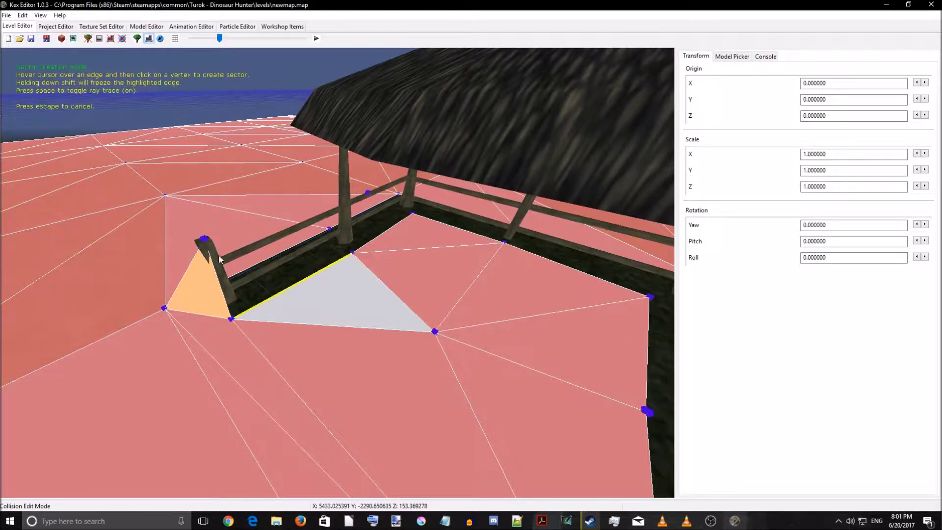
click(203, 239)
click(364, 197)
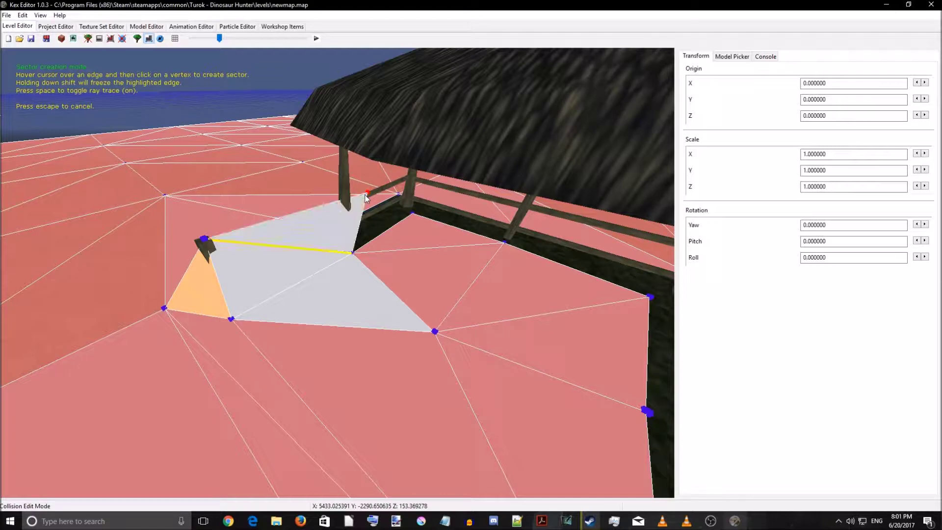
click(414, 212)
key(Escape)
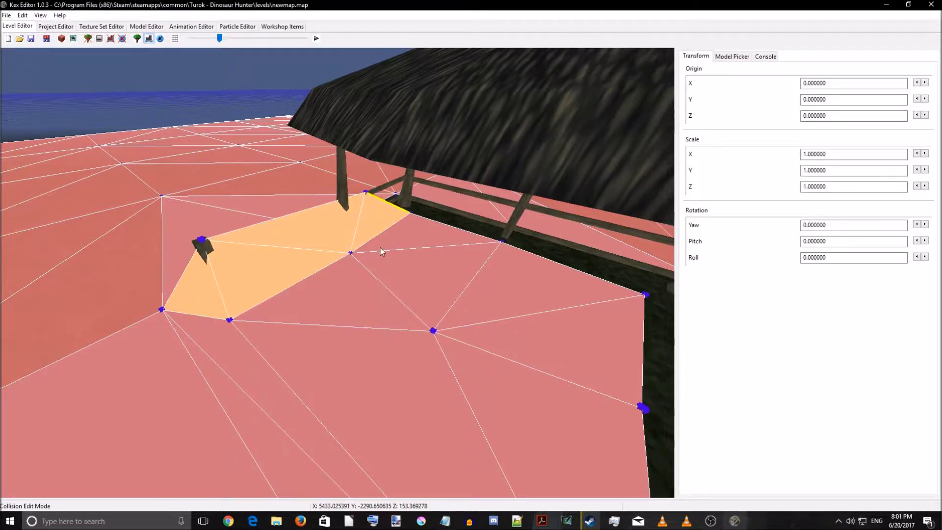
- Extend the side fence's outer wall with sectors to the raised middle vertex and the outer rear corner vertex
key(s)
right_drag(381, 249, 484, 255)
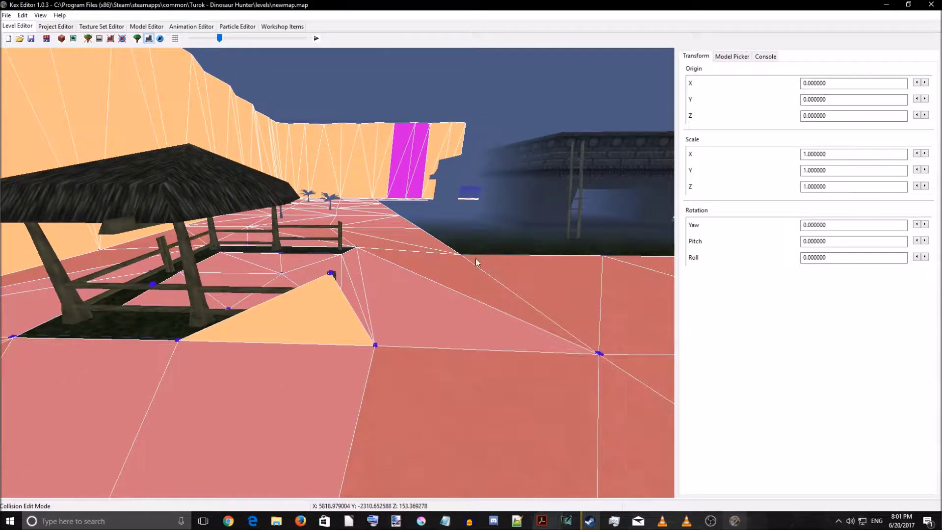
click(275, 315)
key(c)
click(152, 283)
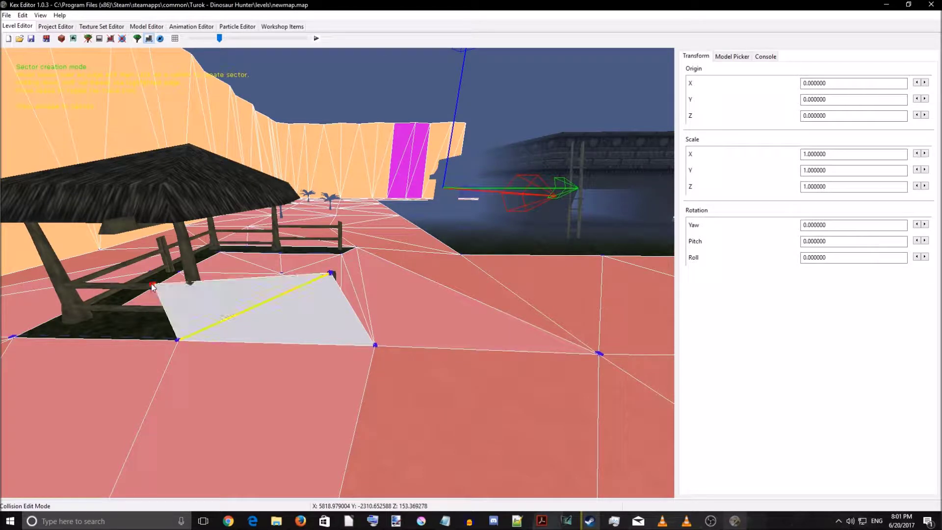
right_drag(150, 307, 182, 365)
key(a)
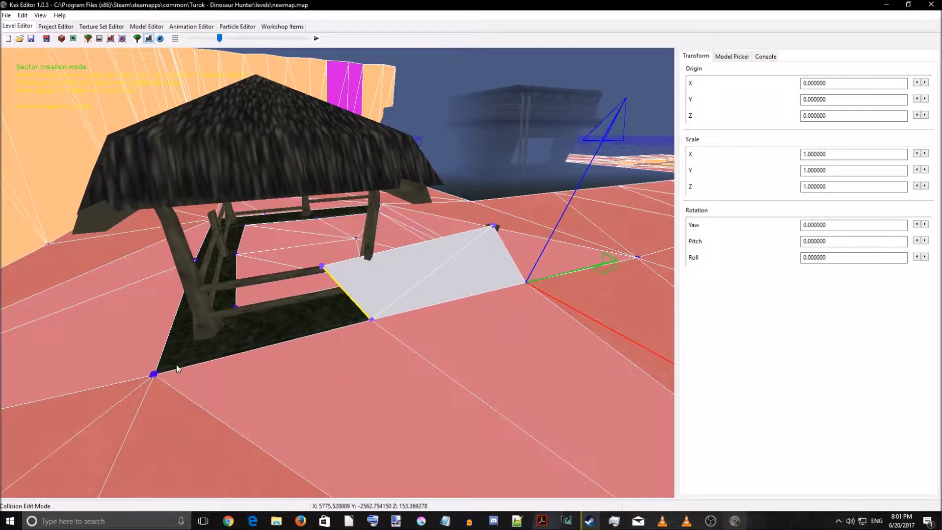
click(157, 374)
key(Escape)
- Plot a raised vertex on the rear corner post and extend the outer side wall to it with a sector
key(a)
mouse_move(207, 302)
right_down()
mouse_move(214, 313)
mouse_move(201, 308)
right_up()
key(a)
key(v)
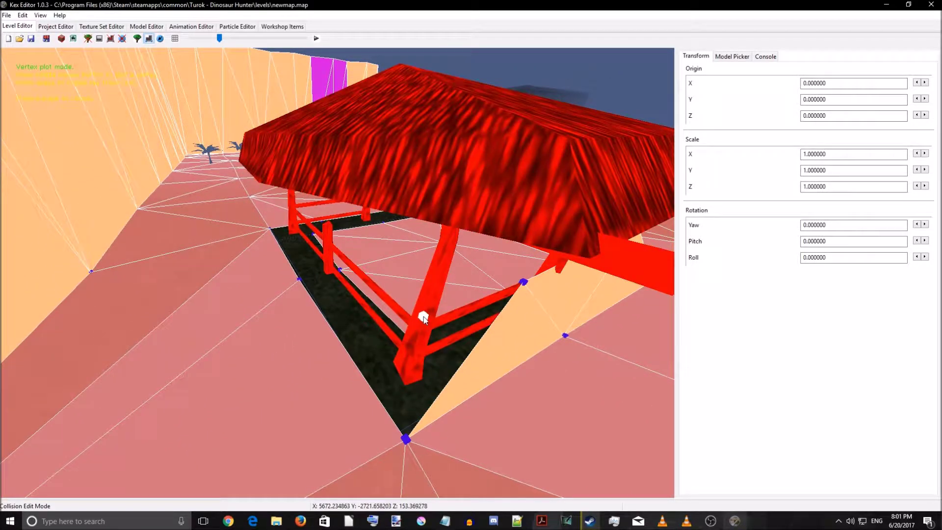
click(423, 317)
click(468, 355)
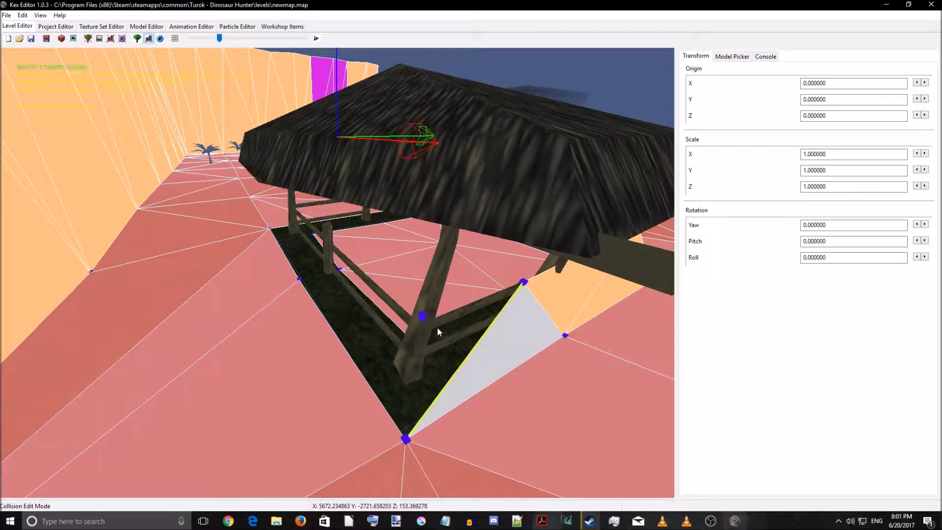
click(423, 317)
- Continue the outer wall around the rear corner with a sector to the middle ground vertex of the rear edge
right_drag(367, 352, 402, 362)
key(a)
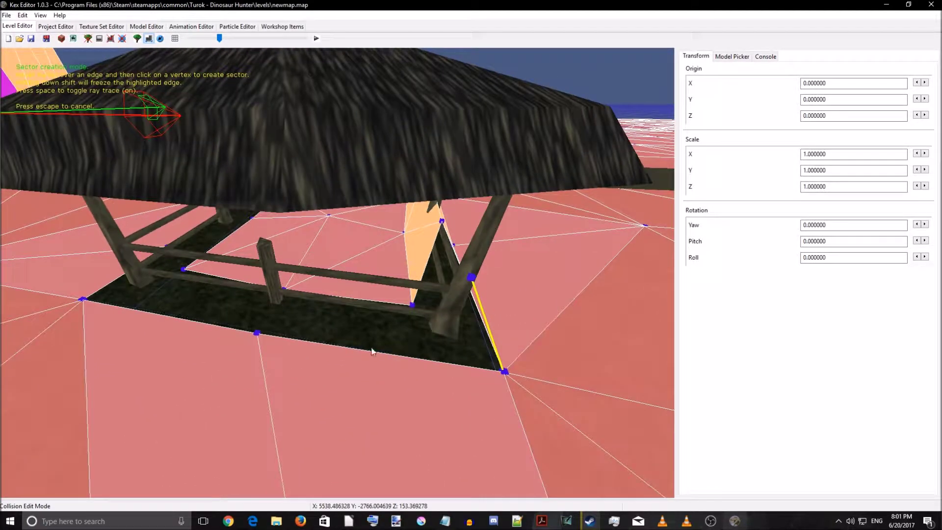
click(257, 334)
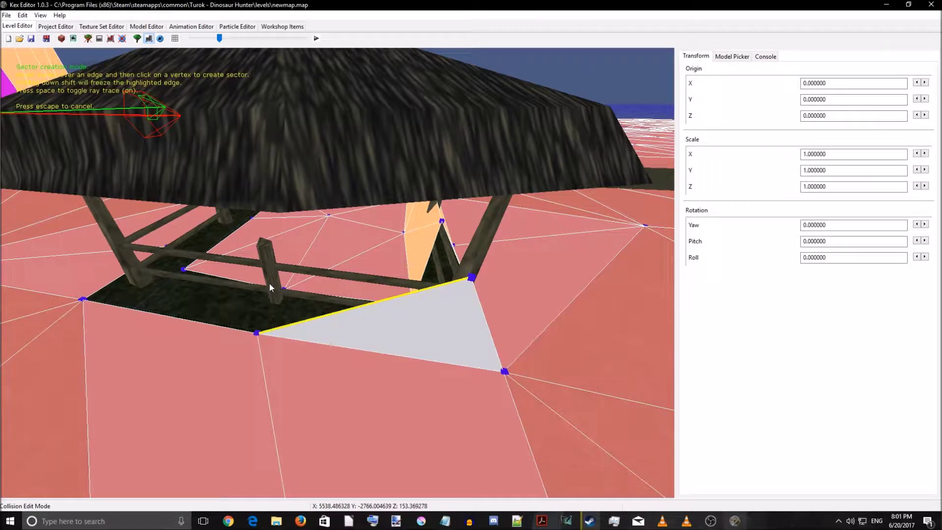
right_drag(269, 282, 275, 277)
key(Escape)
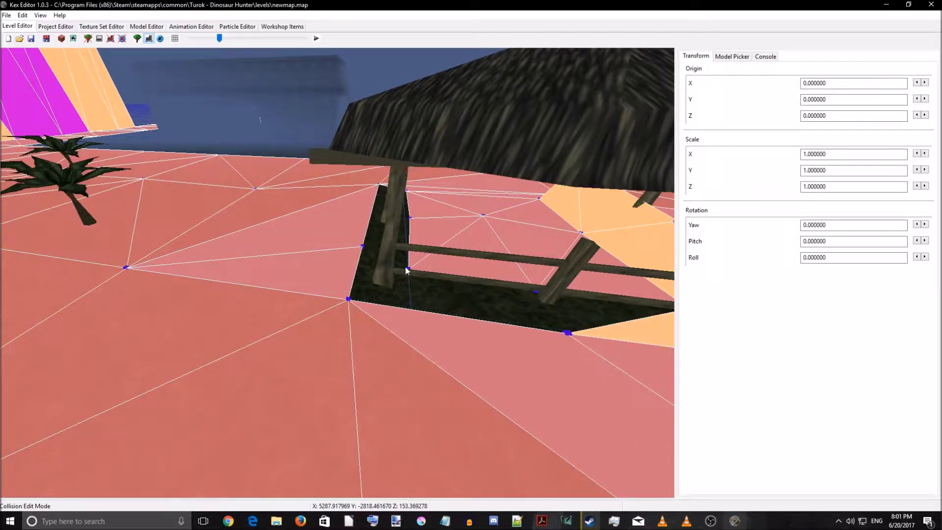
- Plot a vertex on top of the rear fence's middle post and extend the outer rear wall to it with a sector
key(v)
key(a)
right_drag(393, 268, 448, 260)
key(w)
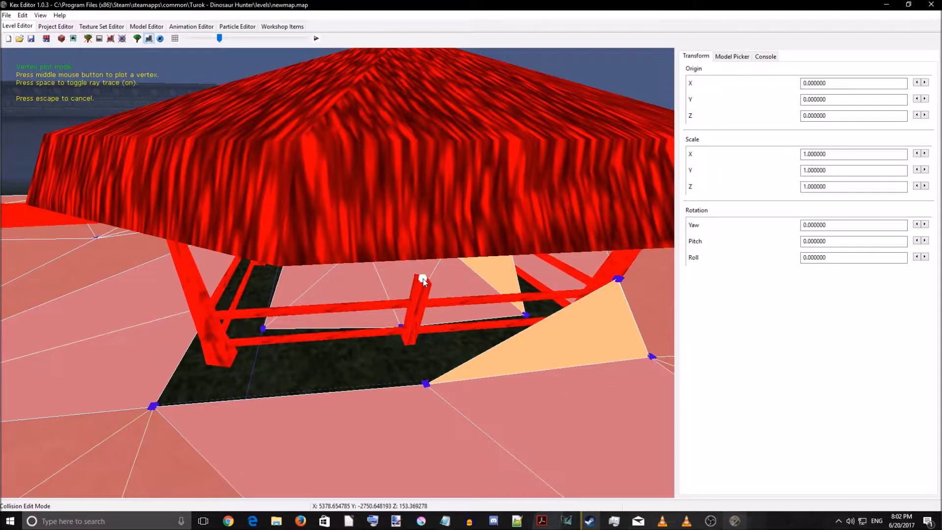
middle_click(423, 279)
click(528, 362)
key(c)
click(424, 280)
key(Escape)
- Plot a raised vertex on the other rear corner post and extend the rear wall to the ground corner and that vertex
key(v)
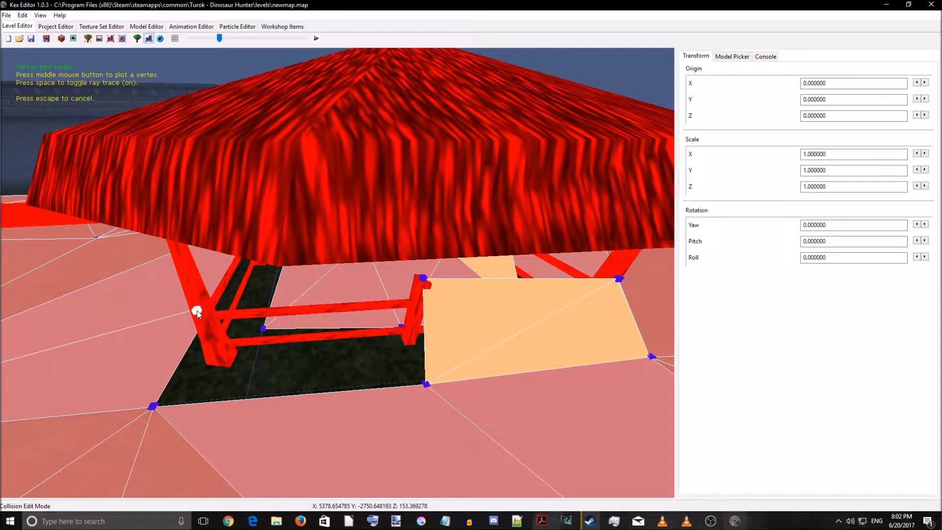
middle_click(197, 312)
click(443, 328)
key(c)
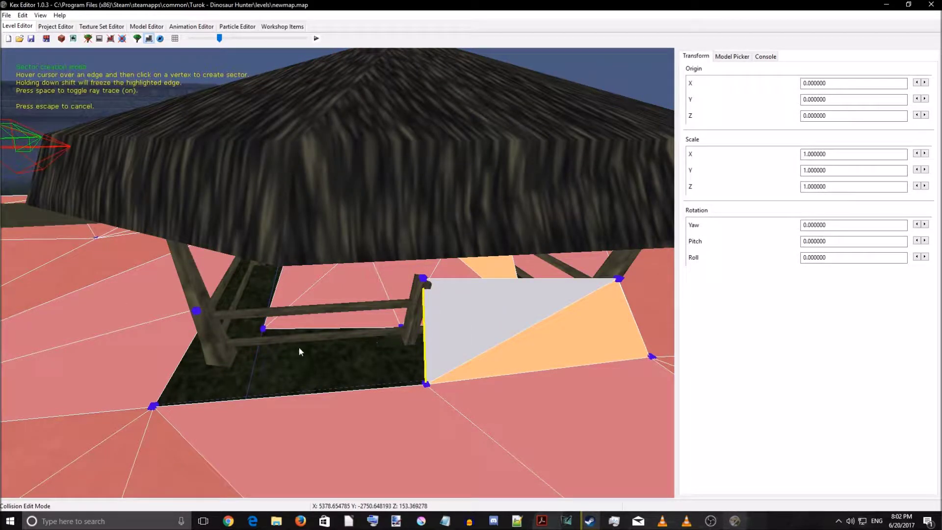
click(155, 405)
click(199, 315)
right_drag(199, 315, 390, 364)
key(a)
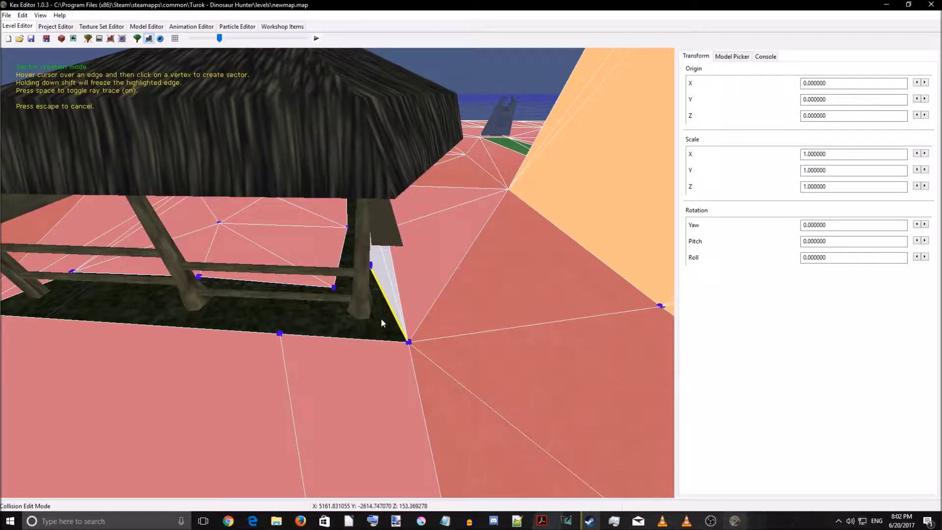
- Carry the outer wall around the rear corner to the middle ground vertex and plot raised vertices on that side's middle and end posts
click(284, 333)
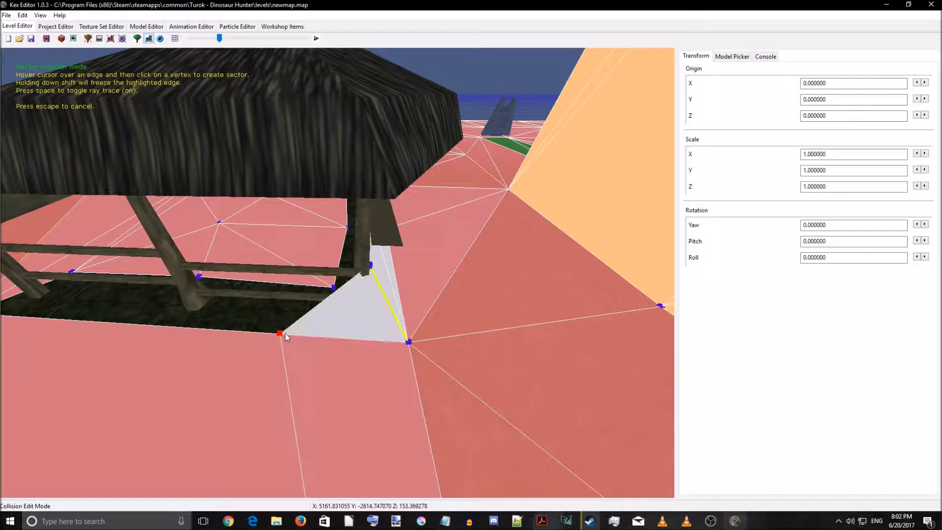
key(Escape)
key(v)
right_drag(173, 262, 357, 313)
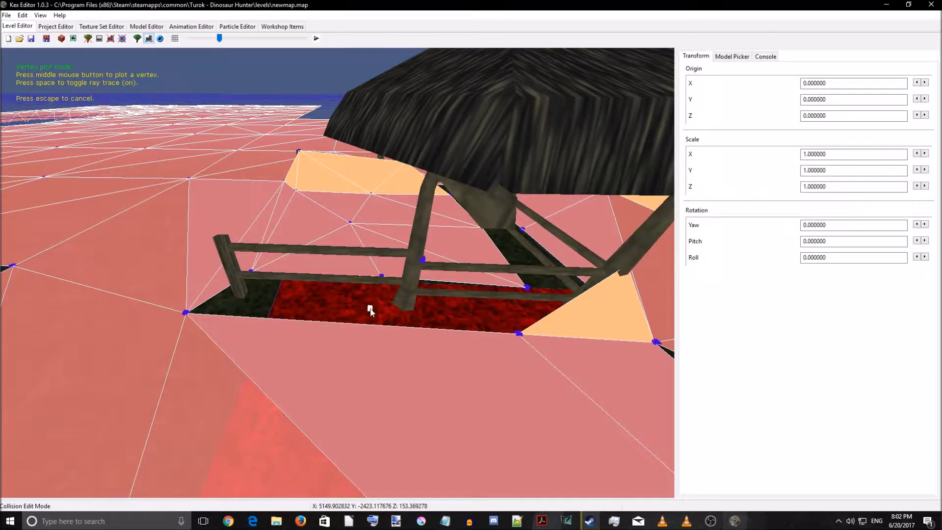
key(a)
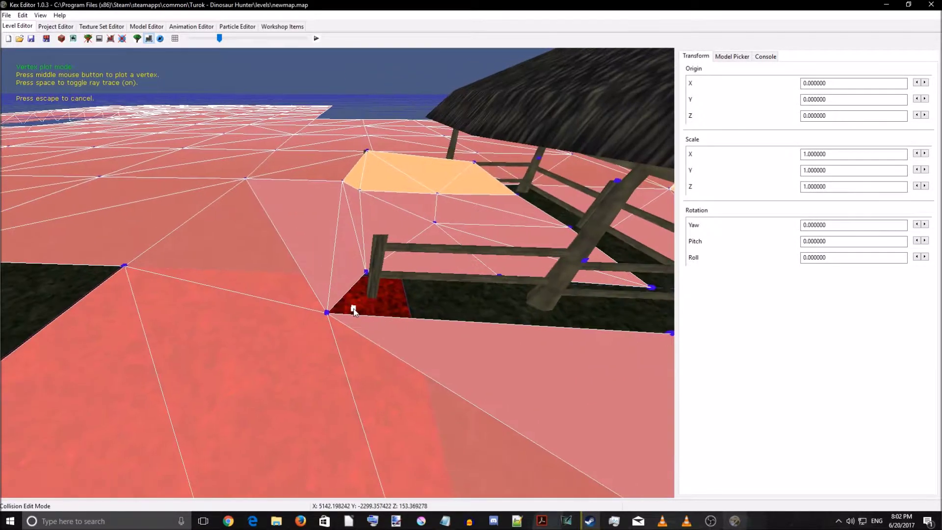
middle_click(380, 237)
key(Escape)
- Extend the outer wall along that side with sectors through the middle post vertex, the ground end corner and the end post vertex
key(d)
click(409, 314)
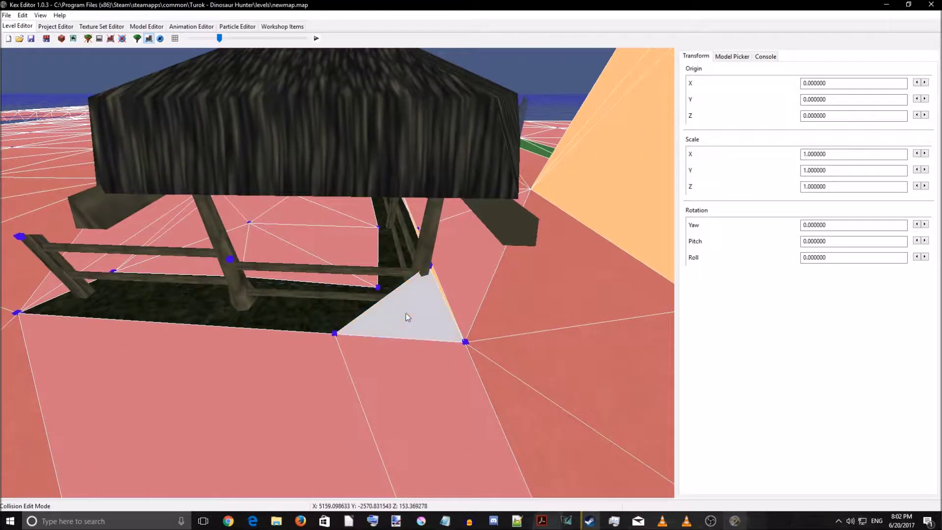
key(c)
click(230, 262)
key(a)
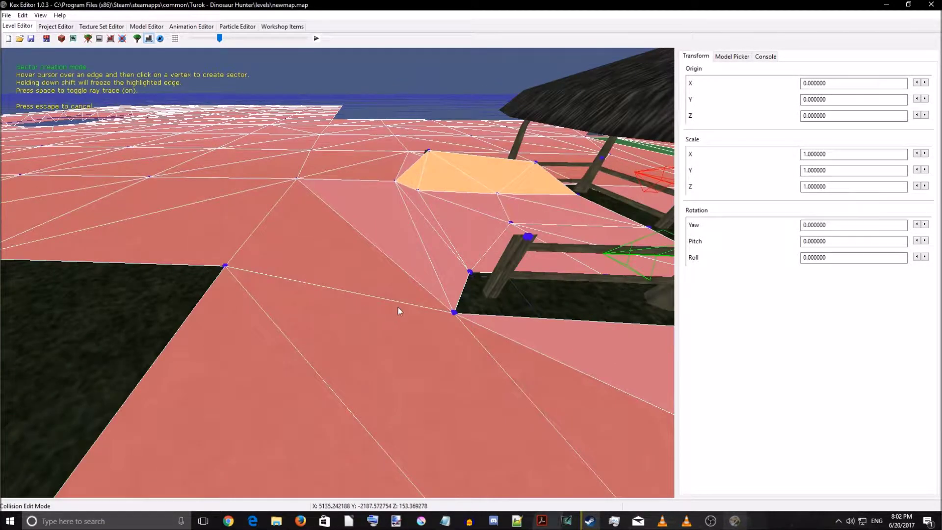
click(456, 317)
key(a)
click(545, 235)
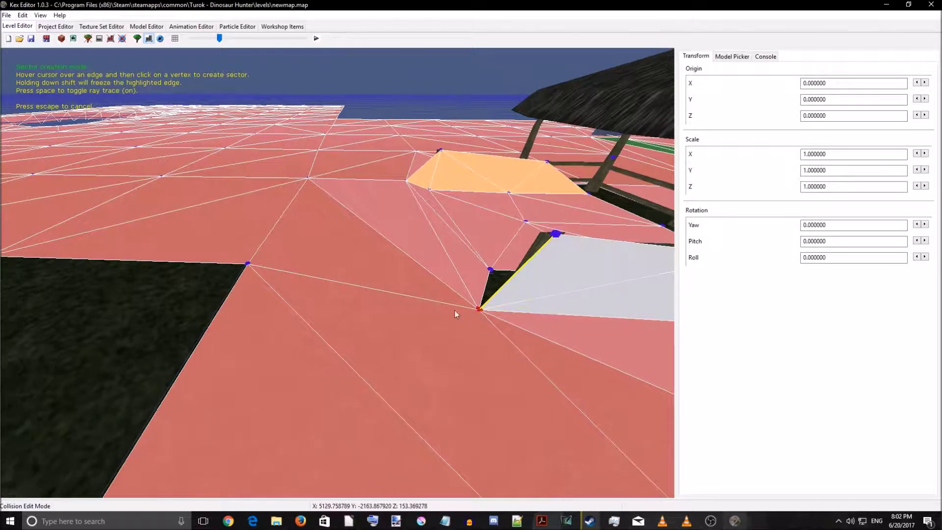
- Wrap the wall around the end post with sectors to the inner end ground vertex and the inner middle ground vertex
key(a)
right_drag(421, 347, 342, 320)
key(d)
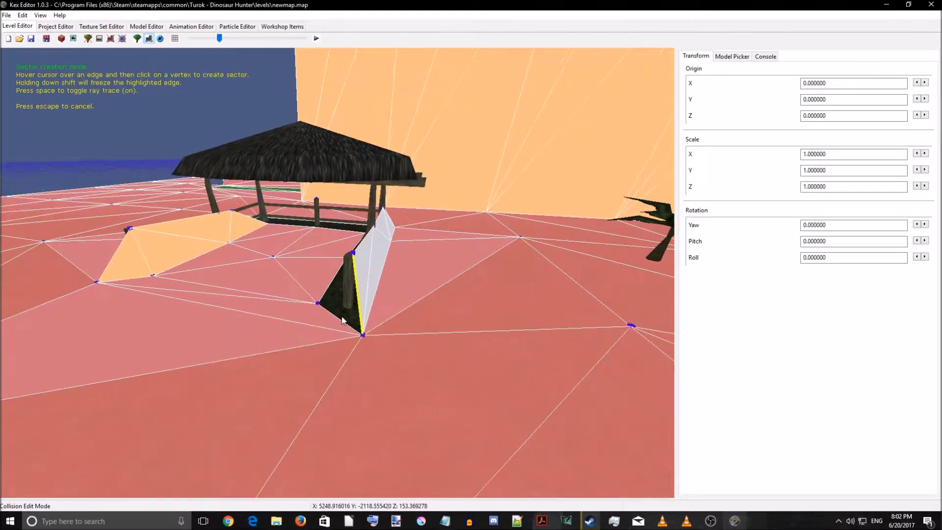
click(318, 303)
key(a)
right_drag(320, 288, 377, 266)
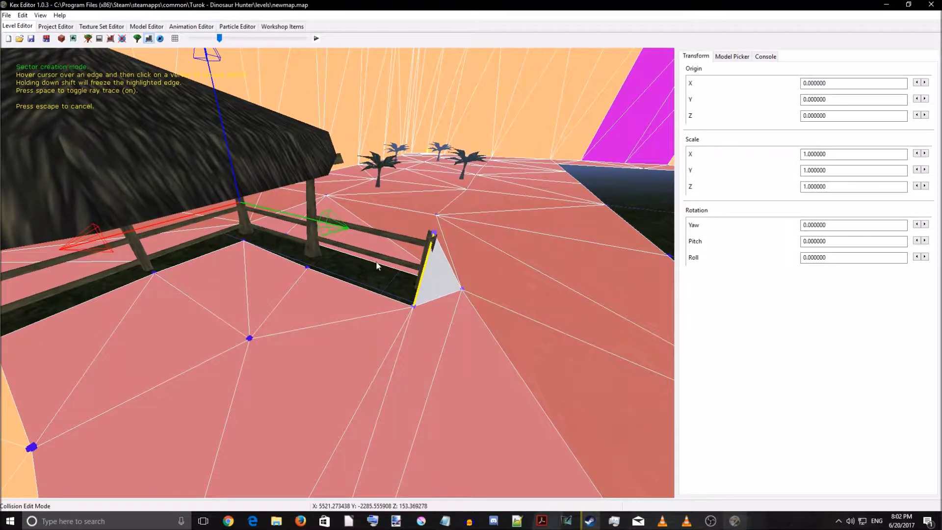
click(310, 268)
- Plot a vertex on the inner face of the middle post and extend the inner wall to it with a sector
key(Escape)
key(v)
middle_click(319, 217)
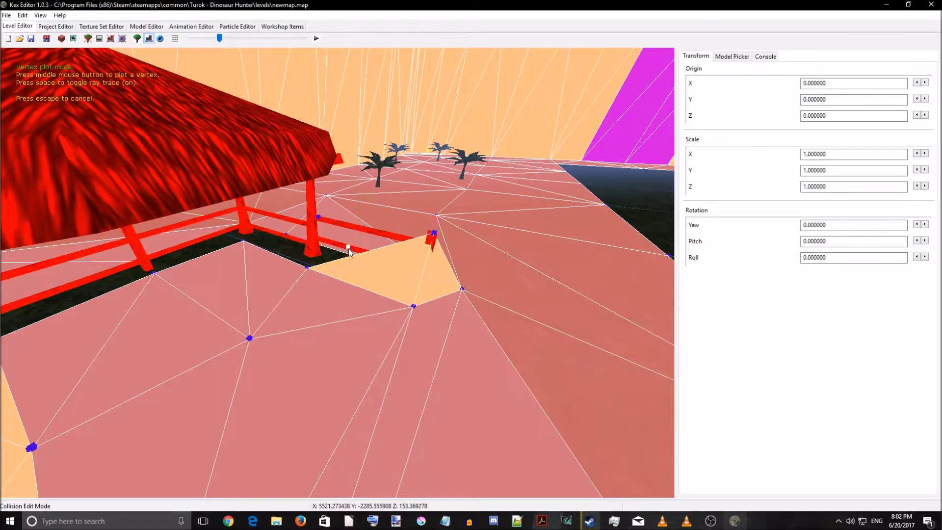
key(e)
click(320, 220)
key(Escape)
mouse_move(320, 246)
right_down()
mouse_move(285, 248)
mouse_move(325, 238)
mouse_move(283, 232)
mouse_move(303, 243)
right_up()
key(a)
key(w)
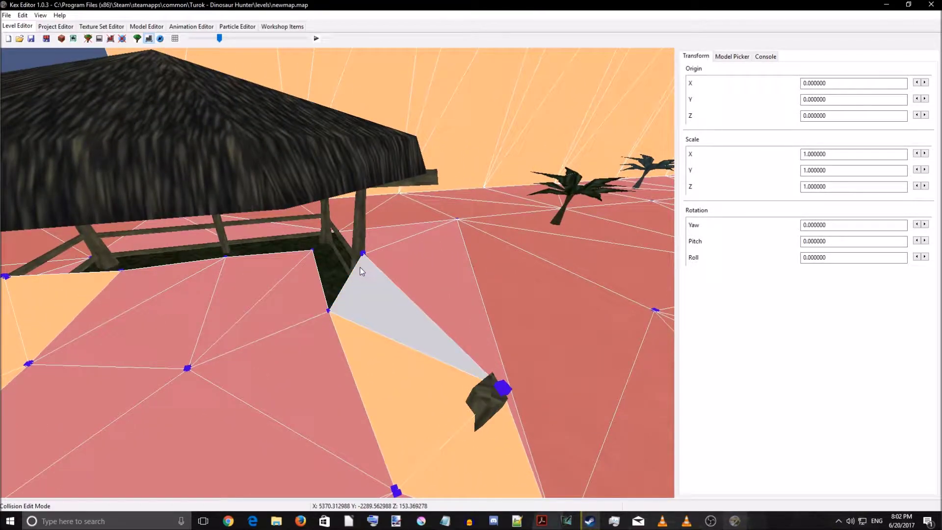
- Delete the inner wall sector just built to the extra vertex on the middle post
key(Delete)
click(362, 253)
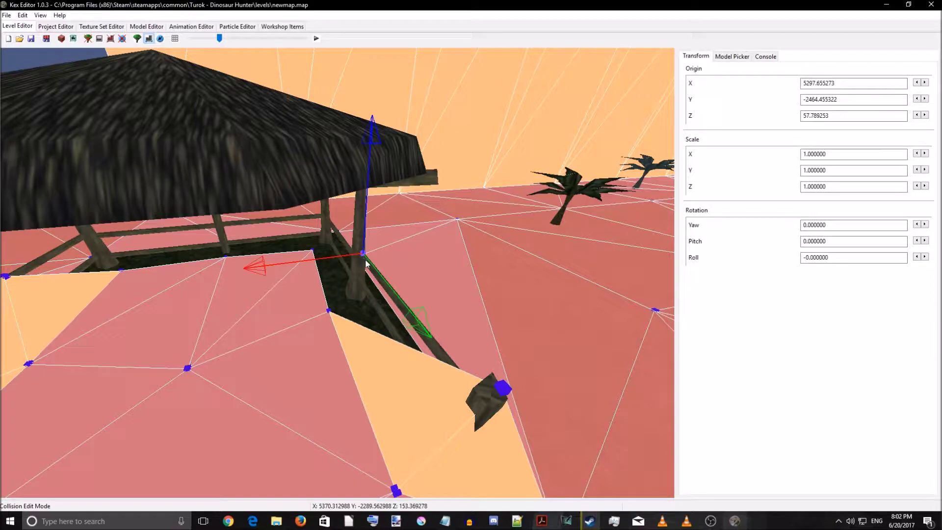
click(382, 276)
- Shift the outer wall's middle post vertex along the Y axis onto the post and raise it along Z
middle_drag(376, 280, 387, 275)
middle_drag(346, 310, 379, 295)
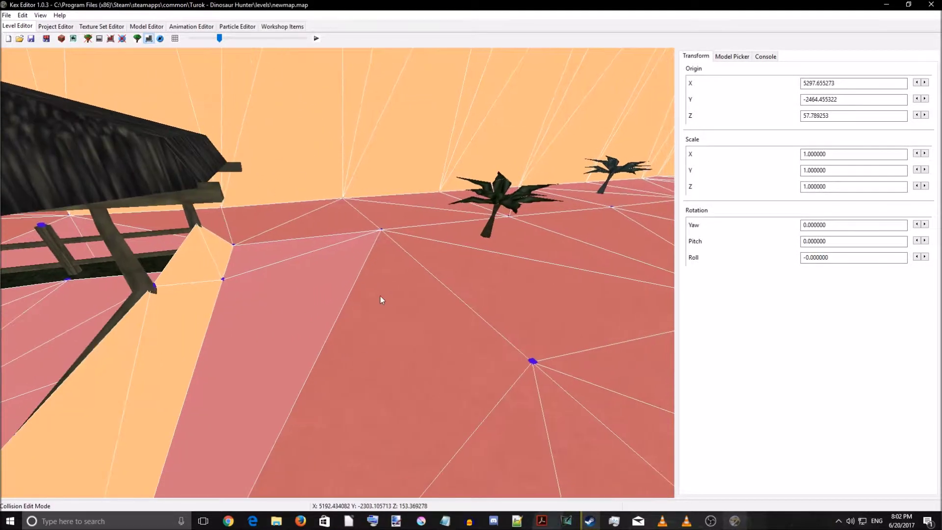
right_drag(379, 295, 249, 293)
middle_drag(255, 293, 291, 297)
click(309, 305)
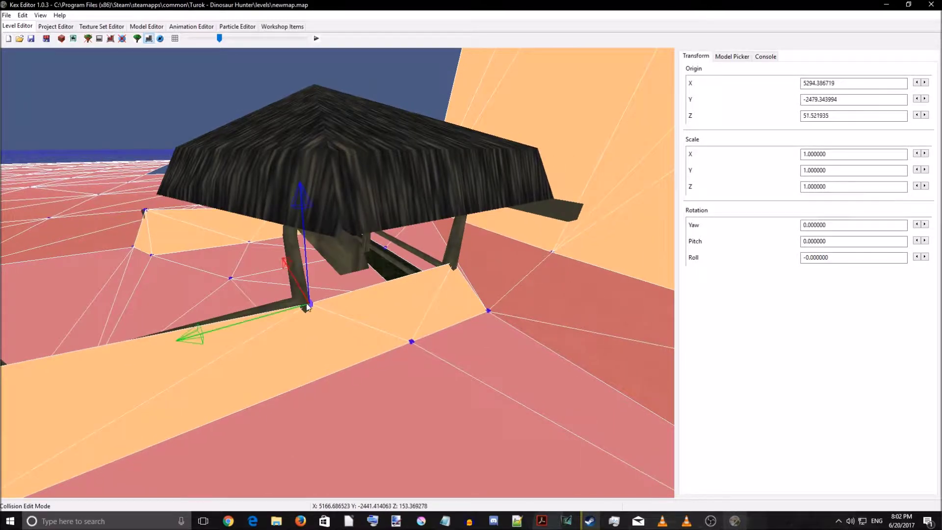
drag(199, 331, 176, 333)
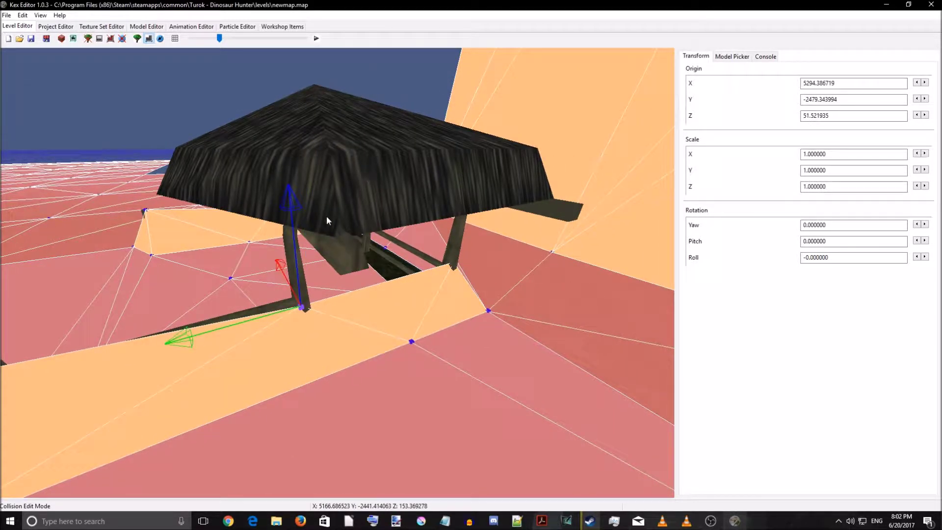
drag(296, 200, 305, 176)
- Extend the inner side wall with sectors to the shared middle post vertex and the inner rear corner ground vertex
middle_drag(399, 245, 314, 206)
right_drag(314, 206, 471, 211)
key(a)
right_drag(384, 267, 454, 280)
click(396, 342)
key(c)
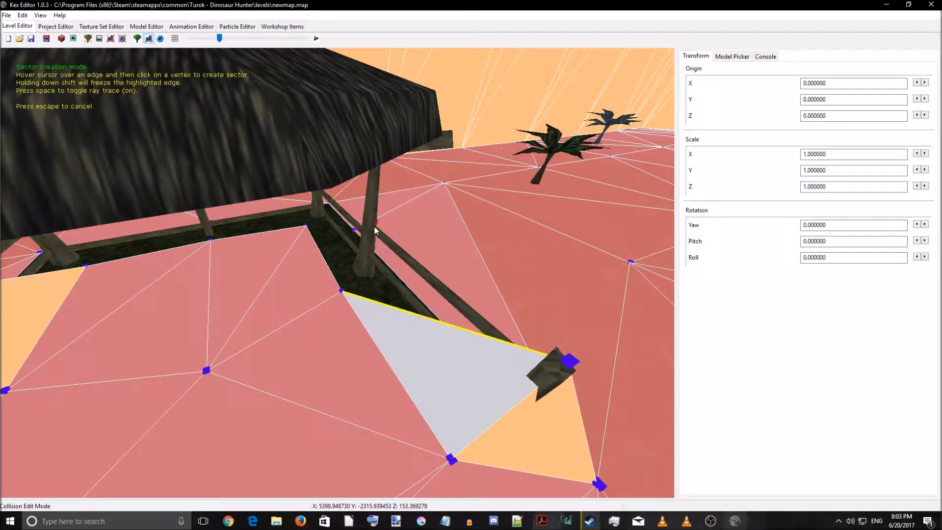
click(377, 224)
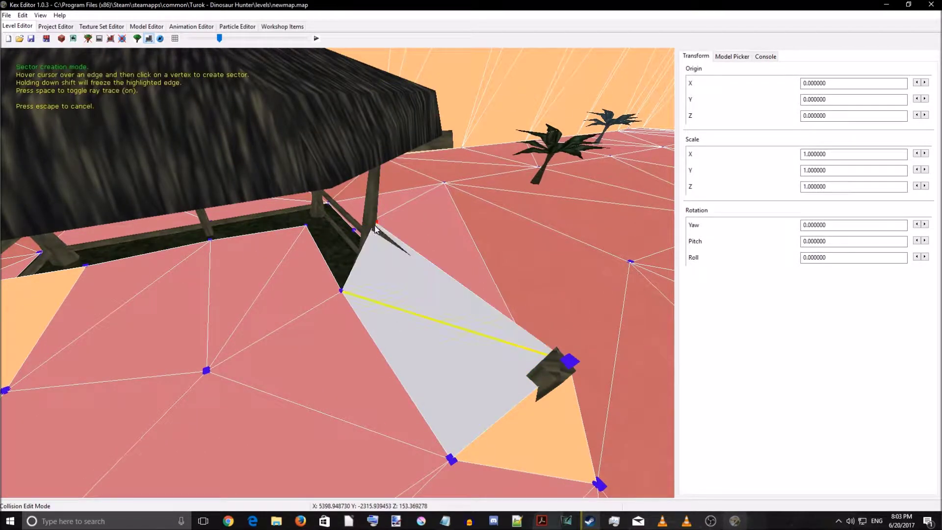
click(310, 226)
- Build the inner rear wall with sectors through the corner post, the middle ground and post vertices, and the opposite ground corner
key(w)
right_drag(319, 209, 301, 172)
key(s)
key(w)
mouse_move(375, 251)
right_down()
mouse_move(382, 234)
mouse_move(393, 251)
mouse_move(291, 283)
mouse_move(390, 249)
right_up()
key(w)
key(s)
key(d)
key(a)
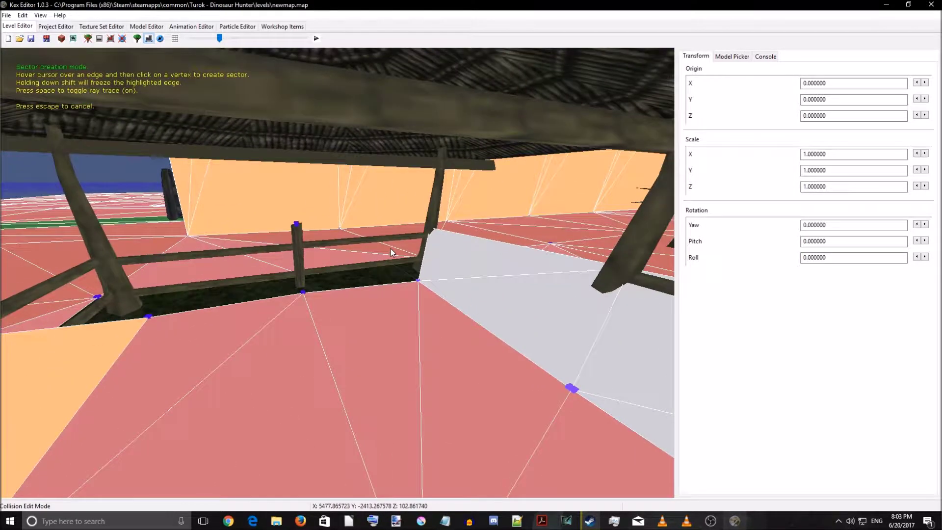
click(297, 291)
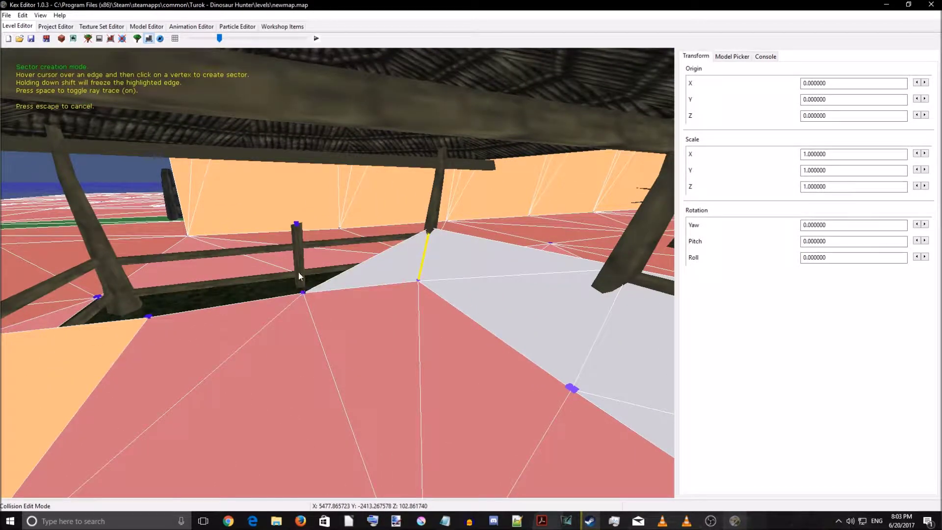
click(297, 226)
click(148, 316)
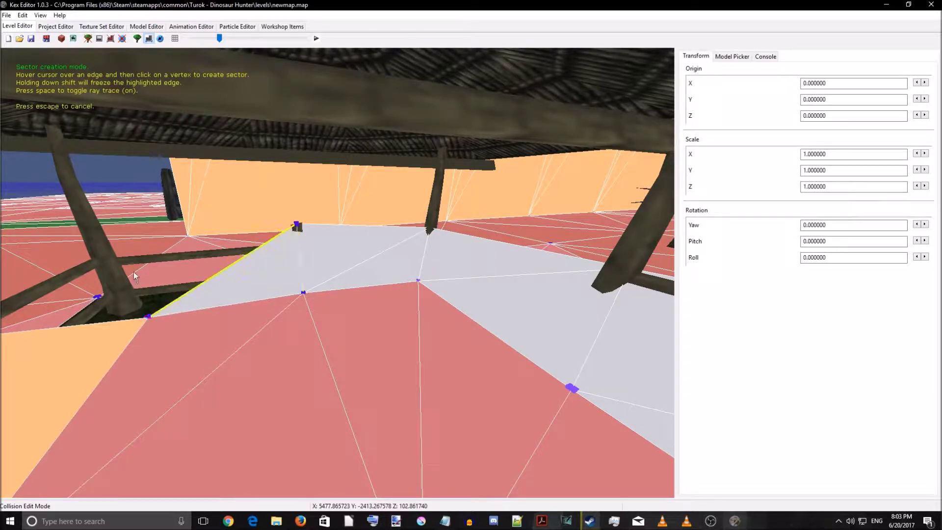
- Plot a raised vertex on the remaining rear corner post and close the inner wall around that corner with sectors
key(Escape)
key(v)
middle_click(100, 248)
click(220, 287)
key(c)
click(100, 248)
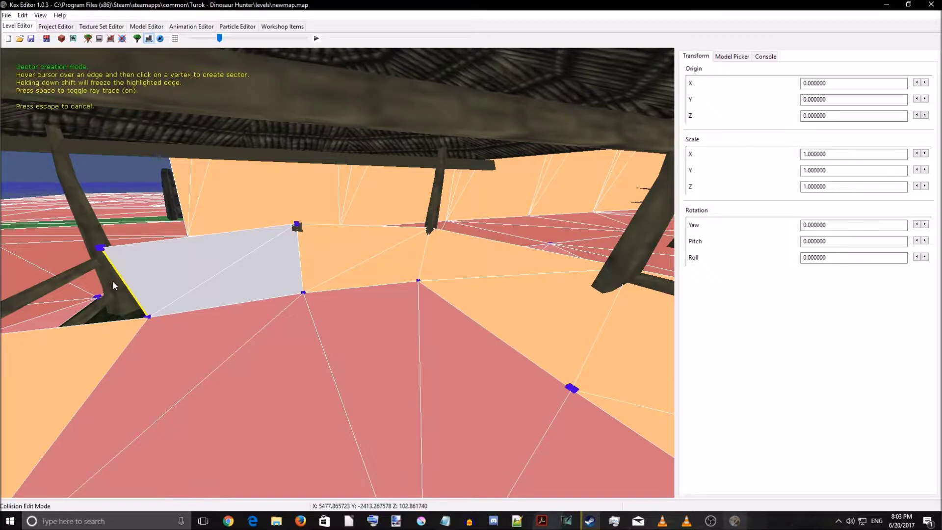
right_drag(110, 279, 32, 279)
click(259, 266)
key(Escape)
- Adjust the height of the side wall's middle raised vertex and lower the raised vertex on the rear fence's middle post
right_drag(288, 303, 411, 295)
key(w)
click(398, 293)
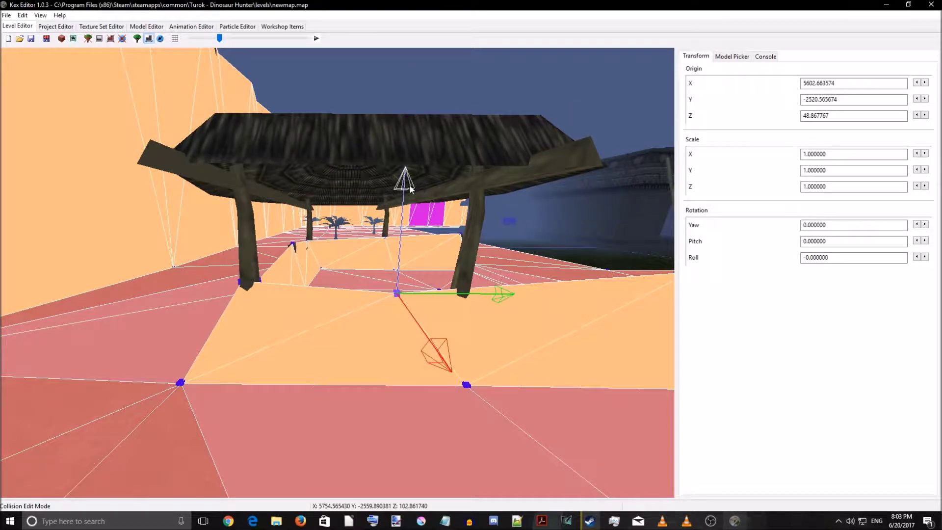
key(Escape)
right_drag(323, 267, 370, 299)
key(a)
click(419, 323)
click(254, 252)
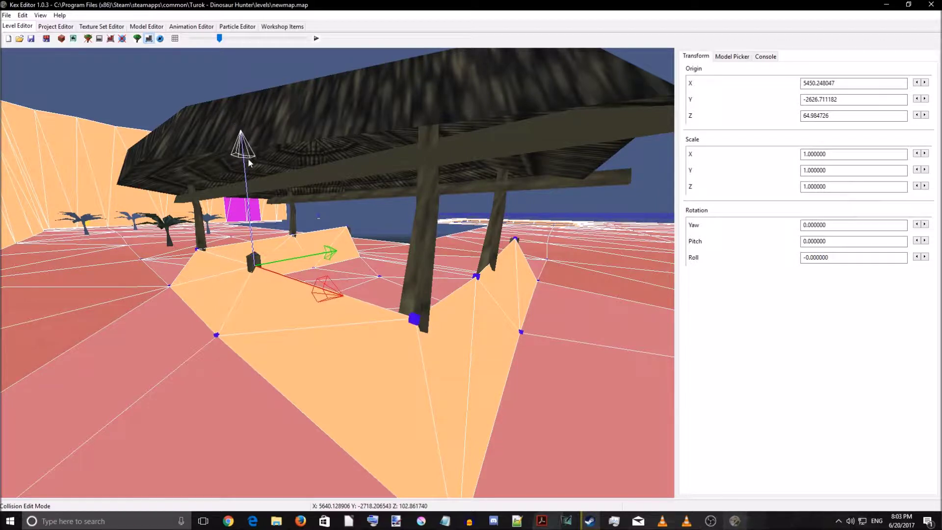
click(296, 348)
- Select the three outer ground vertices along the rear edge and move them along the Y axis toward the fence
key(s)
key(d)
key(a)
click(311, 361)
click(206, 295)
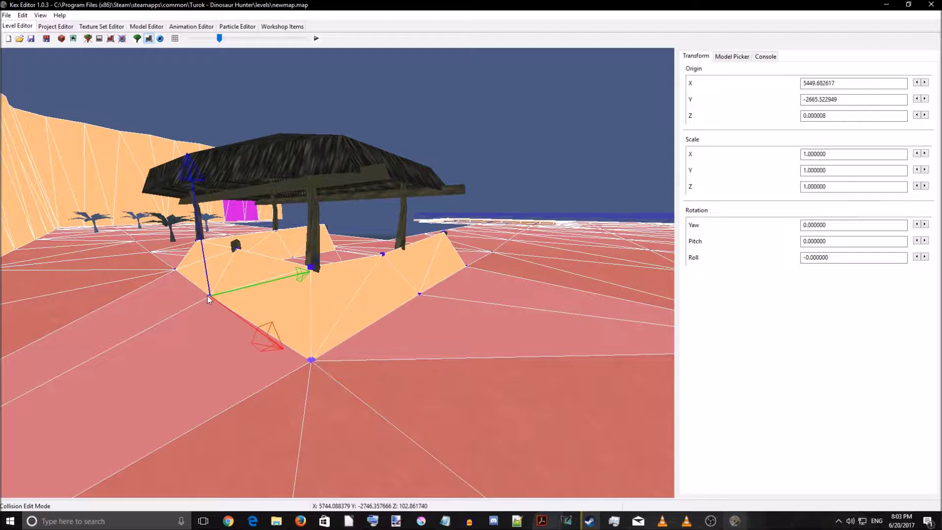
click(176, 268)
right_drag(359, 329, 277, 346)
key(d)
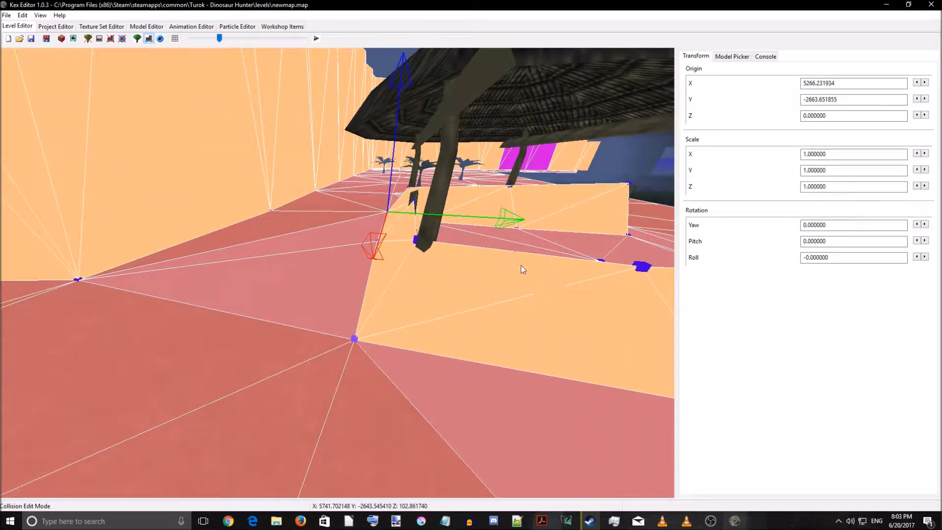
drag(511, 220, 537, 228)
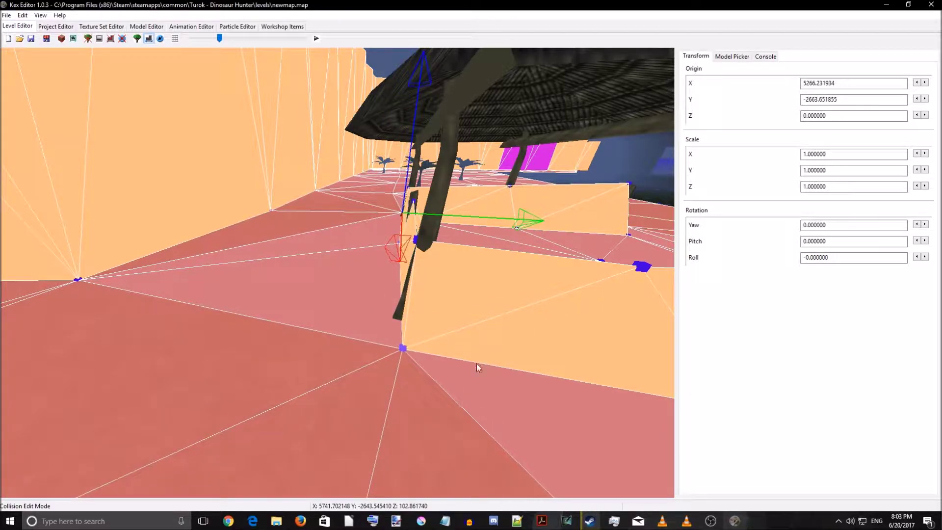
- Select the three outer ground vertices along the adjoining side wall and move them along the X axis toward the hut
key(a)
right_drag(427, 389, 429, 437)
key(d)
key(w)
click(282, 476)
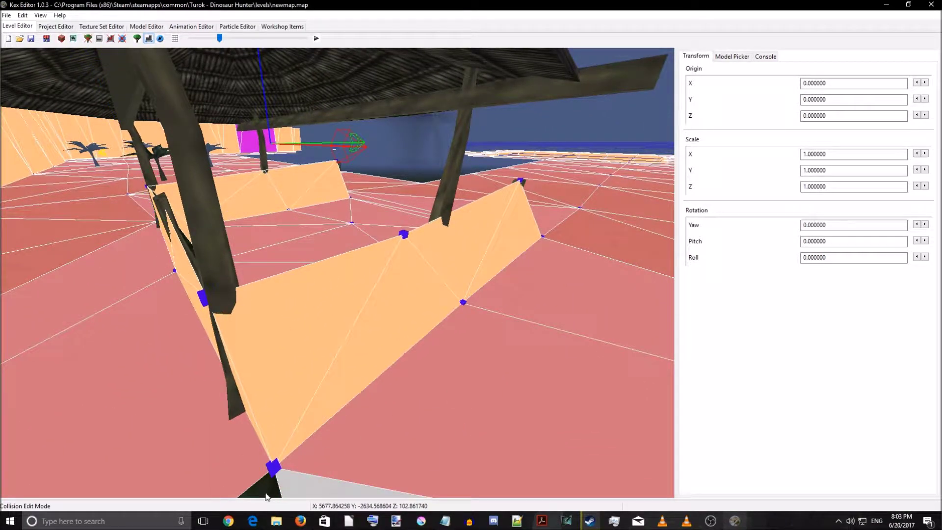
click(272, 466)
click(464, 303)
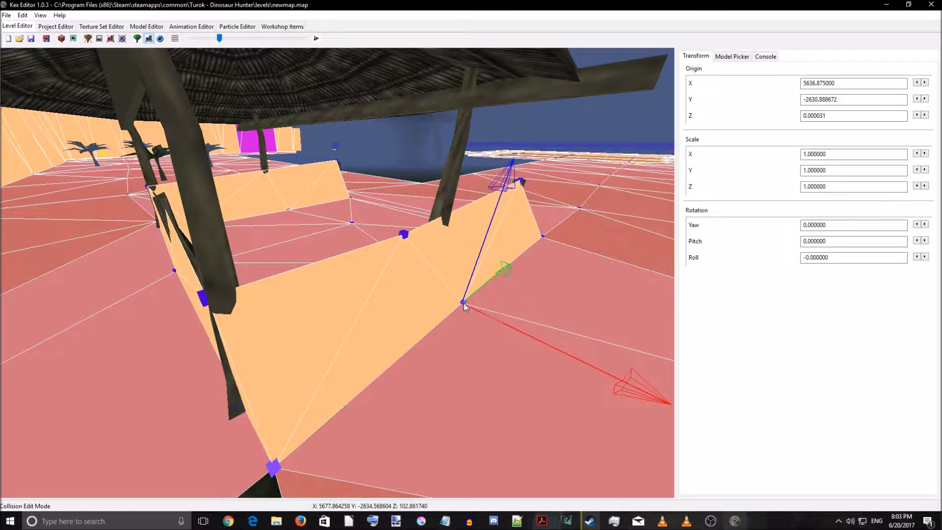
click(543, 236)
key(d)
right_drag(530, 304, 317, 346)
key(s)
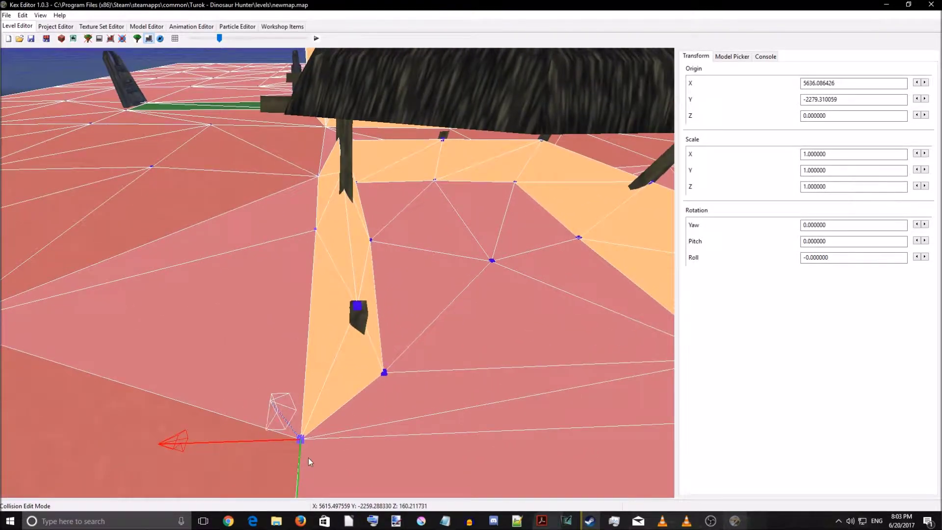
drag(181, 442, 258, 458)
- Select the three inner ground vertices along the same side wall and move them along the X axis outward to the fence
click(386, 373)
right_drag(470, 424, 407, 313)
click(392, 319)
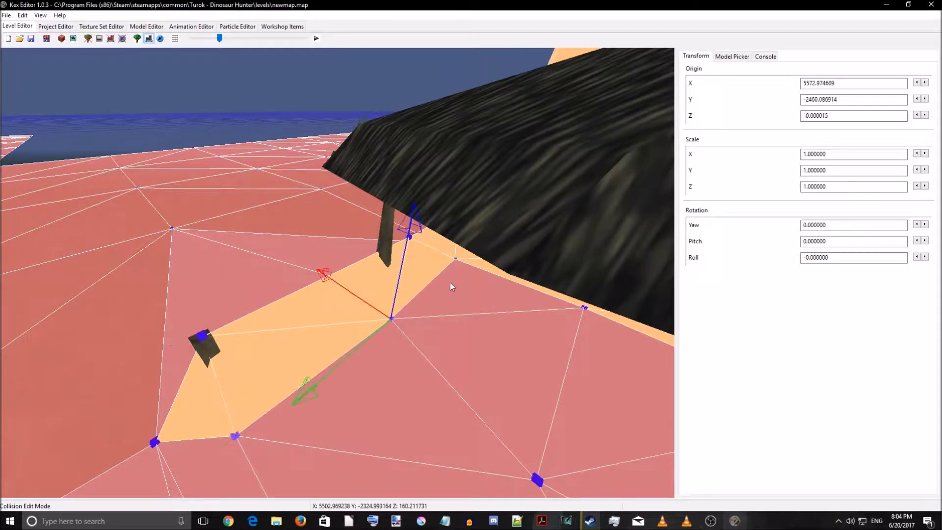
click(456, 258)
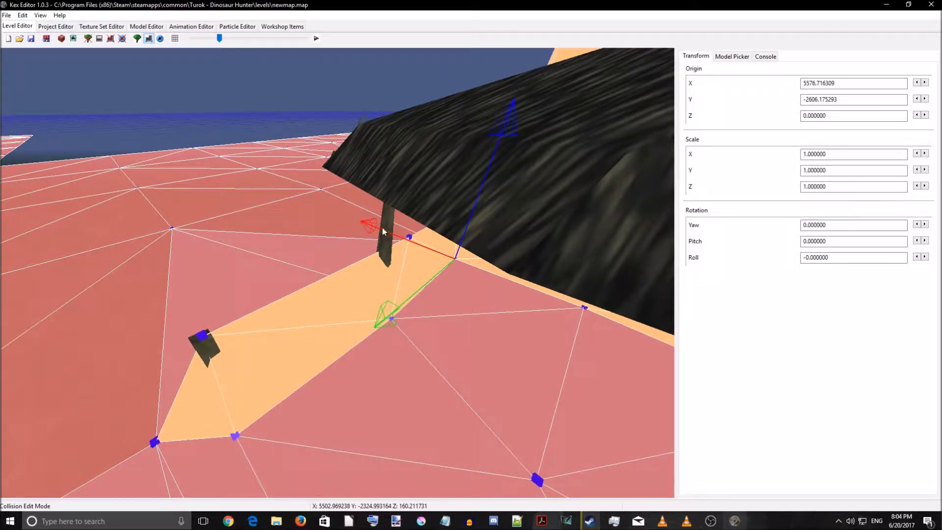
drag(368, 223, 349, 209)
click(414, 415)
- Select the three inner ground vertices along the hut's rear edge as a group
right_drag(414, 415, 515, 399)
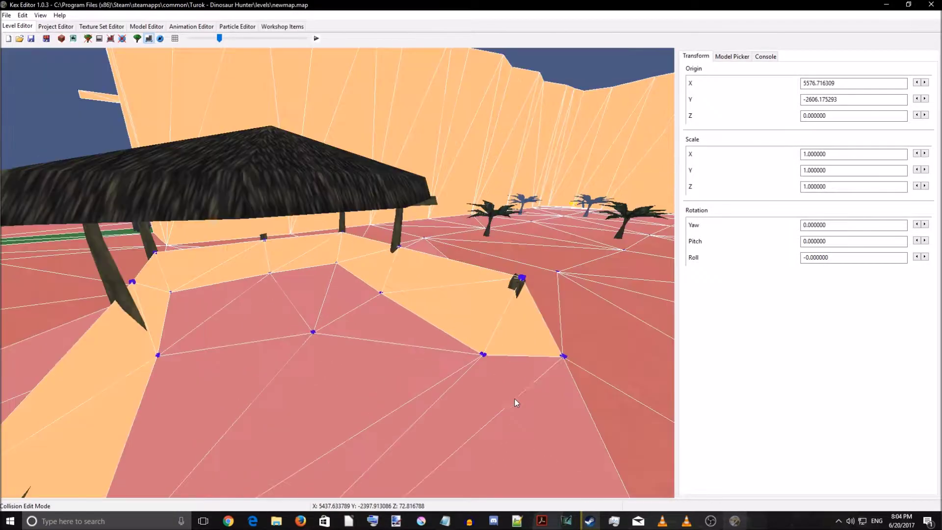
click(337, 263)
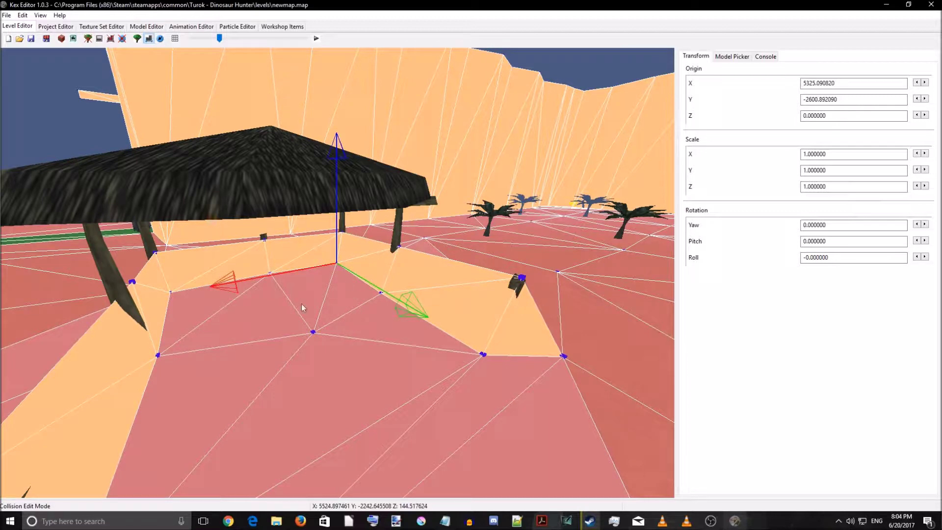
click(270, 273)
click(171, 293)
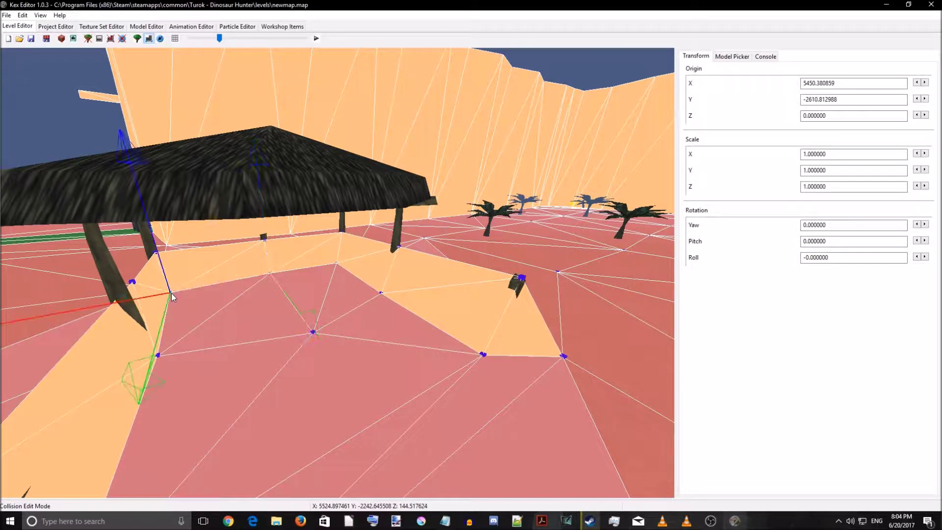
- Select the three inner ground vertices along the opposite side wall and move them along the X axis outward to the fence
mouse_move(381, 325)
right_down()
mouse_move(290, 340)
mouse_move(190, 299)
mouse_move(323, 328)
mouse_move(384, 311)
right_up()
click(350, 274)
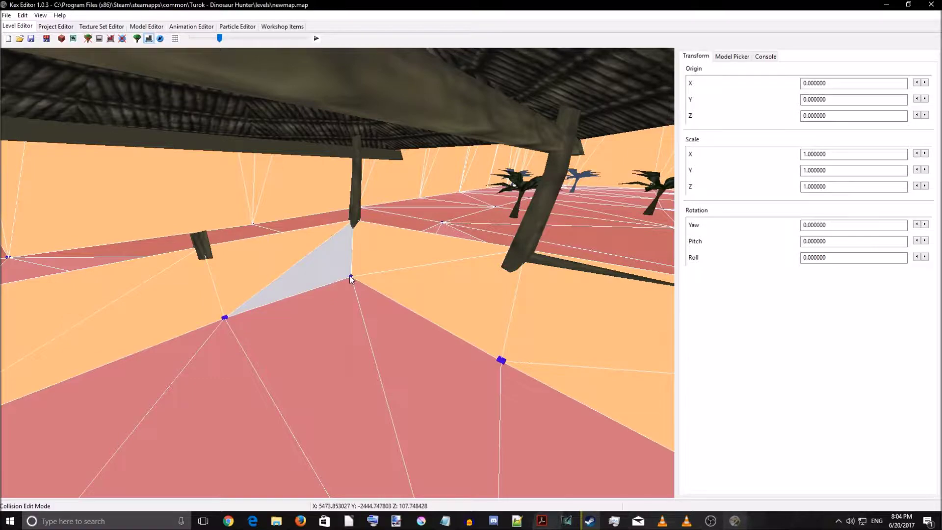
click(352, 276)
click(502, 361)
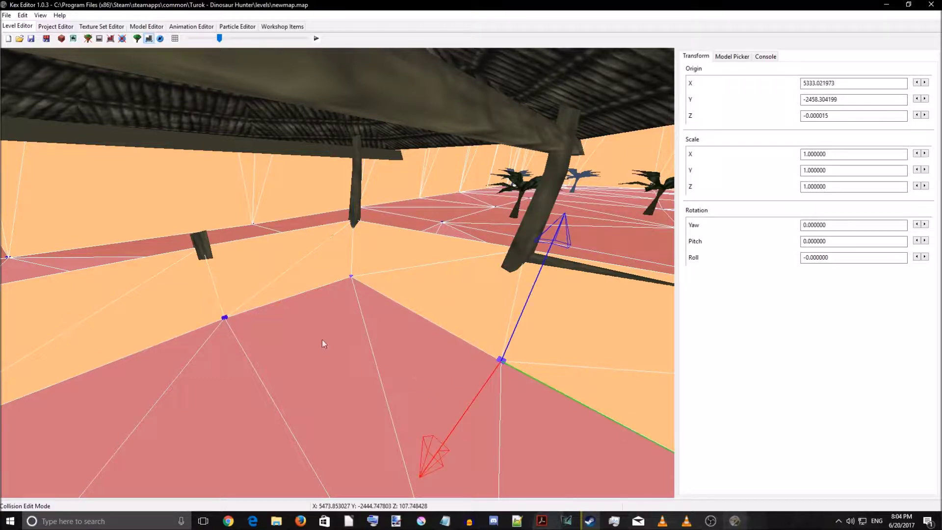
right_drag(323, 341, 444, 357)
click(525, 326)
key(d)
right_drag(464, 390, 309, 406)
key(d)
key(s)
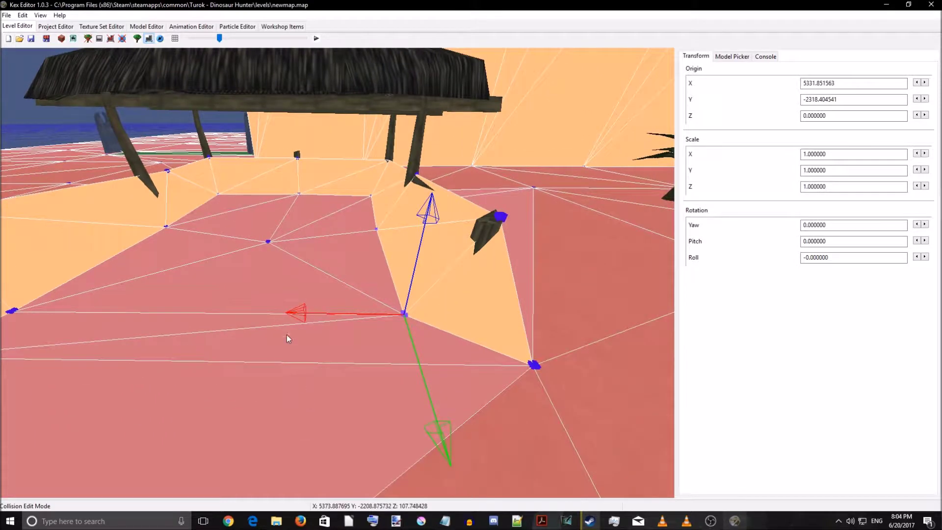
drag(296, 320, 407, 348)
- Select the outer ground vertex at the front end of the same side wall and shift it slightly
ctrl+click(537, 366)
right_drag(517, 414, 576, 437)
drag(572, 413, 549, 436)
key(w)
key(d)
key(w)
key(d)
- Select the raised outer wall vertex beside the broken fence post on that wall and move it along the Y axis
click(148, 230)
key(a)
mouse_move(368, 294)
right_down()
mouse_move(355, 296)
mouse_move(369, 301)
right_up()
key(s)
key(w)
key(a)
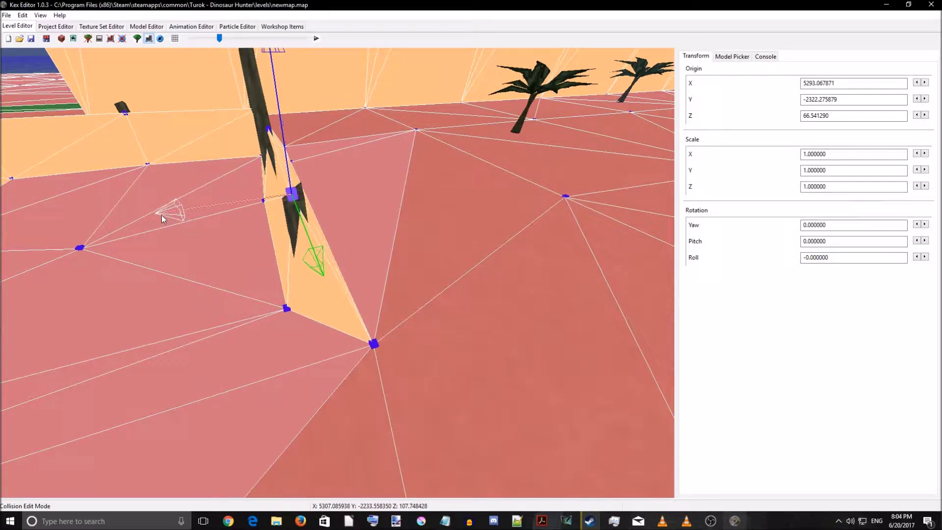
right_drag(255, 314, 244, 260)
drag(316, 221, 331, 166)
mouse_move(414, 327)
right_down()
mouse_move(439, 326)
mouse_move(413, 314)
right_up()
key(d)
key(w)
key(d)
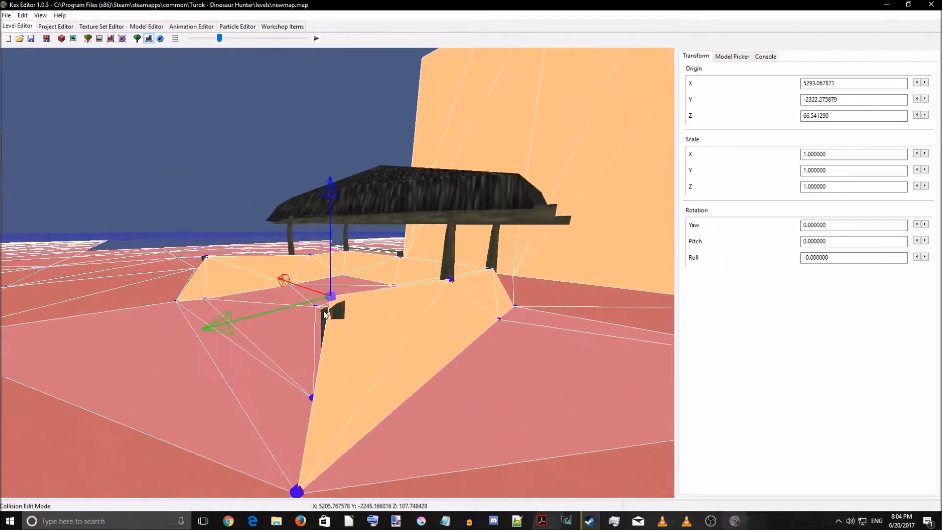
- Lower the selected raised wall vertex along the Z axis to the top of the broken fence post
drag(338, 190, 332, 202)
right_drag(395, 366, 391, 340)
drag(334, 158, 330, 174)
click(350, 338)
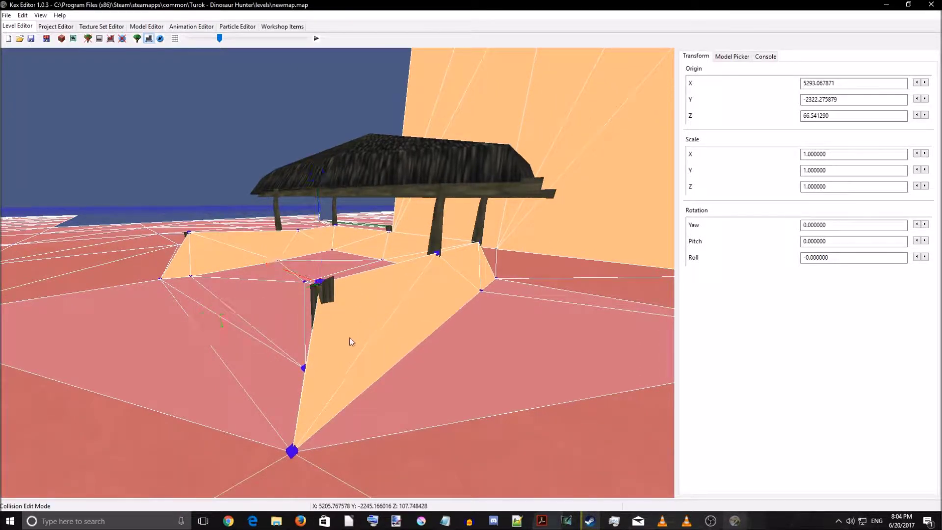
- Select the matching raised wall vertex on the opposite side of the hut and raise it slightly along the Z axis
click(188, 234)
drag(181, 106, 181, 102)
click(160, 275)
- Select the four rear floor sectors beneath the hut's roof and enable their Collide Ceiling flag
right_drag(160, 280, 322, 261)
key(d)
mouse_move(321, 261)
middle_down()
mouse_move(340, 275)
mouse_move(318, 257)
middle_up()
right_drag(317, 257, 384, 272)
middle_drag(384, 272, 360, 250)
right_drag(360, 250, 436, 258)
middle_drag(436, 257, 364, 268)
key(w)
key(w)
key(s)
key(w)
middle_drag(401, 322, 431, 333)
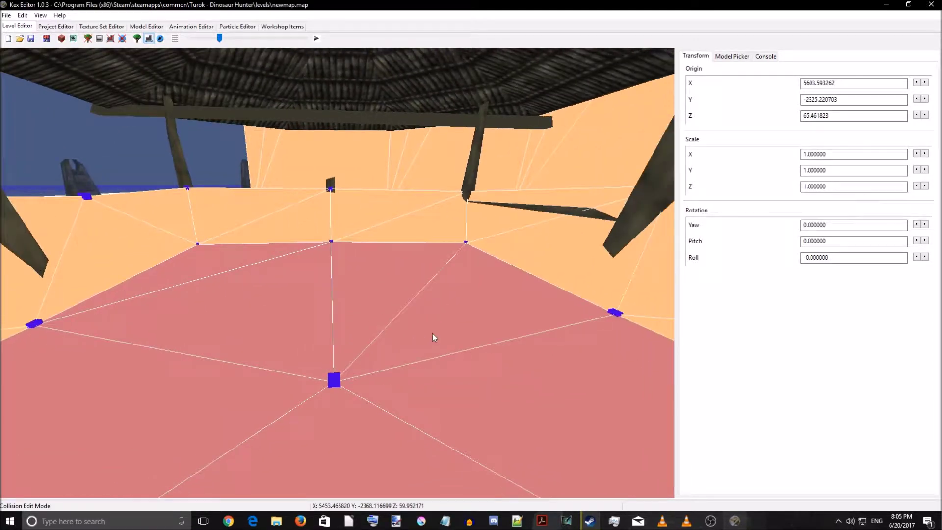
click(446, 305)
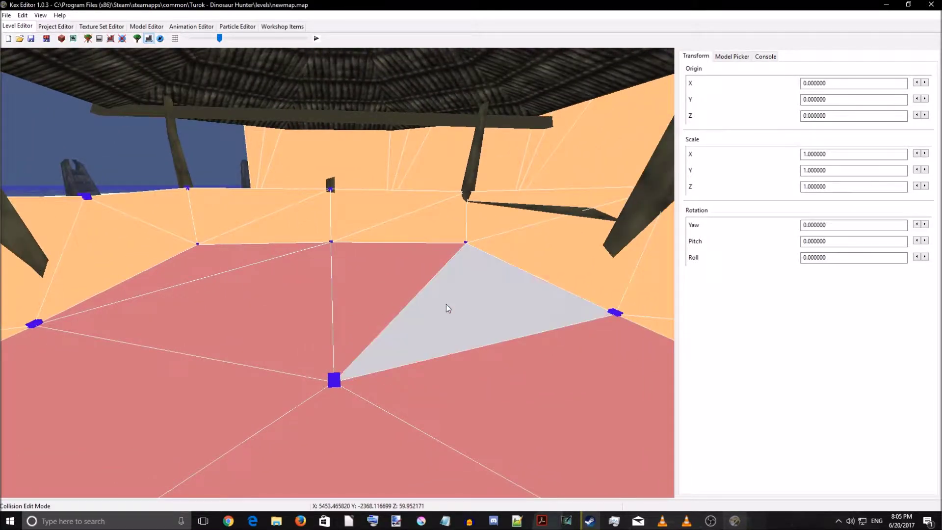
click(386, 290)
click(261, 305)
click(227, 269)
key(w)
middle_drag(397, 320, 474, 345)
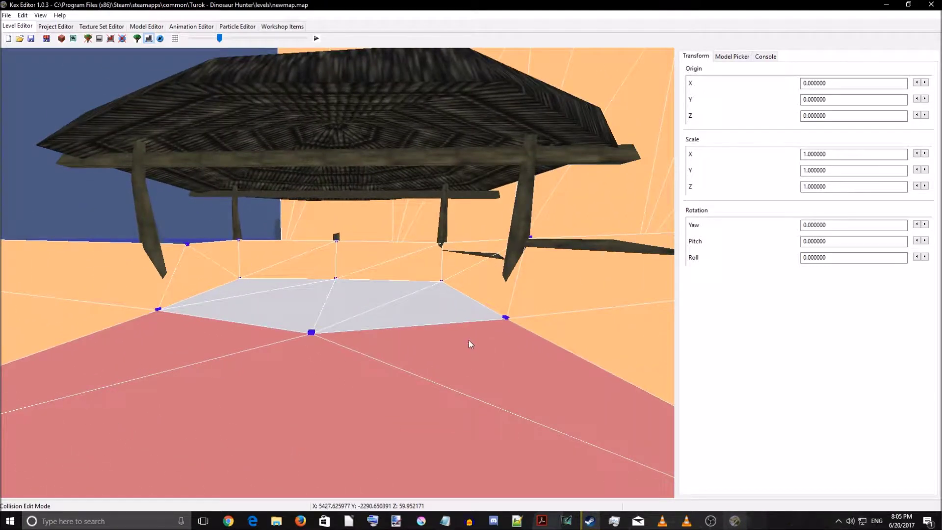
right_click(437, 296)
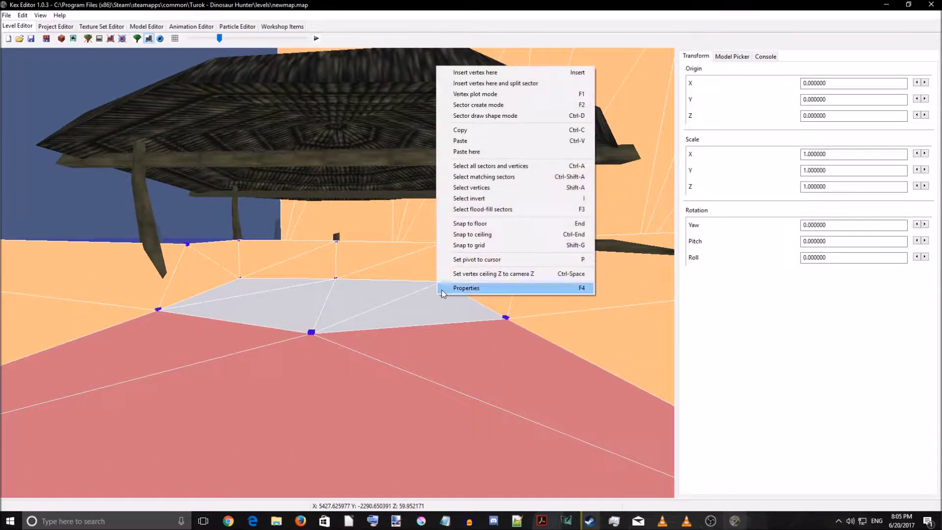
click(455, 289)
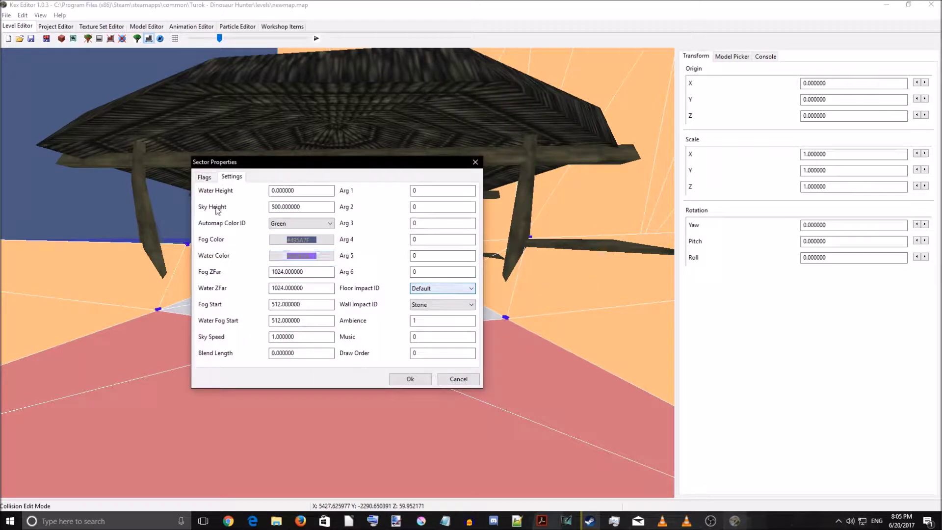
click(205, 178)
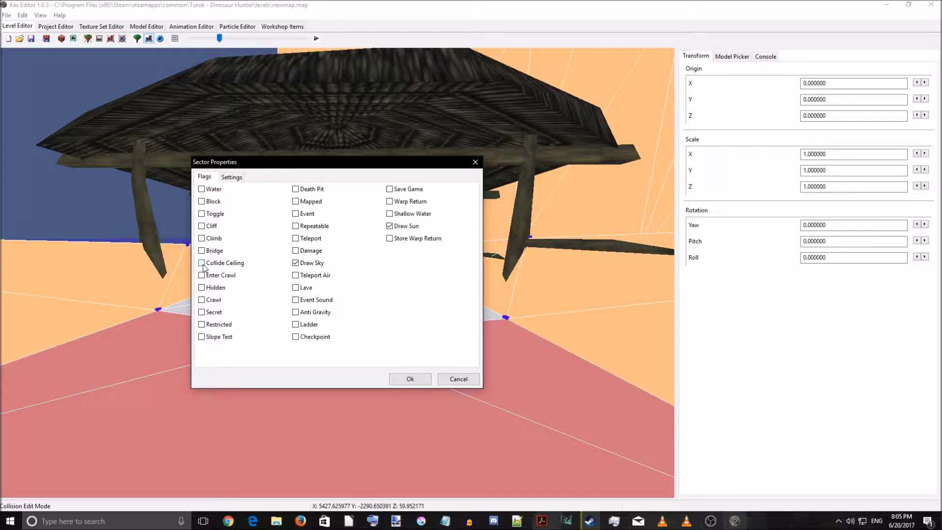
click(410, 379)
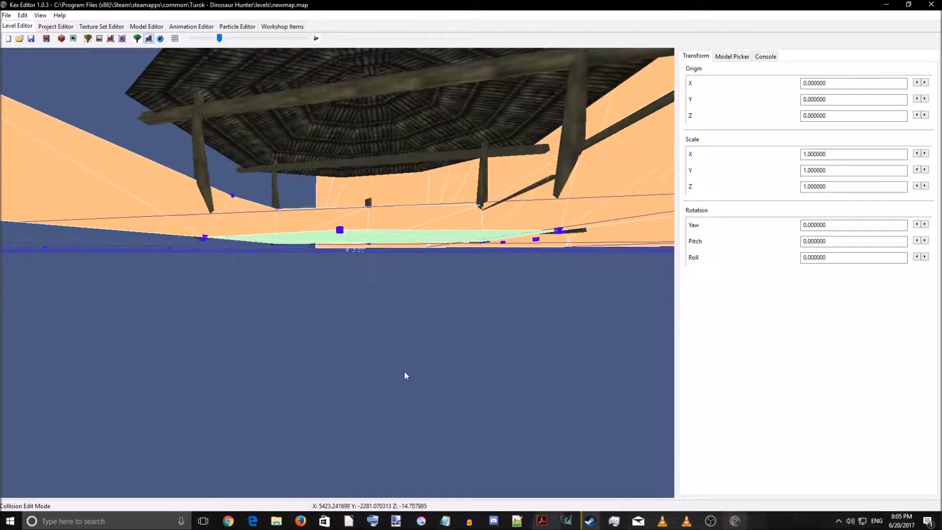
- Select the six vertices bounding the four Collide Ceiling floor sectors, including the hut's center vertex
right_drag(404, 372, 176, 314)
key(w)
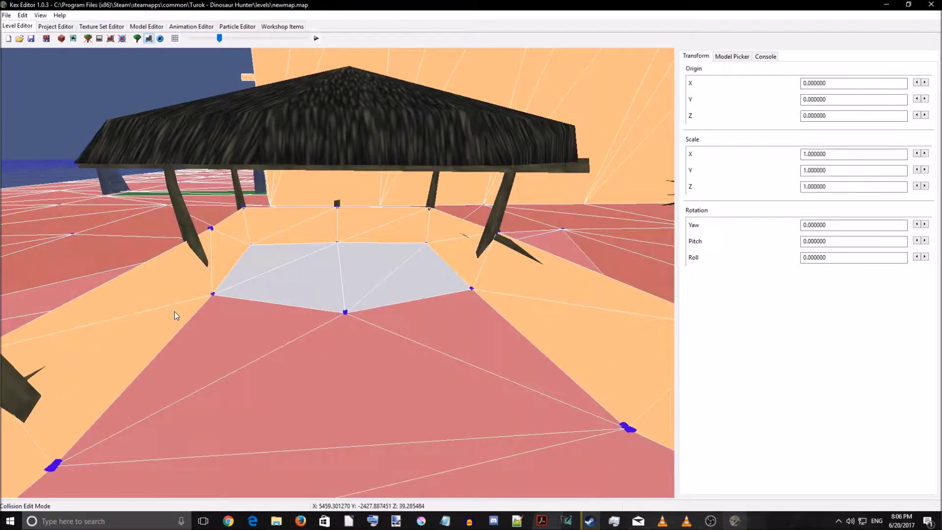
click(345, 313)
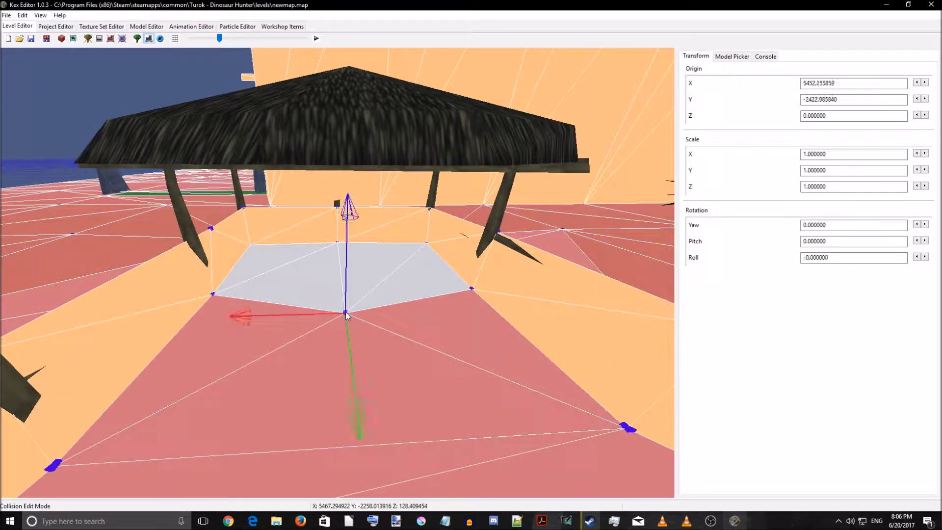
right_drag(453, 247, 437, 293)
key(w)
key(s)
key(w)
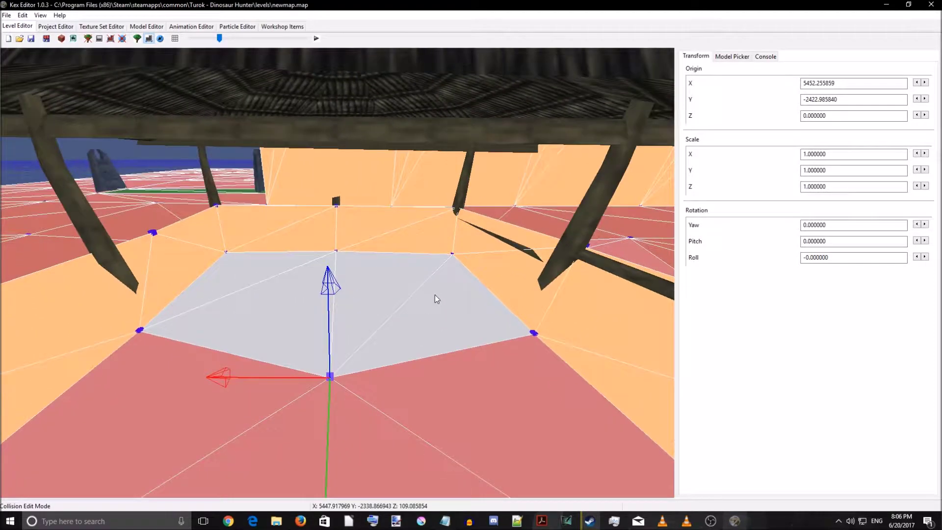
click(140, 332)
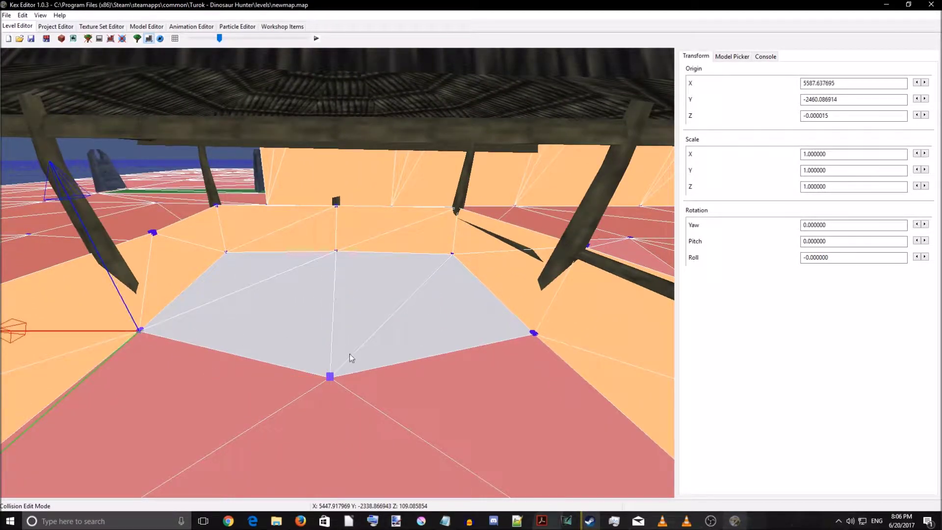
right_click(355, 331)
click(373, 326)
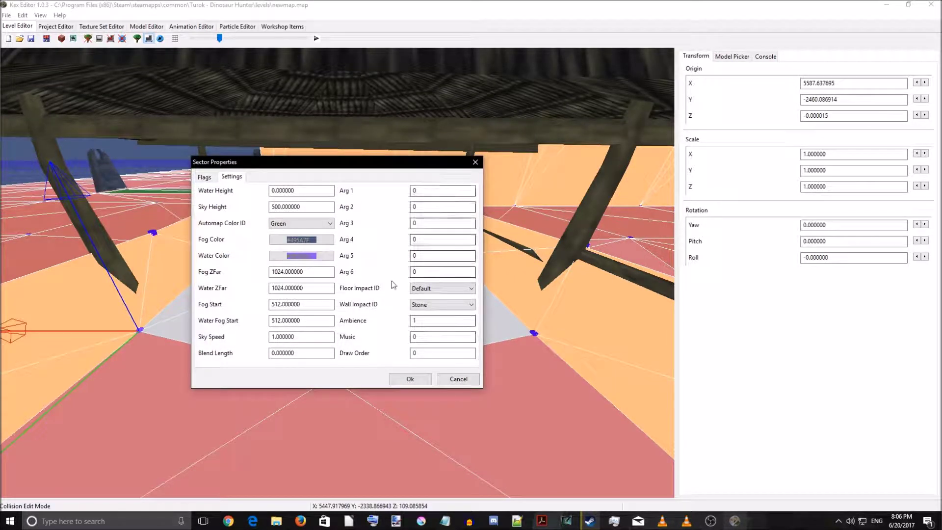
click(460, 378)
click(225, 253)
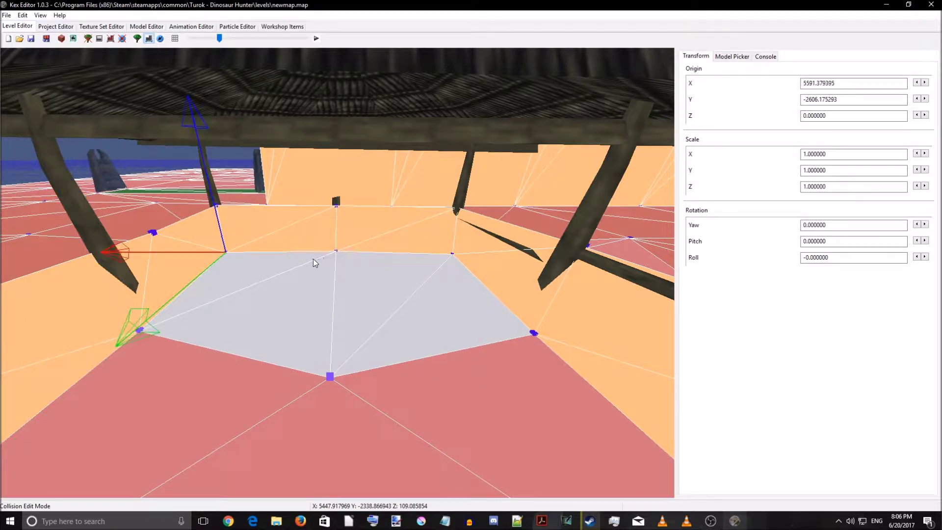
click(337, 250)
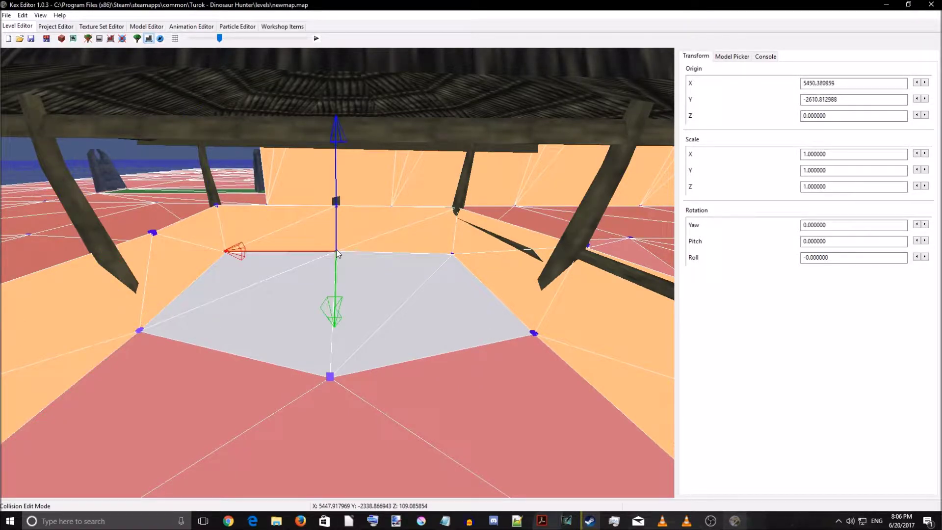
click(453, 255)
click(534, 335)
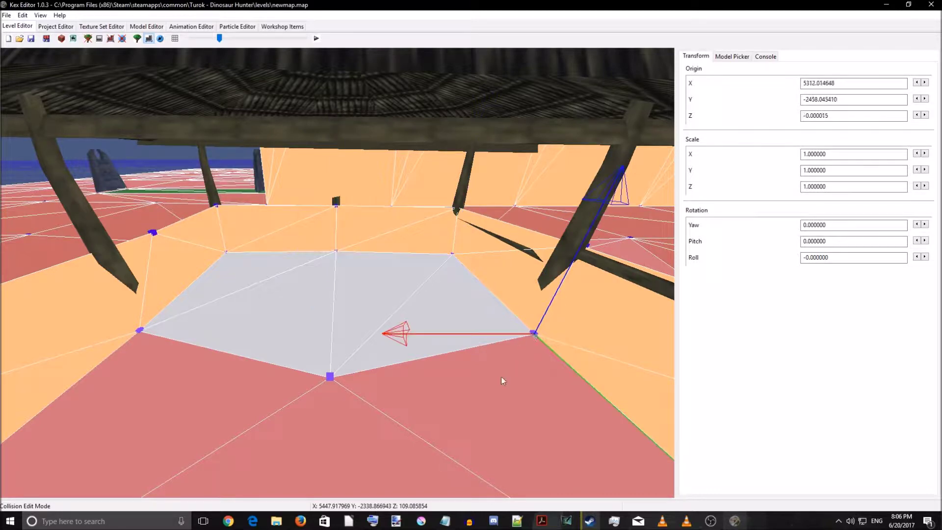
- Raise the ceiling of the six selected vertices along the Z axis up to the hut's roof beams
right_drag(502, 377, 520, 410)
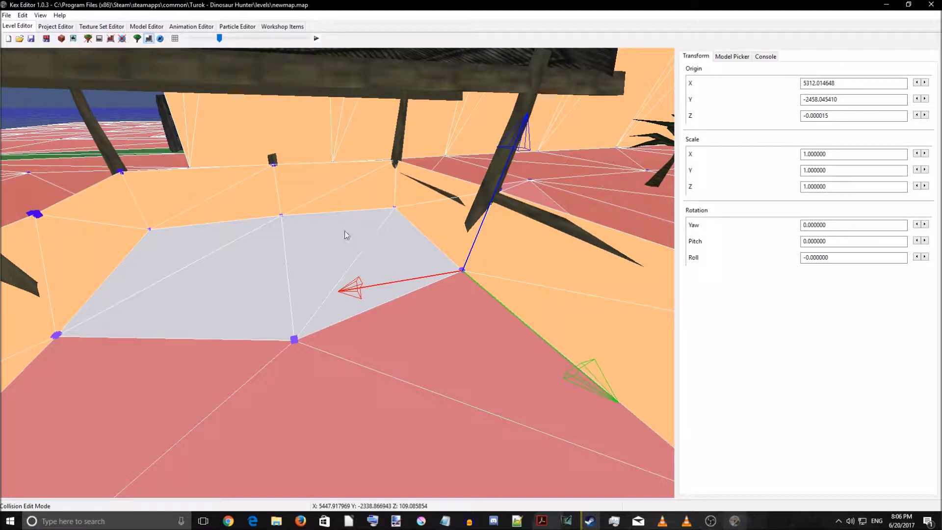
right_drag(258, 368, 376, 363)
key(w)
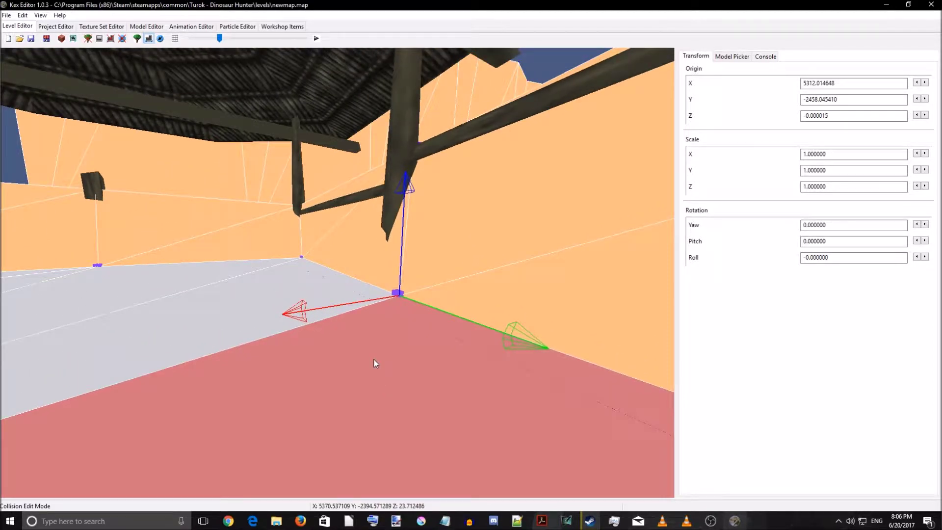
right_drag(375, 363, 312, 327)
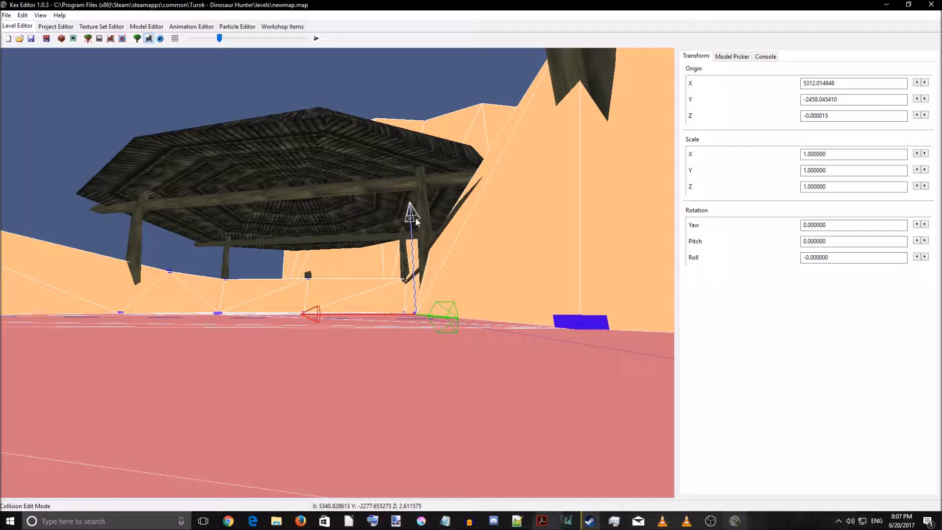
drag(415, 222, 432, 92)
right_drag(400, 348, 442, 306)
key(w)
key(s)
drag(434, 293, 474, 123)
click(437, 328)
mouse_move(437, 328)
right_down()
mouse_move(352, 356)
mouse_move(411, 345)
mouse_move(355, 398)
mouse_move(359, 381)
mouse_move(370, 404)
mouse_move(428, 321)
right_up()
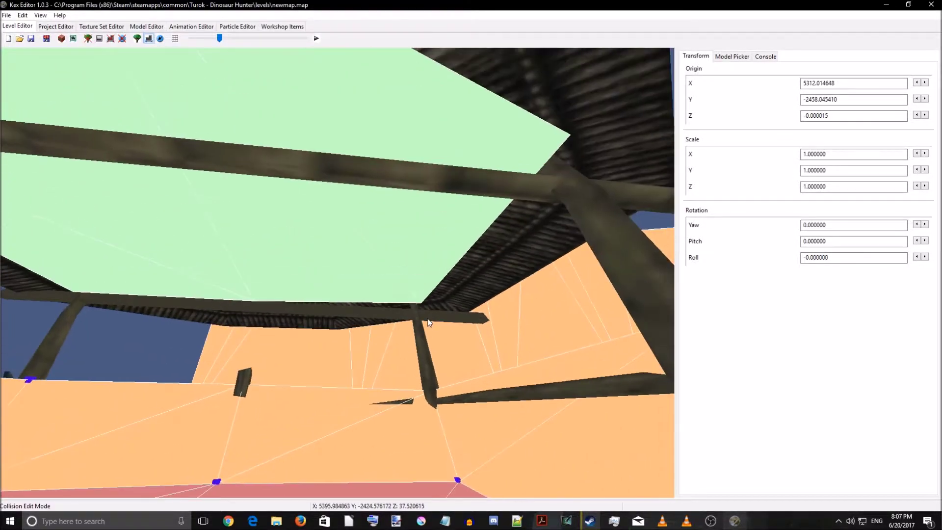
- Clear the selection and examine the raised ceiling and the floor sectors beneath it from several angles
click(415, 213)
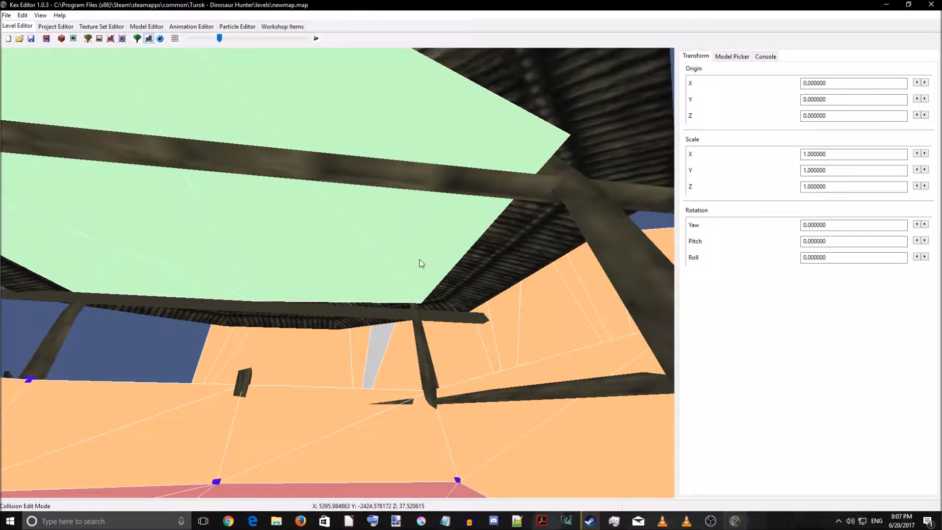
click(418, 280)
right_drag(418, 281, 425, 347)
key(s)
key(w)
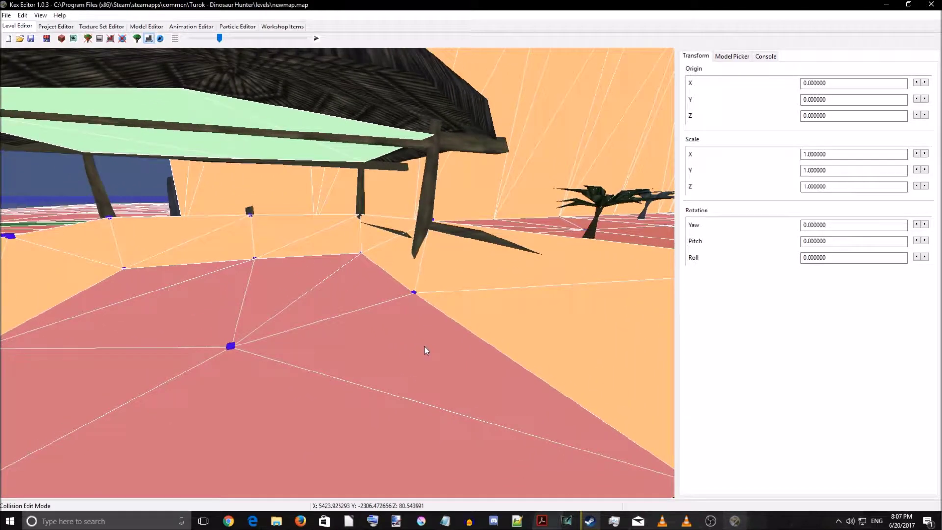
click(357, 314)
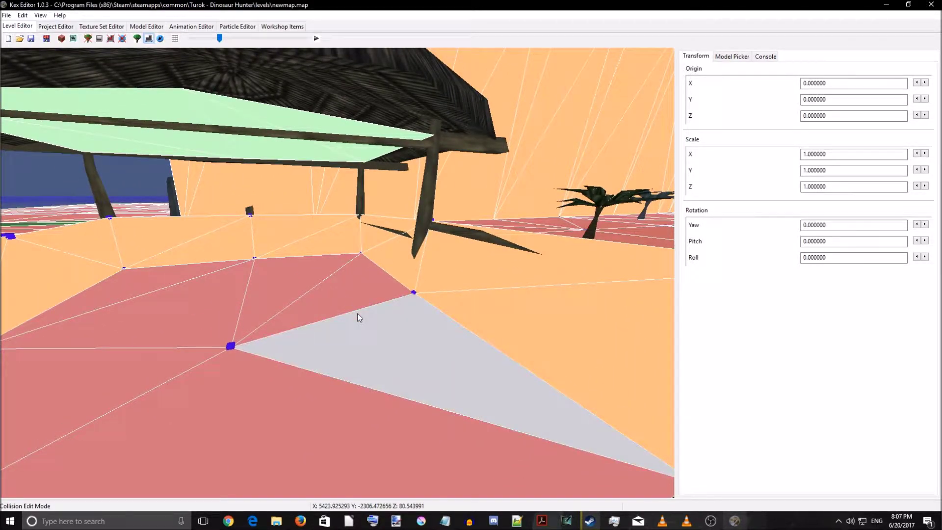
click(352, 304)
key(a)
right_drag(347, 305, 341, 324)
key(w)
key(s)
right_drag(395, 290, 434, 294)
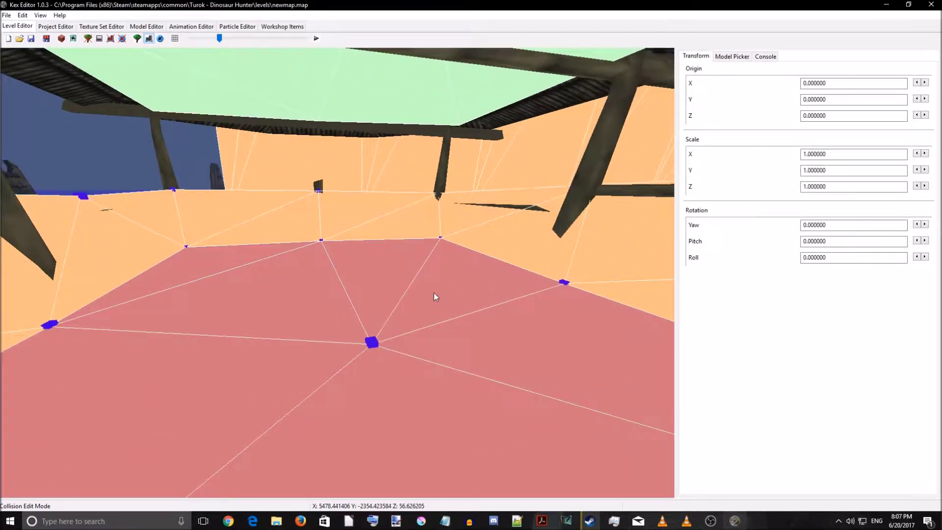
right_drag(457, 274, 429, 231)
key(s)
key(w)
mouse_move(438, 249)
right_down()
mouse_move(429, 218)
mouse_move(420, 255)
right_up()
- Save the level as newmap.map in the levels folder, overwriting the existing file
click(32, 39)
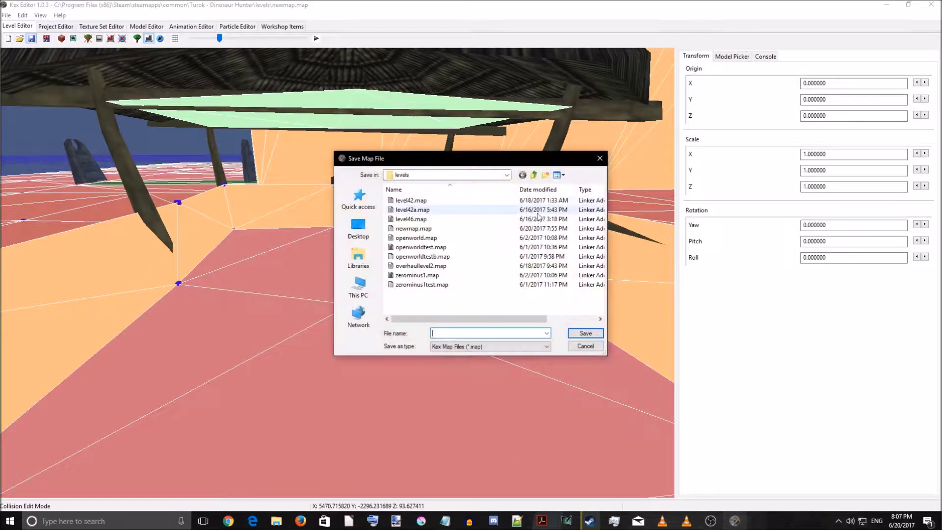
click(460, 228)
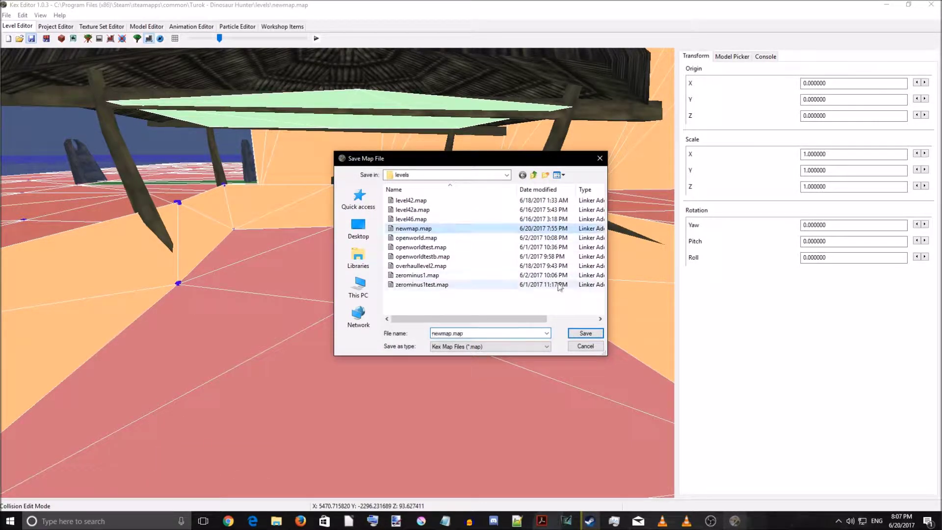
click(586, 333)
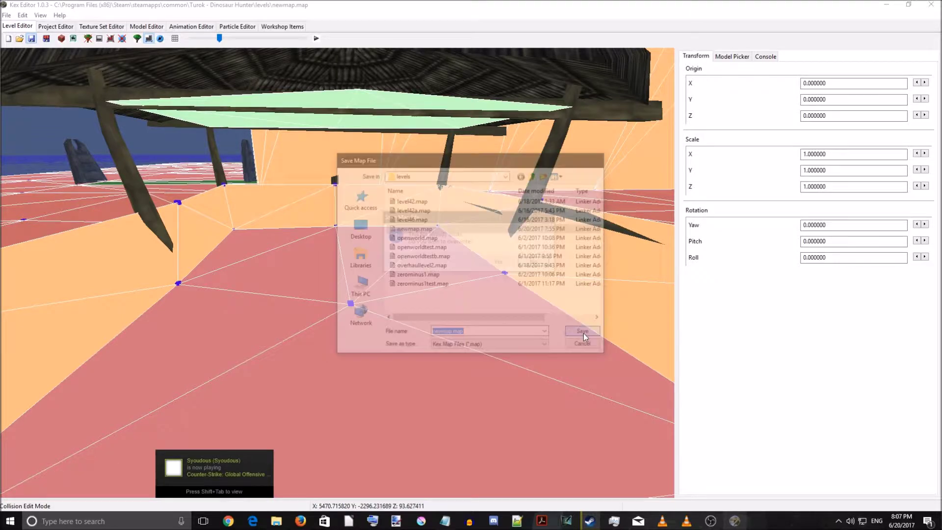
click(499, 263)
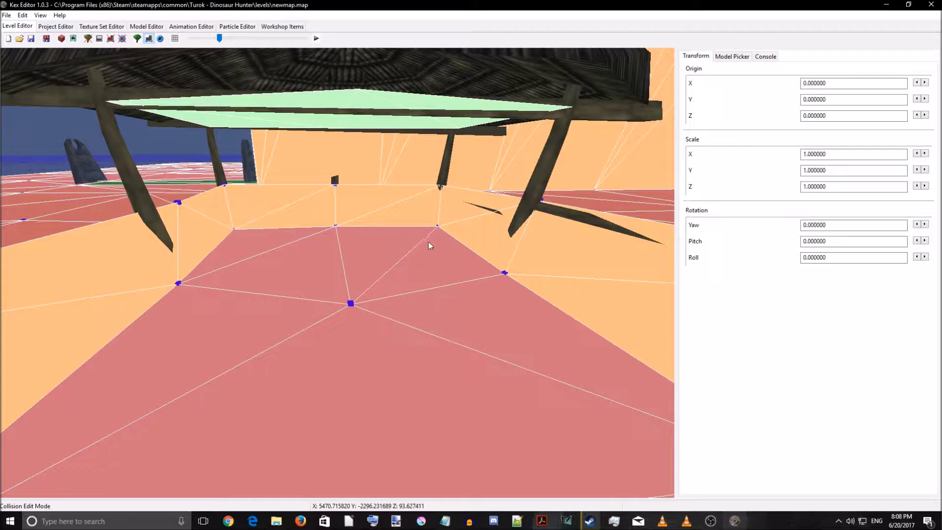
- Launch the level in the game for a playtest and skip the intro video
click(317, 39)
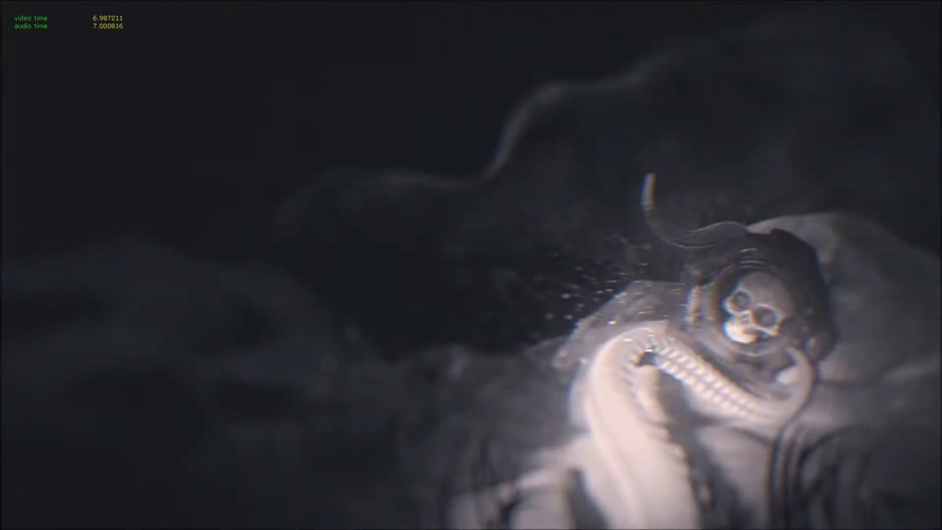
key(Escape)
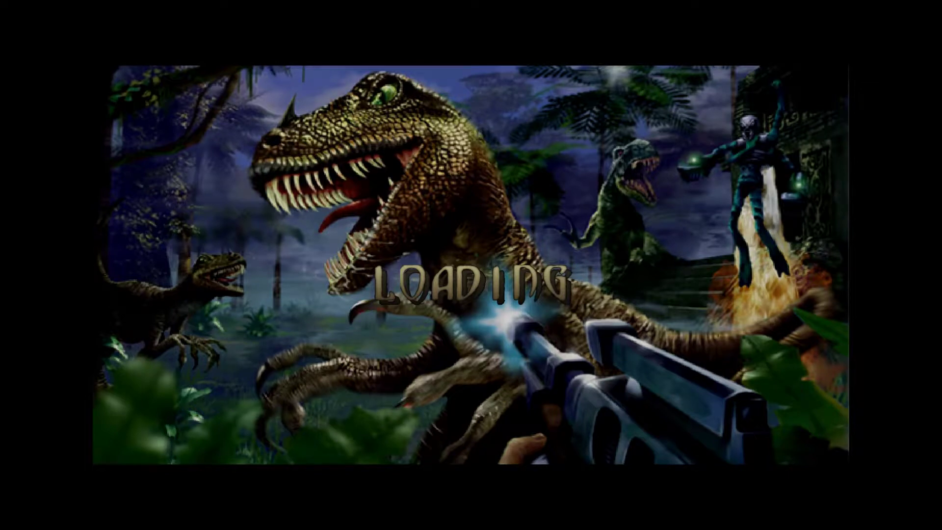
- Walk to the thatched hut and test its fence collision by running and jumping against the rails
key(w)
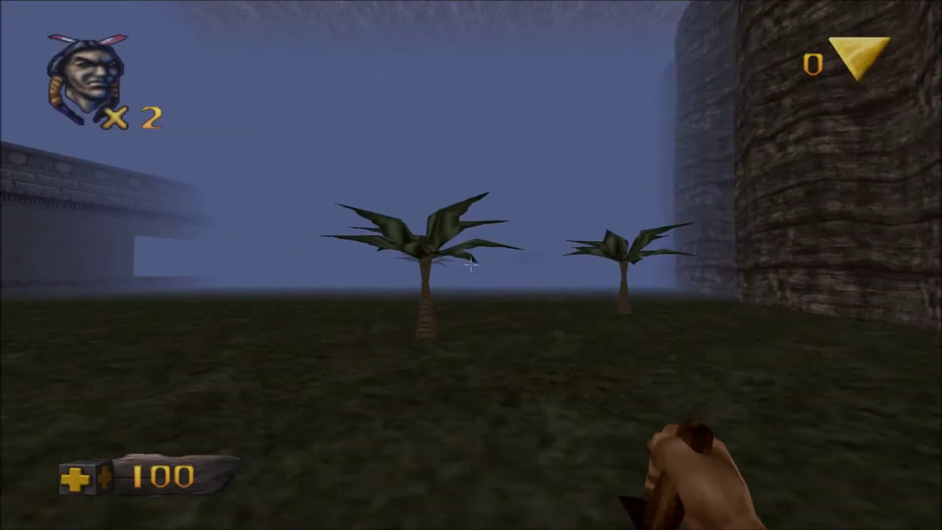
key(w)
key(w)
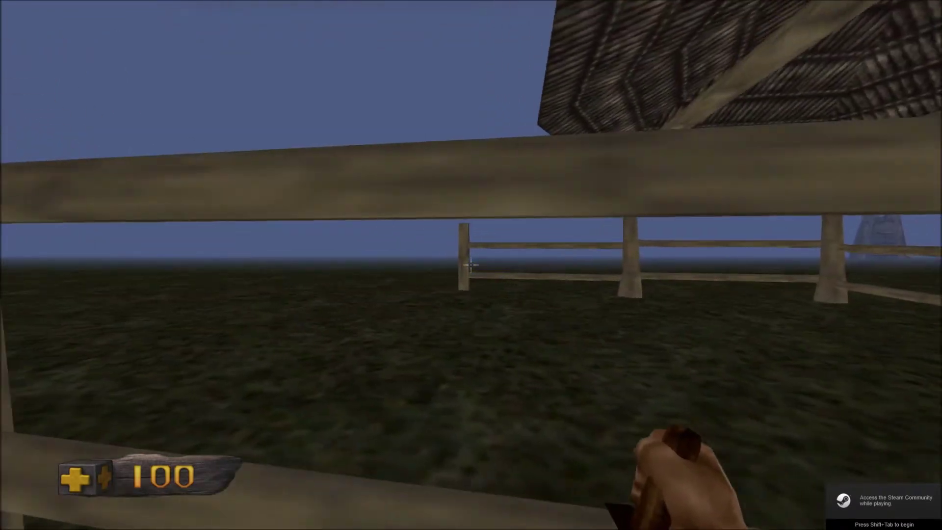
key(w)
key(space)
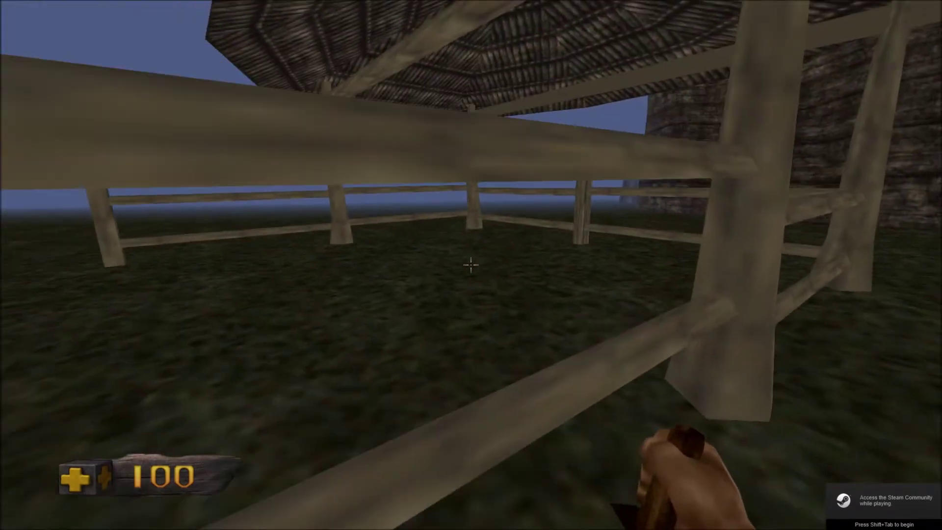
key(w)
key(space)
key(space)
key(w)
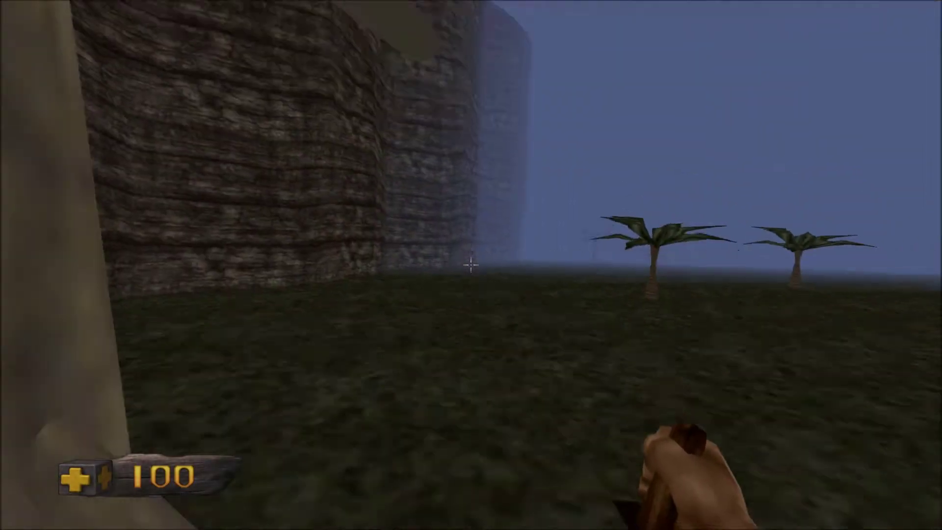
key(w)
key(space)
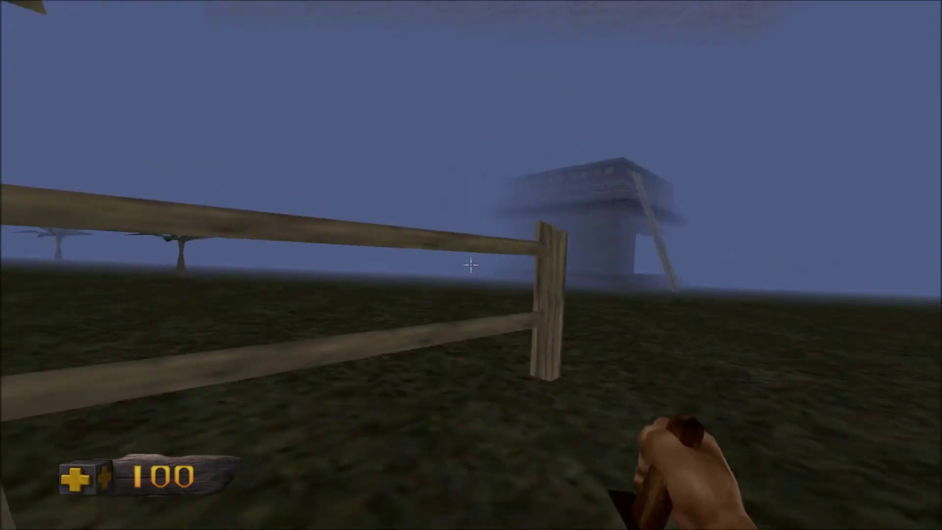
- Jump repeatedly beneath the hut's thatched roof to test the collision of its ceiling
key(w)
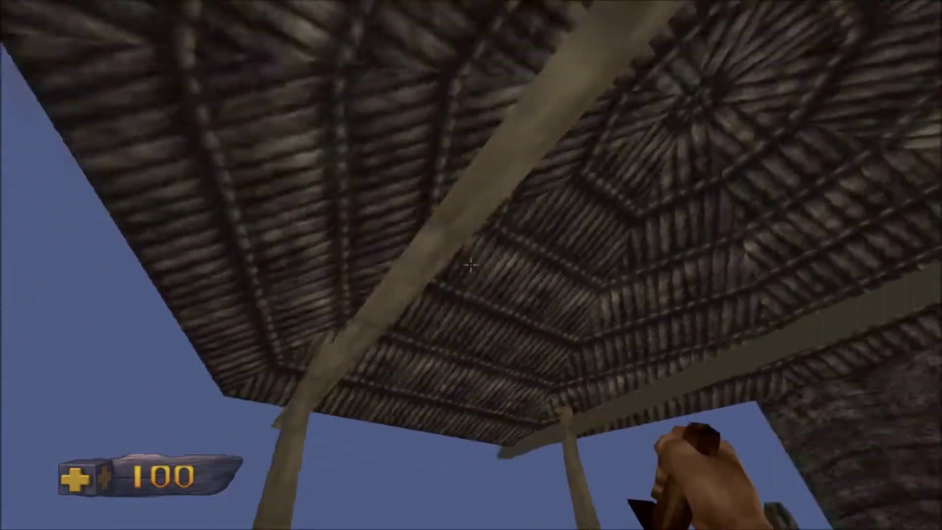
key(space)
key(space)
key(space)
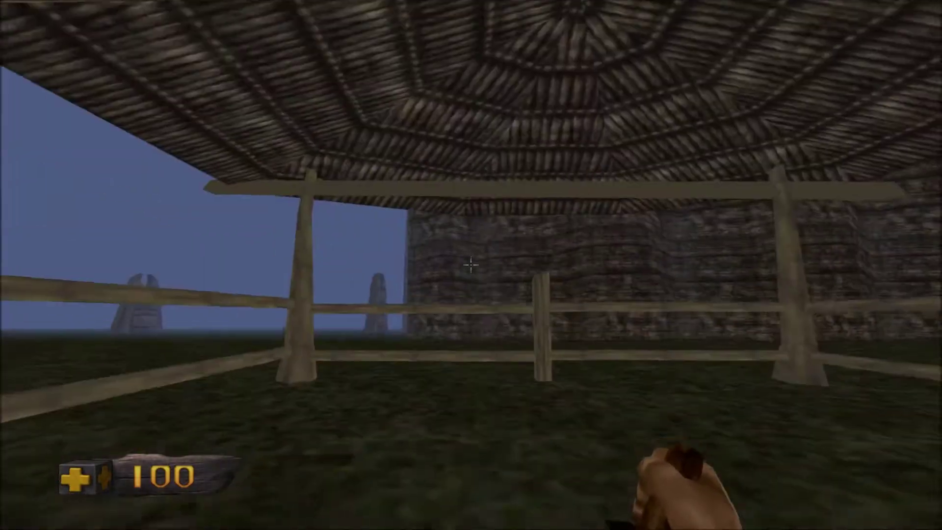
key(space)
key(space)
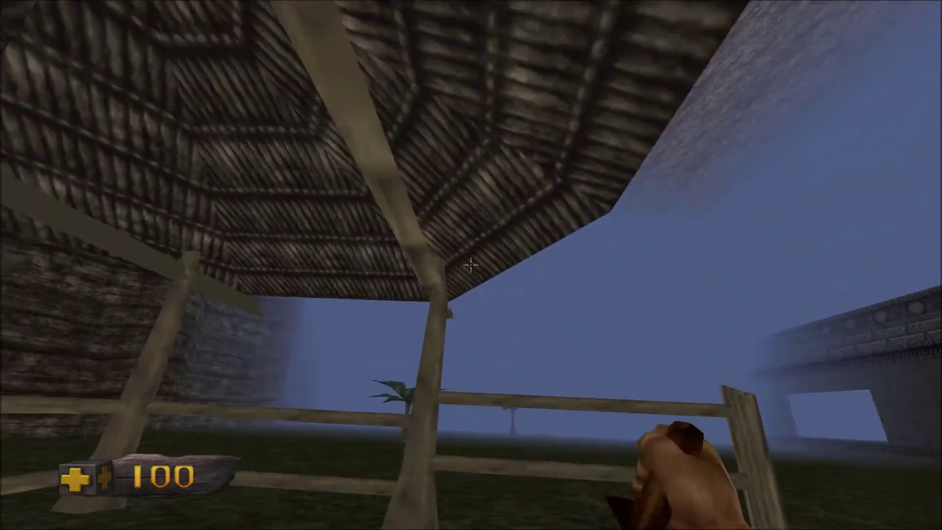
key(space)
key(s)
key(w)
key(space)
key(w)
key(space)
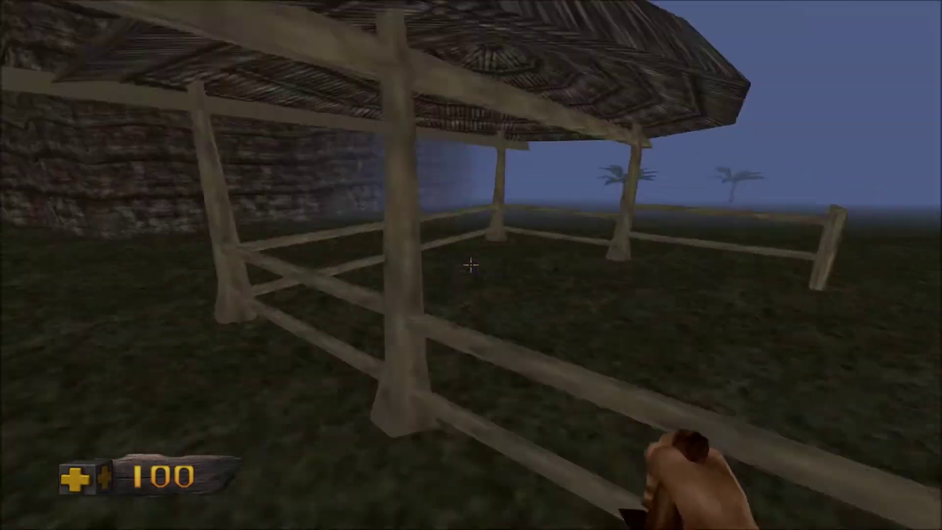
- Walk around the outside of the hut and check its roof and fence from several sides
key(w)
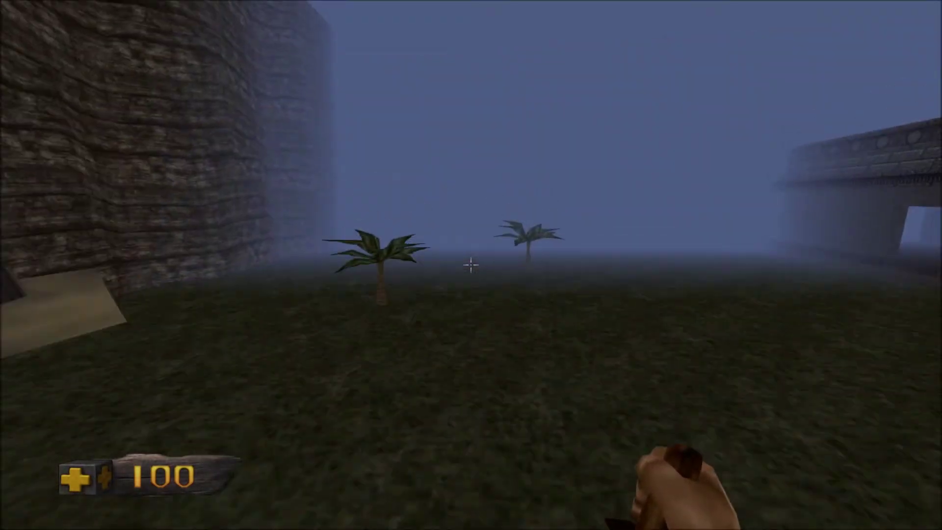
key(w)
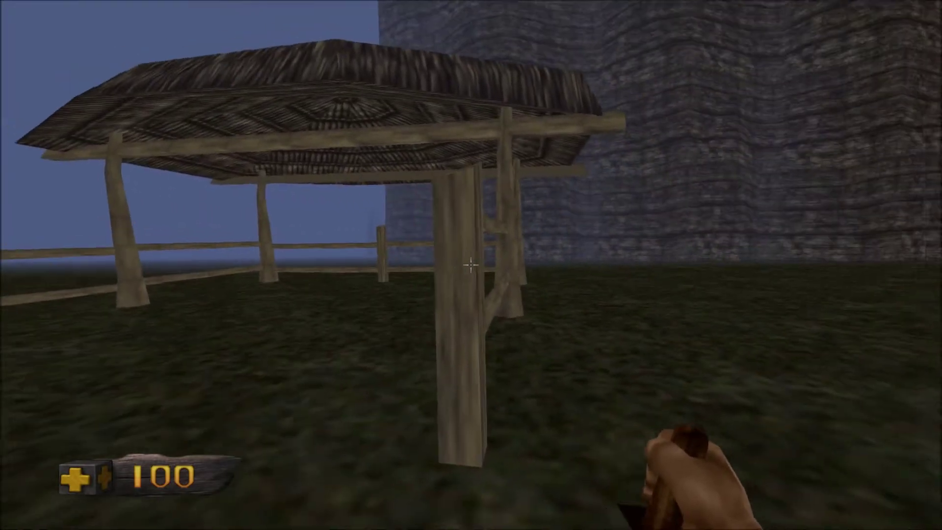
key(w)
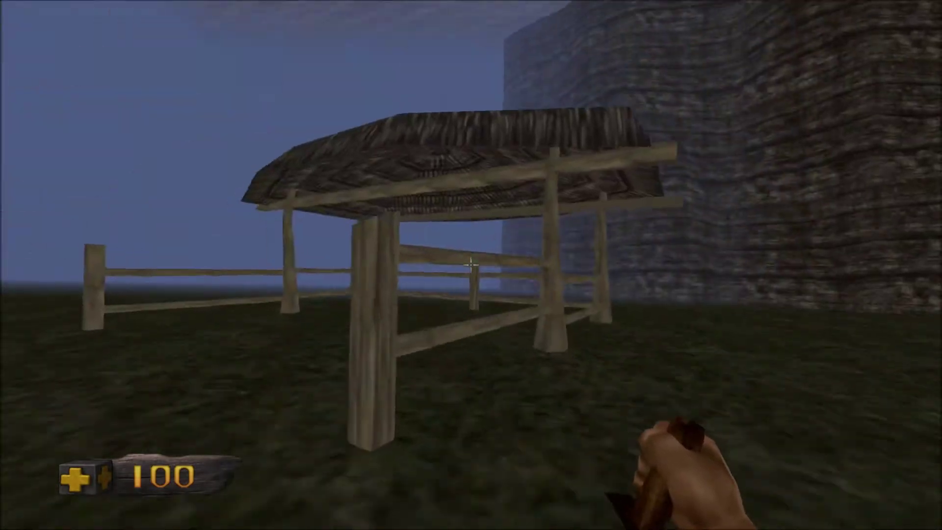
key(w)
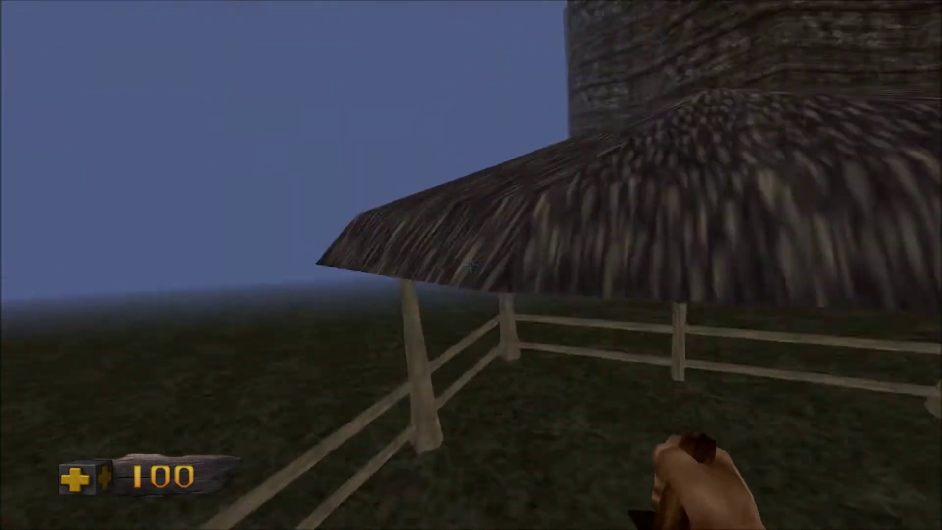
key(w)
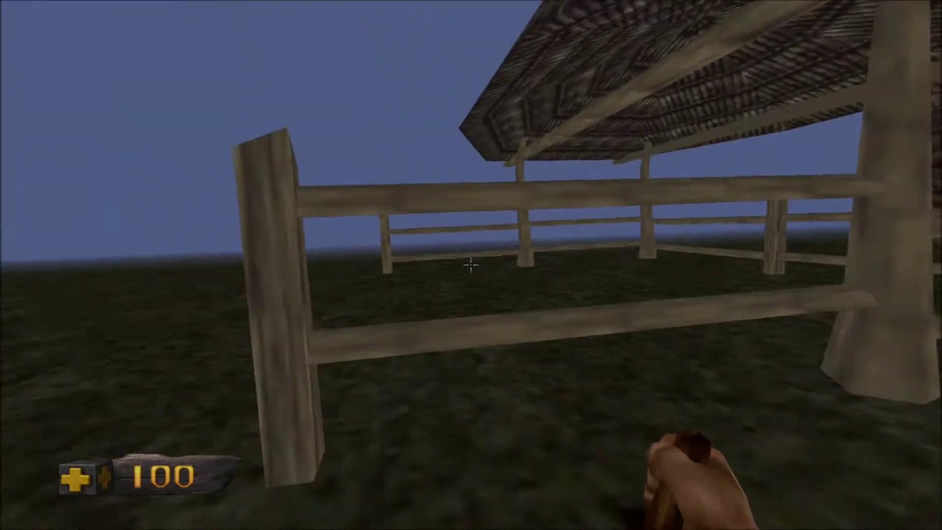
- Quit the playtest and close the level editor, confirming the exit
key(Escape)
click(459, 381)
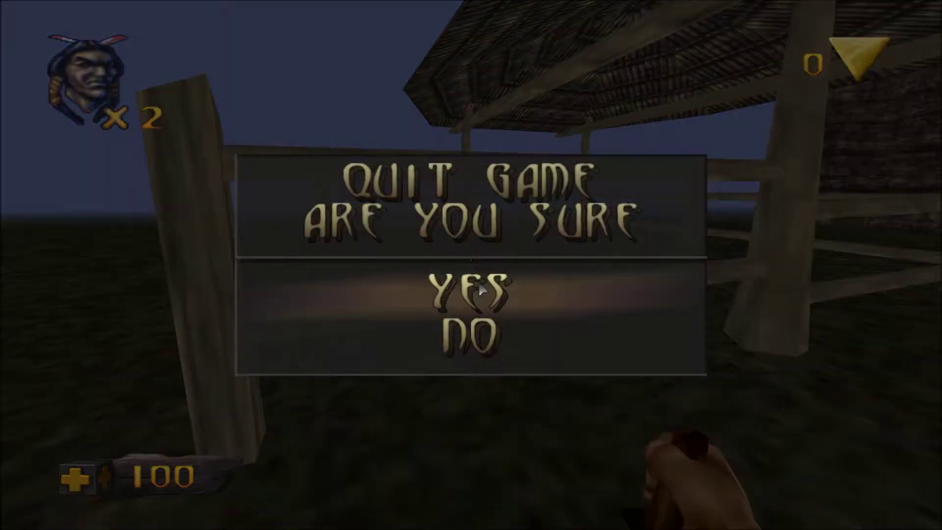
click(478, 282)
right_drag(479, 282, 429, 287)
key(s)
key(w)
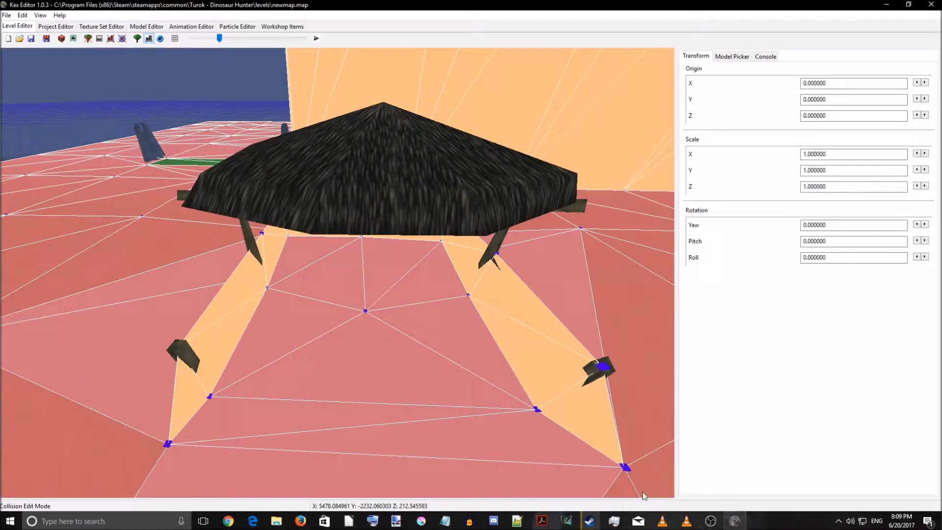
right_click(735, 522)
click(727, 504)
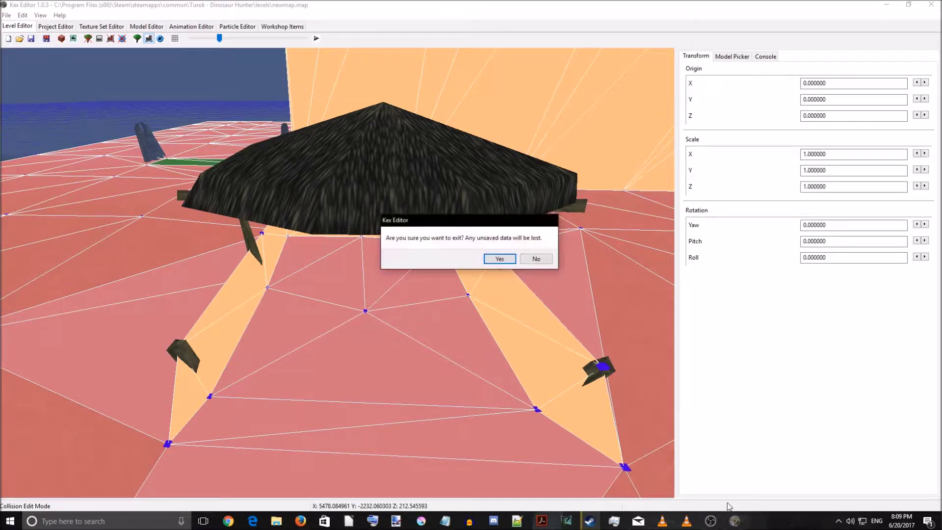
click(501, 259)
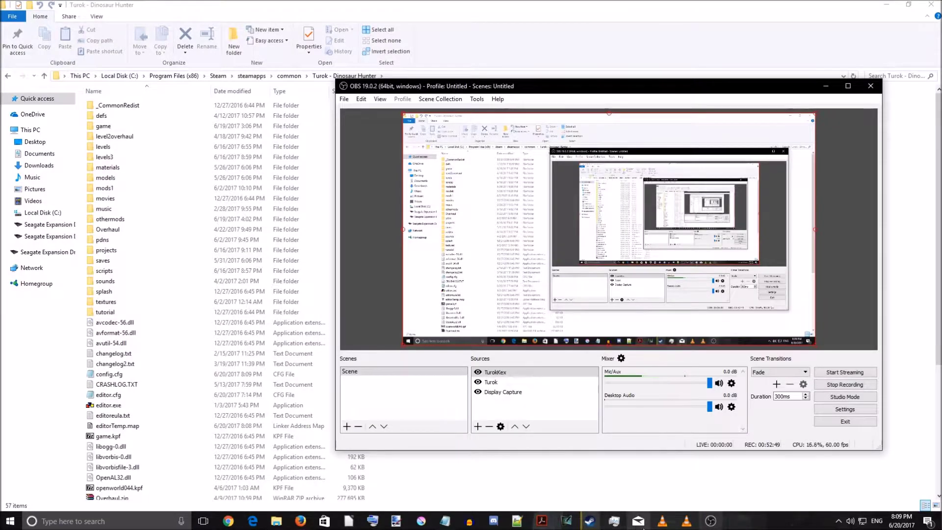
- Switch to Steam, relaunch the Turok: Dinosaur Hunter editor, dismiss its startup tip and maximize the window
click(590, 521)
click(161, 103)
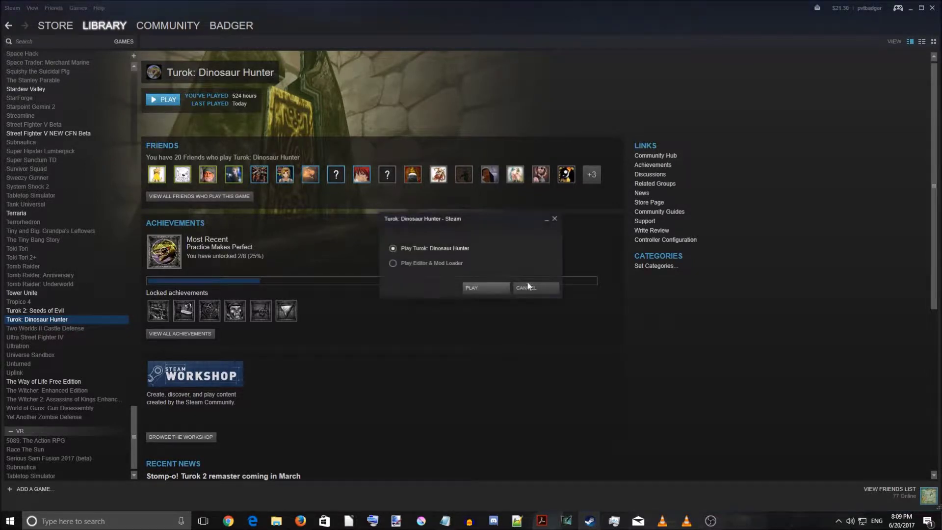
click(495, 289)
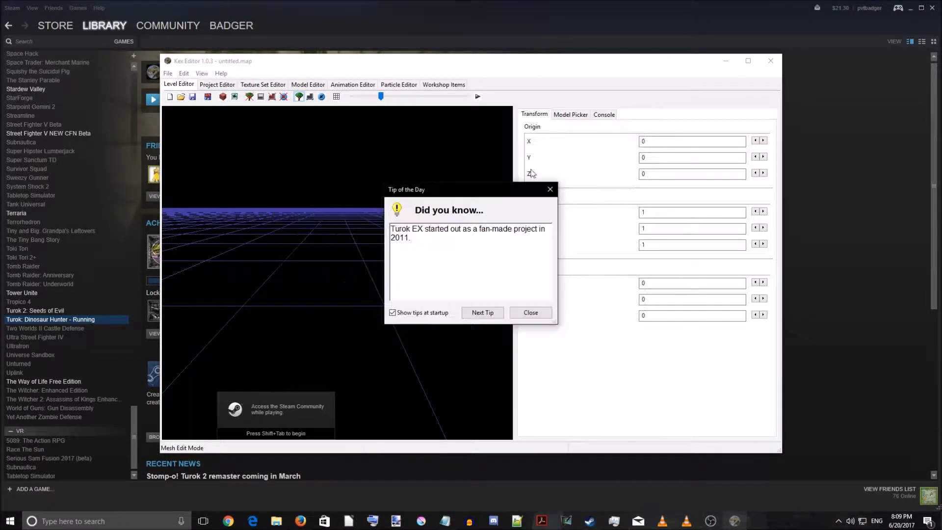
click(514, 313)
click(748, 60)
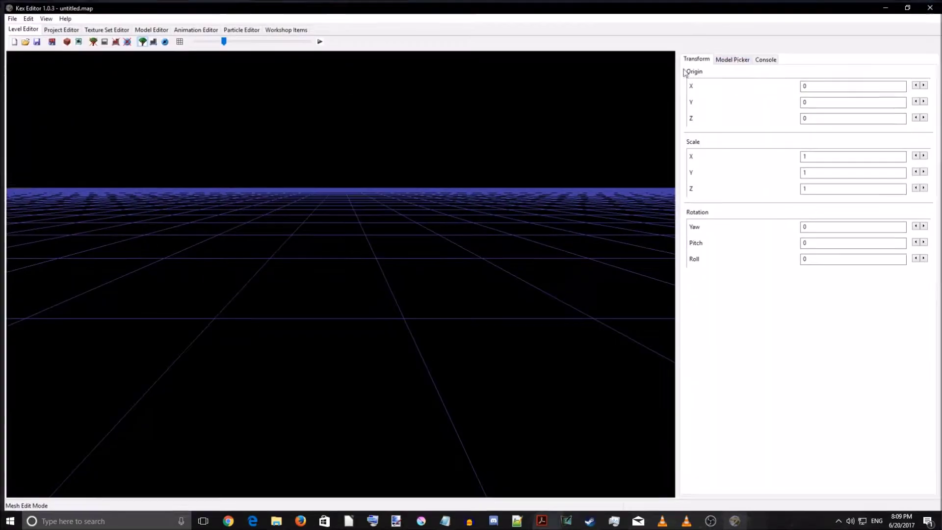
- Open newmap.map from the levels folder and switch to collision editing at the thatched hut
click(19, 39)
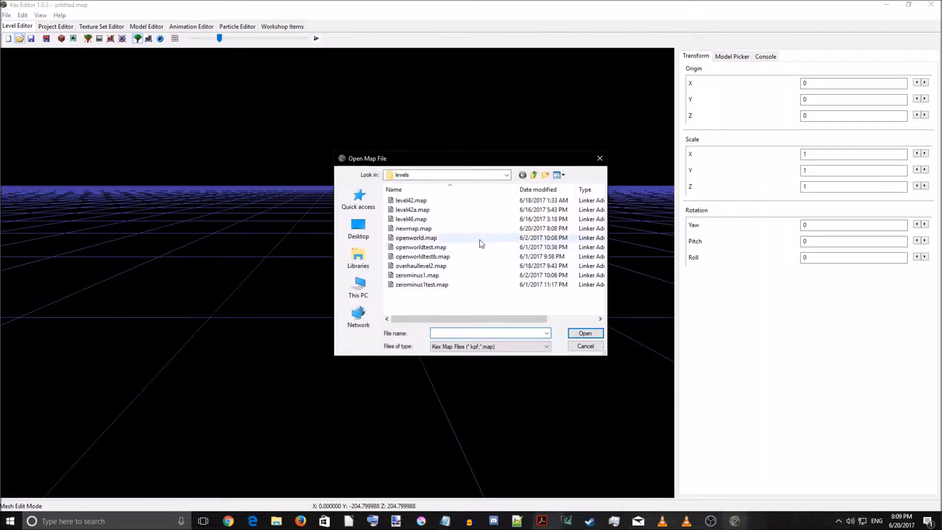
click(471, 229)
click(585, 334)
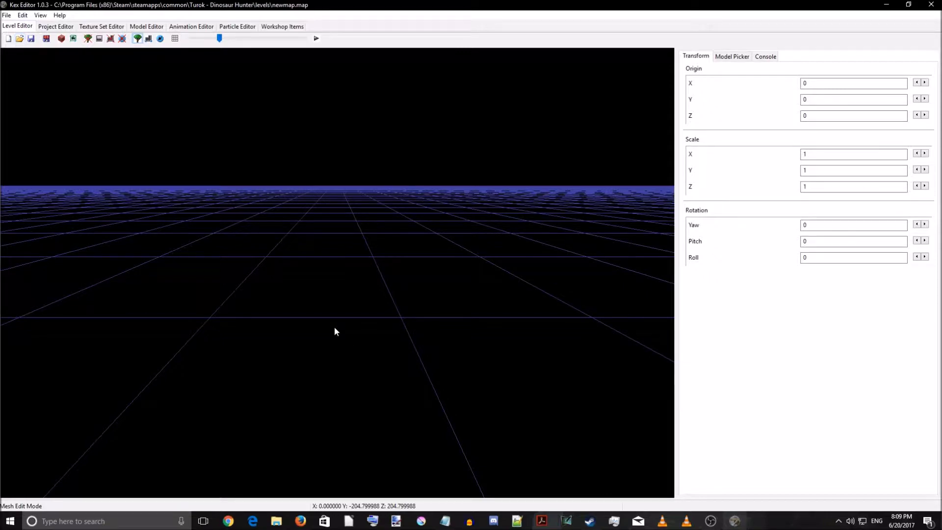
right_drag(334, 328, 454, 381)
key(w)
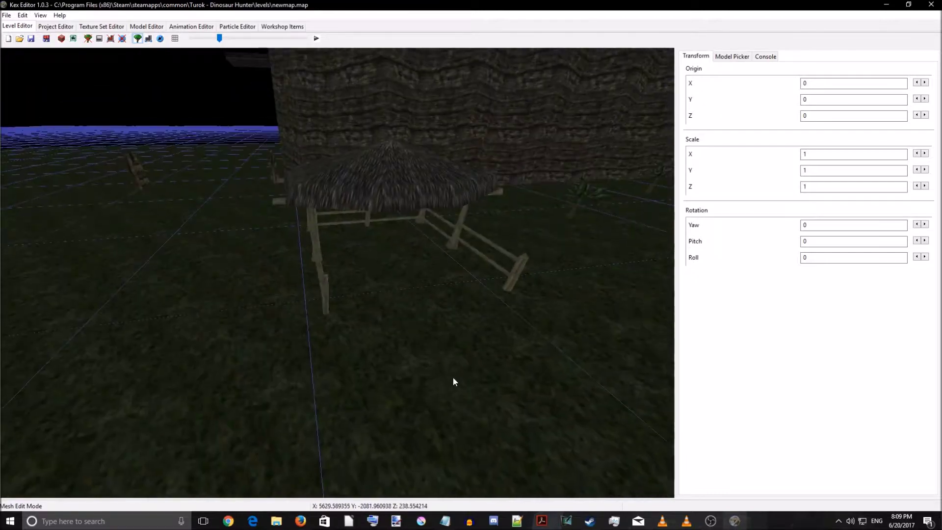
click(149, 39)
key(w)
right_drag(351, 261, 403, 214)
key(s)
- Delete the triangular floor sector in the hut's back corner, between the centre vertex and the side wall
click(394, 281)
key(w)
key(w)
key(s)
key(w)
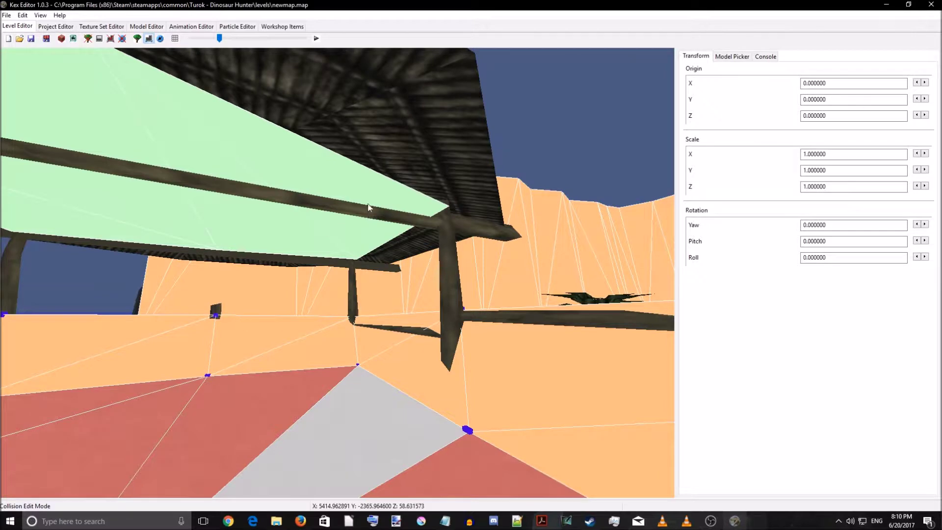
right_drag(362, 212, 356, 257)
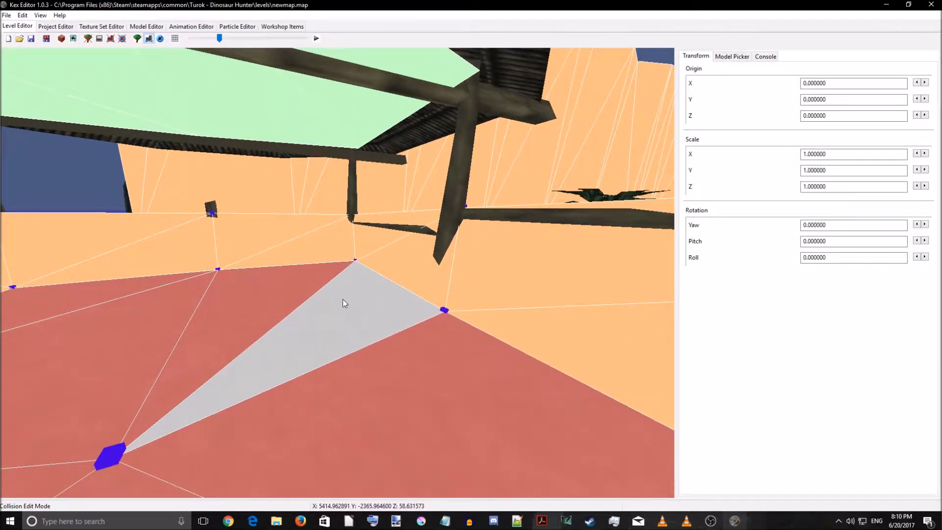
right_drag(327, 316, 329, 290)
key(s)
key(w)
key(w)
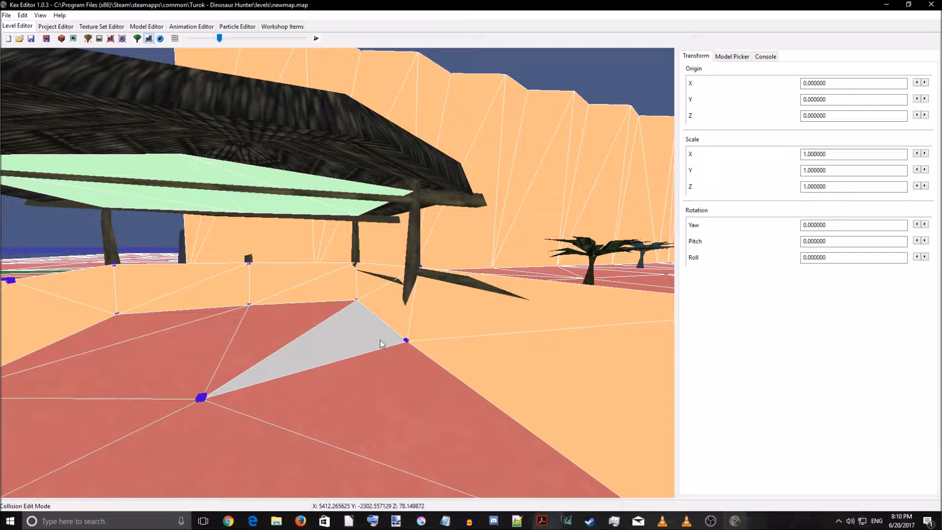
key(Delete)
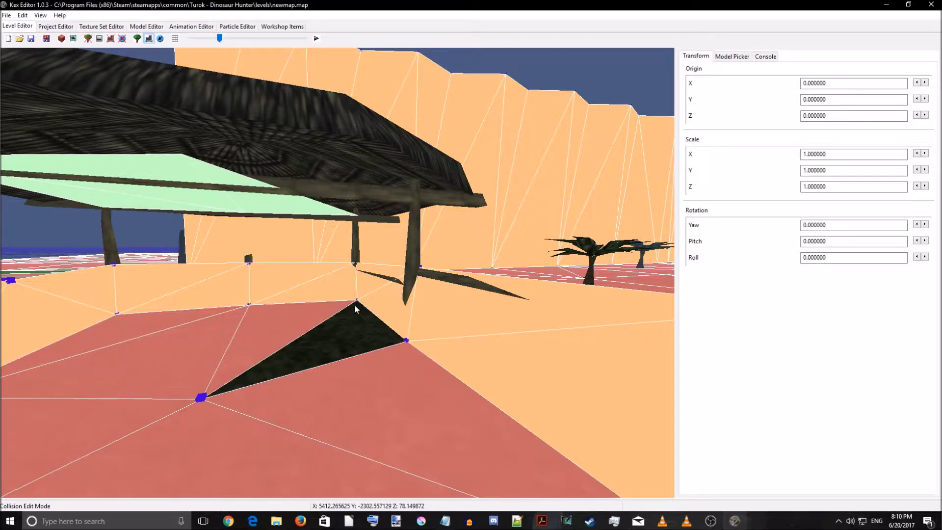
- Recreate the missing floor sector from the neighbouring sector's open edge to the vertex at the side wall's base
right_drag(355, 305, 328, 306)
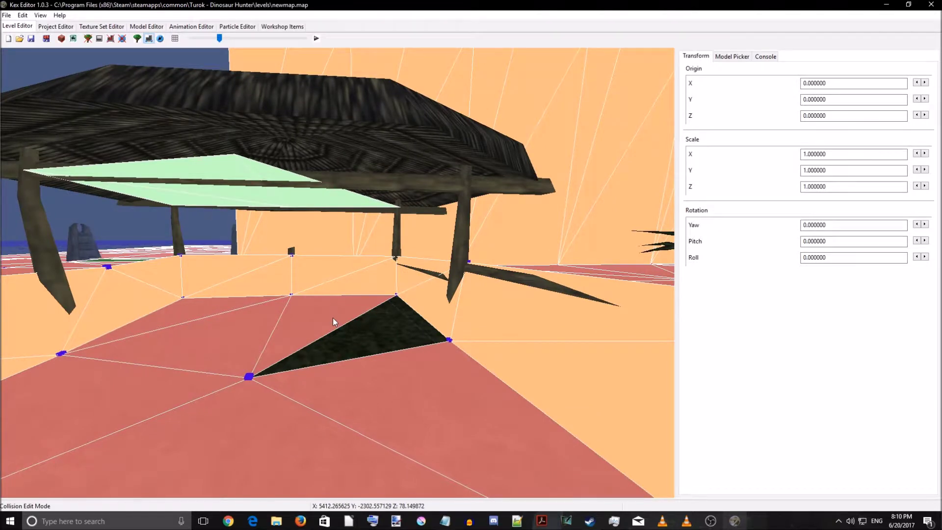
click(332, 320)
key(c)
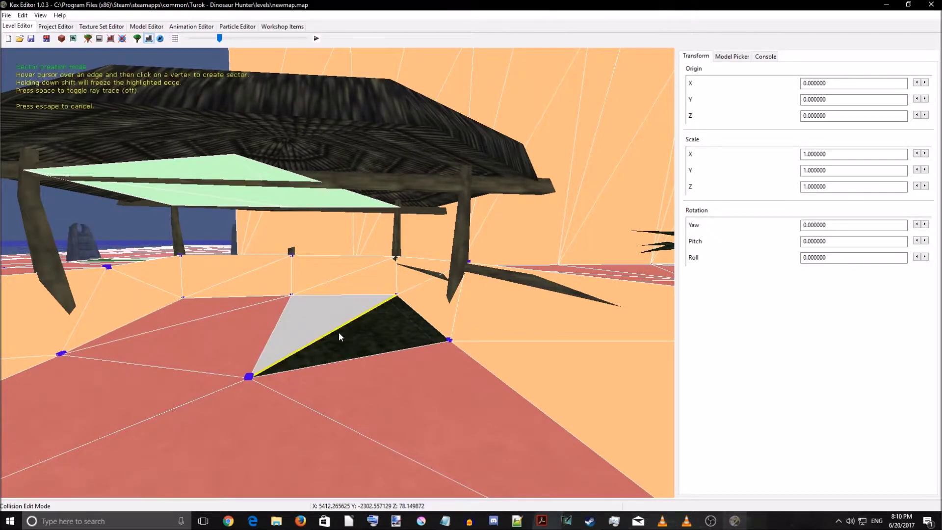
click(449, 340)
key(Escape)
right_drag(426, 364, 393, 338)
key(s)
key(w)
key(s)
key(s)
key(w)
key(s)
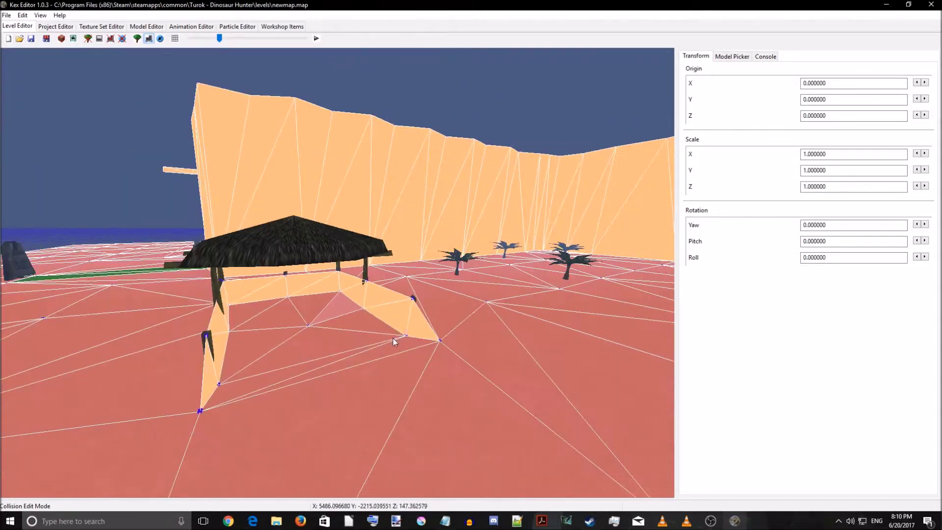
- Save the level as newmap.map in the levels folder, overwriting the existing file
click(32, 40)
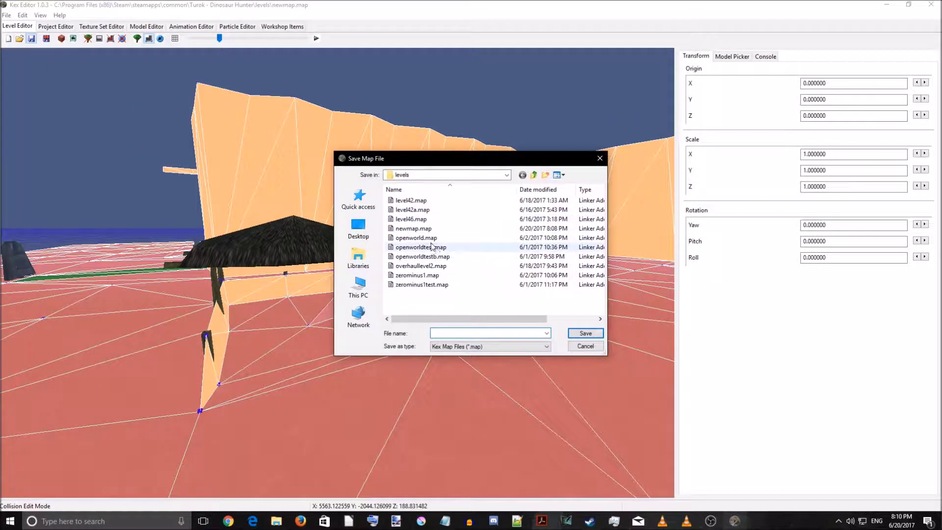
click(415, 228)
click(586, 333)
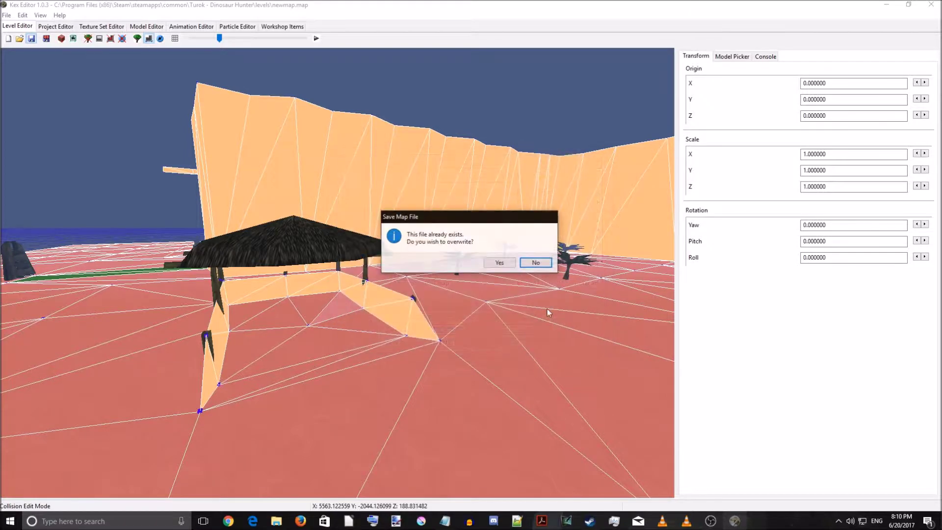
click(501, 266)
- Switch to vertex plotting at the temple and plot ground vertices along the base of the doorway side with open ground in front
key(w)
right_drag(462, 324, 308, 397)
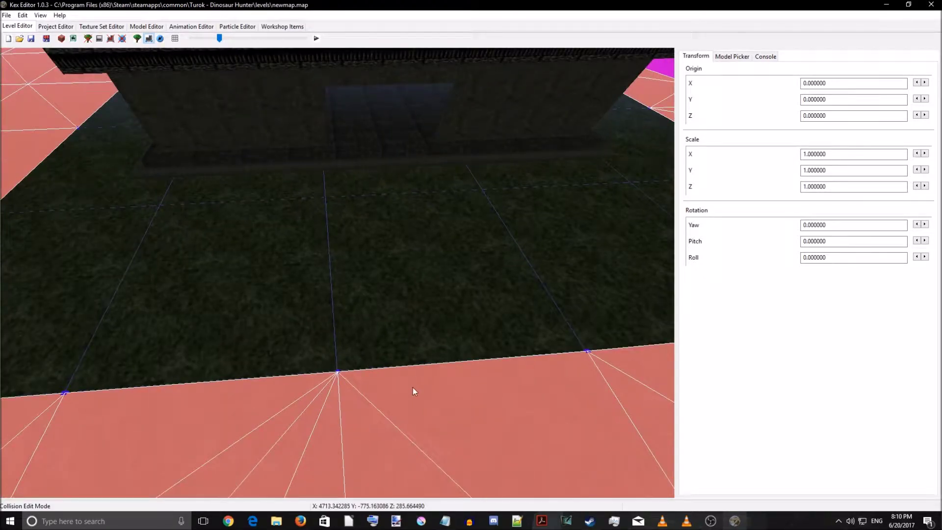
key(v)
key(space)
mouse_move(324, 175)
right_down()
mouse_move(315, 124)
mouse_move(321, 188)
right_up()
key(w)
key(s)
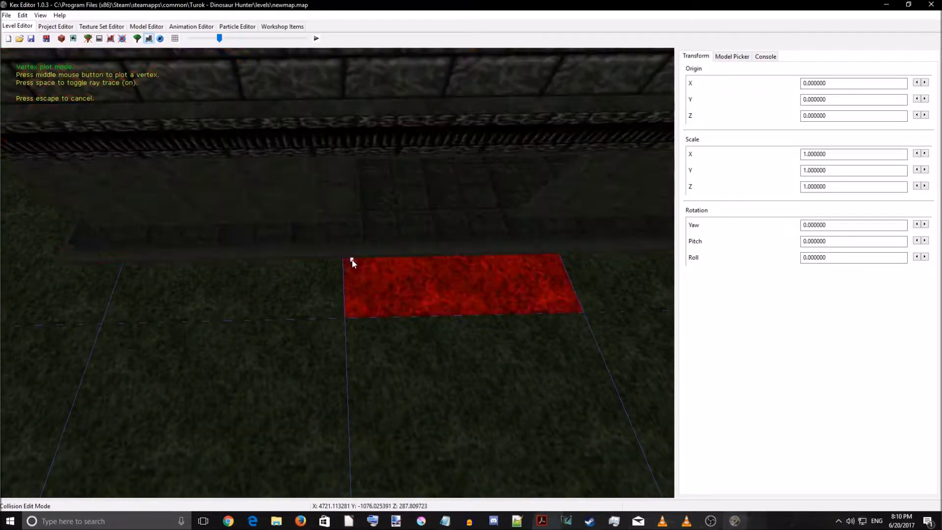
middle_click(342, 264)
key(d)
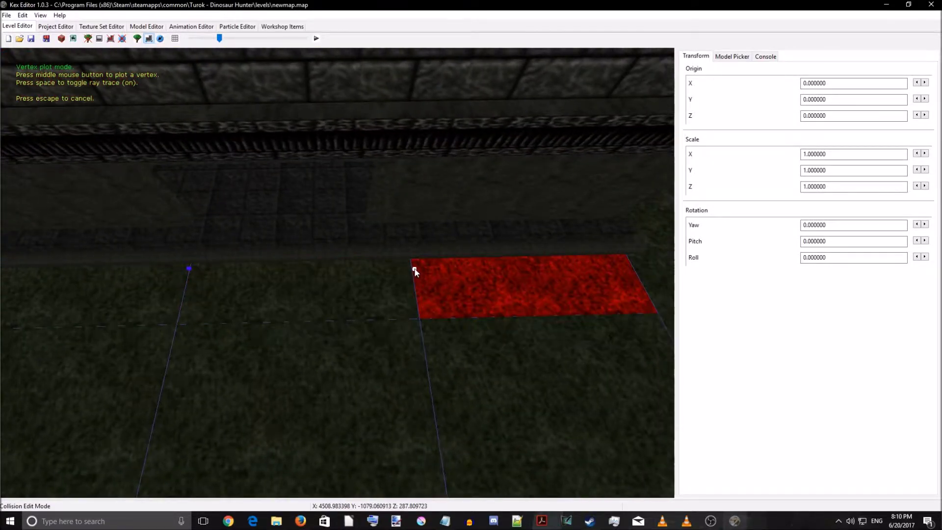
middle_click(412, 267)
- Plot the remaining ground vertices along that base, out to its two ends near the temple's corners
key(d)
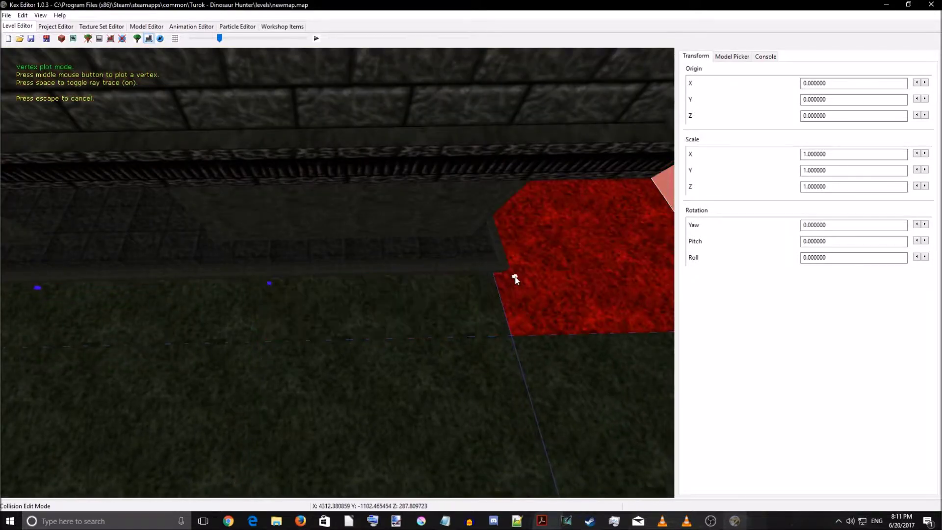
key(a)
key(s)
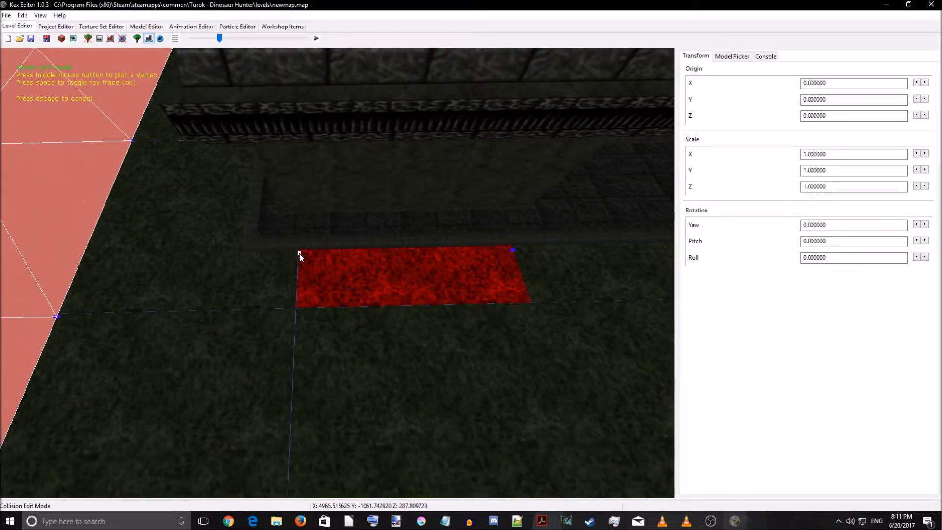
middle_click(299, 254)
- Plot two ground vertices along the base of the temple's ladder side, ending at the corner beside the ladder
key(a)
key(a)
key(w)
middle_click(455, 291)
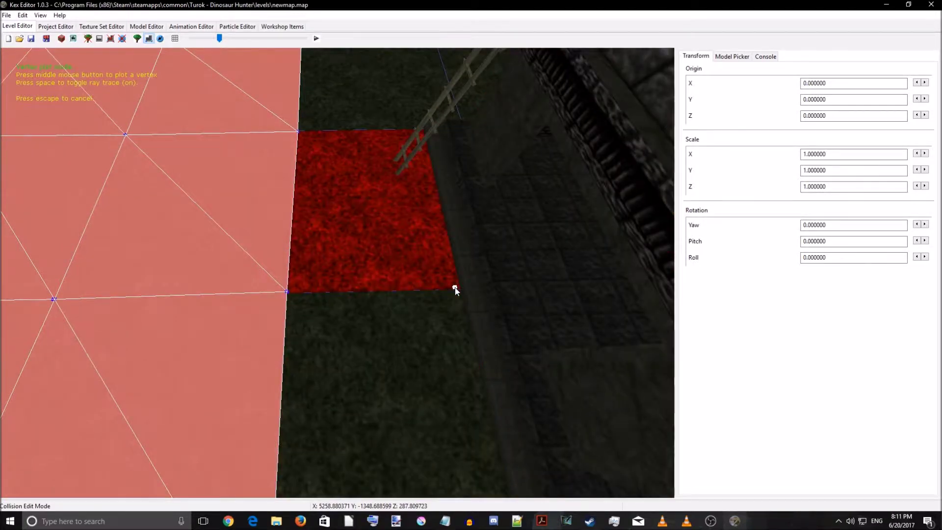
key(a)
key(w)
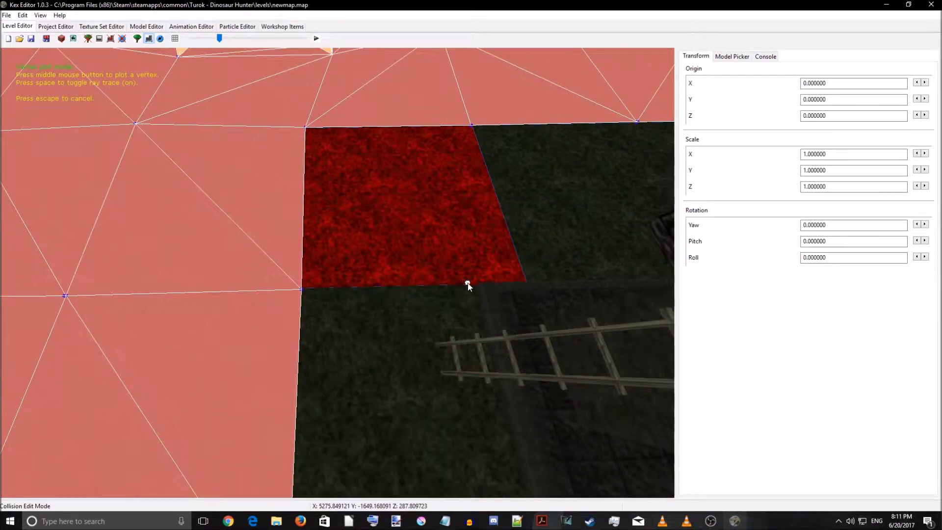
middle_click(468, 283)
- Plot ground vertices along the base of the doorway side that runs from the ladder corner to the opposite end
key(w)
key(d)
right_drag(422, 275, 544, 280)
key(w)
key(a)
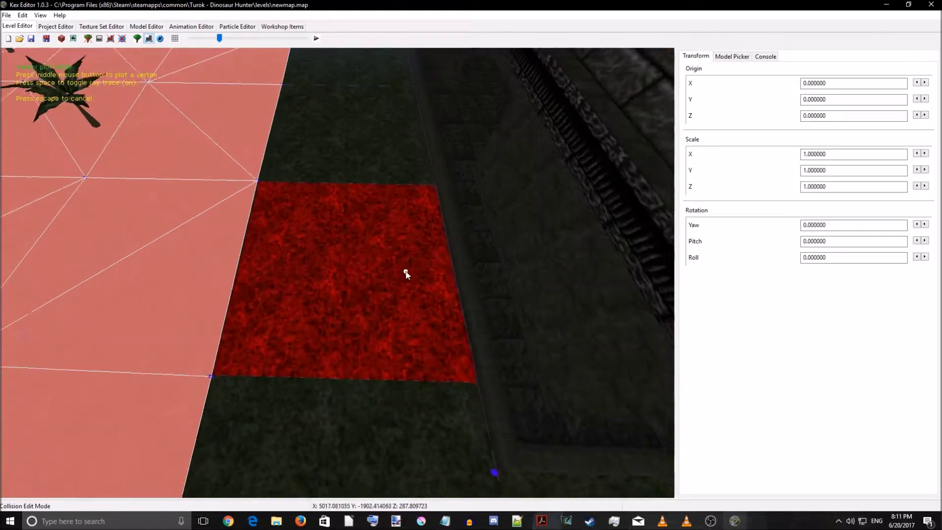
key(w)
key(s)
right_drag(429, 288, 534, 292)
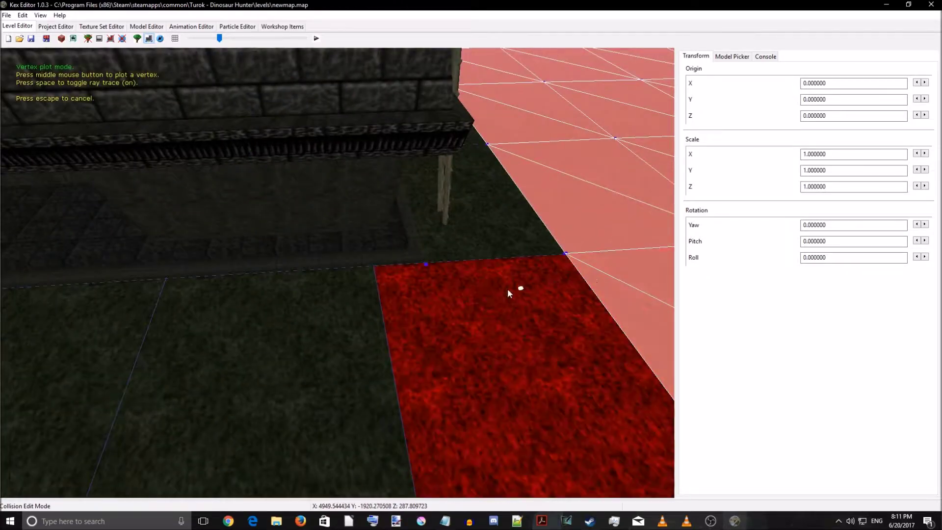
key(w)
key(d)
right_drag(419, 297, 420, 339)
key(a)
key(a)
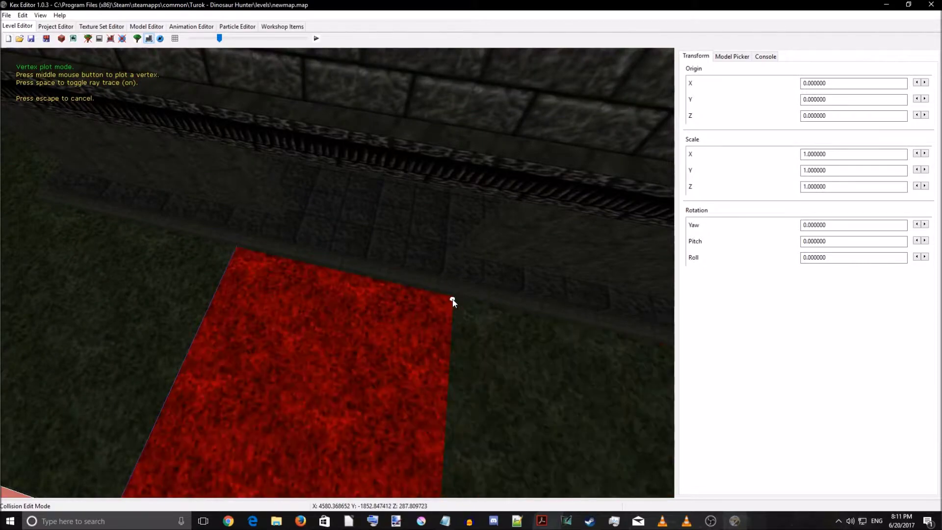
key(a)
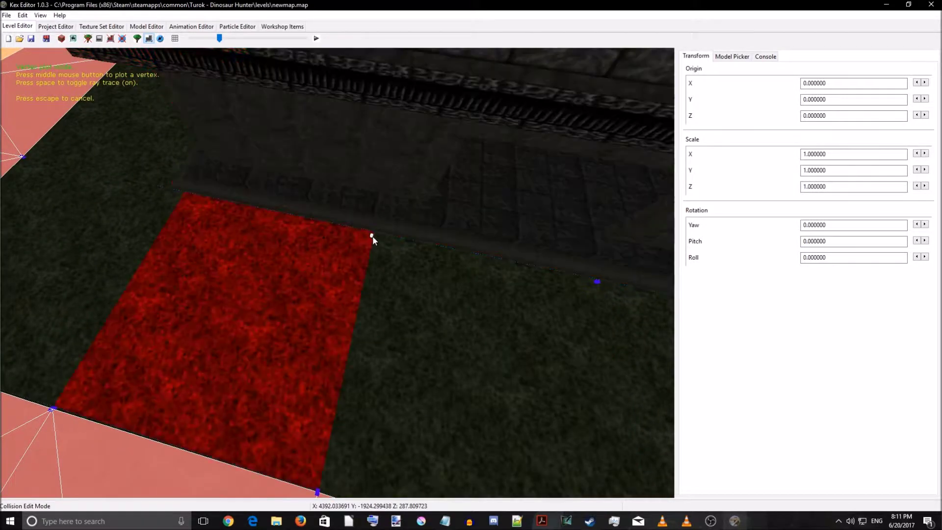
middle_click(373, 236)
- Plot vertices at the next temple corner and along the side opposite the ladder, and finish vertex plotting
key(a)
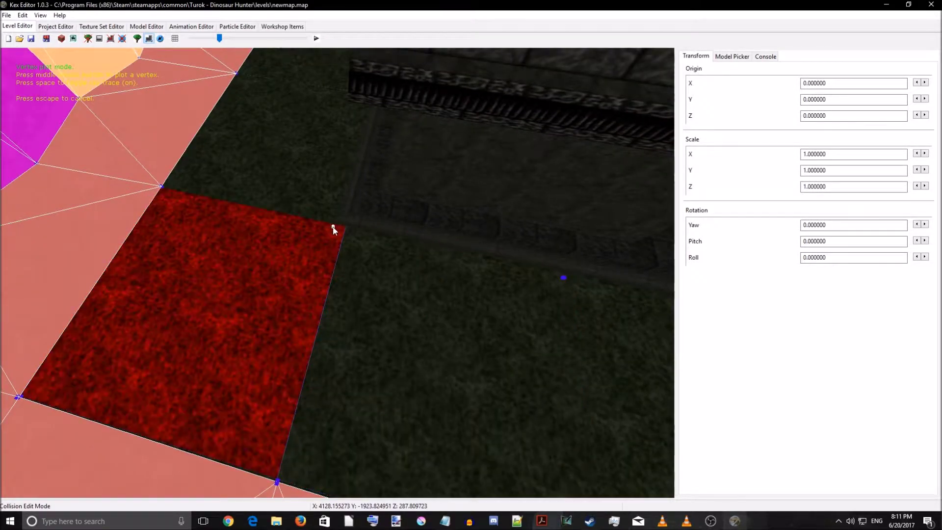
middle_click(332, 223)
key(w)
key(a)
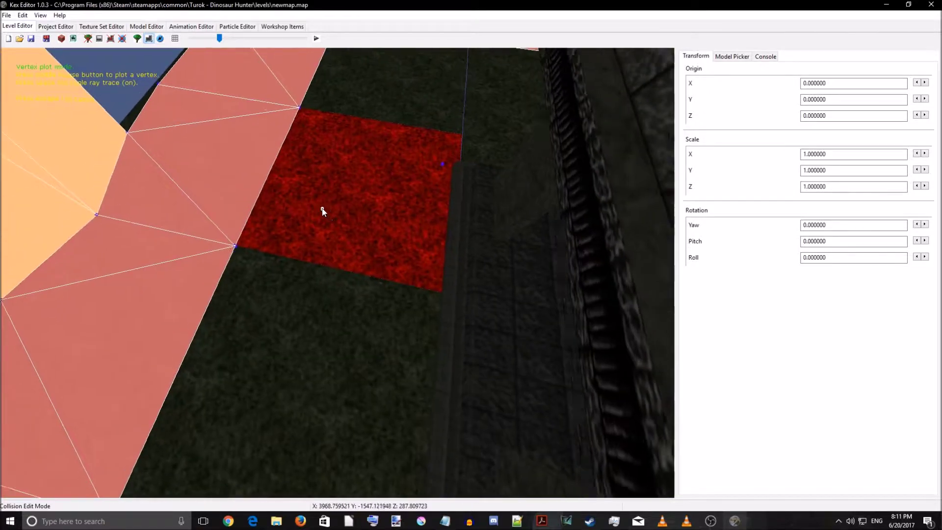
right_drag(335, 223, 368, 253)
key(w)
key(Escape)
- Create floor sectors between the outer ground and the temple base along the side opposite the ladder and around its corner
right_drag(424, 305, 535, 307)
click(492, 359)
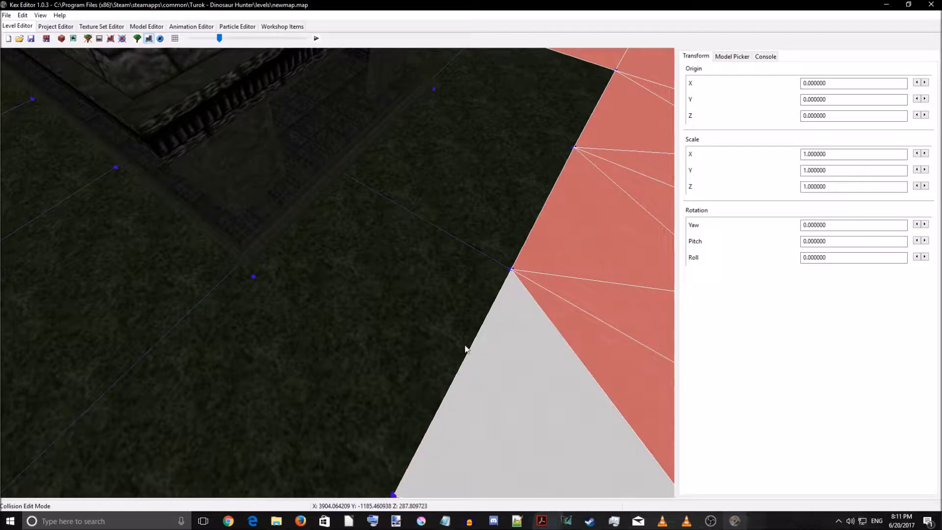
key(c)
right_drag(248, 278, 380, 375)
click(366, 220)
click(429, 392)
right_drag(437, 378, 416, 382)
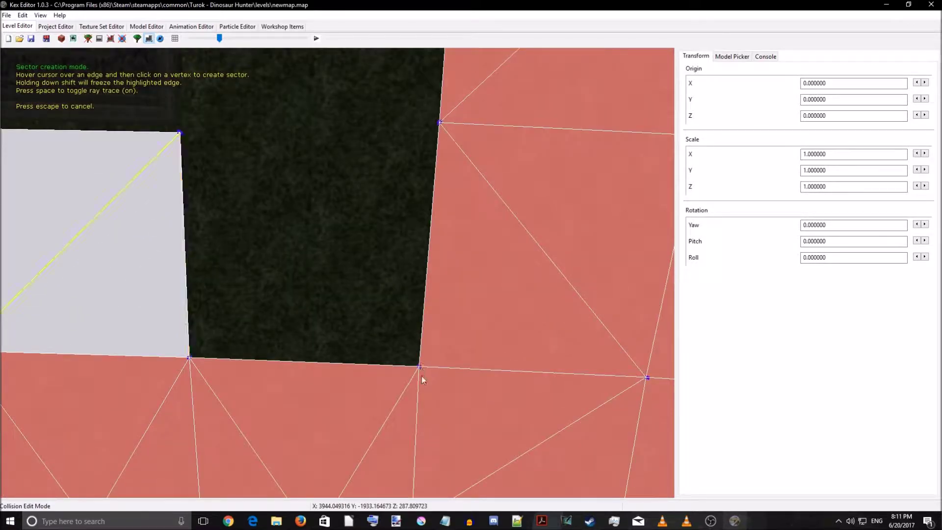
click(419, 368)
right_drag(389, 217, 309, 190)
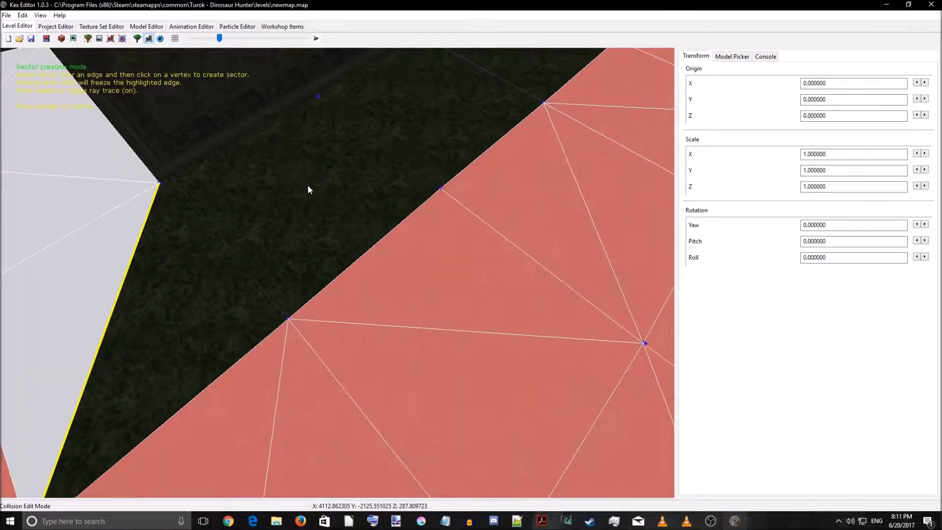
click(288, 319)
right_drag(314, 293, 236, 225)
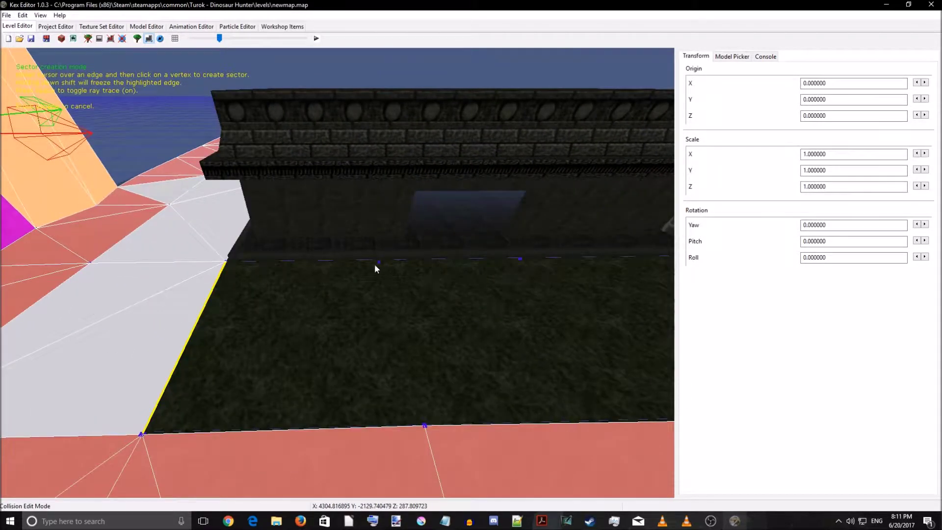
- Create floor sectors along the adjoining doorway side, joining base vertices to outer ground vertices up to the ladder corner
click(379, 262)
click(425, 426)
right_drag(434, 367, 433, 356)
click(376, 294)
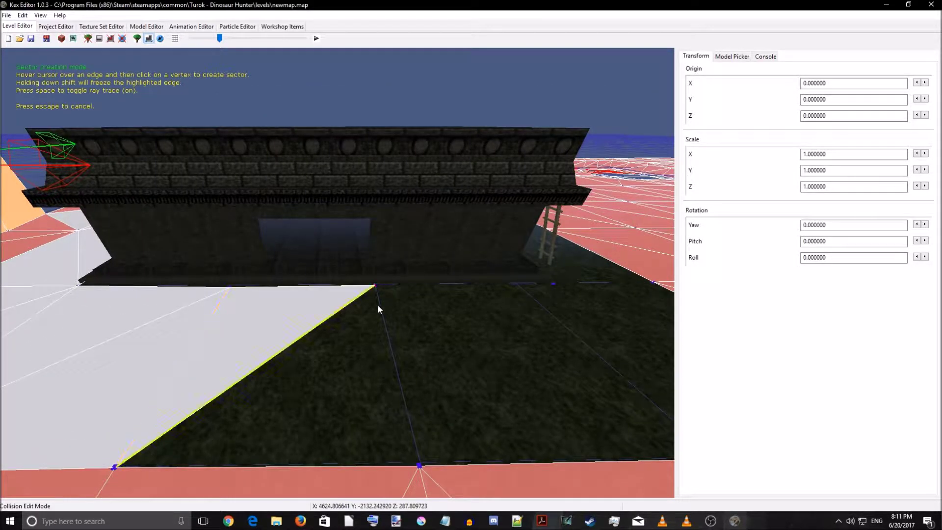
click(419, 465)
key(d)
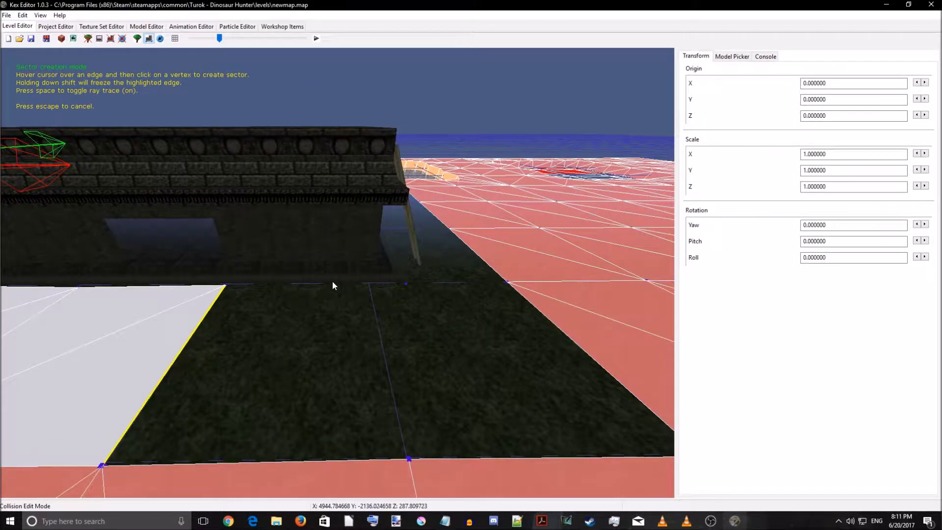
click(405, 284)
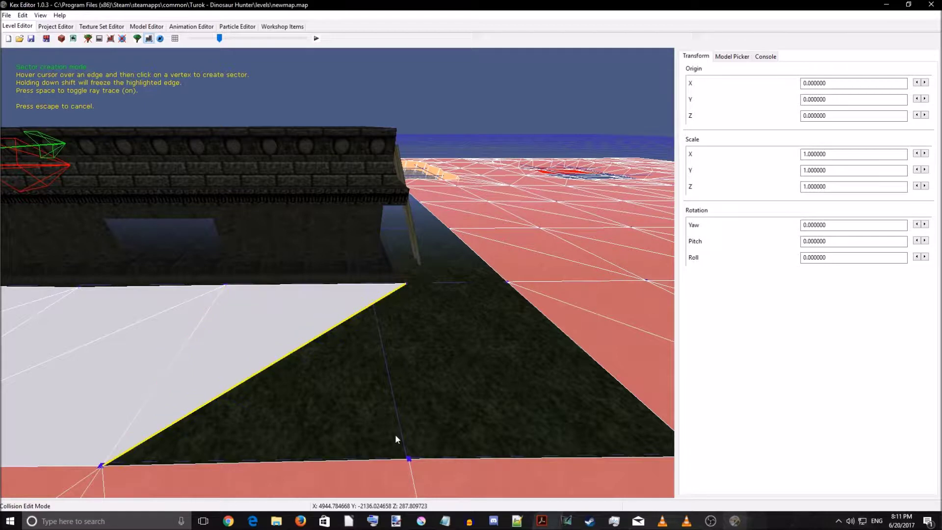
click(407, 460)
key(Escape)
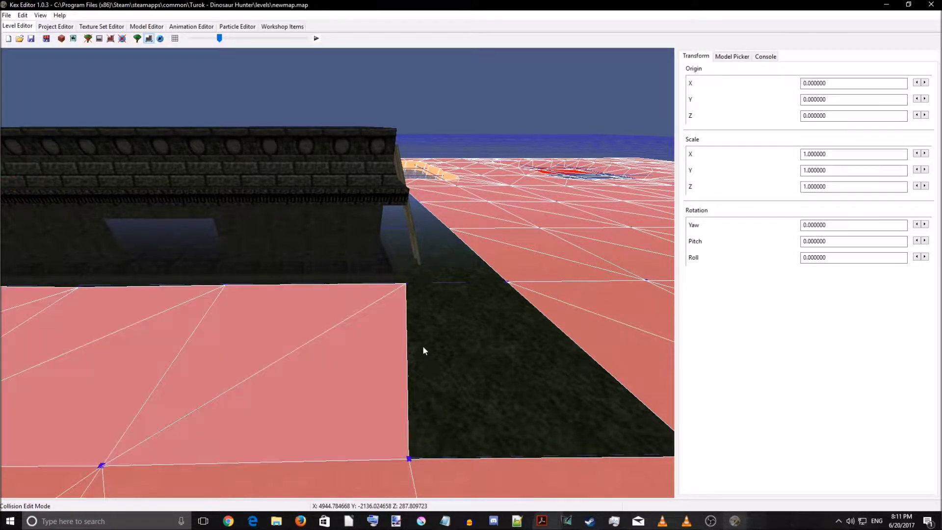
- Extend the floor sectors from the finished doorway side to the outer ground vertex at the ladder corner
click(405, 371)
key(c)
key(d)
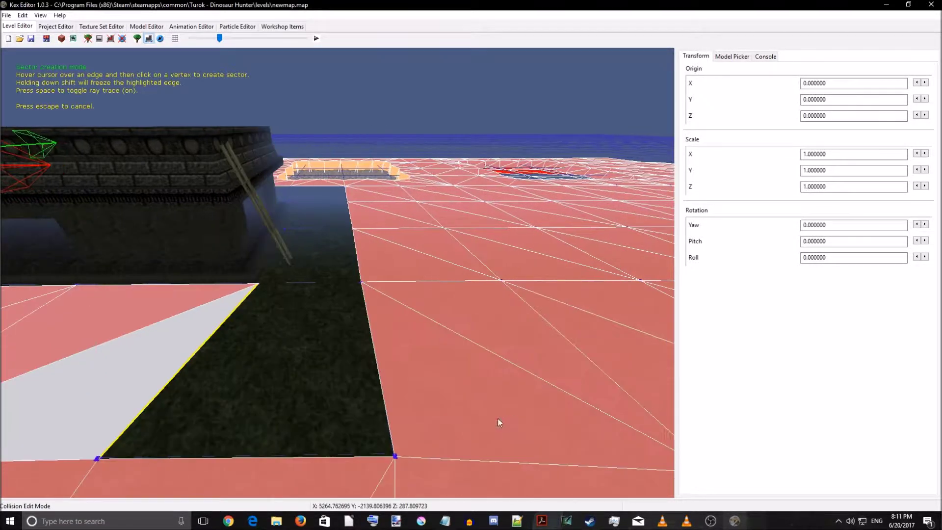
click(398, 454)
right_drag(385, 363, 266, 335)
key(d)
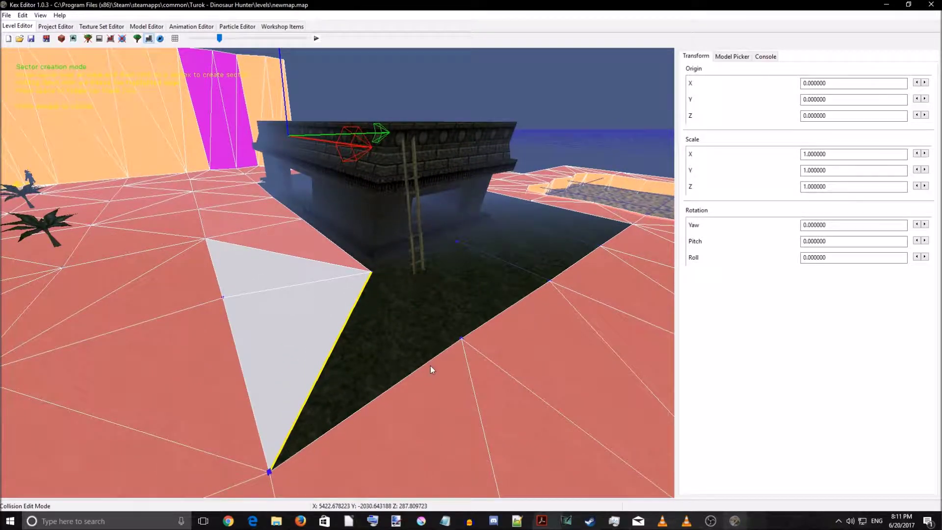
click(461, 340)
right_drag(449, 312, 438, 360)
key(d)
key(a)
click(410, 334)
key(Escape)
- Plot two ground vertices around the ladder's near leg and adjust their position
click(438, 345)
key(v)
key(w)
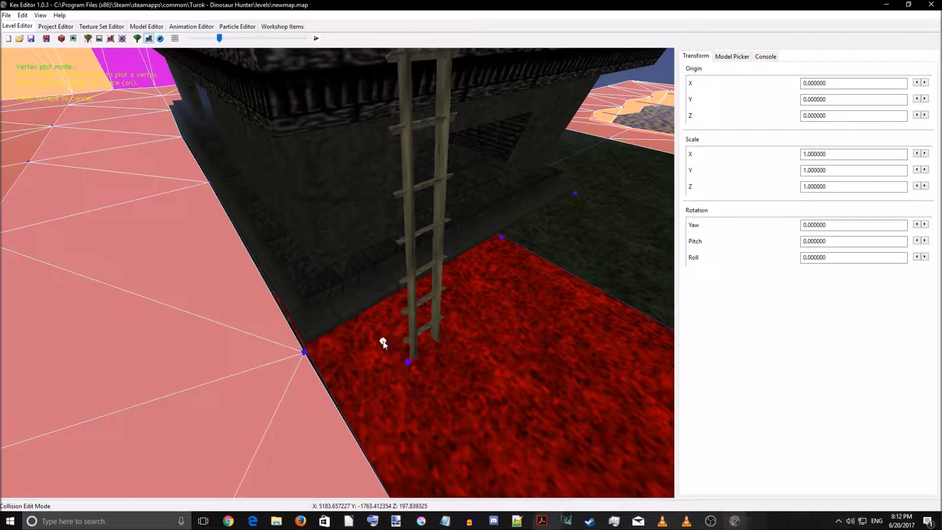
right_drag(370, 349, 375, 353)
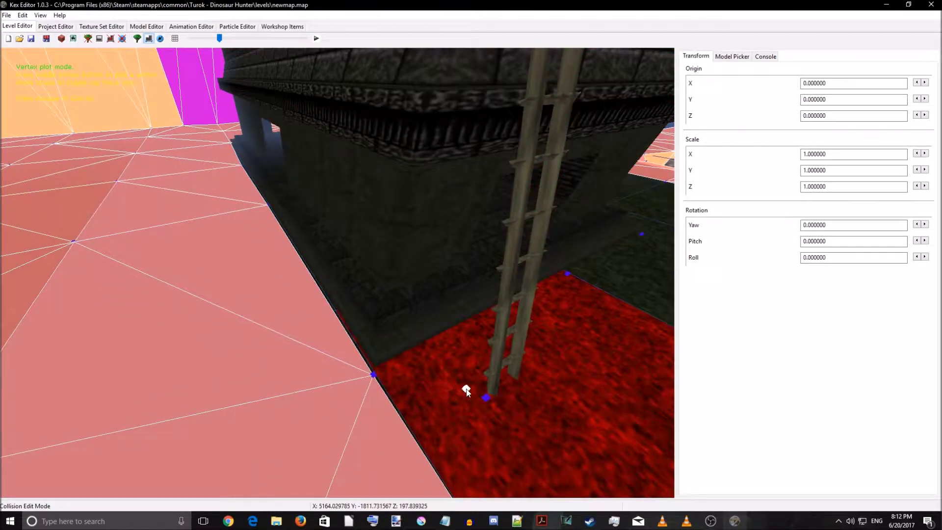
click(472, 387)
click(484, 396)
right_drag(502, 412, 483, 394)
drag(543, 403, 552, 410)
click(517, 380)
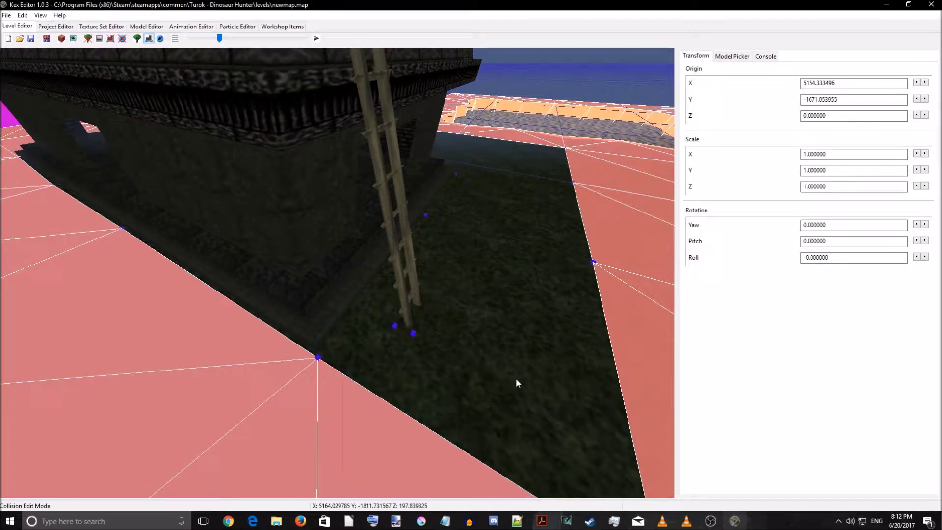
right_drag(516, 380, 326, 402)
- Plot the remaining ground vertices around the ladder's other leg
key(v)
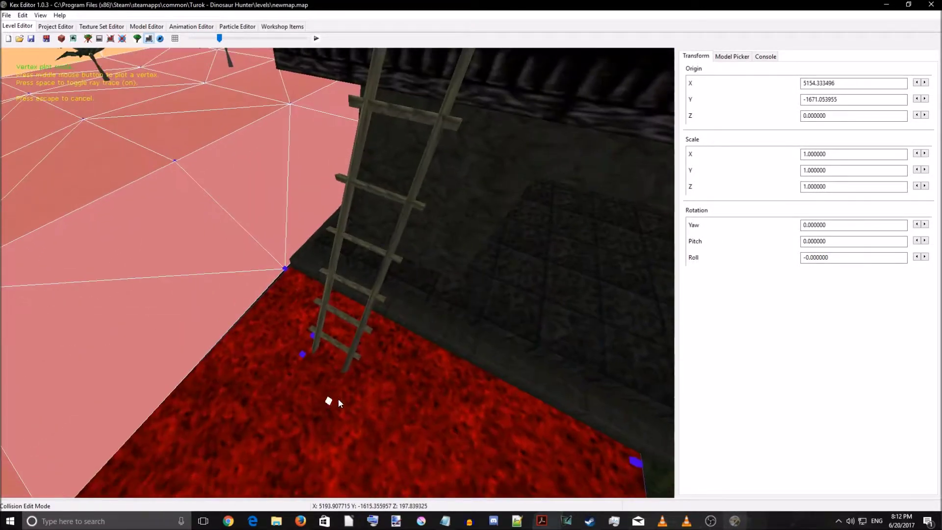
middle_click(361, 366)
right_drag(364, 371, 488, 368)
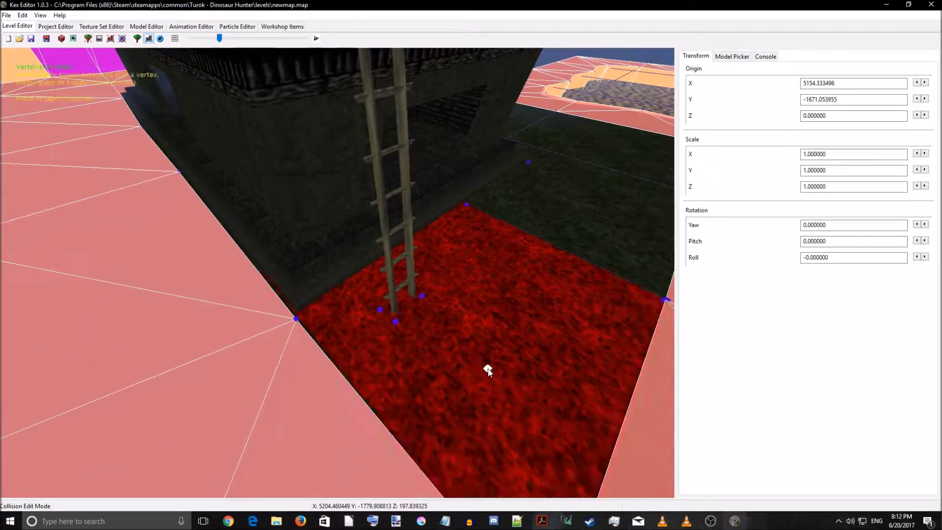
- Plot vertices on the temple's ledge along the ladder side, at the ledge corners, wall corners and both doorway edges
right_drag(419, 379, 384, 295)
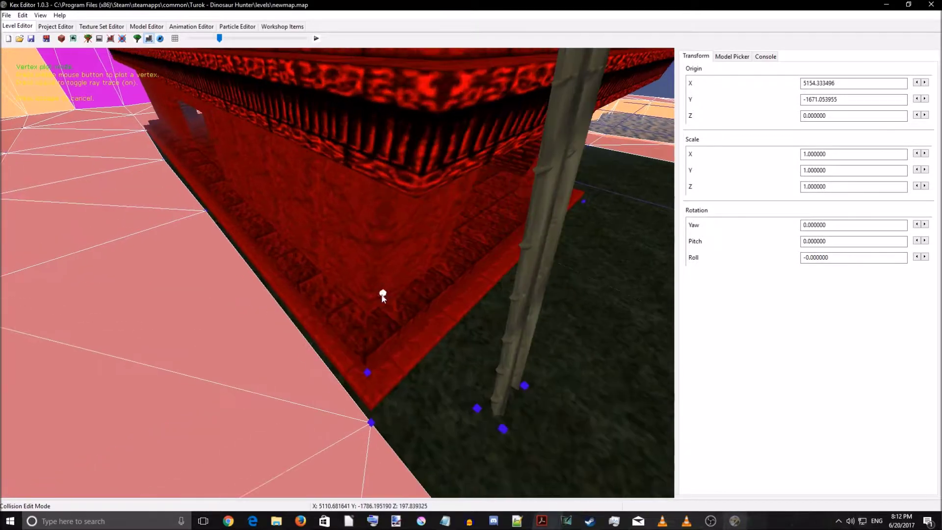
right_drag(368, 315, 274, 262)
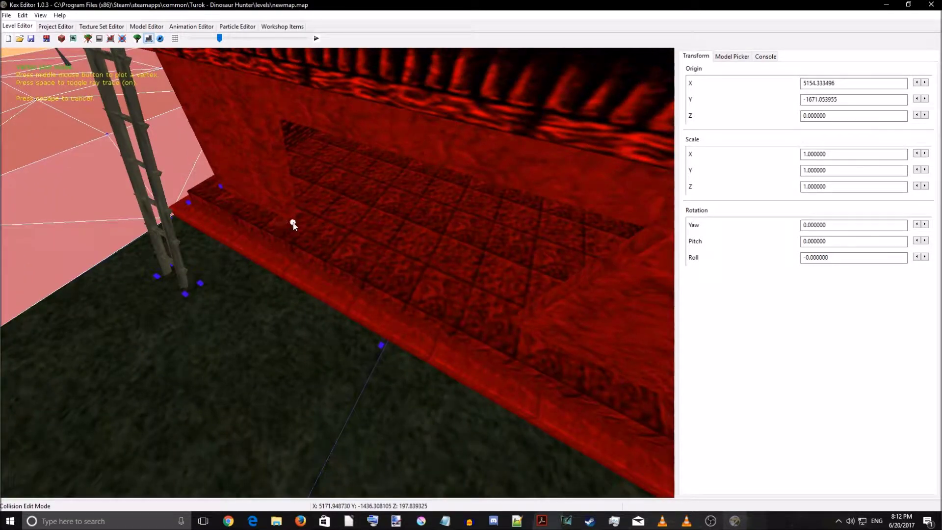
right_drag(330, 236, 350, 244)
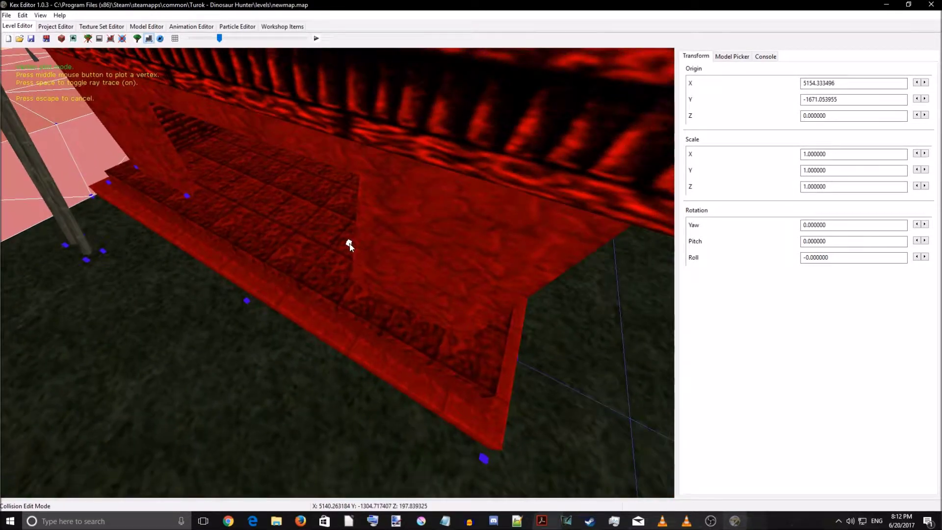
middle_click(474, 341)
middle_click(495, 392)
drag(479, 414, 483, 423)
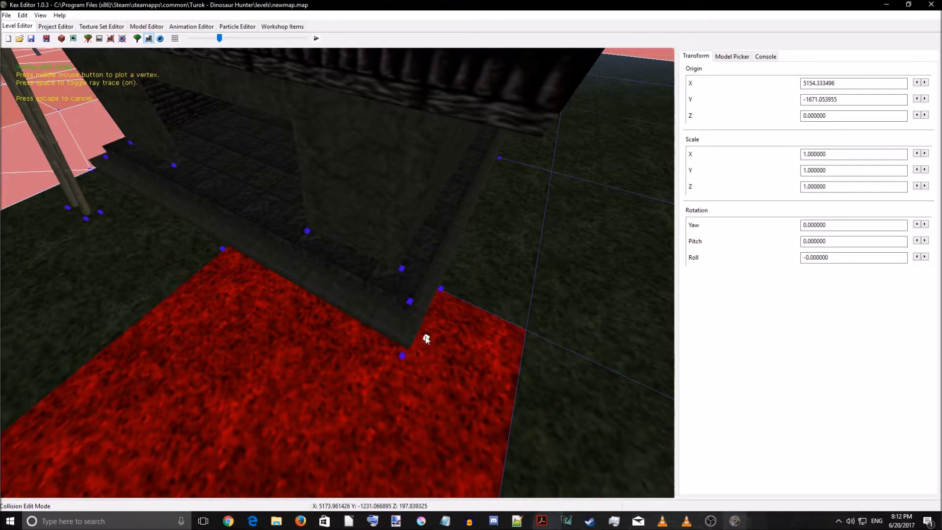
- Move the far wall-corner vertex and its neighbouring doorway vertex away from the ladder-side wall along X
click(401, 271)
click(308, 231)
drag(225, 318, 214, 328)
drag(394, 362, 356, 333)
- Move the wall-corner and doorway vertices nearest the ladder away from the wall along X
key(d)
click(365, 326)
click(265, 260)
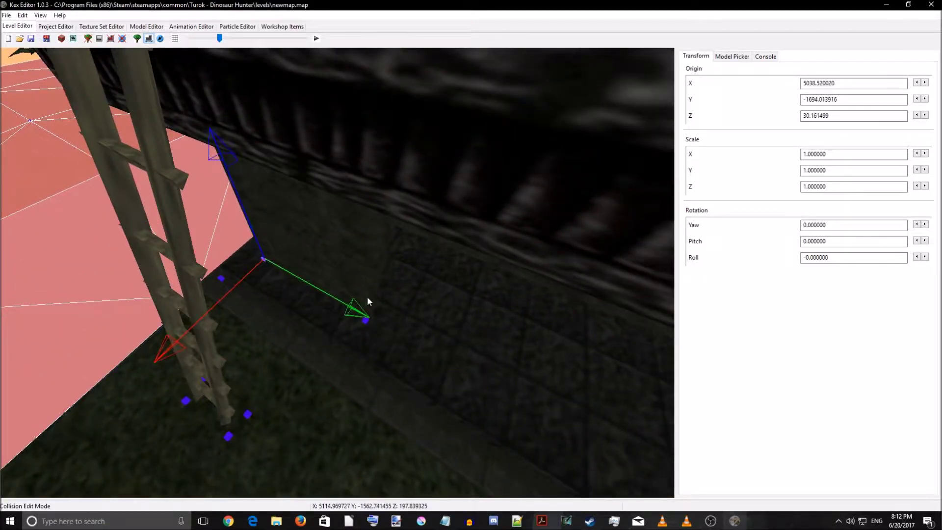
click(366, 320)
drag(310, 413, 277, 453)
drag(439, 423, 396, 417)
- Move the doorway vertex on the adjoining temple side away from the wall along Y
key(w)
right_drag(396, 417, 435, 317)
key(a)
click(413, 314)
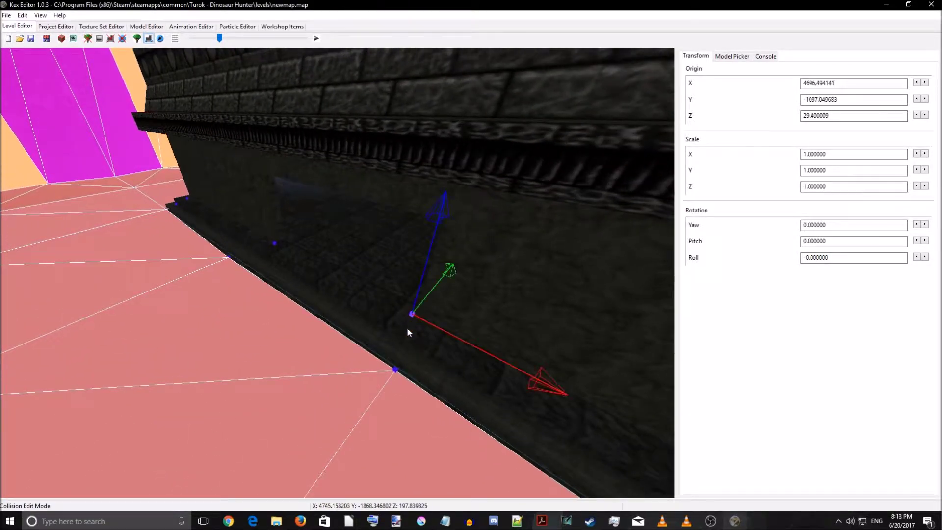
drag(449, 273, 446, 296)
key(w)
key(a)
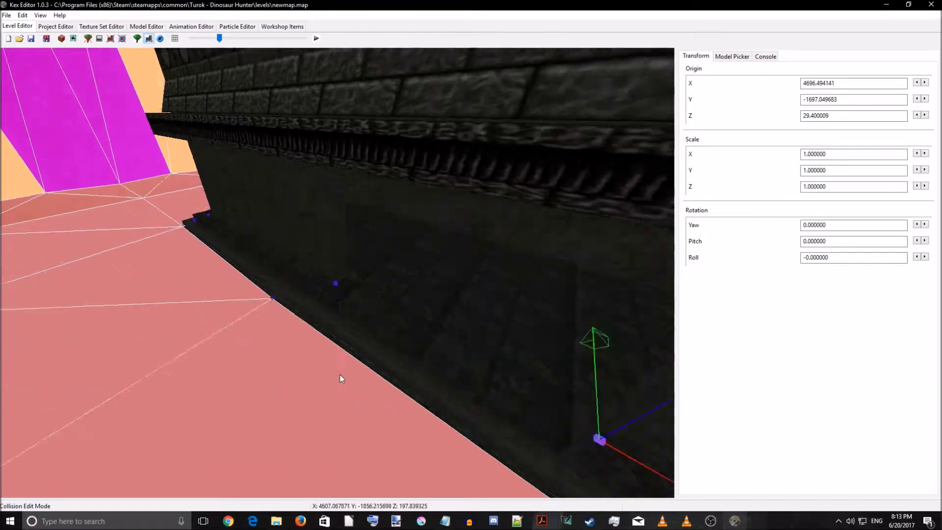
- Move the far wall-corner vertex on the temple side adjoining the ladder side along X and Y to sit clear of the wall
key(s)
key(d)
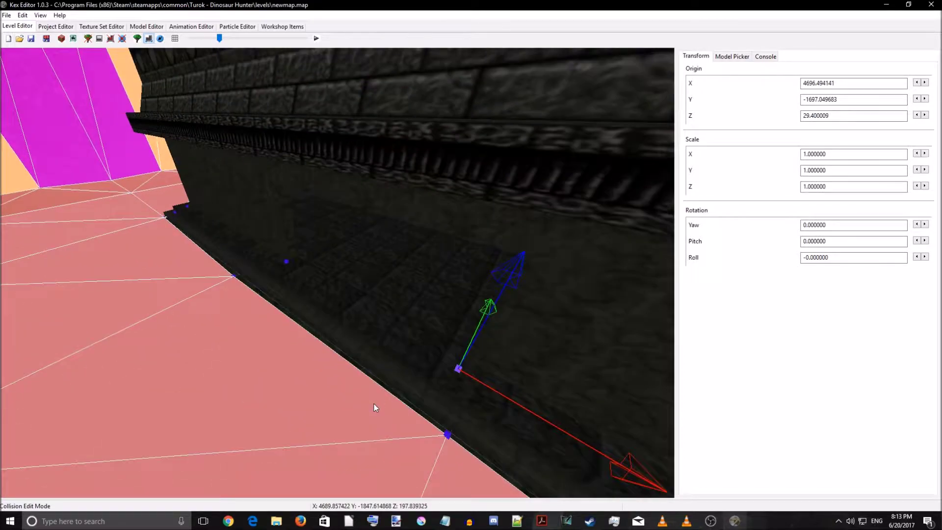
click(286, 263)
key(a)
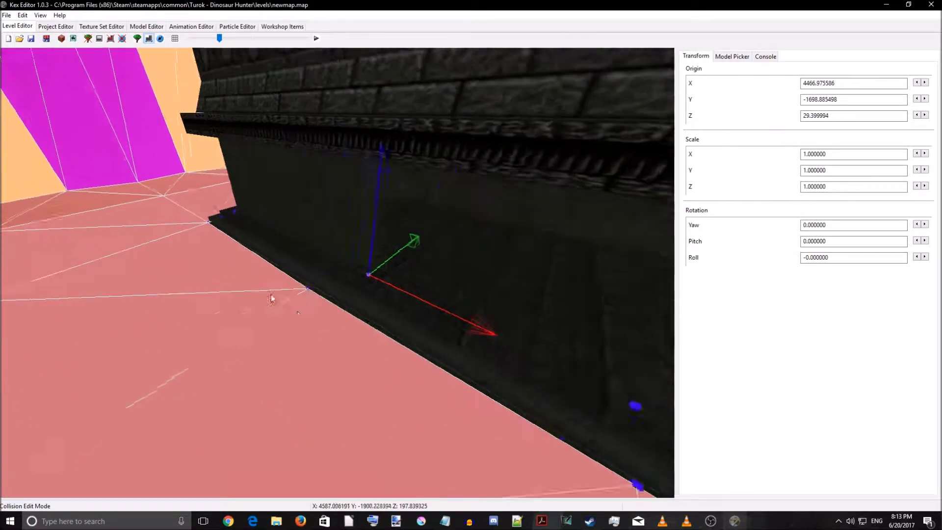
key(w)
click(390, 313)
drag(508, 380, 526, 408)
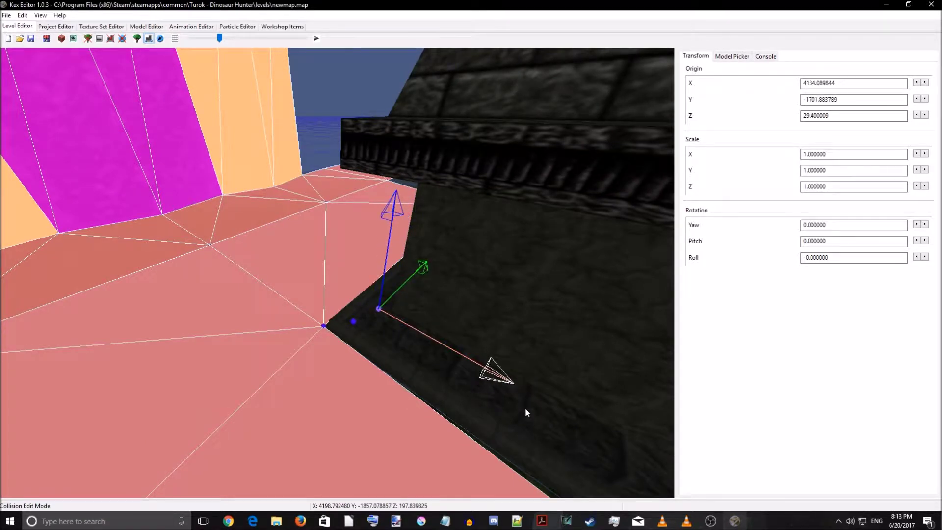
drag(426, 266, 420, 278)
- Plot vertices on the temple's ledge at the wall corner and doorway edges along the side opposite the adjusted one
mouse_move(420, 278)
right_down()
mouse_move(498, 375)
mouse_move(394, 382)
mouse_move(375, 330)
mouse_move(460, 342)
mouse_move(431, 346)
right_up()
key(p)
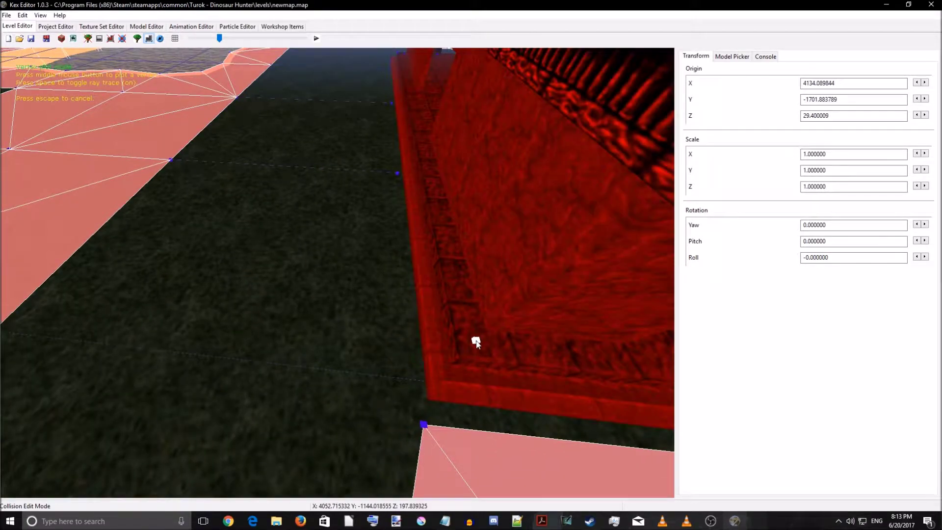
key(Escape)
mouse_move(473, 368)
right_down()
mouse_move(565, 368)
mouse_move(498, 336)
right_up()
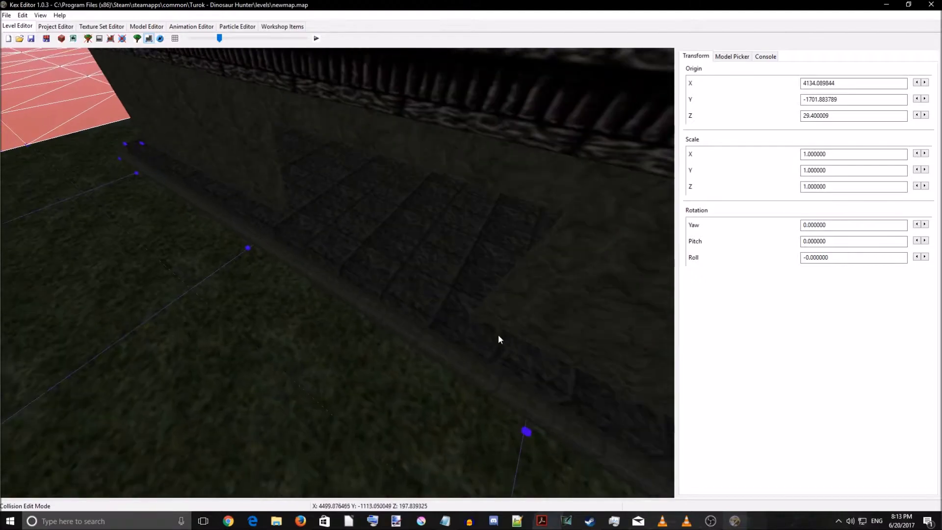
key(p)
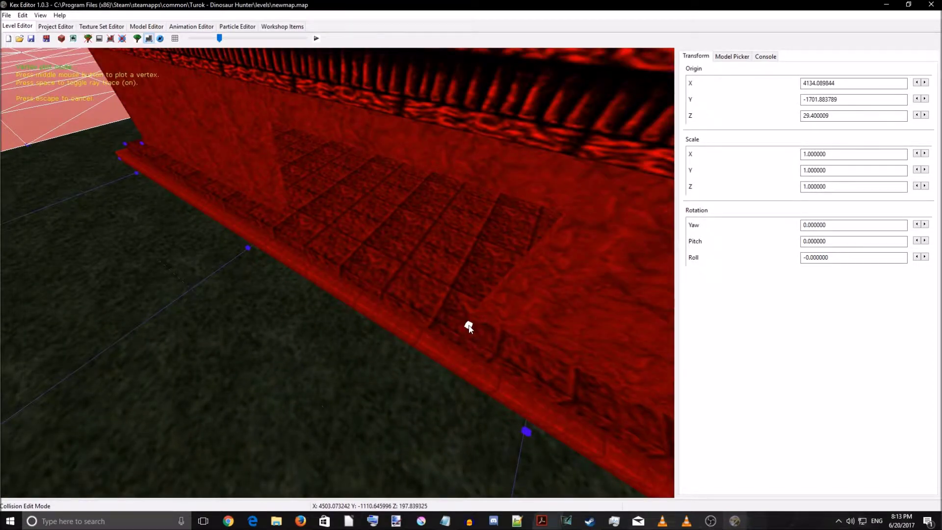
key(w)
key(a)
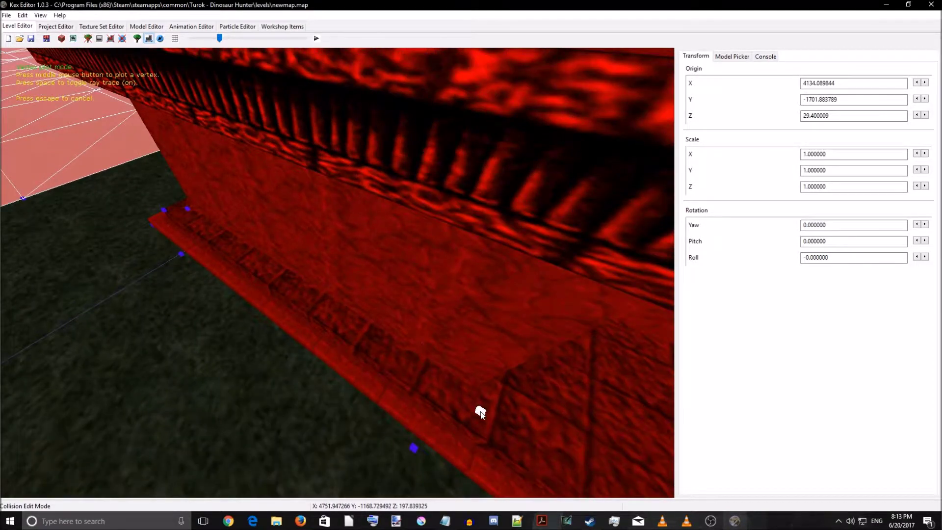
middle_click(472, 401)
- Move the wall-corner vertex at the far end of the ladder side away from the wall along X and Y
right_drag(456, 416, 405, 390)
key(a)
click(470, 398)
right_drag(507, 421, 583, 431)
key(a)
drag(290, 318, 268, 320)
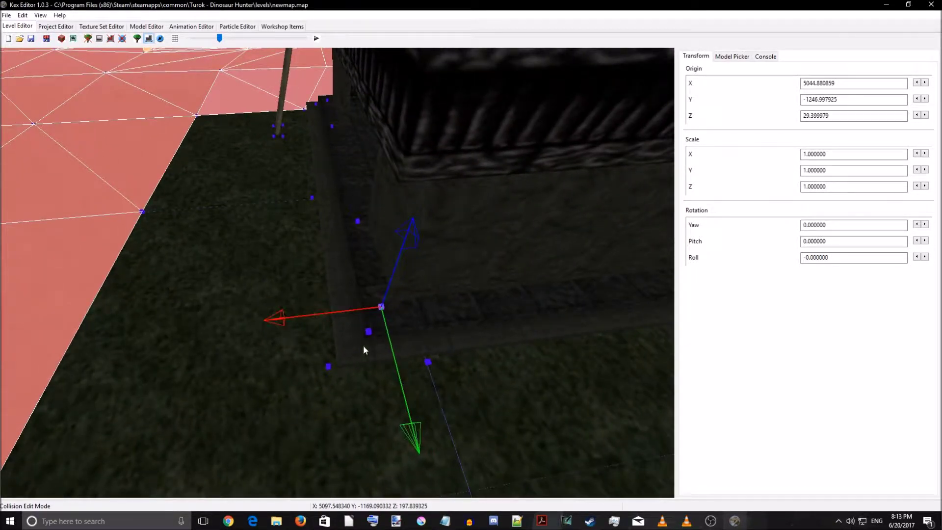
right_drag(330, 338, 420, 357)
drag(410, 375, 423, 382)
- Shift the ladder-side doorway vertex farthest from the ladder slightly toward the doorway along Y
right_drag(503, 366, 547, 324)
click(525, 354)
key(a)
key(d)
mouse_move(436, 323)
right_down()
mouse_move(414, 322)
mouse_move(440, 322)
right_up()
key(a)
click(549, 278)
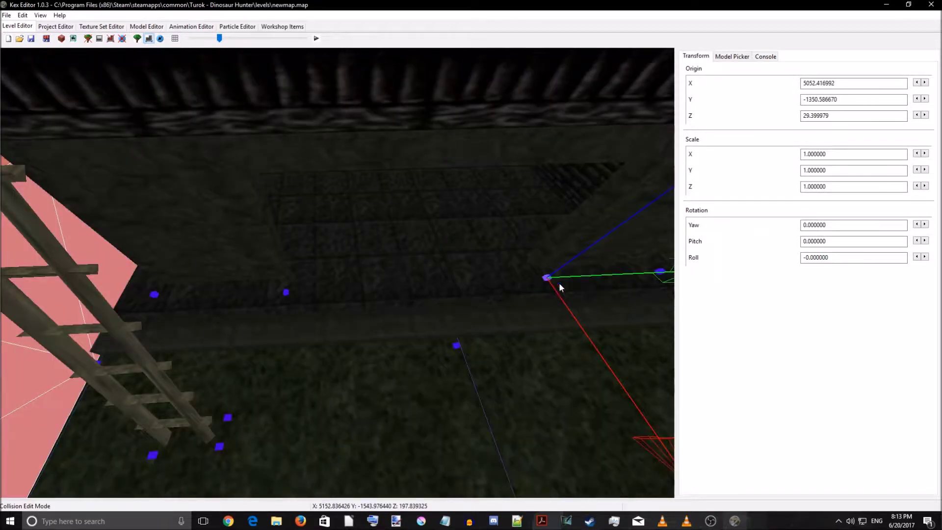
drag(646, 276, 638, 276)
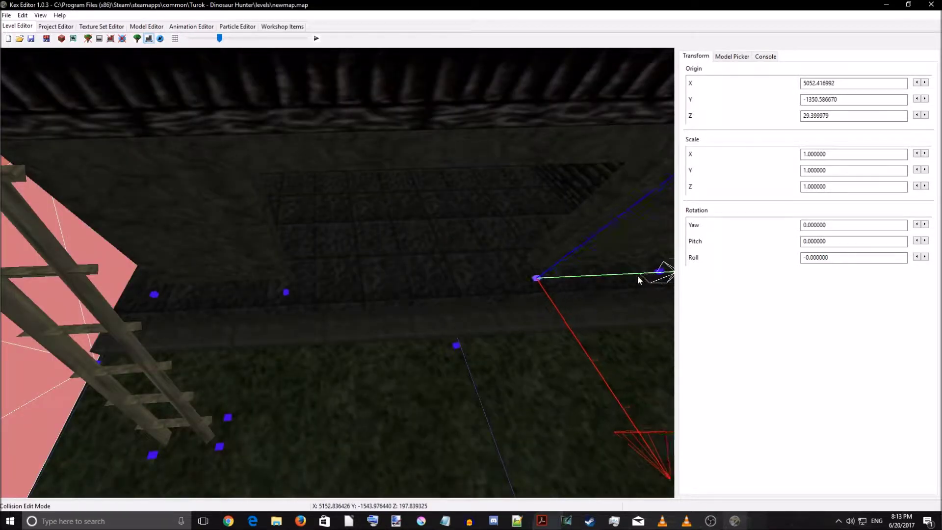
- Plot an extra vertex on the temple's ledge corner beside the ladder, next to the wall-corner vertex, and select the wall-corner vertex
right_drag(355, 299, 400, 306)
key(a)
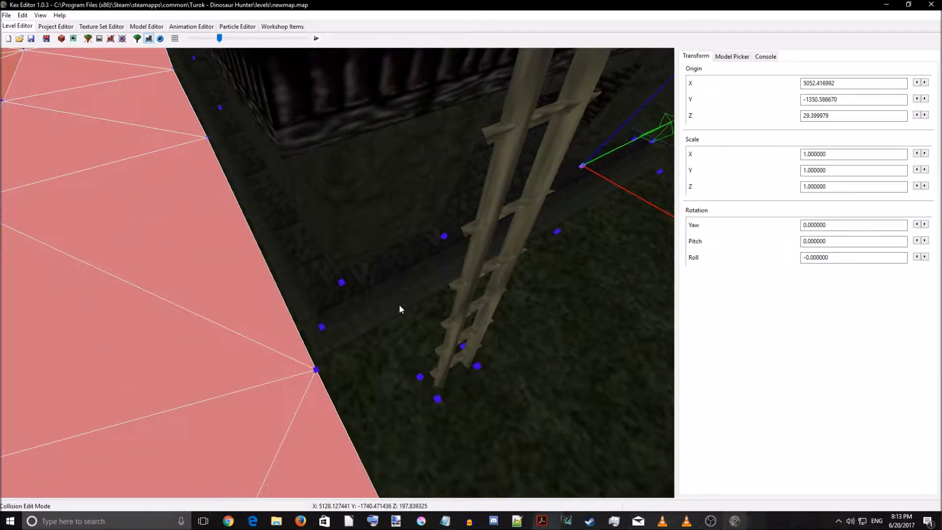
key(v)
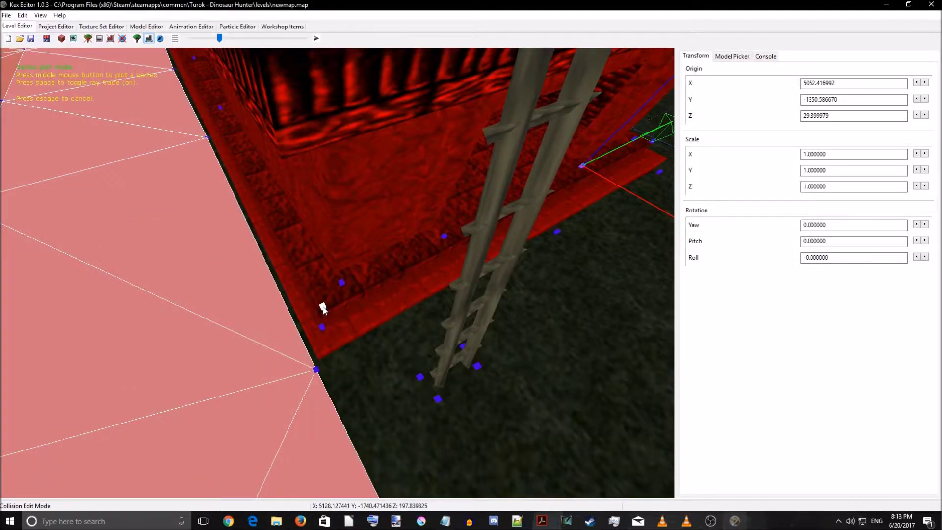
key(Escape)
click(347, 284)
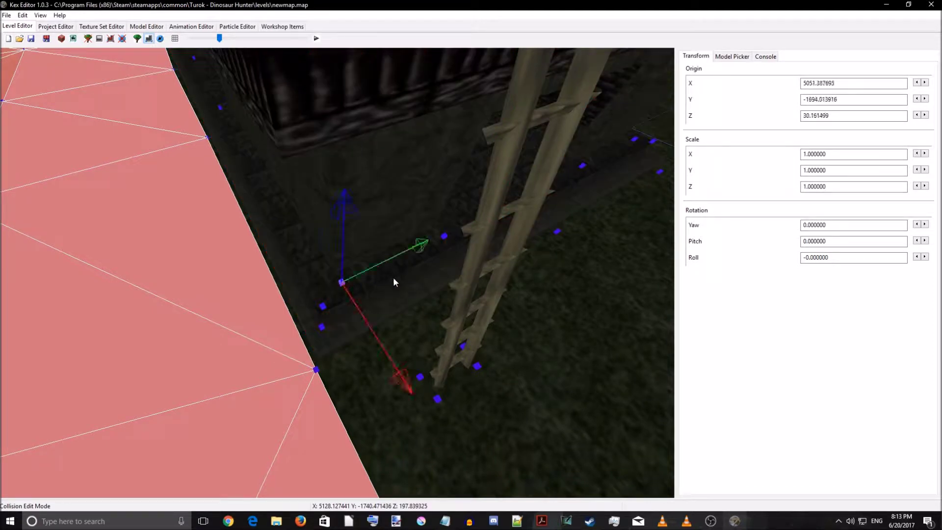
- Create two sectors filling the ground gap outside the temple's base corner diagonally opposite the ladder
right_drag(377, 371, 381, 372)
key(d)
right_drag(435, 355, 326, 331)
key(a)
key(d)
right_drag(421, 328, 250, 352)
key(s)
click(294, 361)
key(c)
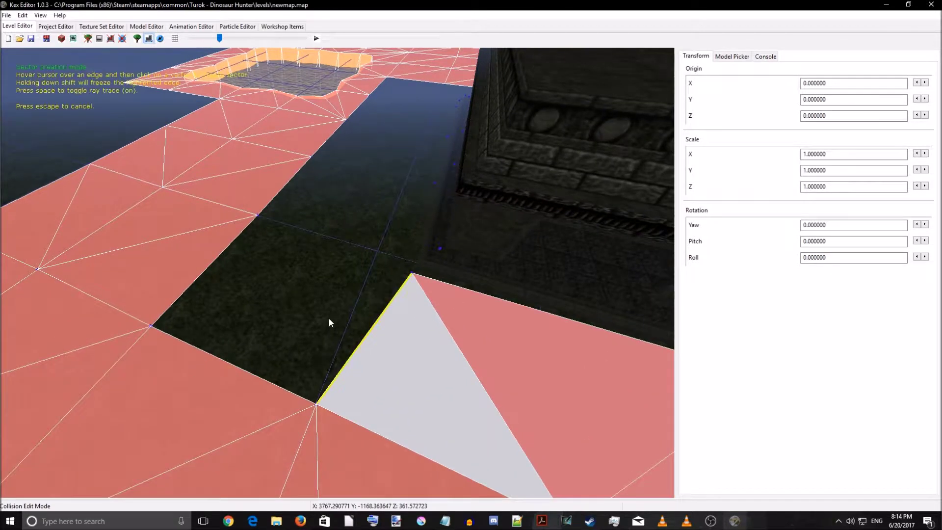
click(258, 216)
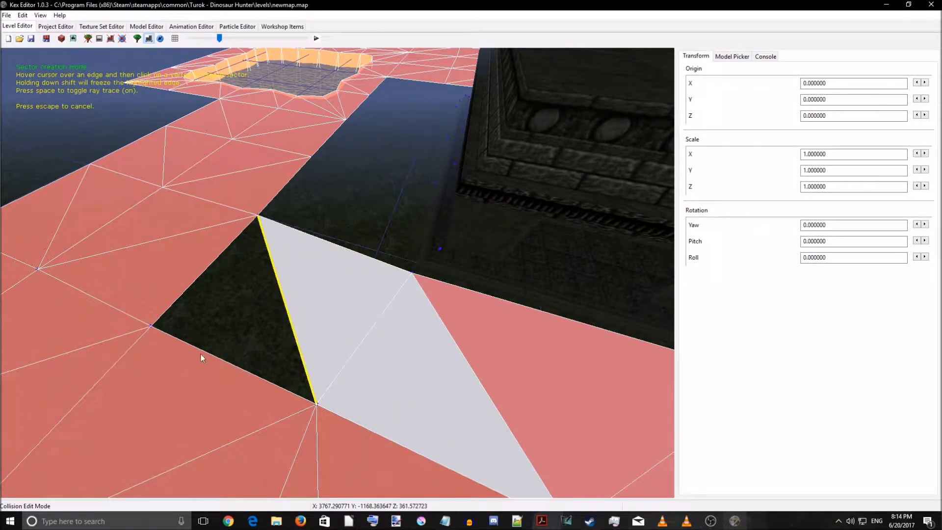
click(150, 329)
- Create sectors along the temple's open long side, joining the base vertices to the outer ground vertices
right_drag(350, 220, 422, 219)
click(327, 179)
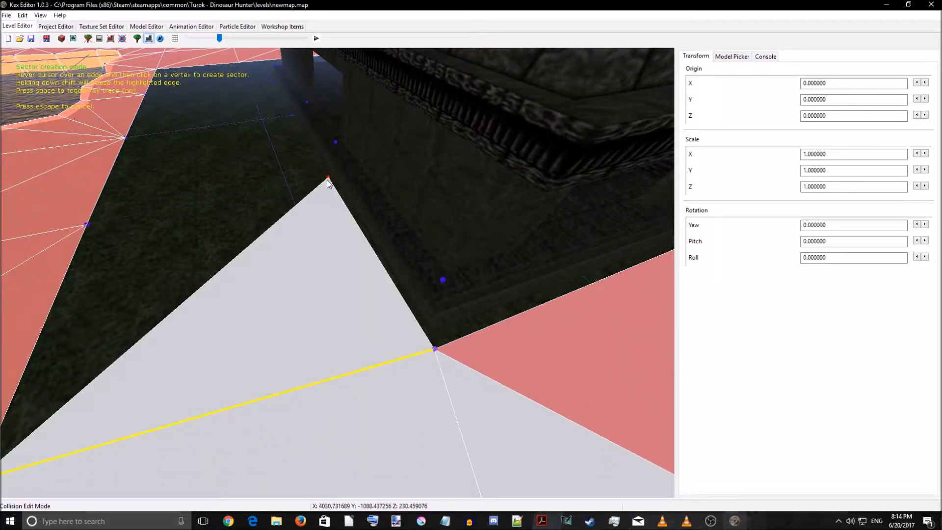
right_drag(269, 220, 275, 188)
click(258, 227)
right_drag(331, 247, 445, 304)
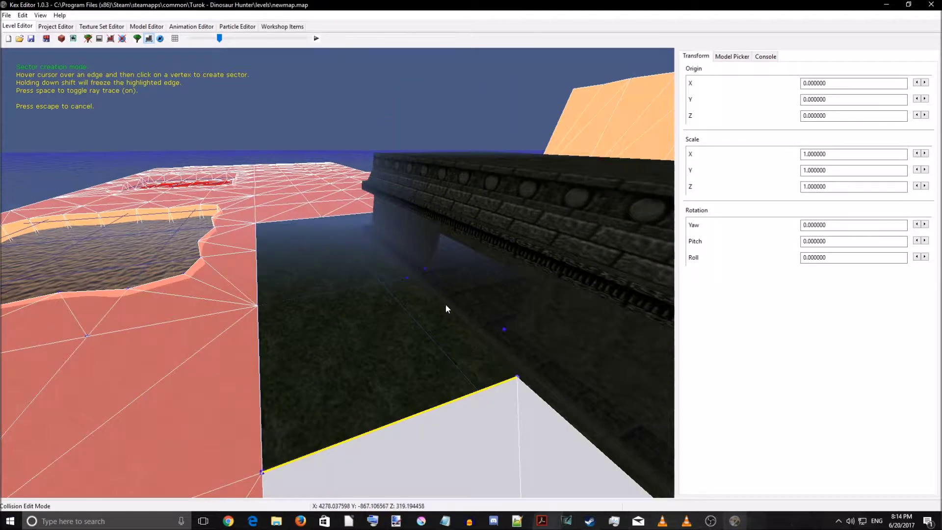
click(408, 279)
click(259, 305)
right_drag(281, 284, 404, 302)
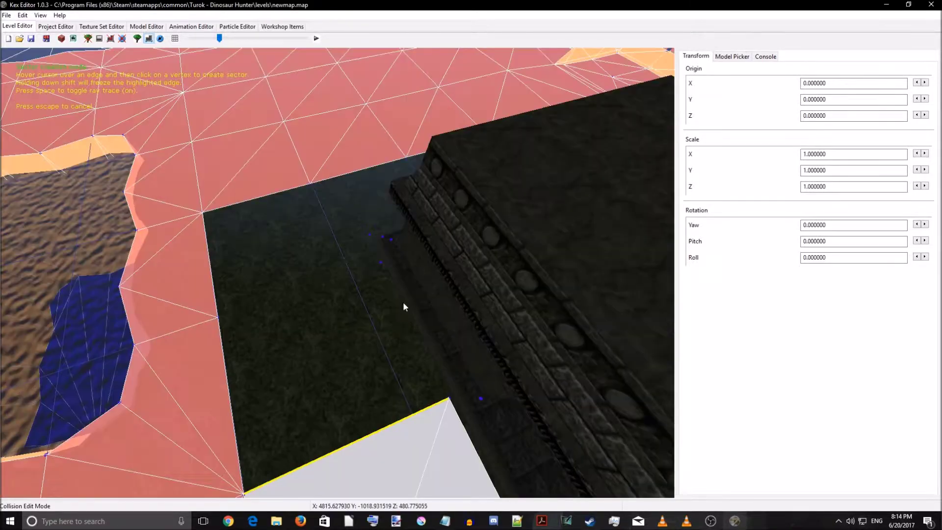
click(381, 263)
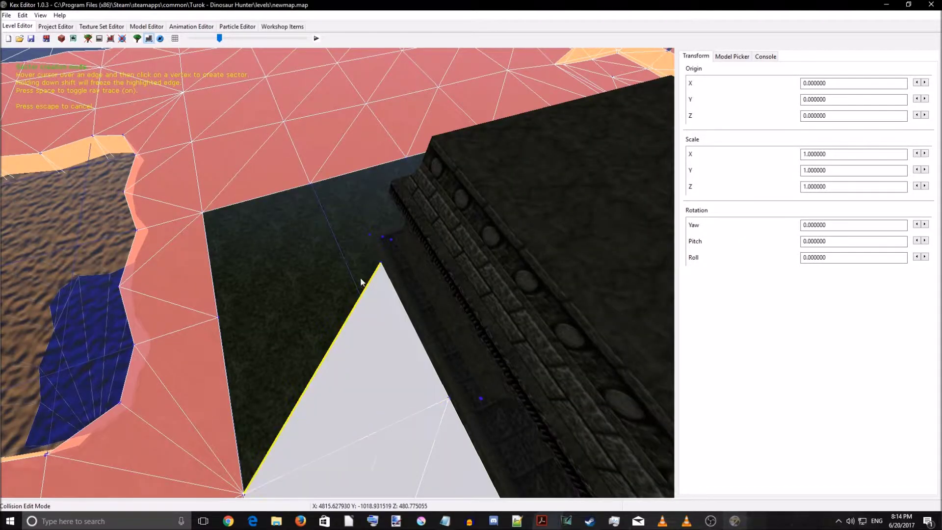
click(219, 317)
- Continue the ground sectors around the next base corner and along the ladder side up to its middle base vertex
right_drag(251, 256, 481, 232)
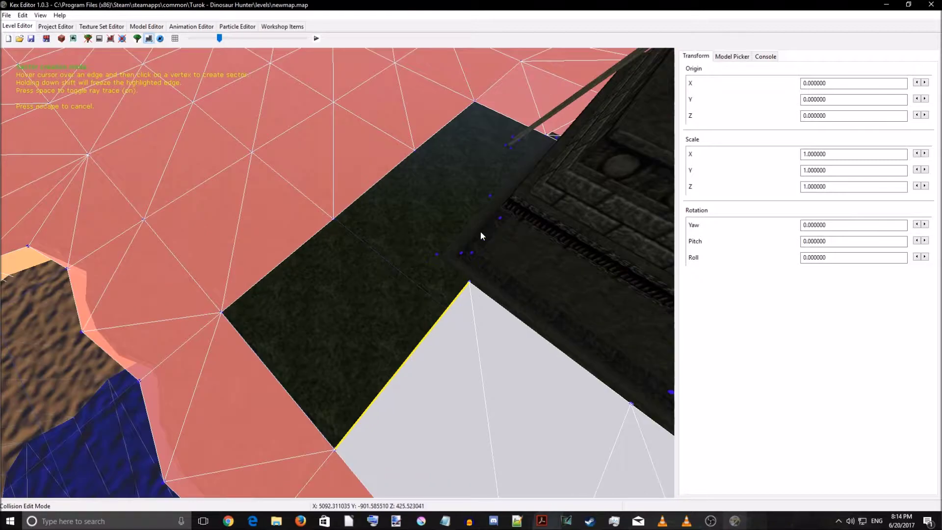
click(436, 256)
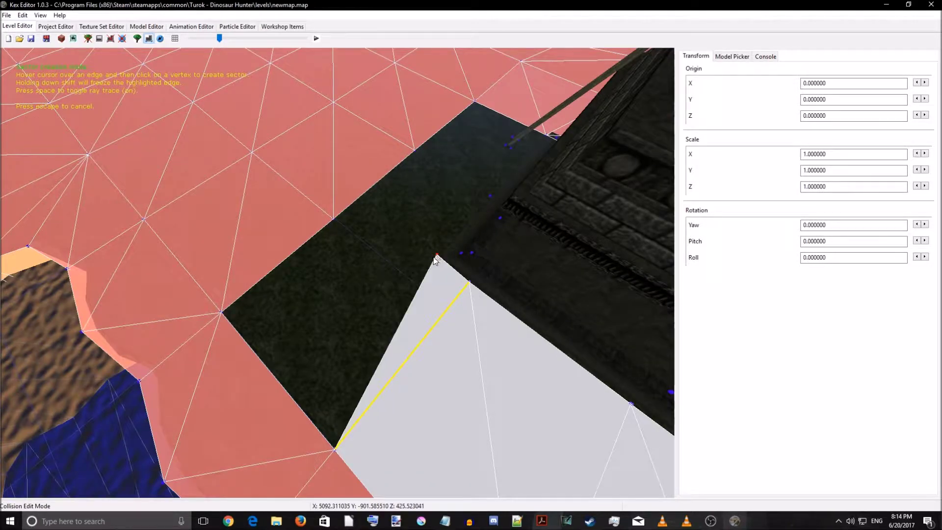
click(222, 313)
key(a)
right_drag(309, 292, 411, 211)
click(382, 272)
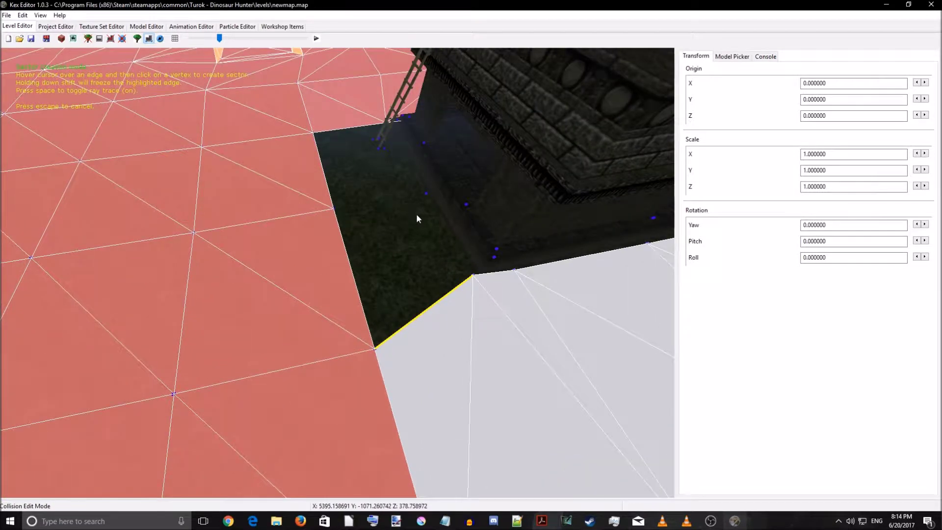
click(425, 194)
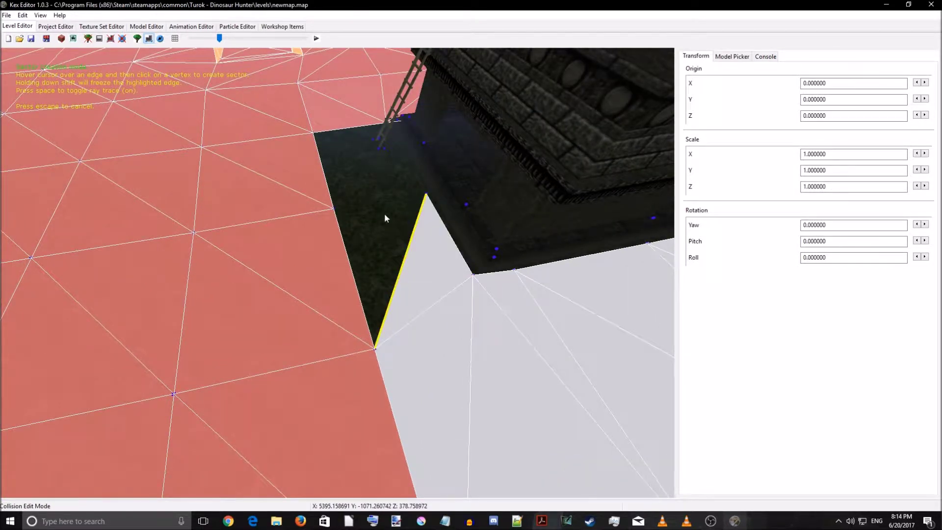
click(336, 208)
- Create ground sectors around the ladder's foot vertices, joining them to the outer ground corner and the temple's nearest base corner
right_drag(334, 210, 378, 194)
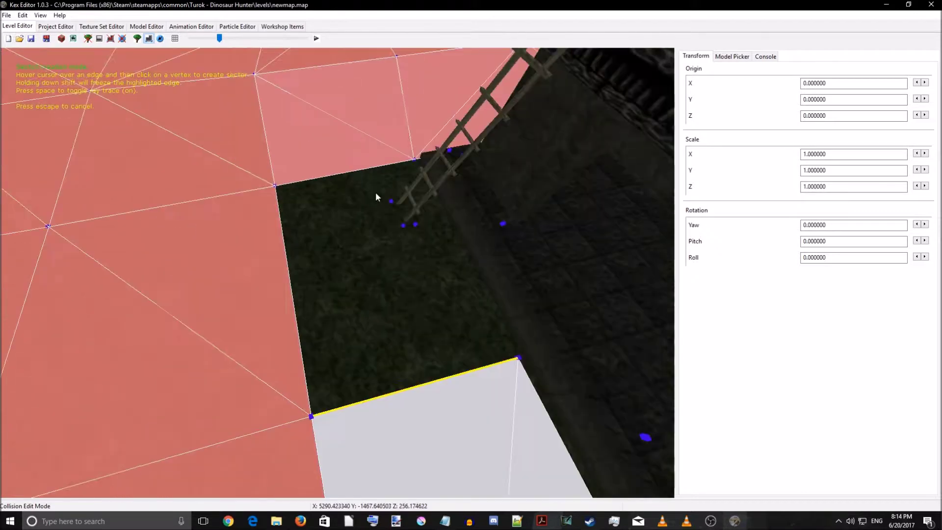
click(415, 225)
click(403, 226)
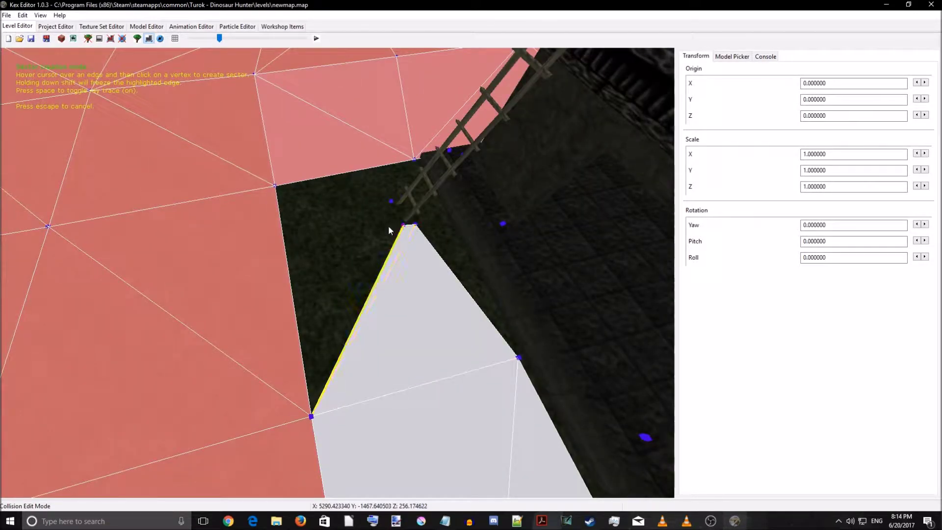
click(392, 201)
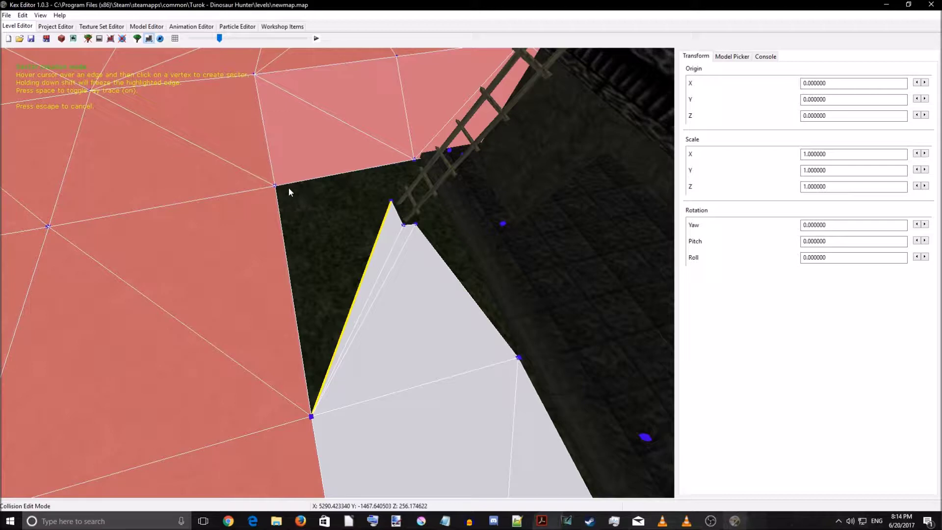
click(275, 186)
right_drag(323, 177, 503, 201)
click(453, 275)
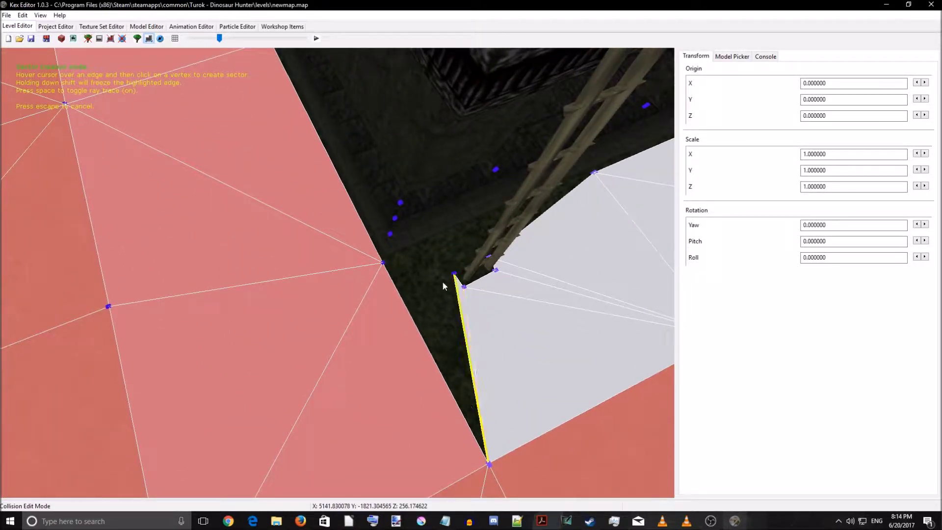
click(384, 264)
- Fill the remaining ground gap between the ladder's foot and the temple's base with sectors, and leave sector creation
right_drag(400, 247, 514, 213)
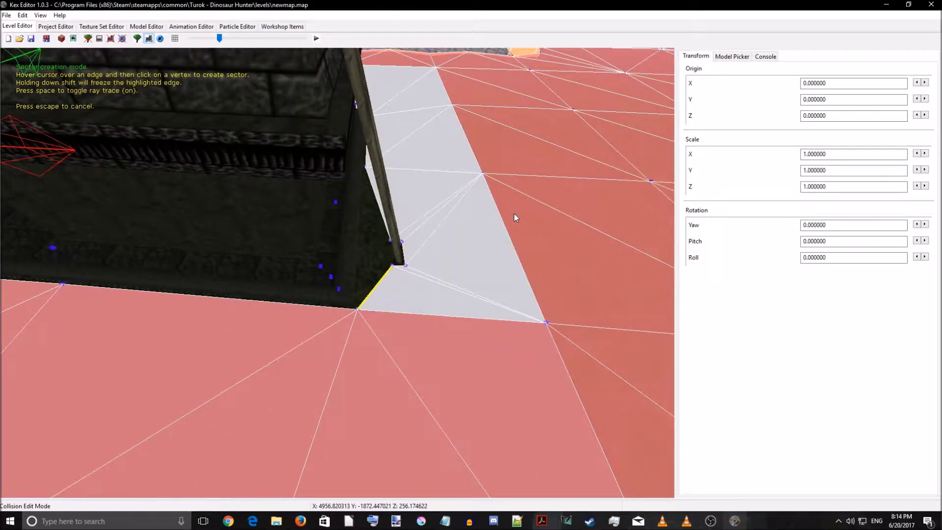
click(379, 239)
mouse_move(378, 239)
right_down()
mouse_move(358, 229)
mouse_move(260, 252)
mouse_move(280, 238)
mouse_move(348, 223)
mouse_move(360, 239)
right_up()
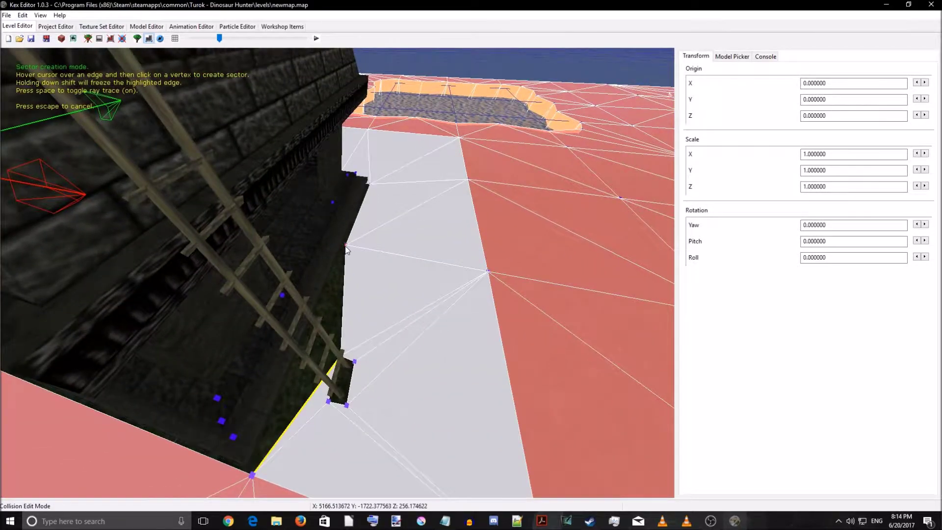
click(346, 245)
key(Escape)
- Plot a vertex at the top of the ladder rail nearest the temple corner
right_drag(427, 278, 445, 243)
key(w)
key(s)
key(v)
key(w)
mouse_move(348, 219)
right_down()
mouse_move(346, 206)
mouse_move(366, 191)
mouse_move(348, 229)
right_up()
key(w)
key(s)
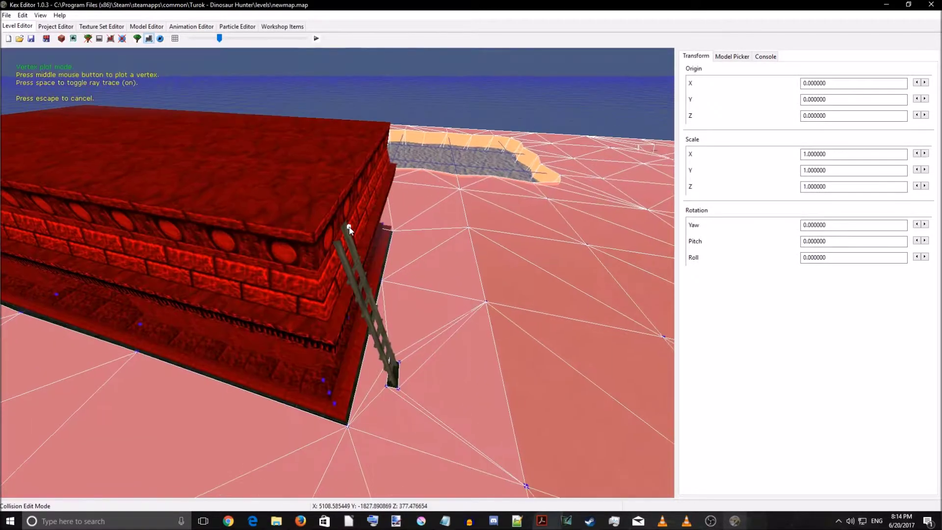
key(w)
middle_click(336, 297)
- Plot a vertex at the top of the ladder's other rail and leave vertex plotting
right_drag(374, 311, 399, 339)
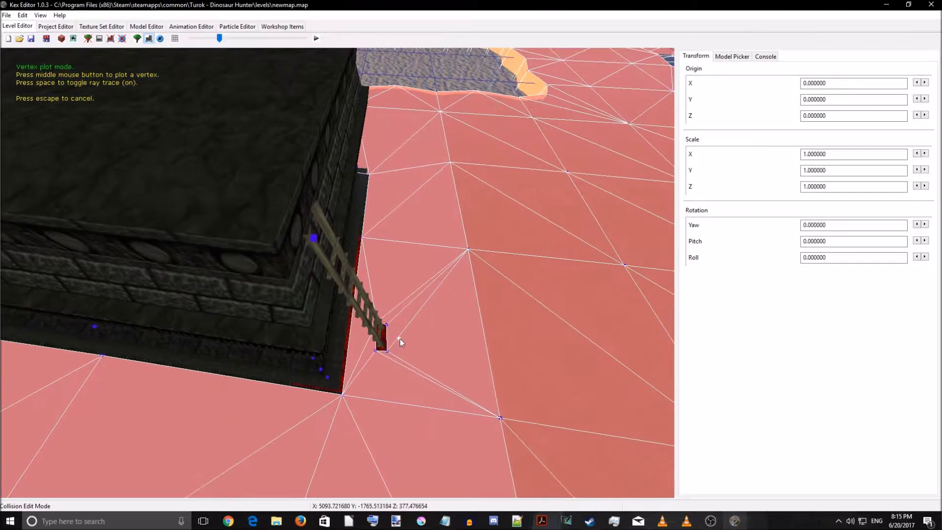
key(d)
right_drag(470, 325, 395, 339)
key(d)
key(d)
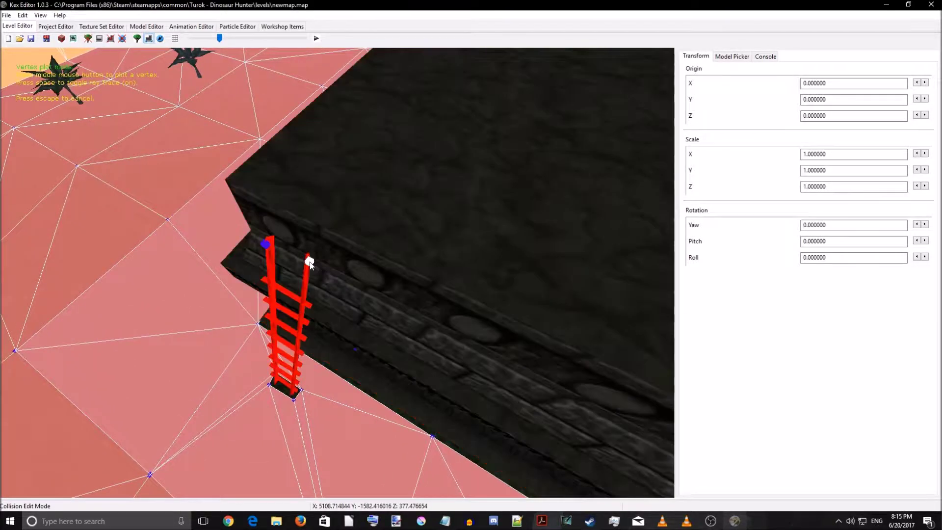
key(Escape)
- Nudge the base vertex near the doorway edge on the side adjoining the ladder side along Y
key(a)
right_drag(351, 330, 459, 350)
key(a)
key(w)
key(a)
key(a)
click(430, 290)
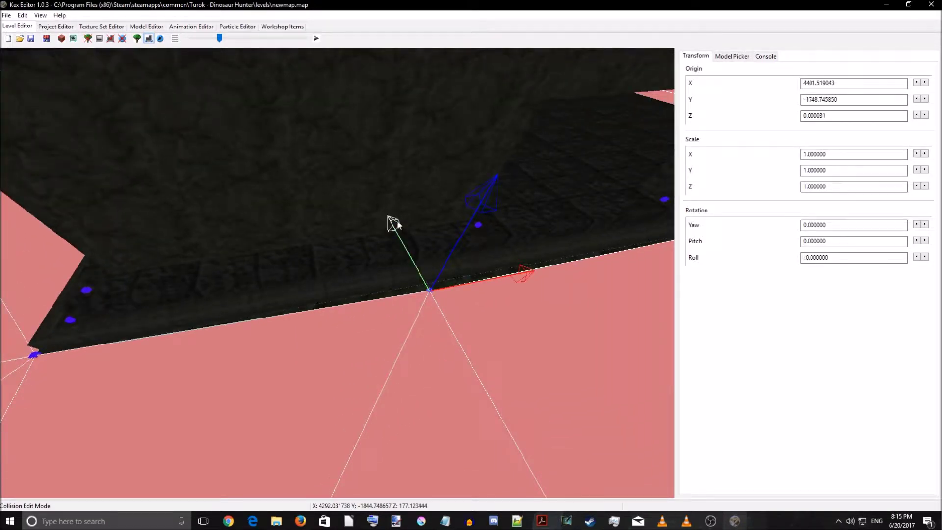
middle_drag(455, 373, 548, 333)
- Create a sector from the temple's base edge at the ladder corner up to the outermost ledge corner vertex
right_drag(497, 346, 437, 352)
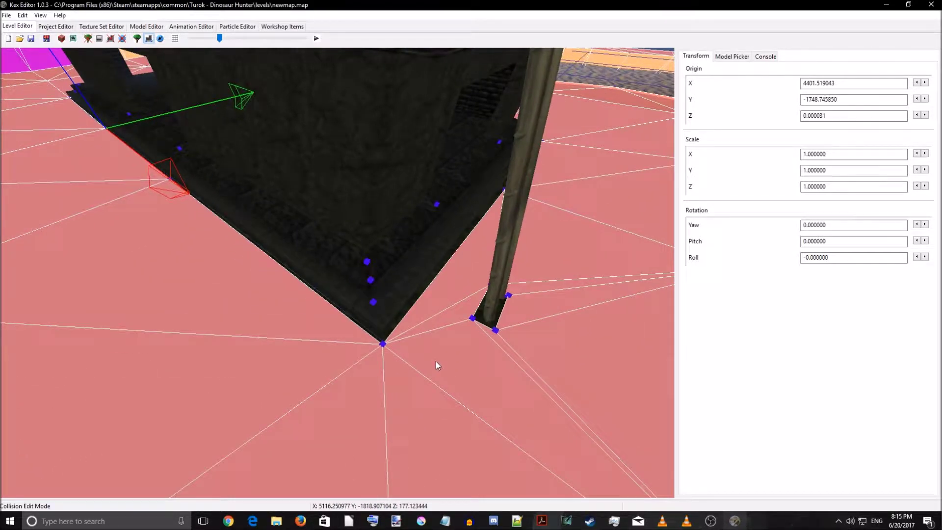
click(321, 324)
key(c)
click(373, 304)
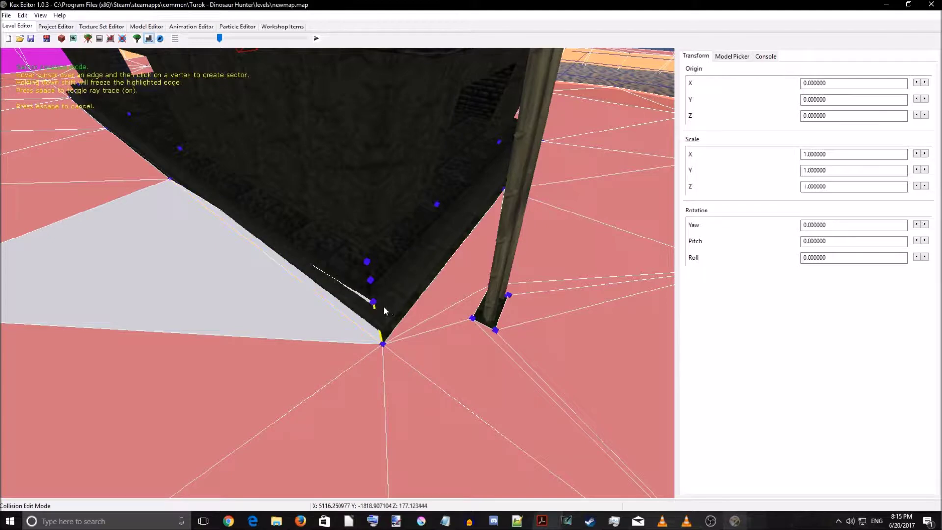
- Move the outermost ledge vertex at the ladder corner outward along its axes onto the temple's ledge edge
mouse_move(400, 304)
middle_down()
mouse_move(390, 303)
mouse_move(409, 304)
mouse_move(393, 305)
middle_up()
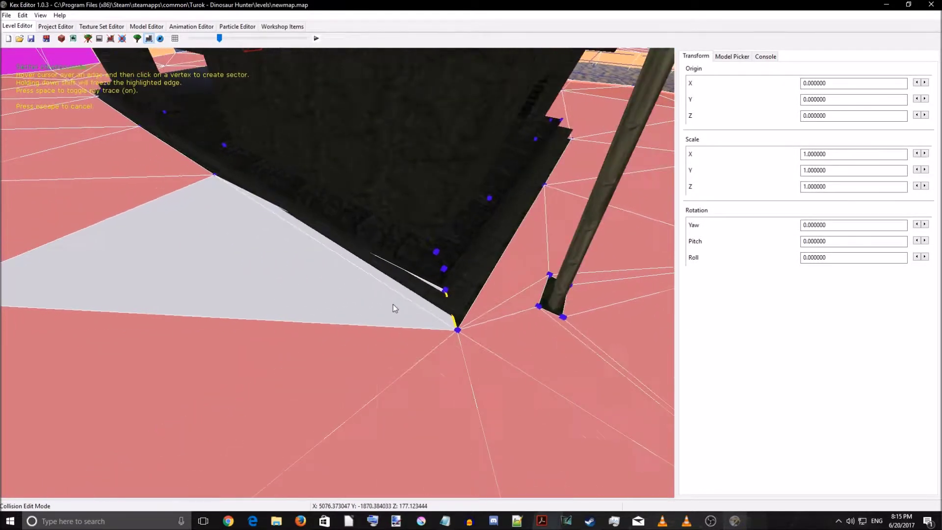
click(437, 291)
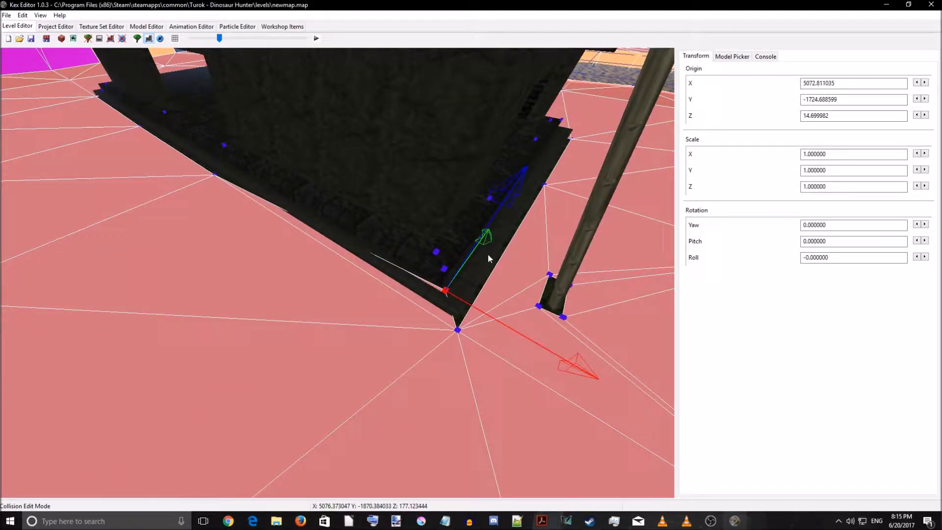
drag(476, 263, 475, 264)
drag(572, 385, 614, 413)
drag(547, 234, 549, 228)
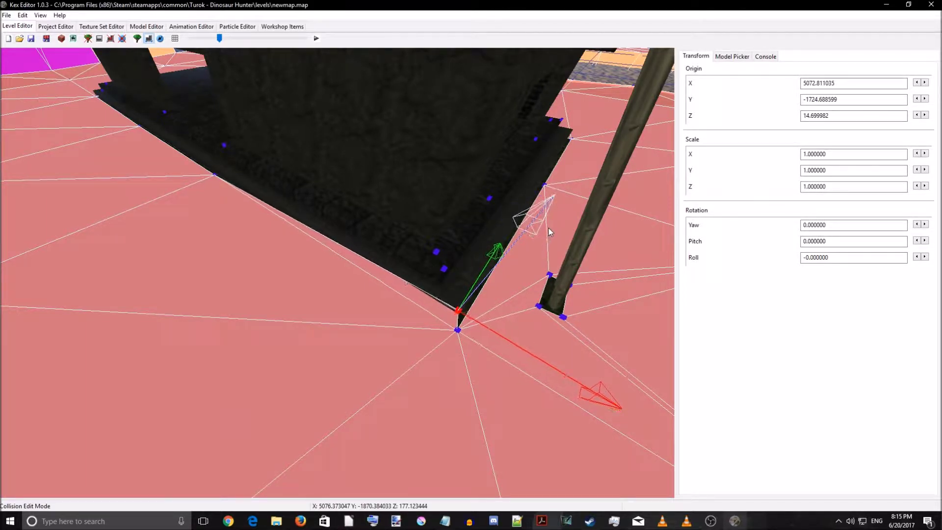
drag(494, 255, 505, 271)
- Plot ledge vertices directly above the two base vertices beside the doorway on the side adjoining the ladder side
right_drag(507, 308, 438, 302)
key(d)
key(a)
key(v)
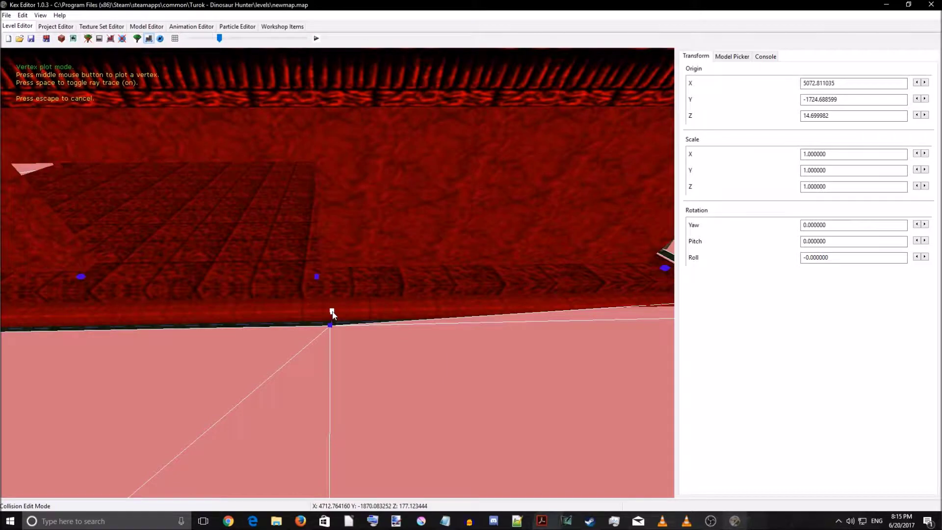
right_drag(319, 326, 250, 329)
right_drag(357, 385, 383, 381)
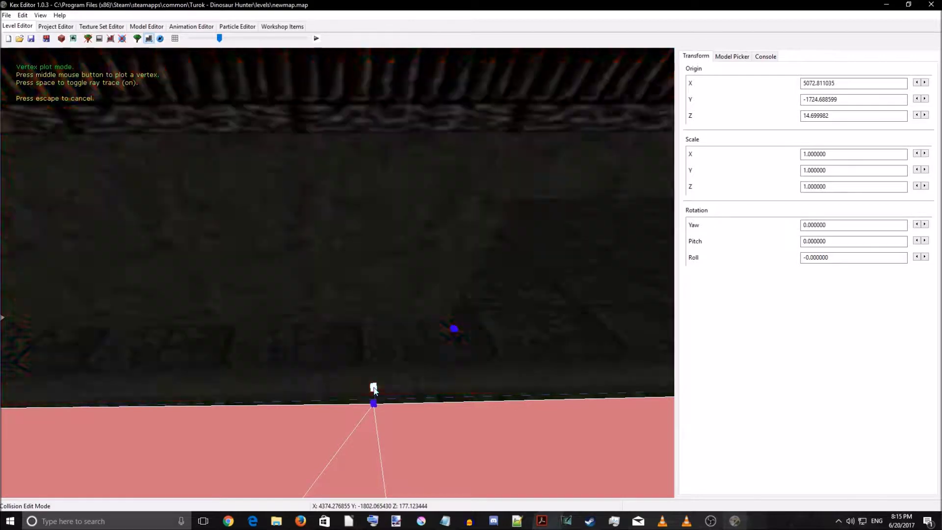
middle_click(373, 387)
- Create sectors along the base-to-ledge strip from the ladder corner past the doorway to the base vertex at the far corner
right_drag(366, 419, 430, 413)
click(403, 325)
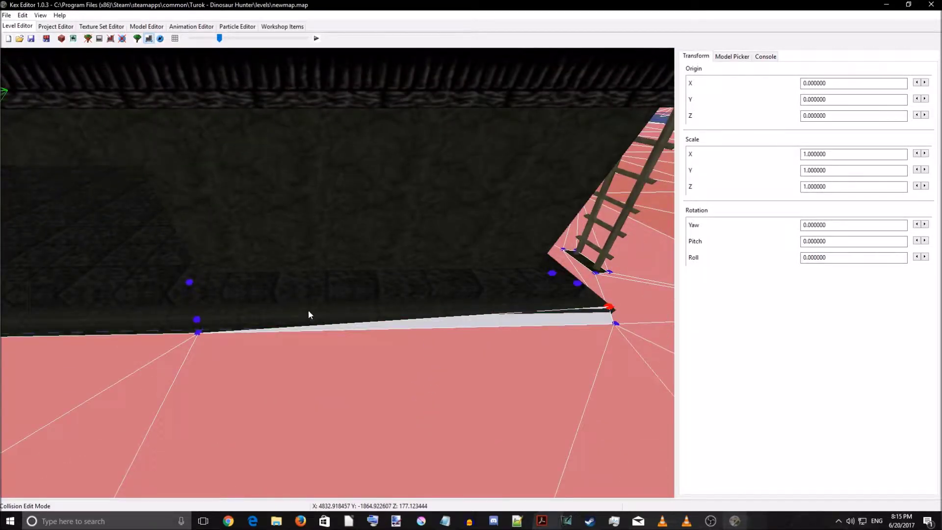
key(c)
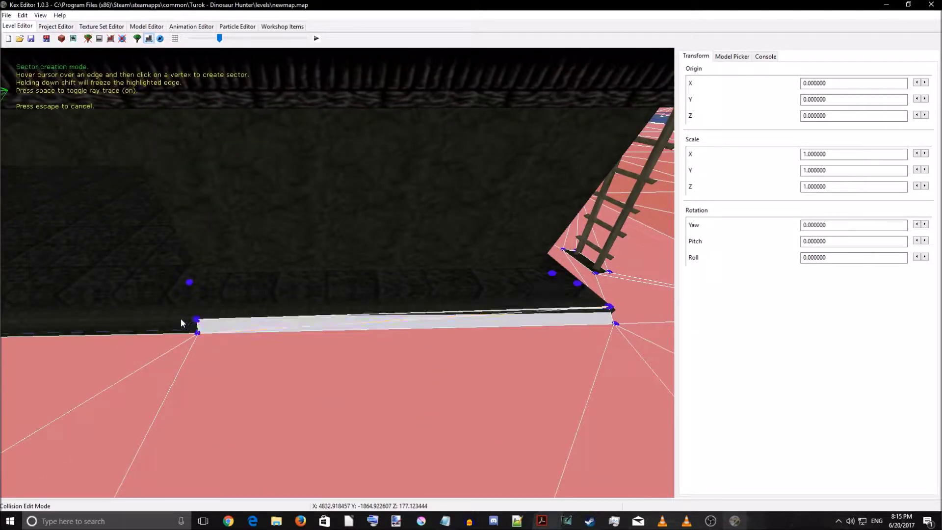
right_drag(195, 321, 213, 331)
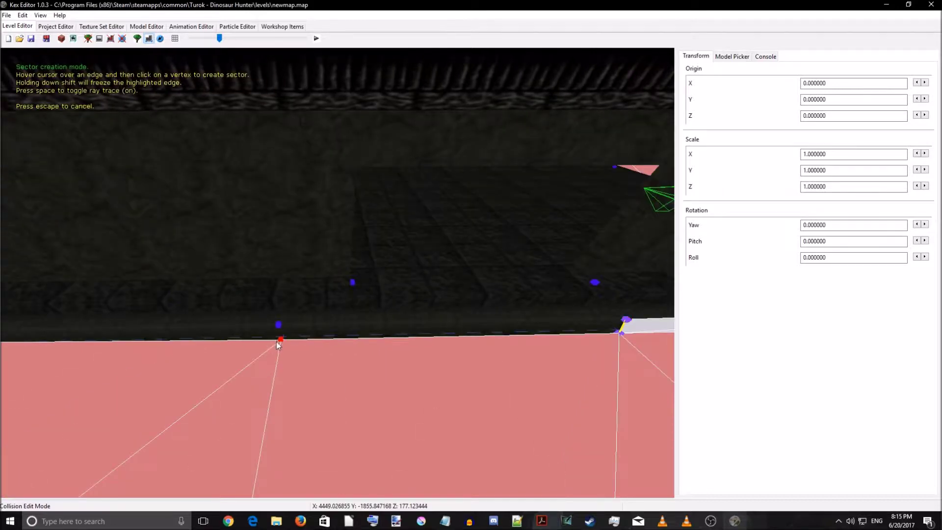
key(a)
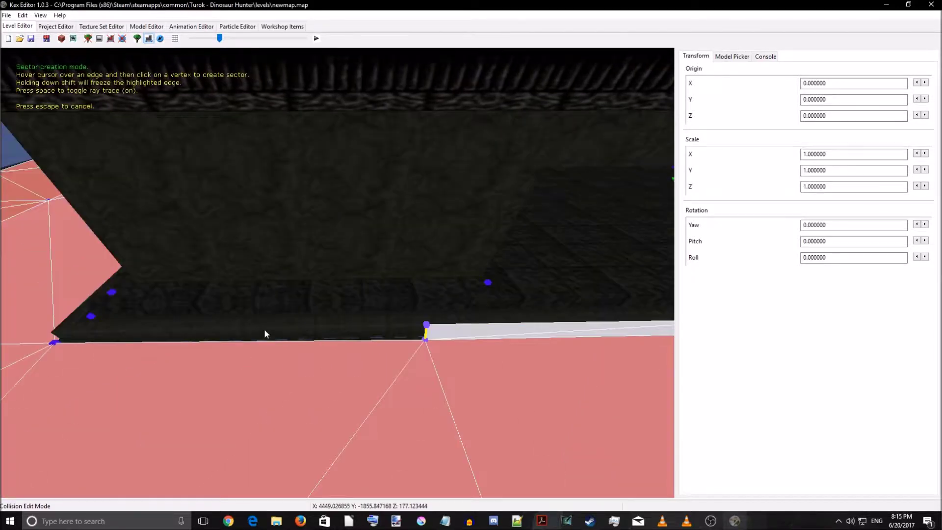
shift+click(346, 342)
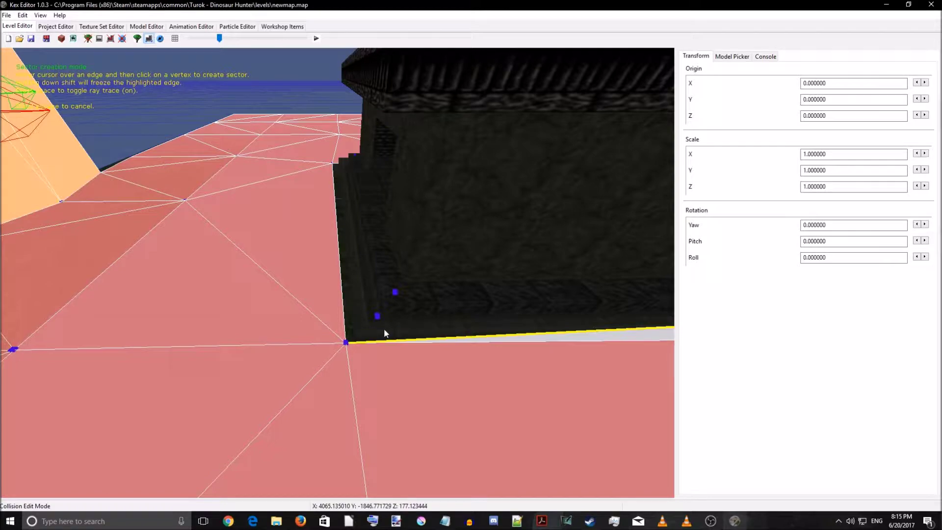
click(346, 343)
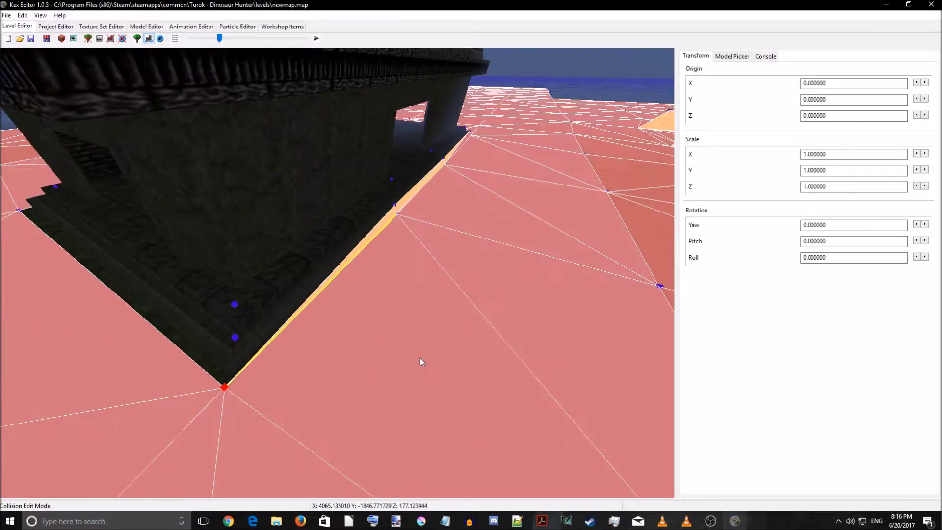
- Plot a ledge vertex above the far corner's base vertex and create the sector that completes the strip there
key(a)
right_drag(420, 358, 308, 309)
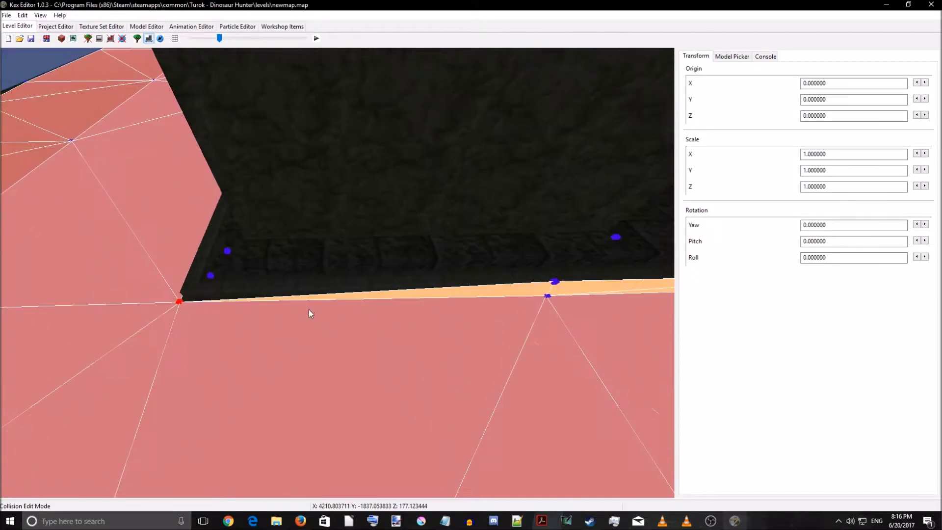
click(183, 288)
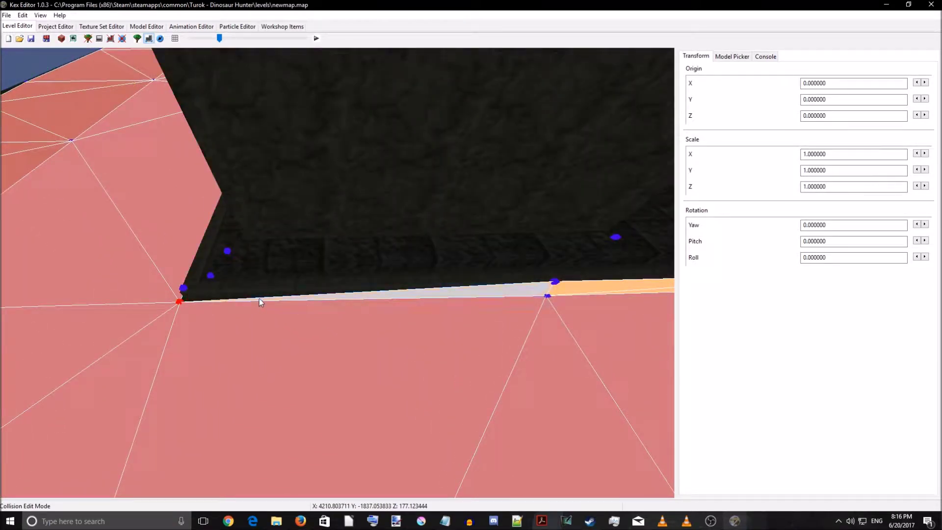
key(c)
click(183, 289)
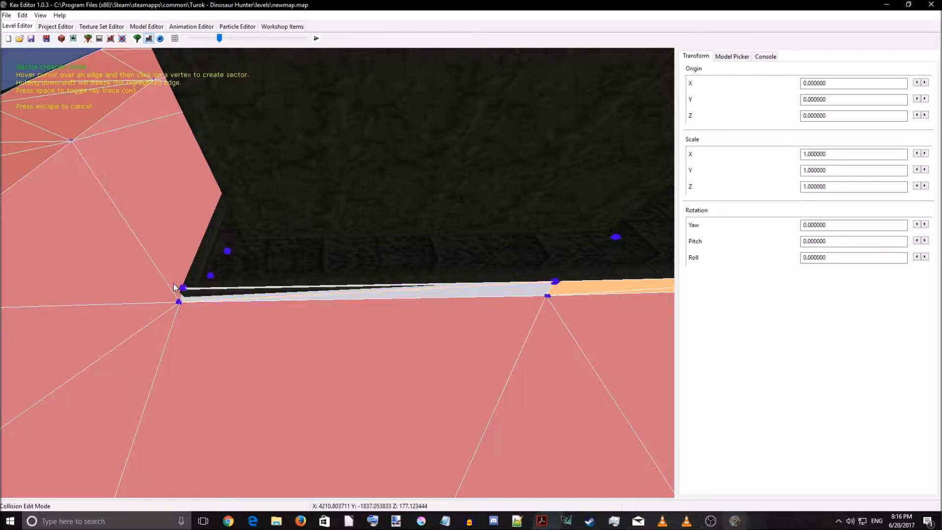
- Nudge the base vertex at the next temple corner along X to line up with the wall's foot
right_drag(174, 287, 293, 276)
right_drag(216, 277, 331, 312)
key(Escape)
click(196, 341)
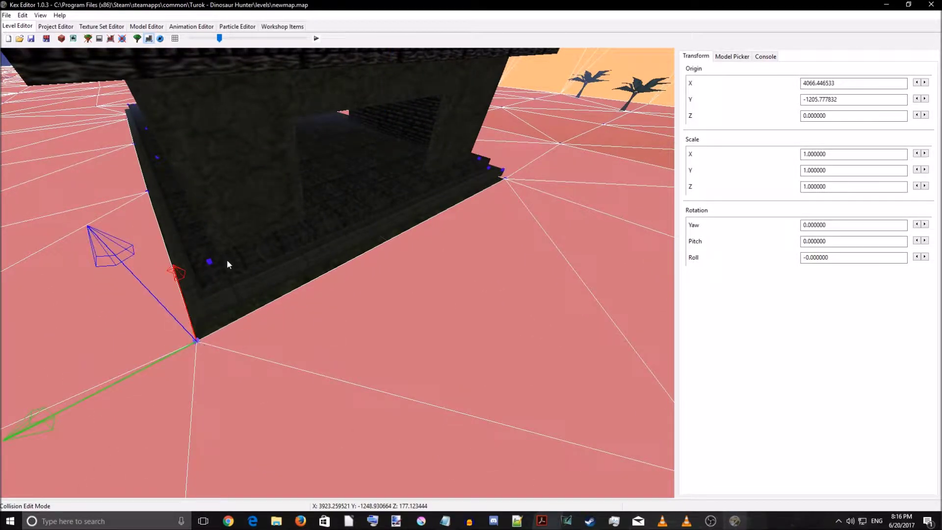
drag(180, 270, 199, 220)
key(Escape)
key(a)
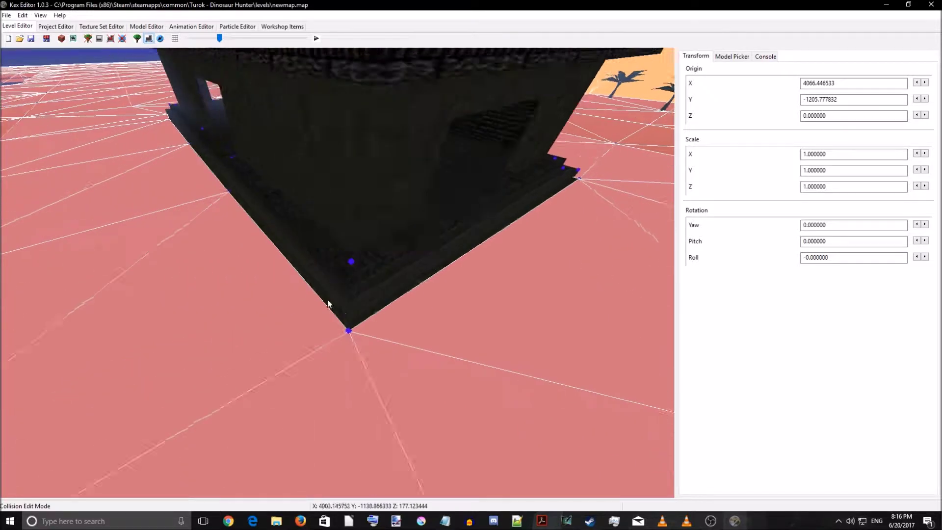
- Plot three vertices up the ledge steps at this corner, starting just above its base vertex, and leave vertex plotting
key(v)
middle_click(385, 319)
key(w)
key(d)
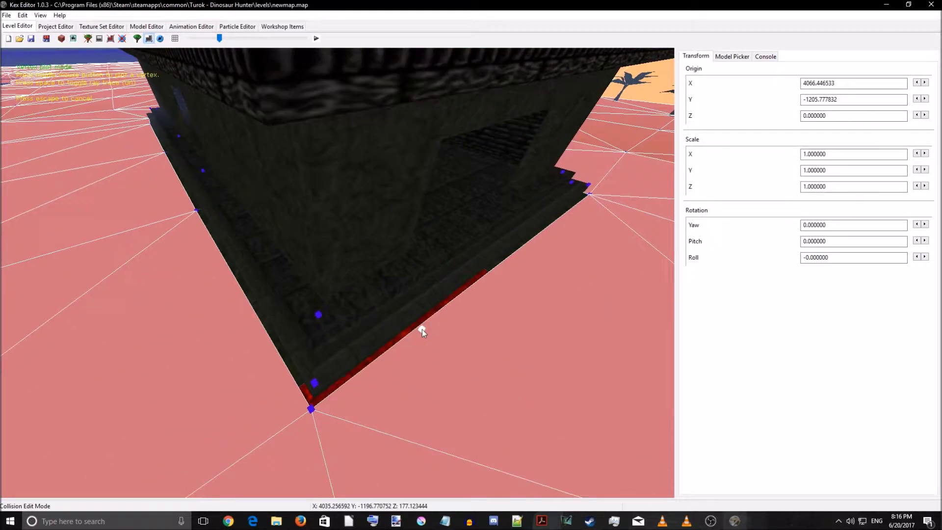
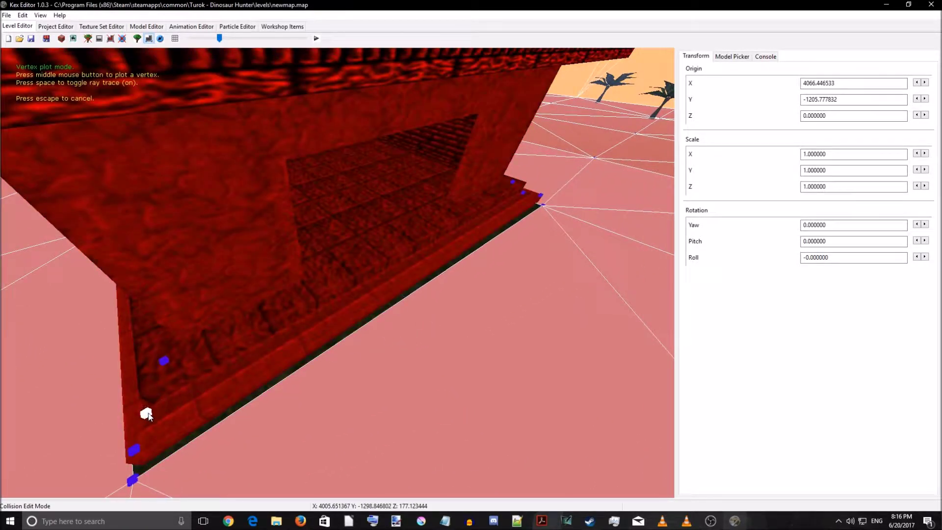
middle_click(148, 409)
middle_click(143, 389)
key(Escape)
- Nudge the innermost ledge vertex at the side's other corner along Y and X
right_drag(251, 360, 220, 361)
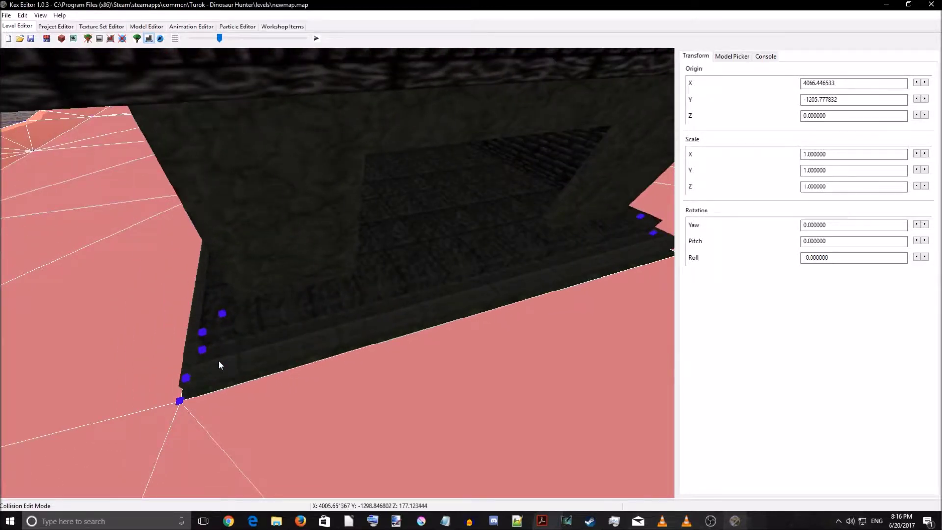
key(w)
key(d)
key(s)
key(a)
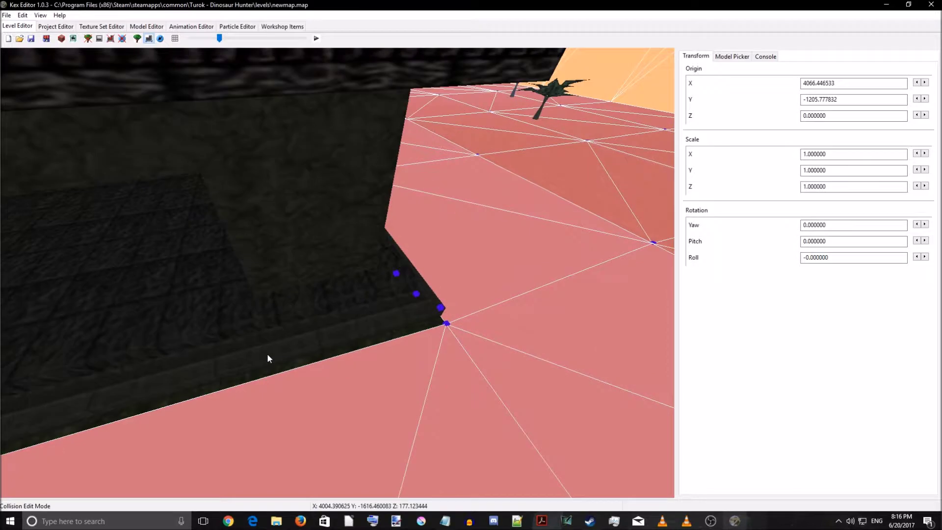
key(d)
key(w)
click(239, 321)
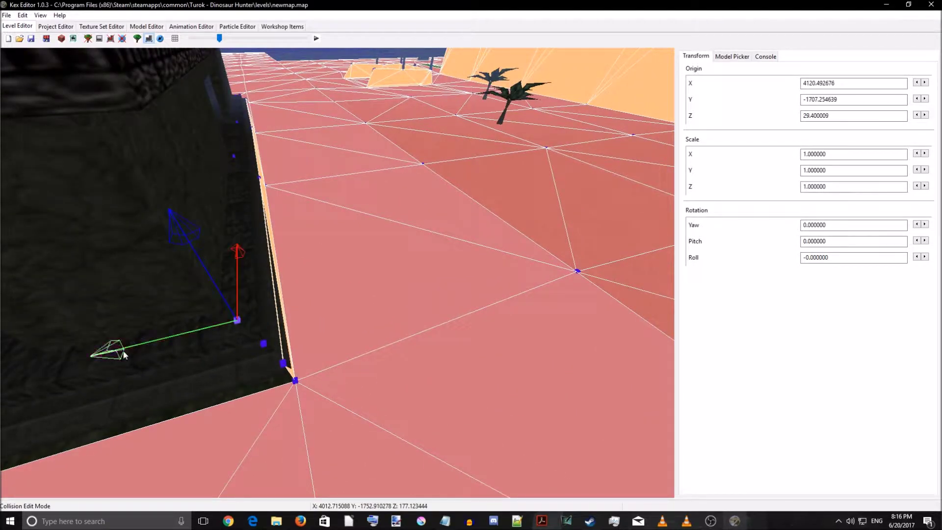
drag(113, 357, 102, 359)
drag(238, 262, 251, 237)
key(Escape)
- Plot a vertex between the innermost ledge vertex and the step vertex at this corner
key(v)
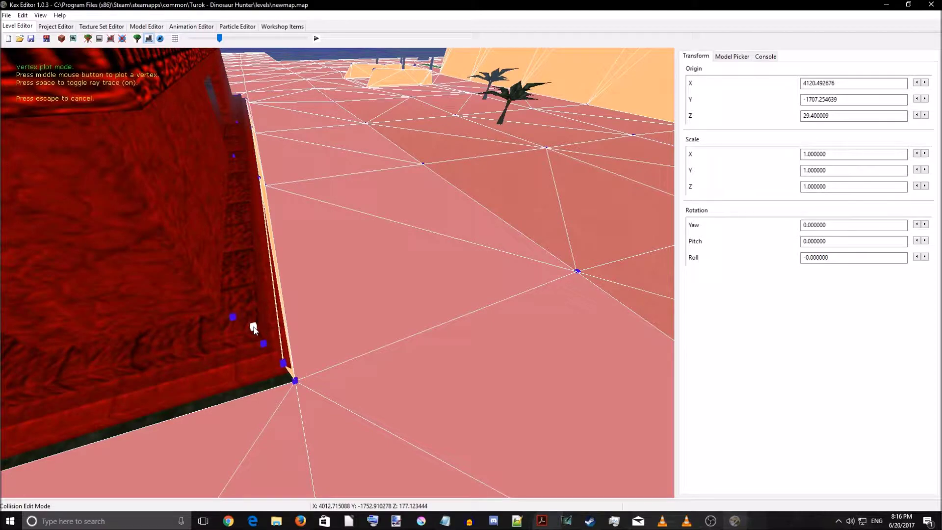
middle_click(250, 327)
key(Escape)
- Create two sectors filling the base-to-ledge strip along this side, up to the opposite corner's base and outermost ledge vertices
right_drag(318, 357, 256, 366)
key(a)
key(d)
right_drag(409, 358, 267, 352)
click(359, 272)
click(364, 272)
key(p)
right_drag(311, 339, 352, 324)
key(d)
key(a)
click(236, 292)
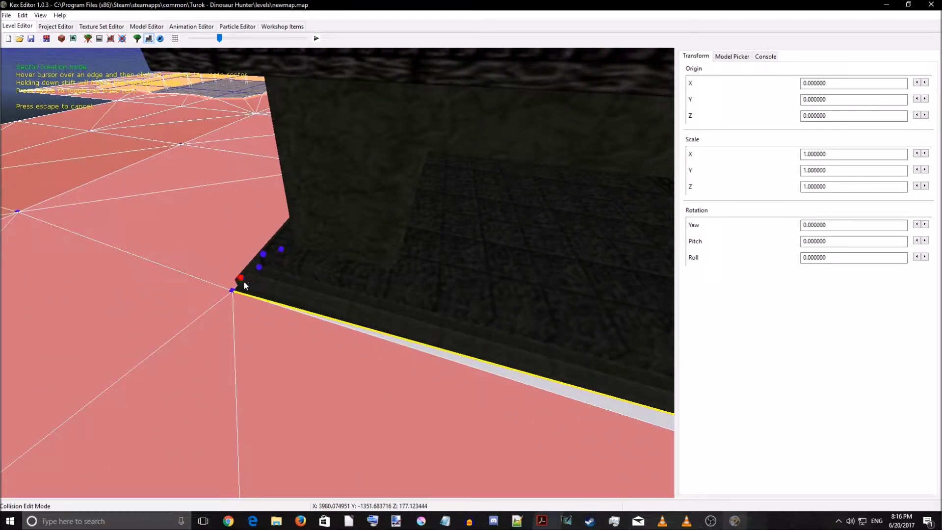
click(244, 282)
- Fill the strip around the corner up to the base vertex before the doorway, plotting a ledge vertex above it
right_drag(234, 287, 293, 276)
click(273, 272)
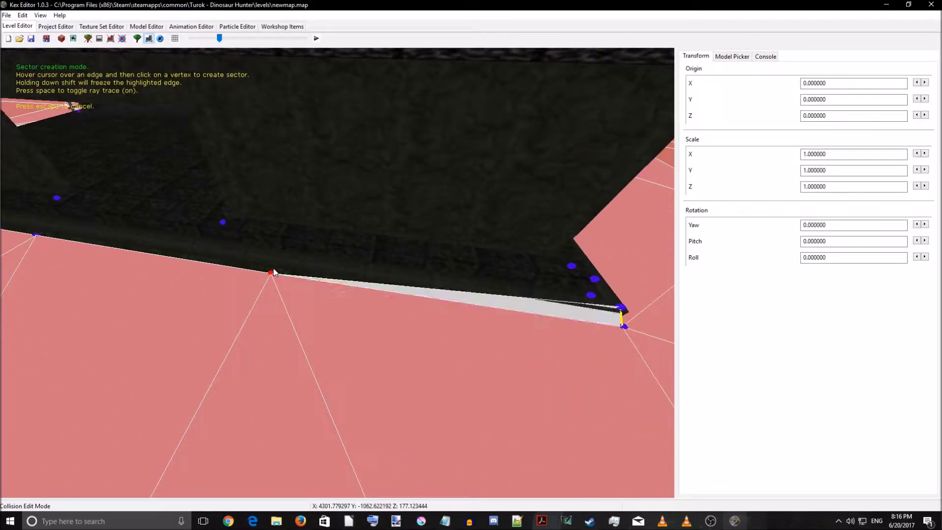
key(Escape)
key(v)
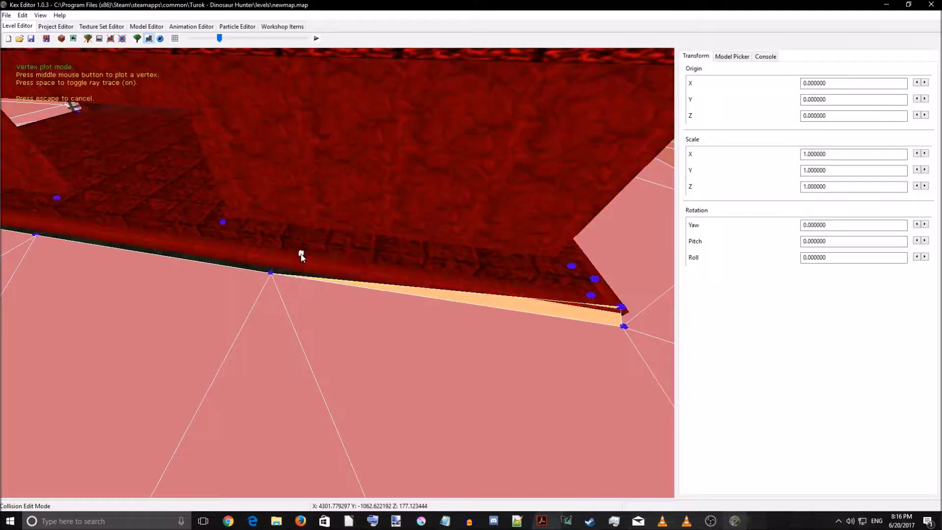
middle_click(274, 260)
key(c)
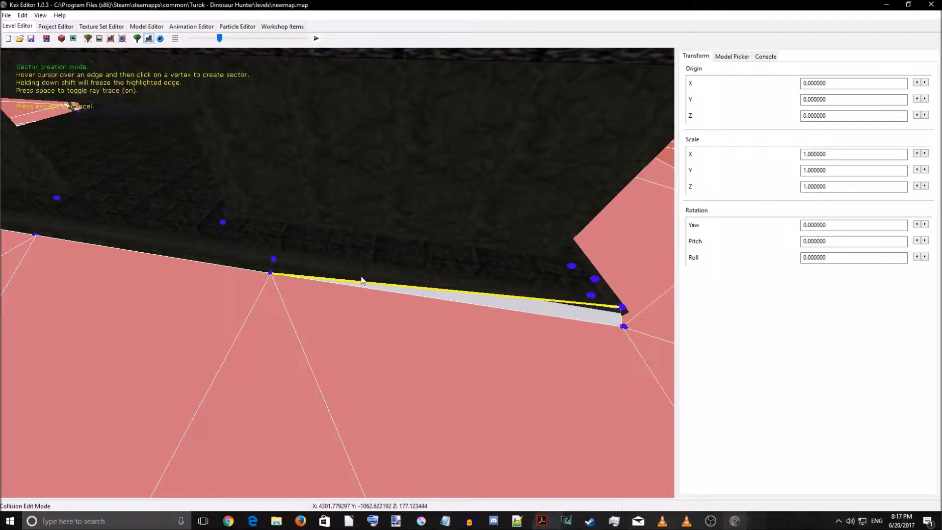
click(273, 259)
key(Escape)
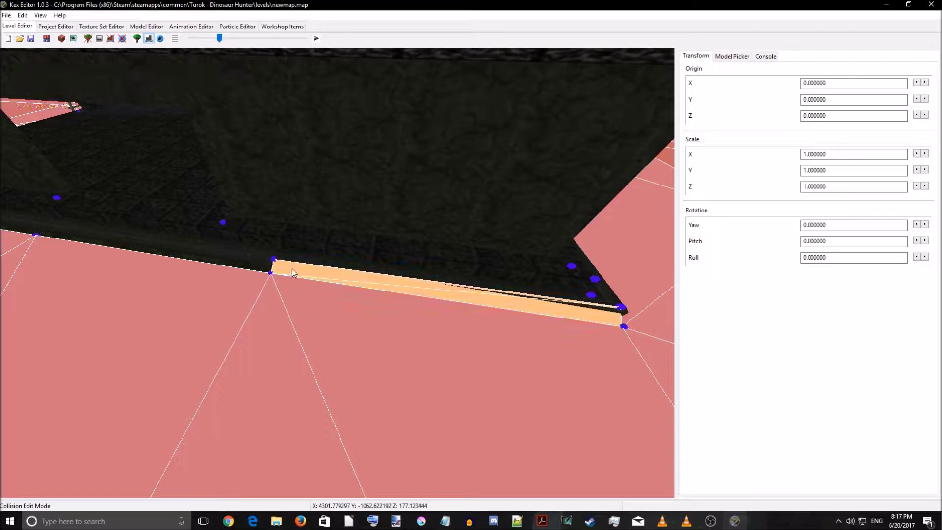
- Plot a ledge vertex above the base vertex on the doorway's other side
key(c)
right_drag(258, 258, 356, 248)
key(a)
key(Escape)
mouse_move(263, 267)
right_down()
mouse_move(241, 249)
mouse_move(248, 270)
right_up()
key(w)
key(v)
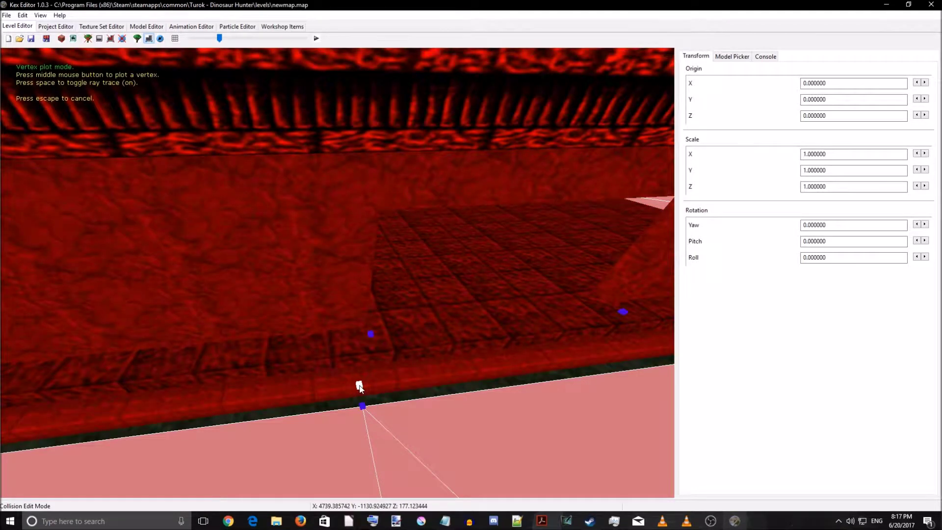
middle_click(359, 384)
- Create two sectors filling the base-to-ledge strip in front of the doorway, up to the new ledge vertex
key(d)
click(440, 369)
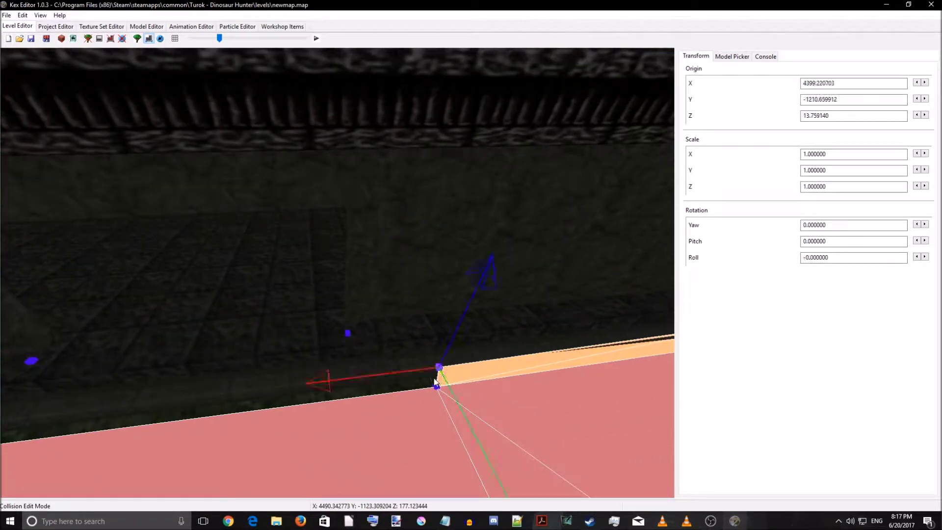
click(453, 378)
key(c)
key(a)
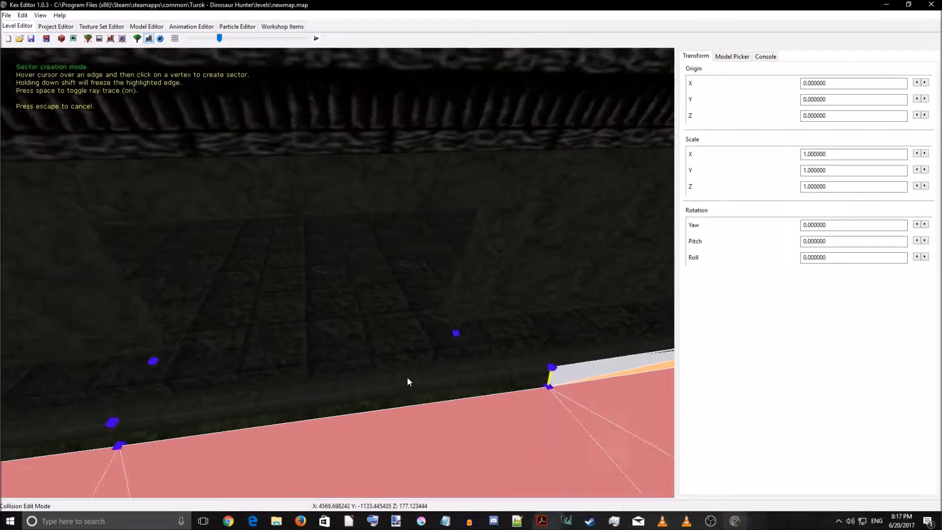
click(317, 375)
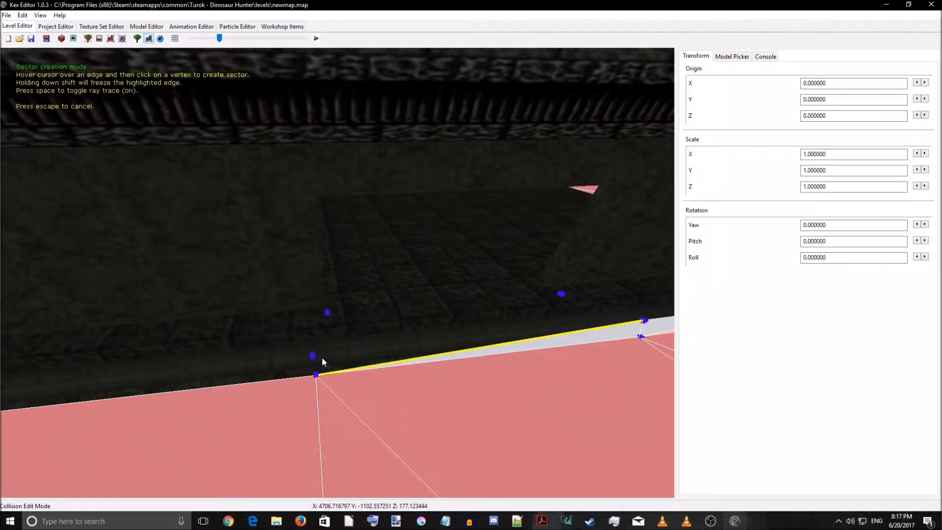
click(322, 361)
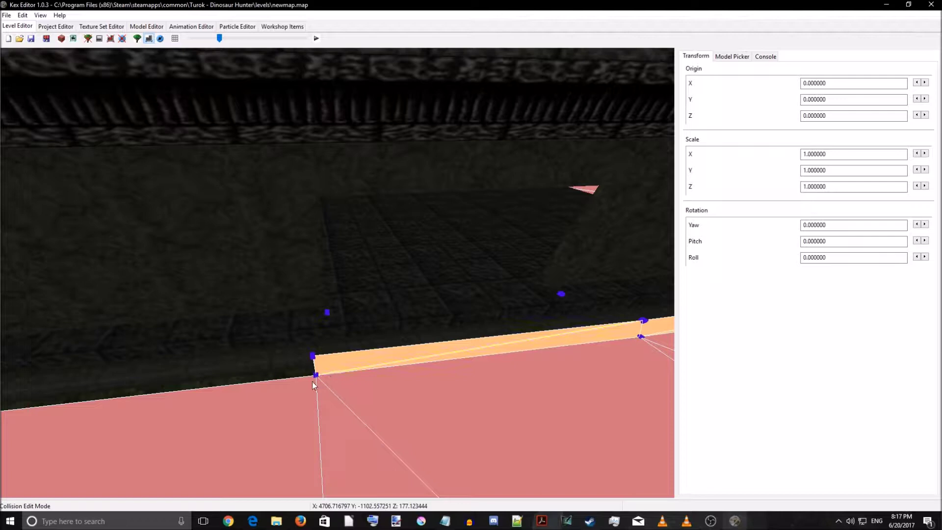
- Nudge the base vertex at the end corner of this side slightly along Y
key(a)
click(292, 375)
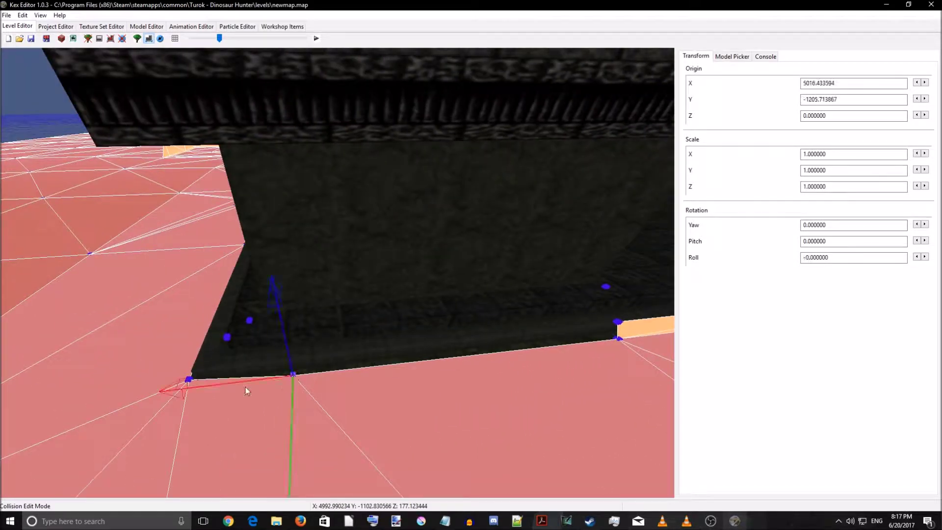
click(189, 379)
right_drag(268, 387, 253, 401)
drag(189, 429, 184, 439)
- Create a sector from the end of the doorway strip to the base vertex just before the end corner
right_drag(308, 391, 367, 399)
middle_drag(349, 397, 369, 387)
click(490, 329)
key(c)
middle_drag(468, 335, 436, 341)
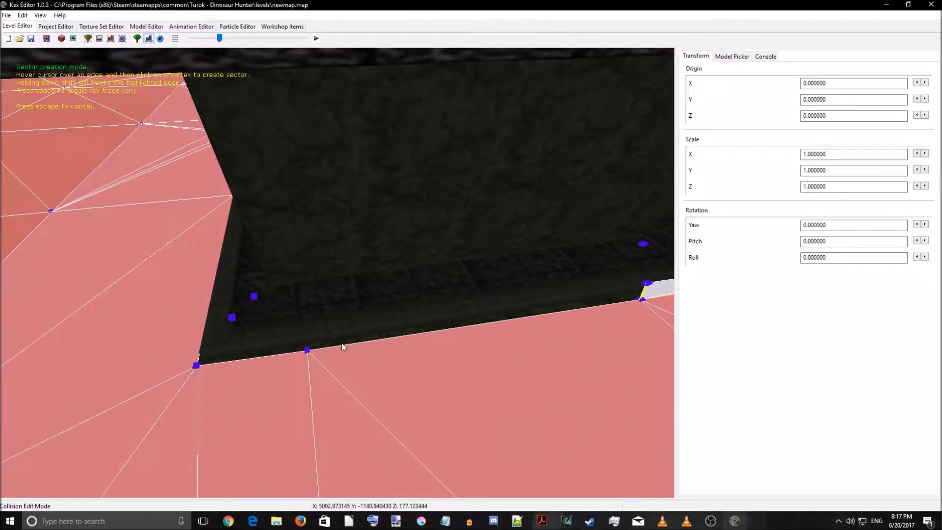
click(308, 350)
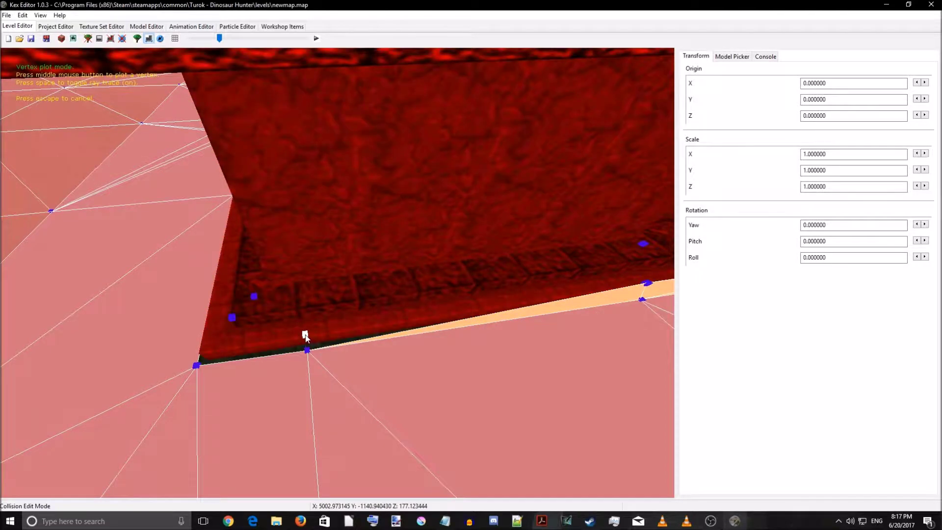
- Plot a ledge vertex above the base vertex just before the end corner and create a sector joining it to the doorway strip
middle_click(305, 335)
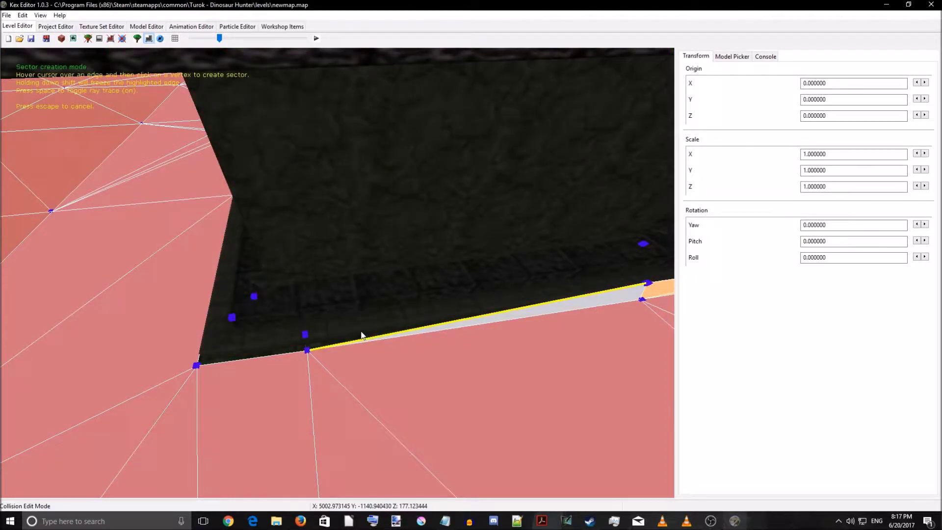
click(306, 335)
key(a)
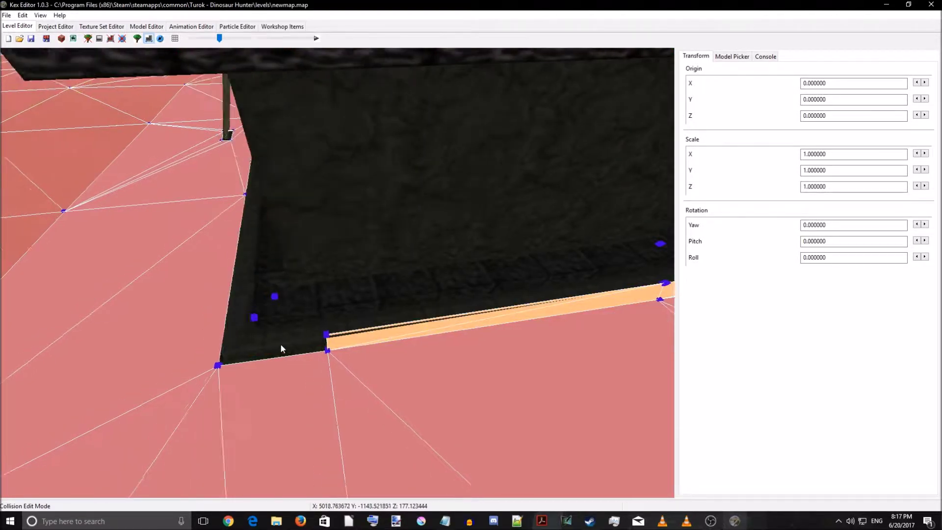
- Nudge the base vertex at the temple's end corner slightly along X
key(a)
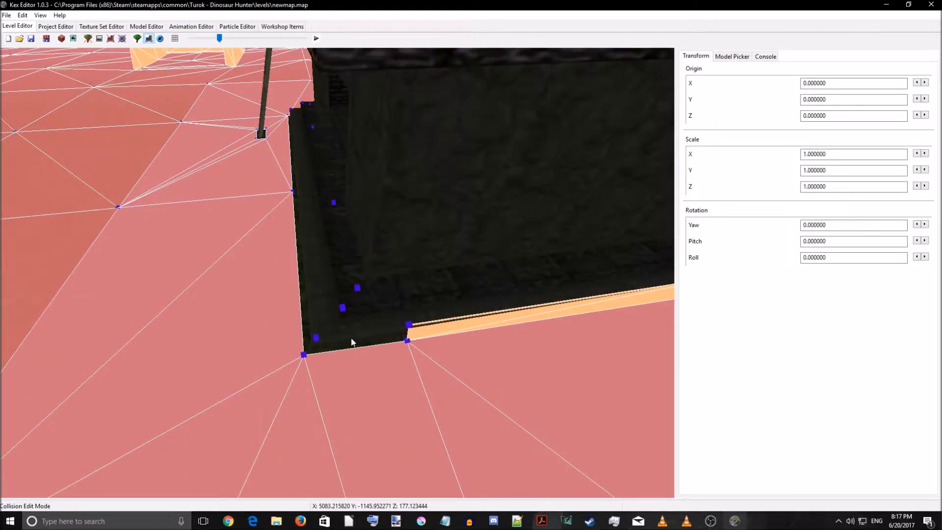
click(303, 355)
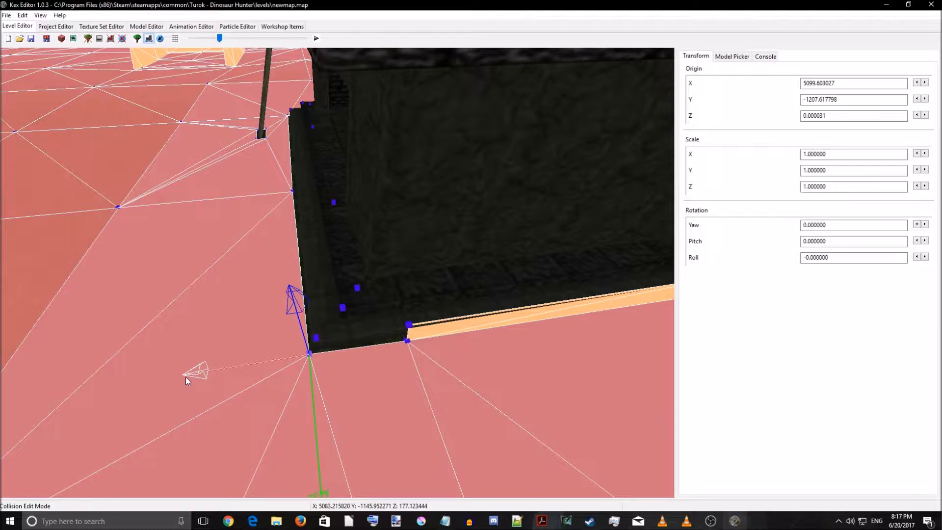
right_drag(257, 390, 303, 389)
- Fill the remaining base-to-ledge strip with sectors up to the ledge vertex at the end corner
click(385, 304)
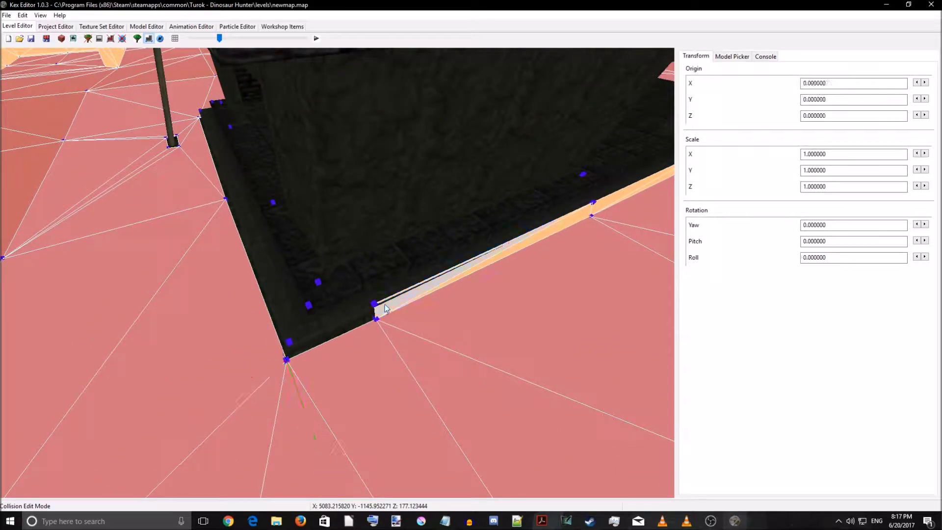
key(c)
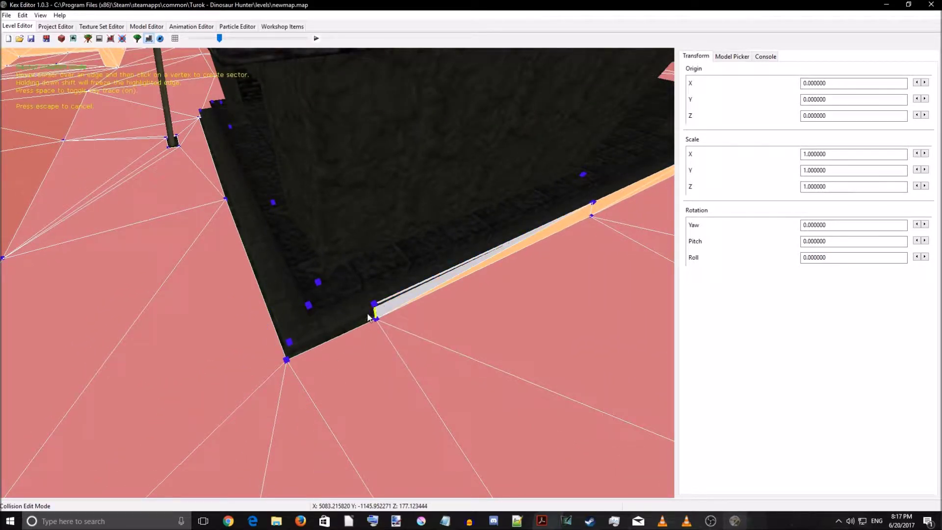
click(293, 339)
key(Escape)
- Create a sector from the corner's base-to-ledge edge to the middle base vertex of the adjoining side
right_drag(280, 374, 380, 342)
key(a)
key(d)
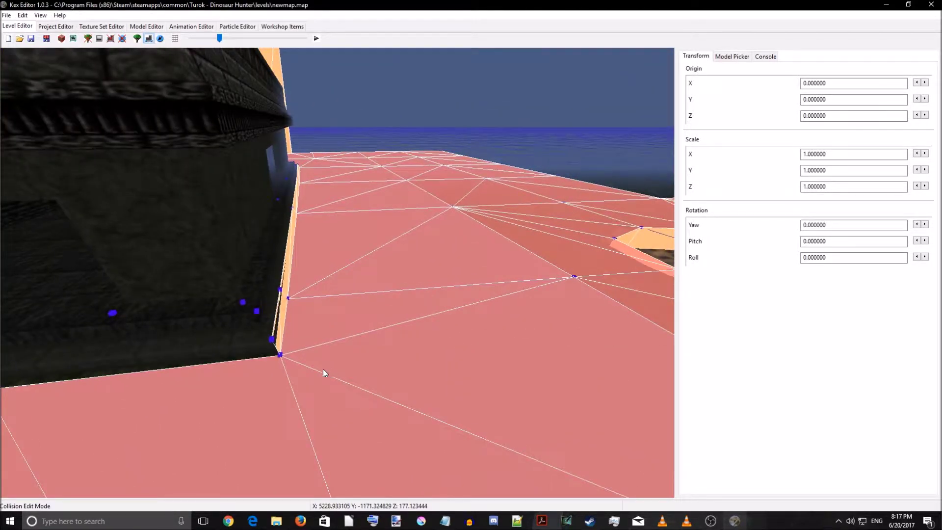
click(276, 345)
key(s)
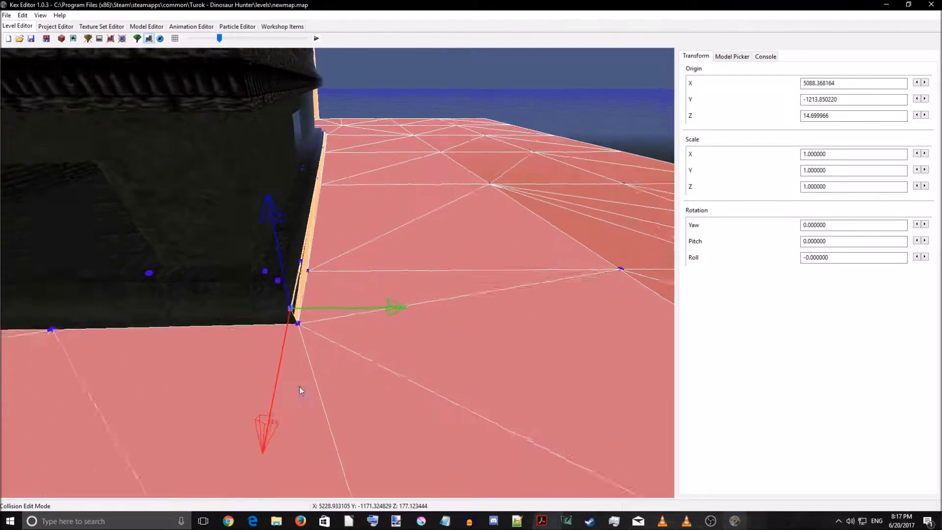
key(c)
right_drag(301, 322, 266, 300)
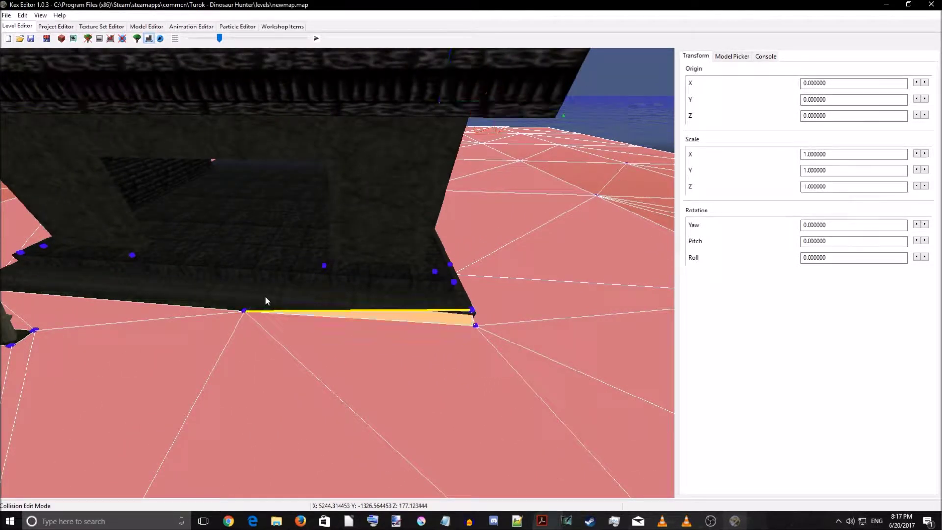
- Plot a ledge vertex above the middle base vertex of this side and nudge that base vertex along X
key(v)
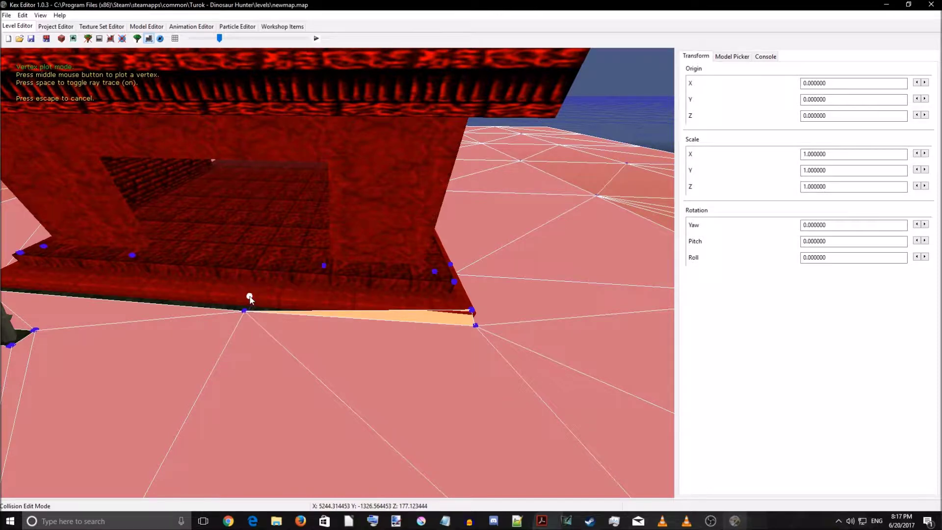
middle_click(249, 297)
click(245, 311)
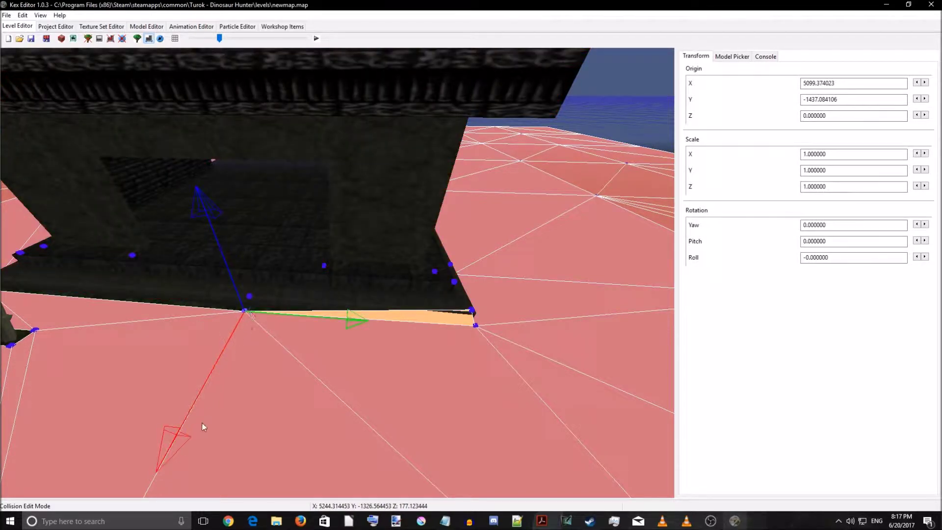
drag(194, 434, 206, 425)
middle_drag(287, 397, 282, 388)
drag(419, 401, 438, 401)
- Fill this side's base-to-ledge strip with sectors, through the middle ledge vertex and on to the corner beside the ladder
click(455, 390)
click(447, 391)
key(c)
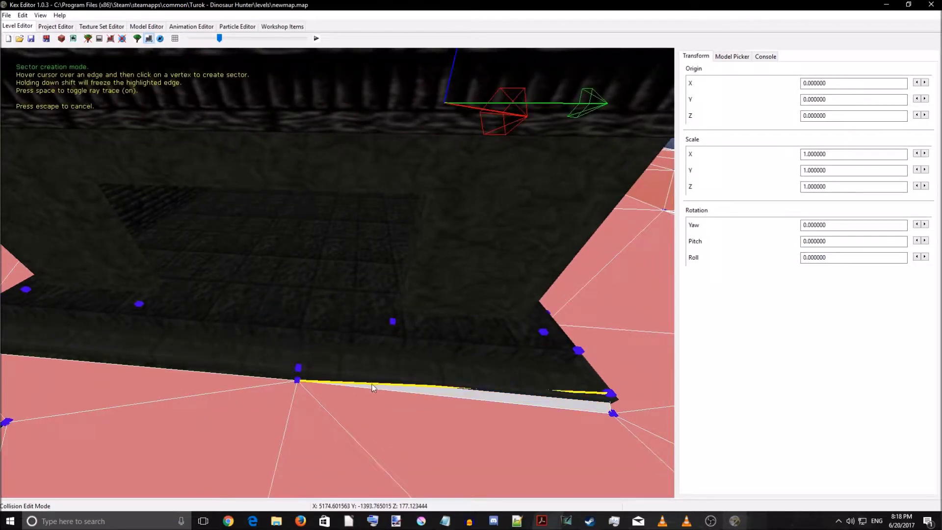
click(301, 369)
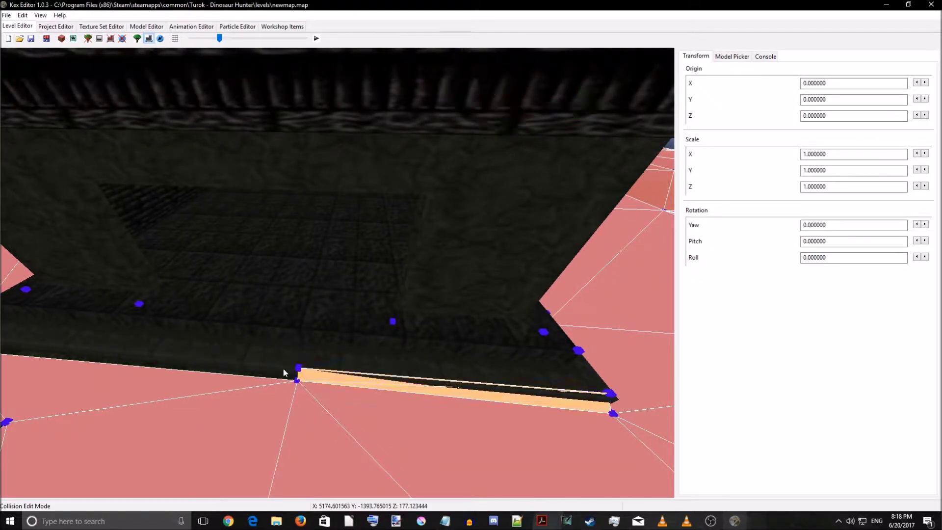
click(311, 378)
key(c)
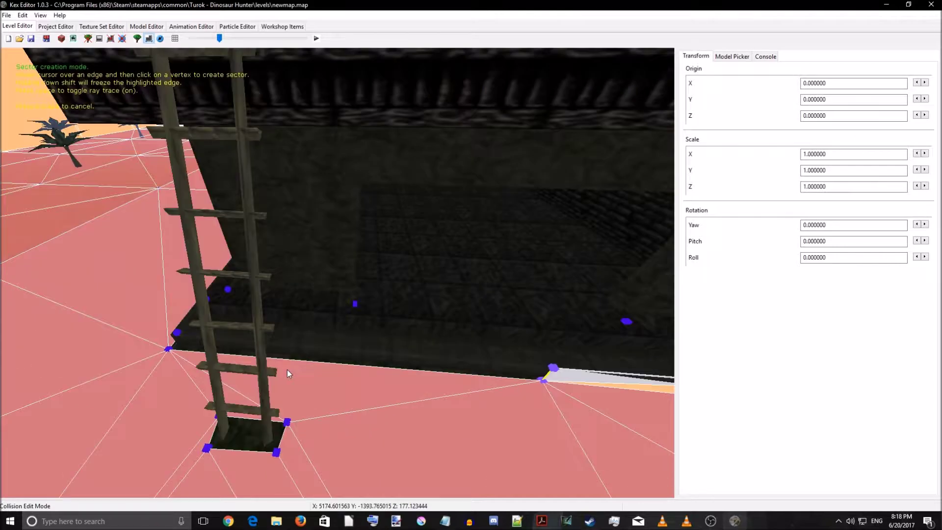
click(177, 334)
key(Escape)
- Adjust the ledge vertex at the corner opposite the ladder along X and Y to fit the temple's edge
right_drag(351, 352, 414, 347)
key(d)
click(468, 327)
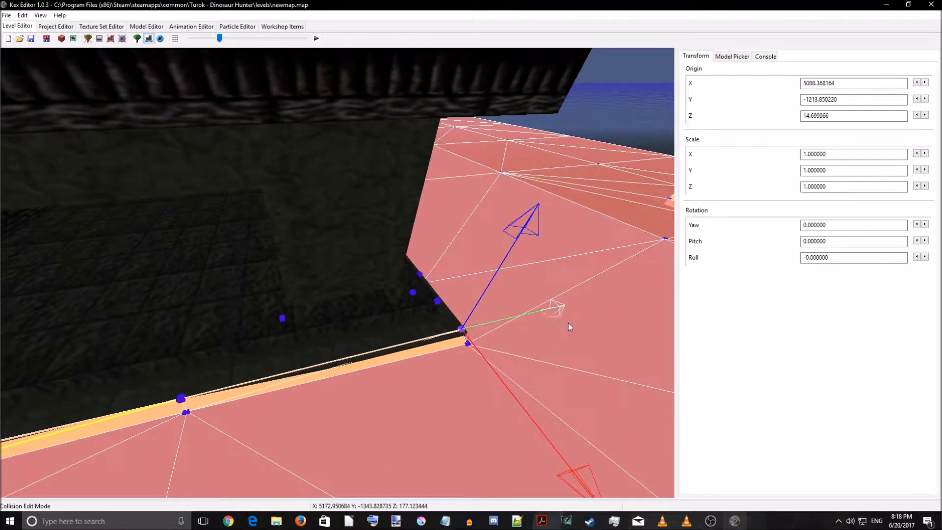
right_drag(556, 380, 600, 428)
drag(540, 399, 546, 405)
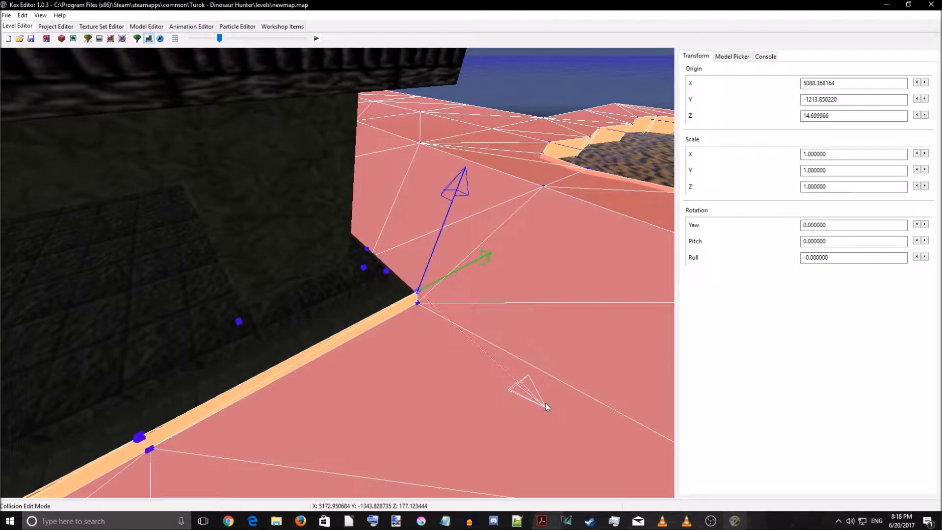
- Nudge the ledge vertex just before that corner slightly along Y
key(d)
right_drag(543, 346, 485, 307)
click(273, 331)
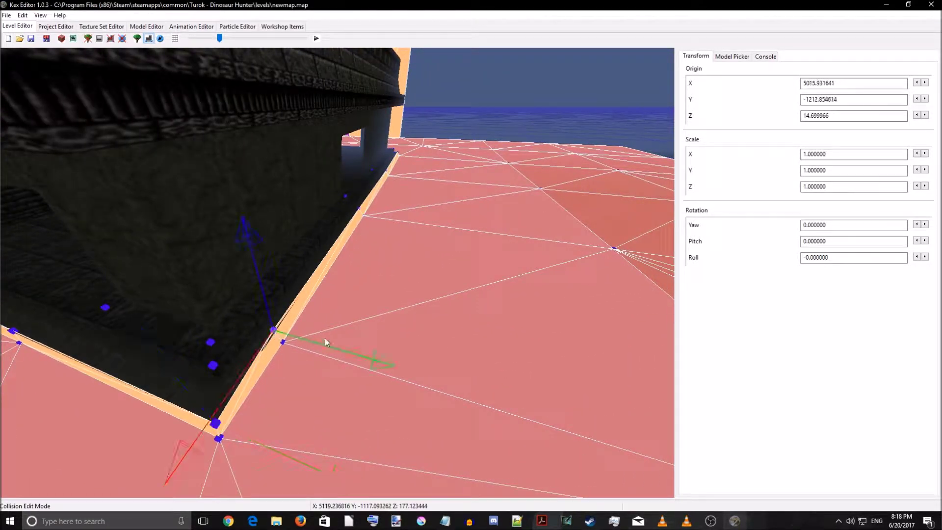
drag(385, 358, 390, 361)
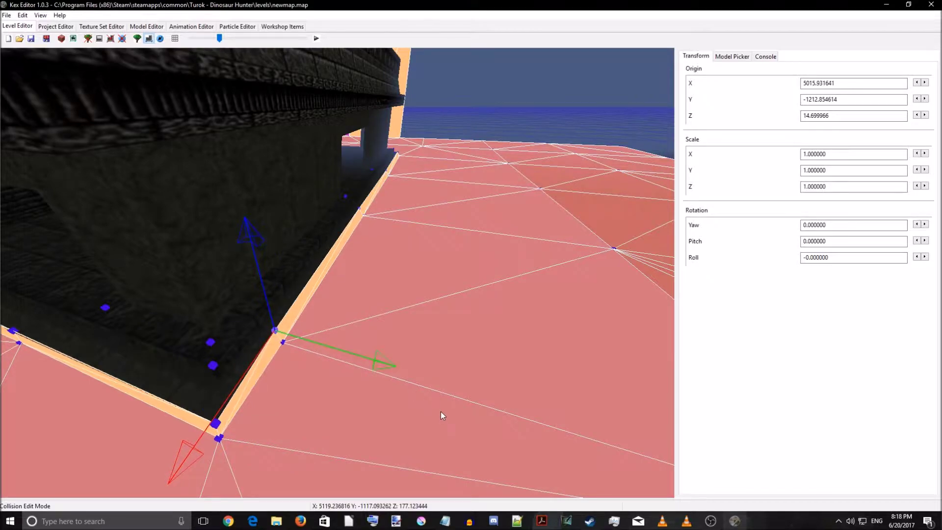
- Select the ledge vertex at the corner beside the ladder and check its alignment with the temple's edge
key(a)
right_drag(416, 422, 434, 410)
key(a)
click(408, 365)
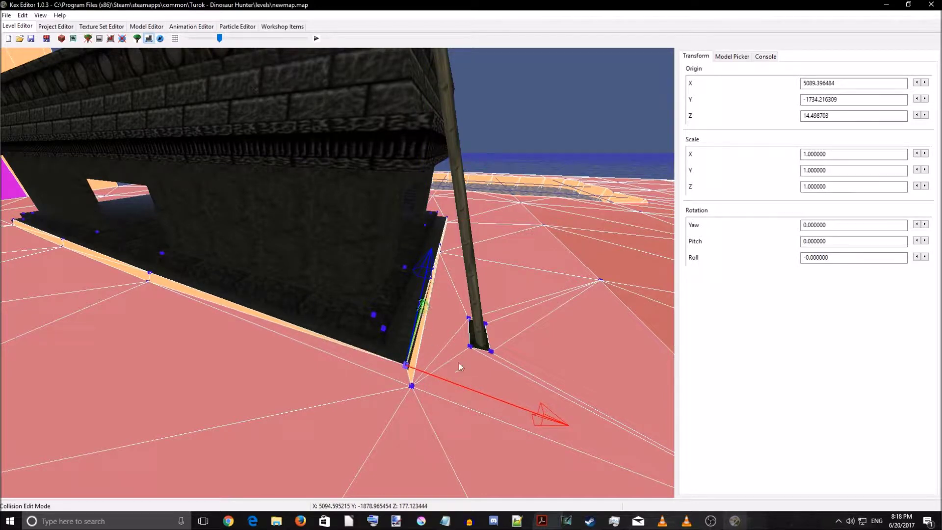
key(d)
key(w)
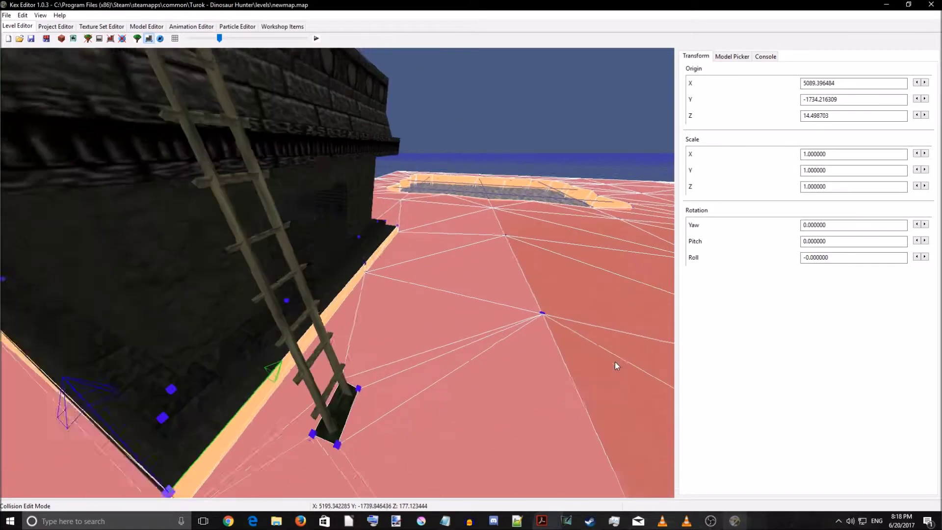
- Align the ledge vertices at the two corners of the temple's far side with its edges, nudging the second along Y
right_drag(610, 359, 514, 358)
key(w)
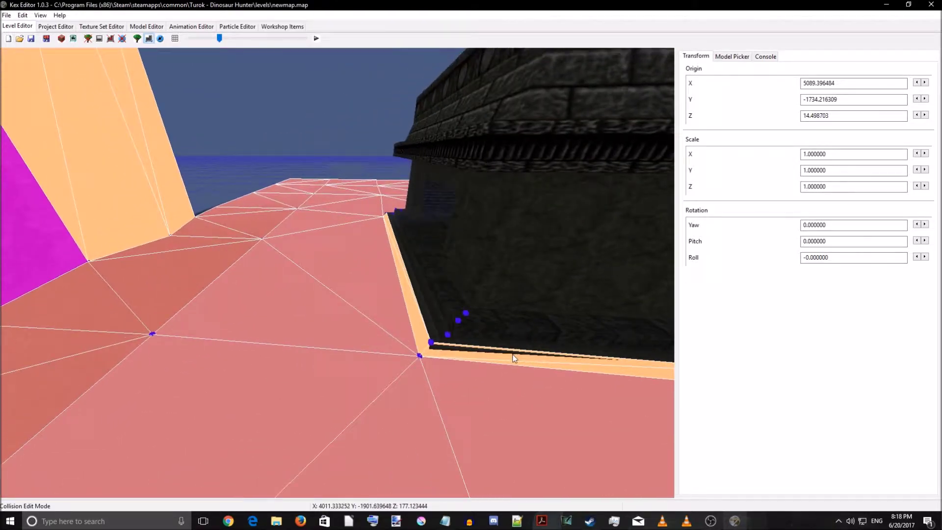
click(433, 343)
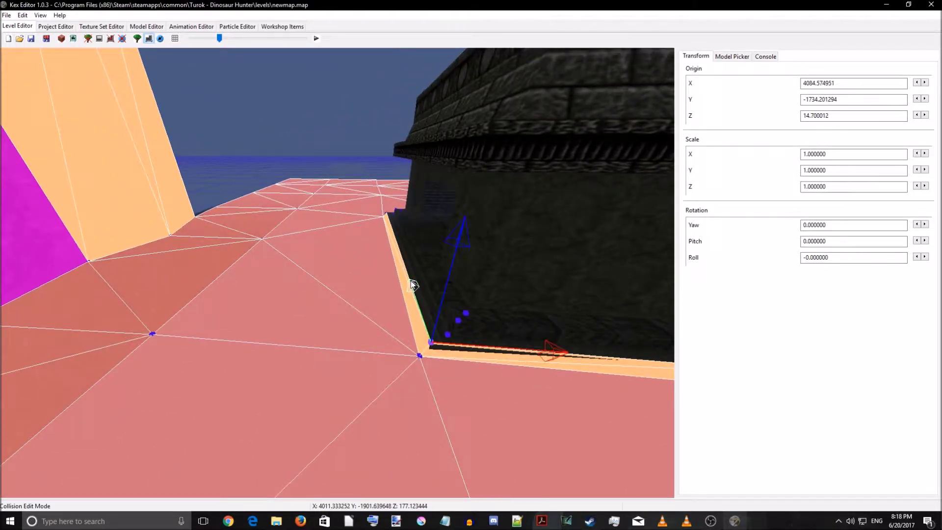
right_drag(492, 400, 390, 382)
click(312, 363)
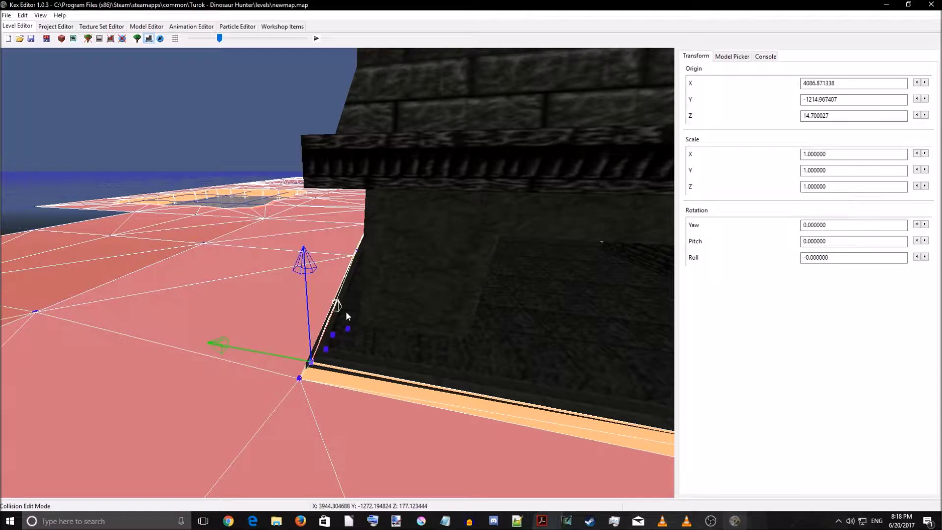
drag(219, 349, 211, 349)
middle_drag(242, 371, 315, 412)
- Inspect the ledge vertex at the corner opposite the ladder and the finished strip around the temple
right_drag(314, 409, 357, 398)
key(a)
click(355, 385)
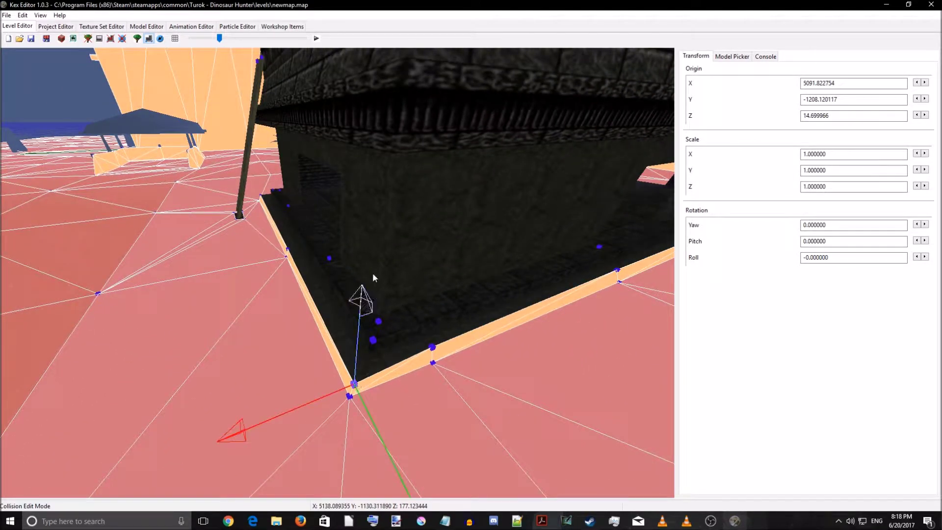
right_drag(437, 402, 529, 367)
mouse_move(339, 307)
right_down()
mouse_move(369, 318)
mouse_move(322, 310)
right_up()
key(v)
mouse_move(408, 329)
right_down()
mouse_move(436, 352)
mouse_move(443, 320)
mouse_move(295, 355)
mouse_move(329, 362)
right_up()
key(Escape)
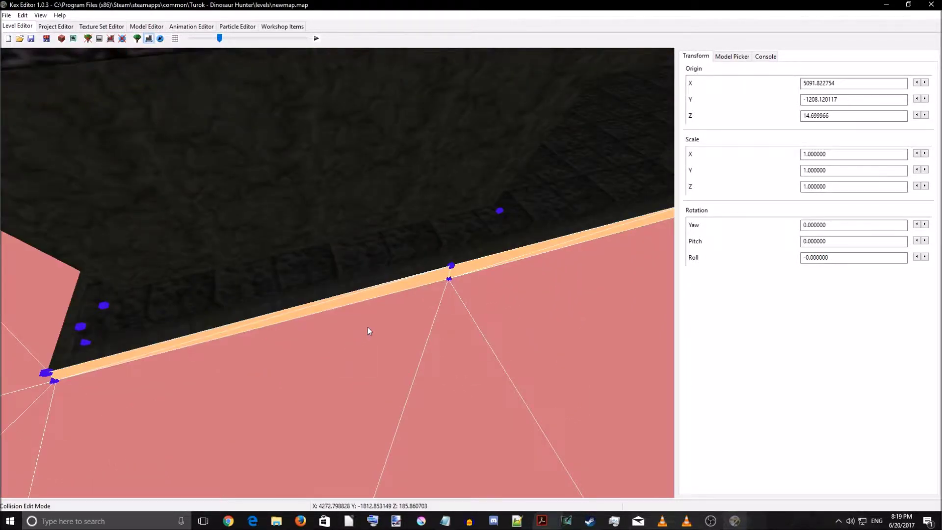
- Create a sector from the ledge edge before the doorway, across the doorway, to the ledge corner vertex beside the ladder
click(315, 304)
key(c)
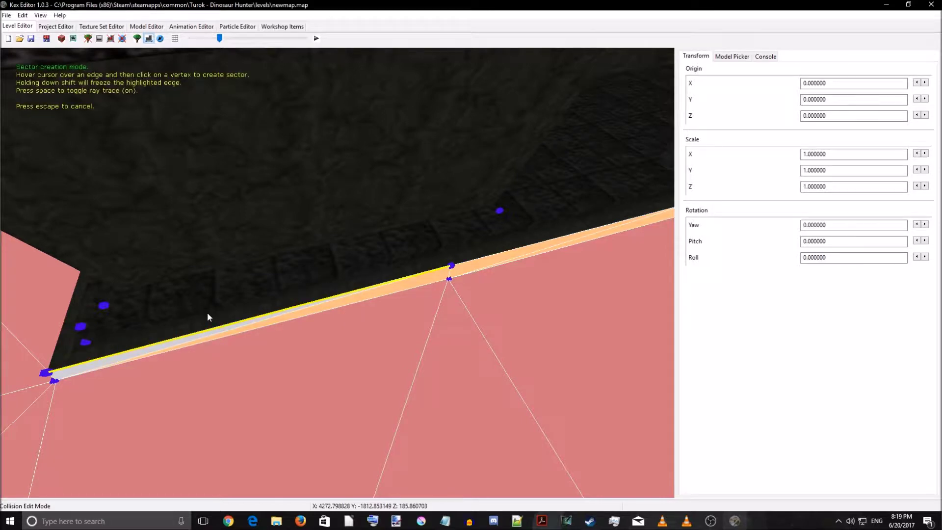
key(a)
right_drag(349, 335, 299, 314)
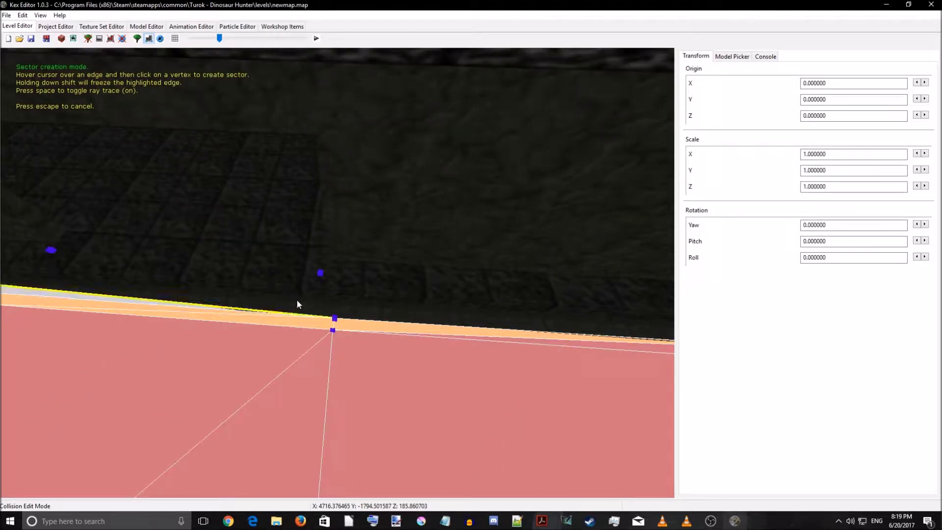
key(a)
key(a)
key(d)
key(d)
right_drag(411, 276, 408, 275)
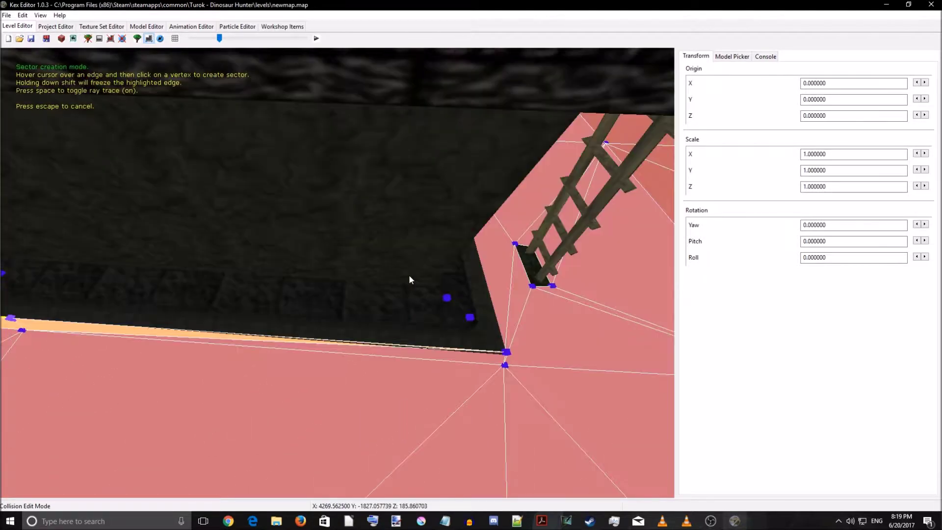
click(507, 351)
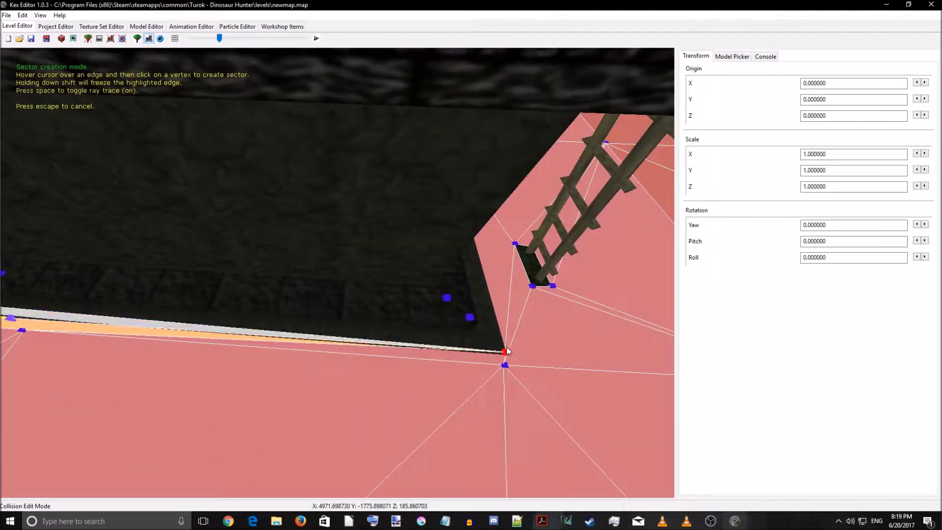
- Plot a vertex just inside the ledge corner beside the ladder and create a sector to it from the long ledge edge
key(v)
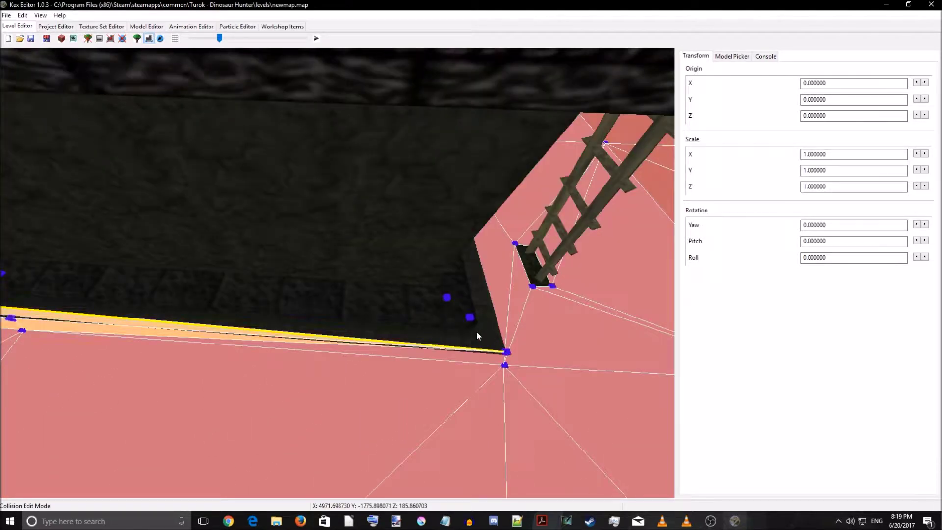
middle_click(476, 333)
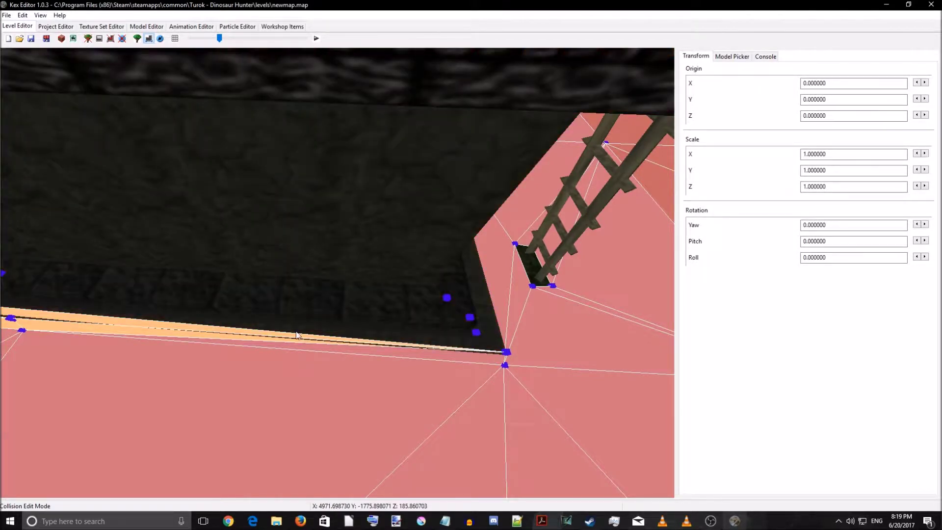
key(c)
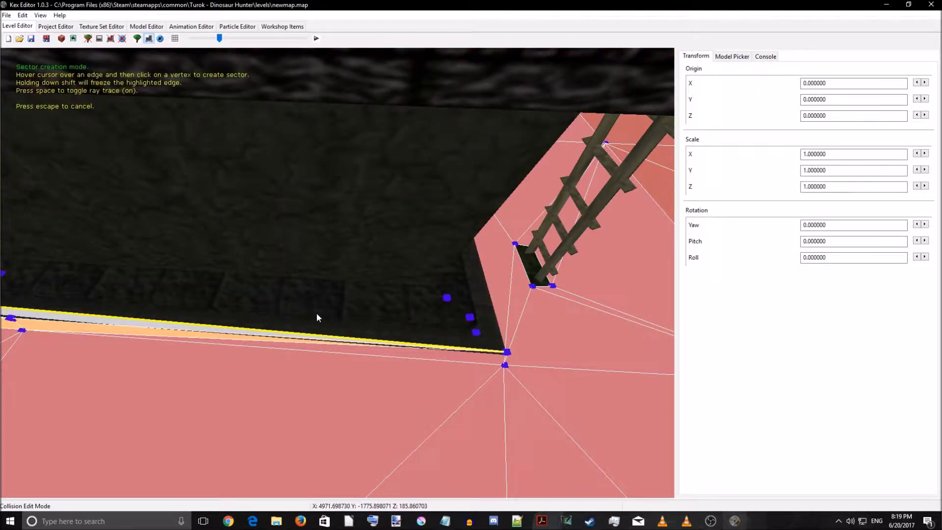
click(479, 334)
- Extend the ledge-top sectors to the far end of this side and around to the inner vertex at the next corner
key(a)
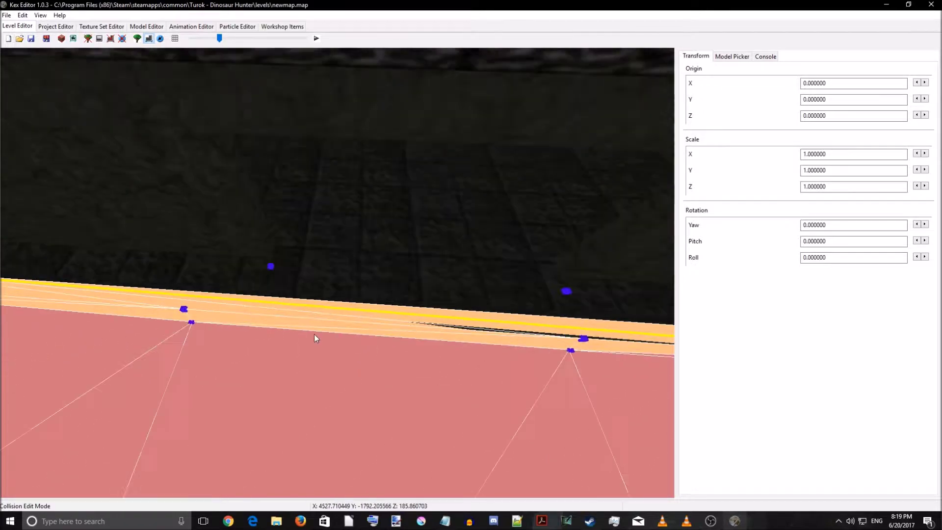
right_drag(307, 335, 372, 298)
key(a)
key(a)
key(a)
click(427, 323)
key(a)
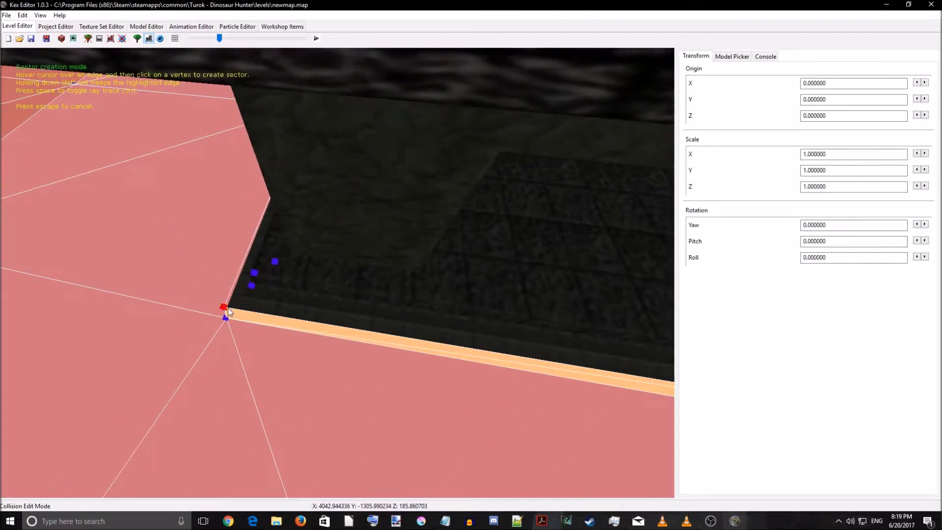
click(251, 286)
- Create ledge-top sectors along the next doorway side, reaching the ledge vertex past the doorway
right_drag(249, 319, 395, 337)
key(a)
click(378, 283)
key(c)
mouse_move(364, 299)
right_down()
mouse_move(331, 314)
mouse_move(312, 307)
mouse_move(347, 307)
right_up()
key(a)
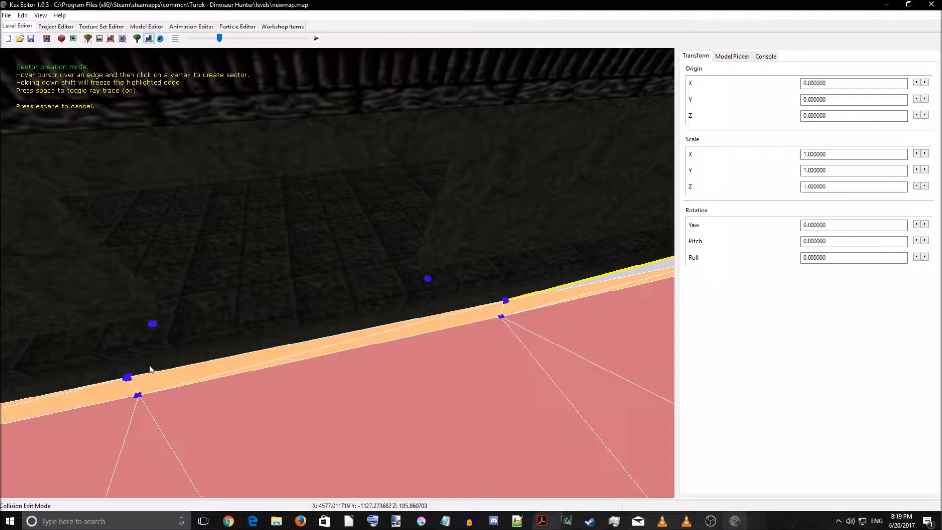
click(123, 374)
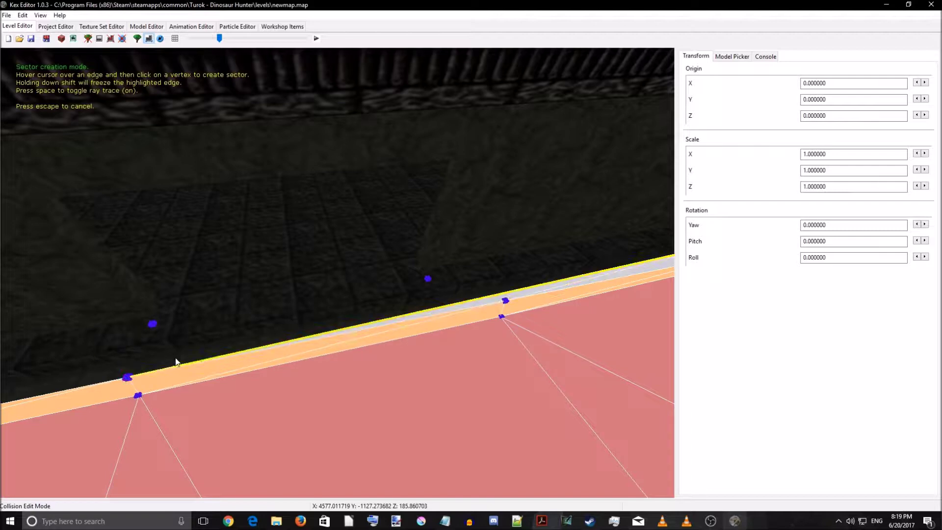
- Extend the ledge-top sectors from the doorway to the last ledge vertex before the side's far corner
right_drag(184, 349, 159, 348)
key(a)
key(a)
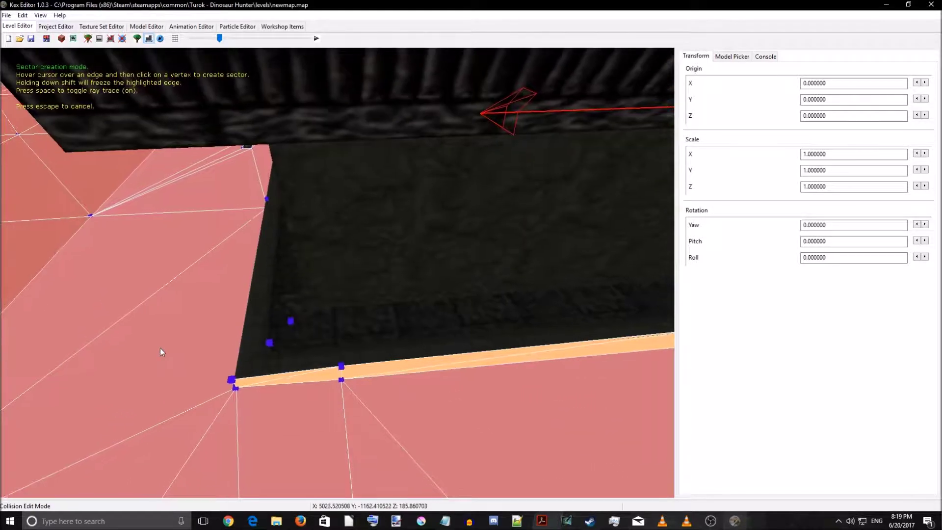
click(346, 365)
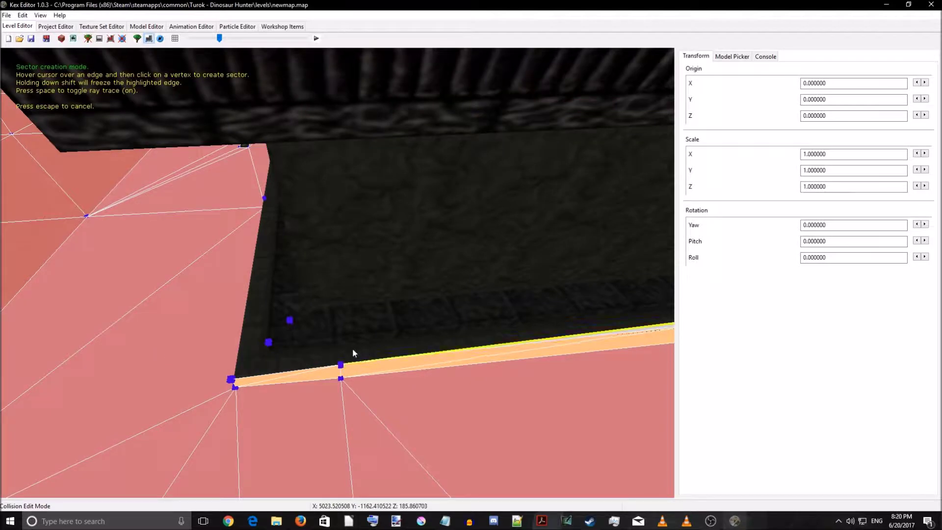
- Try to create a sector from the long ledge edge directly to the corner vertex
click(231, 378)
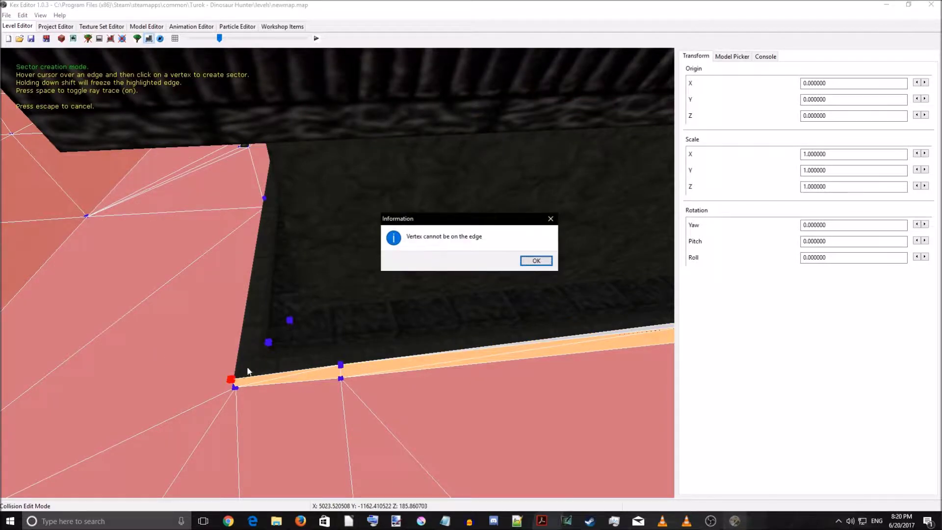
key(Return)
key(a)
right_drag(411, 336, 423, 330)
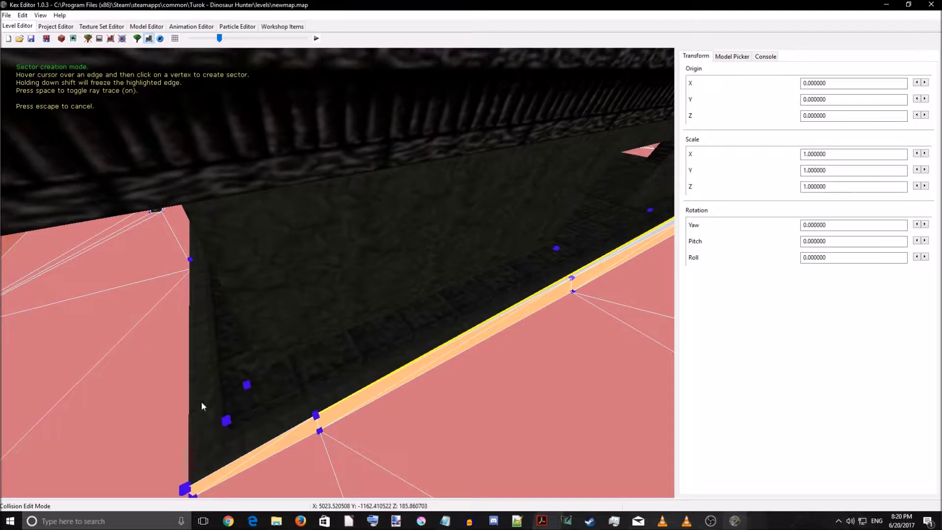
click(186, 484)
key(Return)
- Plot a vertex on the ledge just inside the last vertex before the corner and create a sector to it from the long ledge edge
right_drag(261, 444, 244, 432)
key(v)
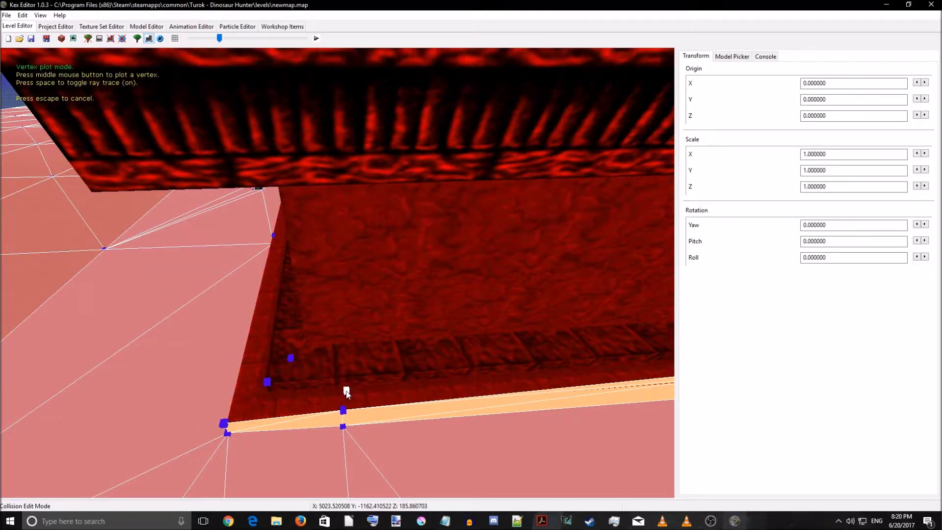
middle_click(343, 391)
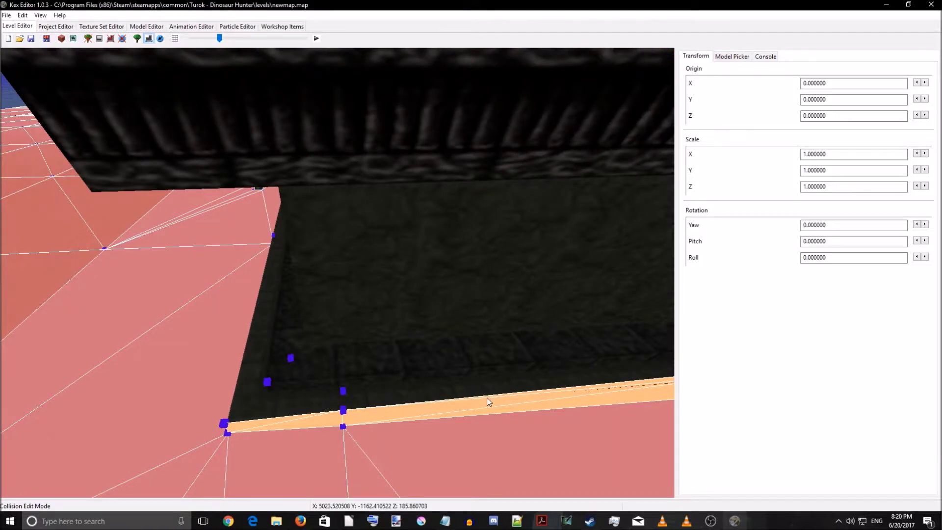
key(d)
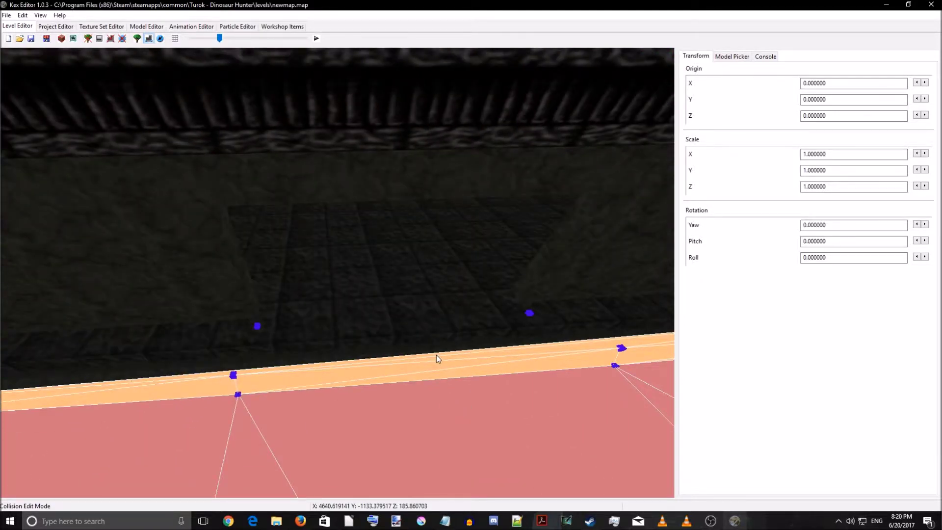
key(c)
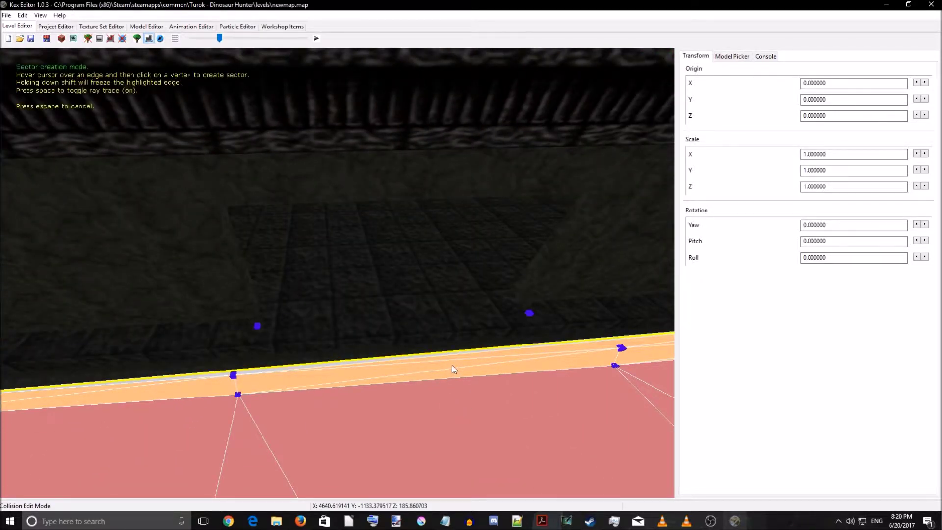
key(a)
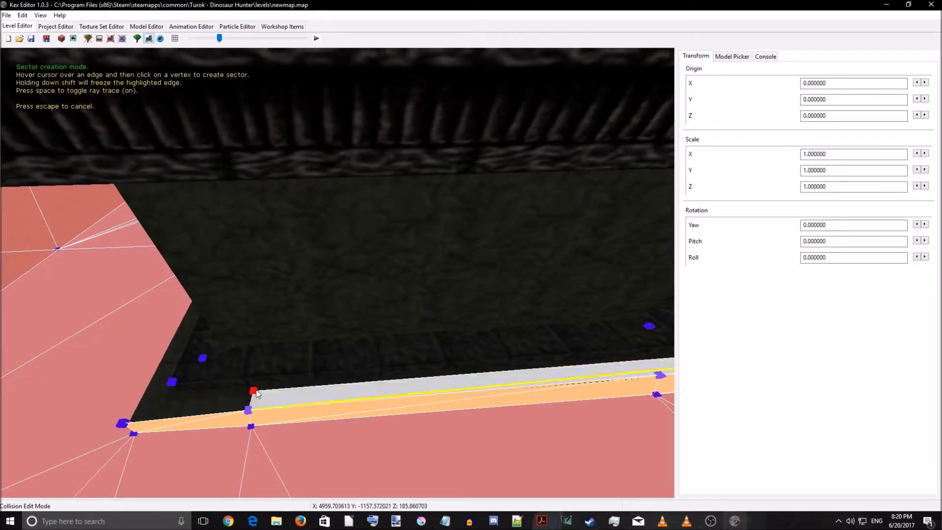
click(254, 391)
- Examine the ledge-top sectors along the doorway side and at both of its corners
key(d)
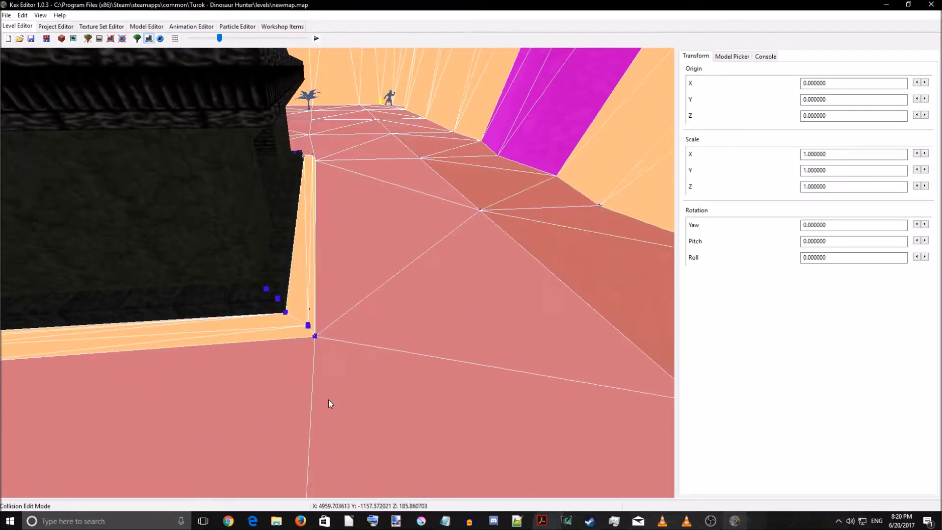
key(a)
key(s)
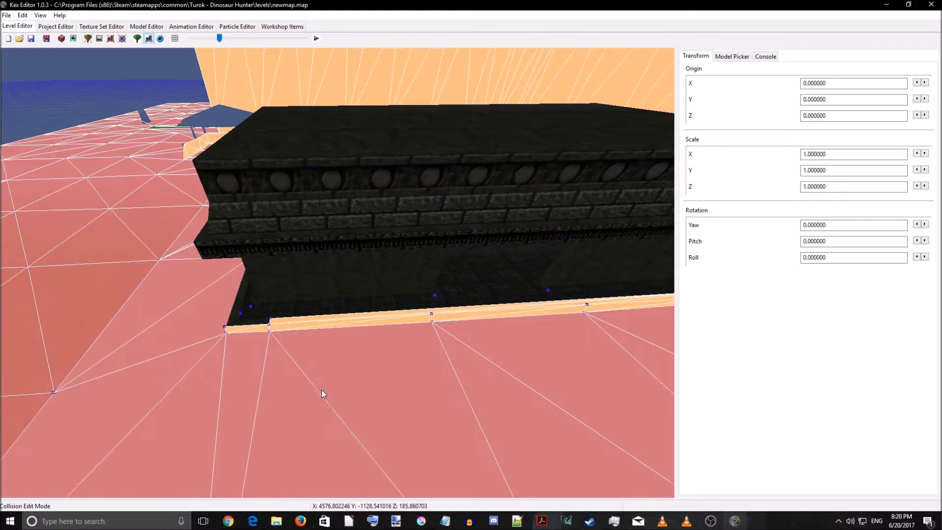
key(w)
key(s)
key(a)
key(w)
right_drag(362, 412, 393, 443)
key(s)
key(d)
key(s)
key(a)
- Create a sector from the short edge at the newly plotted vertex to the ledge corner vertex
key(w)
key(s)
key(w)
key(w)
key(s)
key(w)
key(c)
click(368, 344)
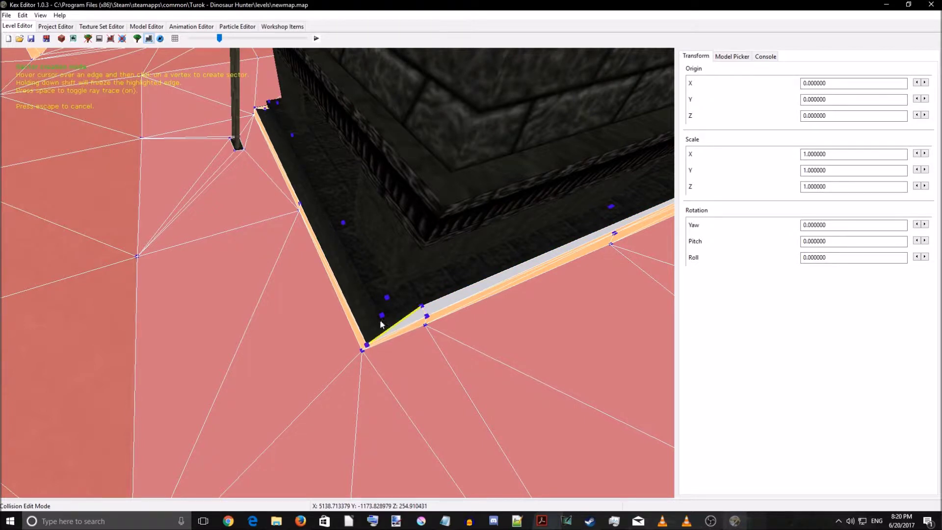
- Try a sector from the diagonal corner edge to the existing inner corner vertex, and delete that sector
right_drag(425, 354, 474, 326)
key(w)
key(s)
key(w)
click(409, 307)
click(418, 322)
key(Delete)
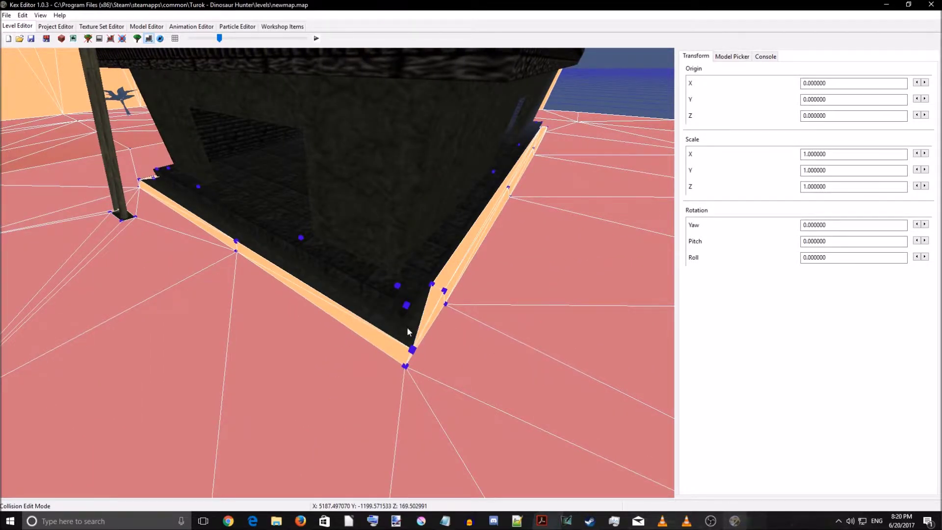
- Plot a vertex between the ledge corner and the inner corner vertex and create a sector to it from the diagonal edge
click(405, 325)
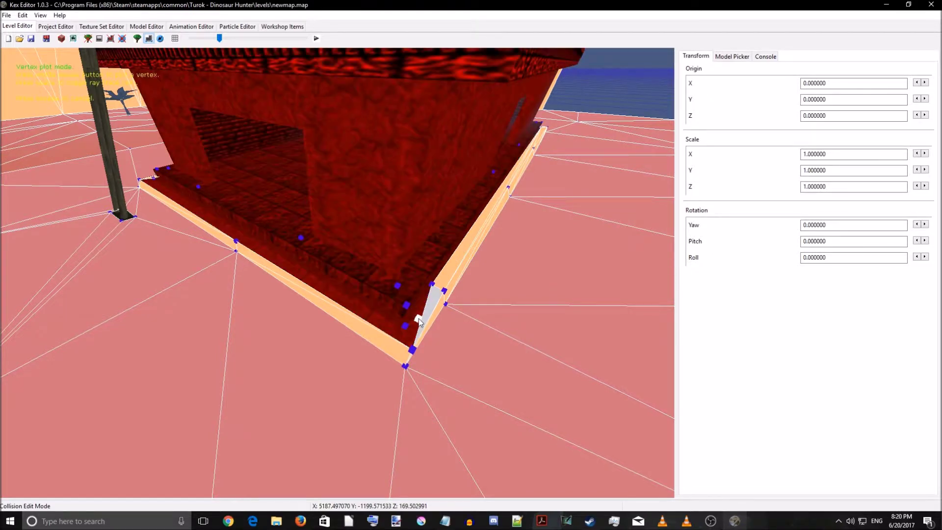
key(v)
key(Escape)
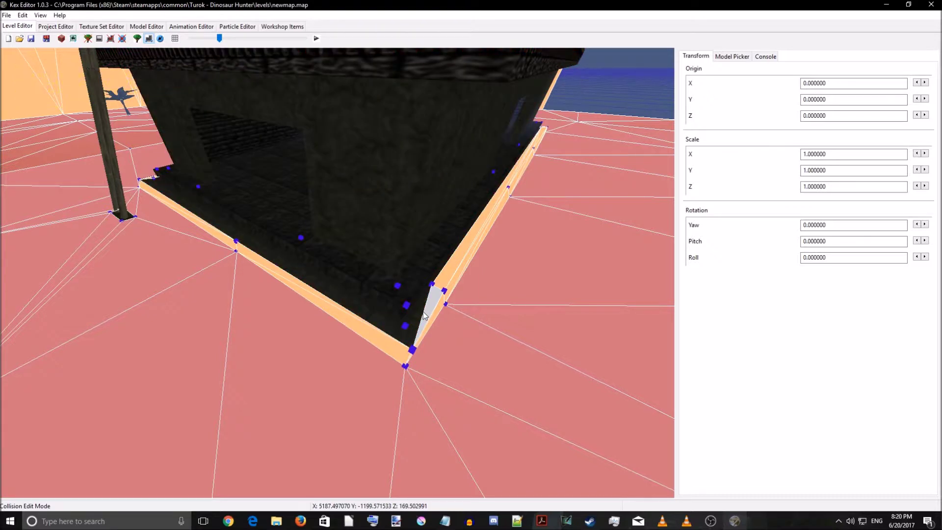
key(c)
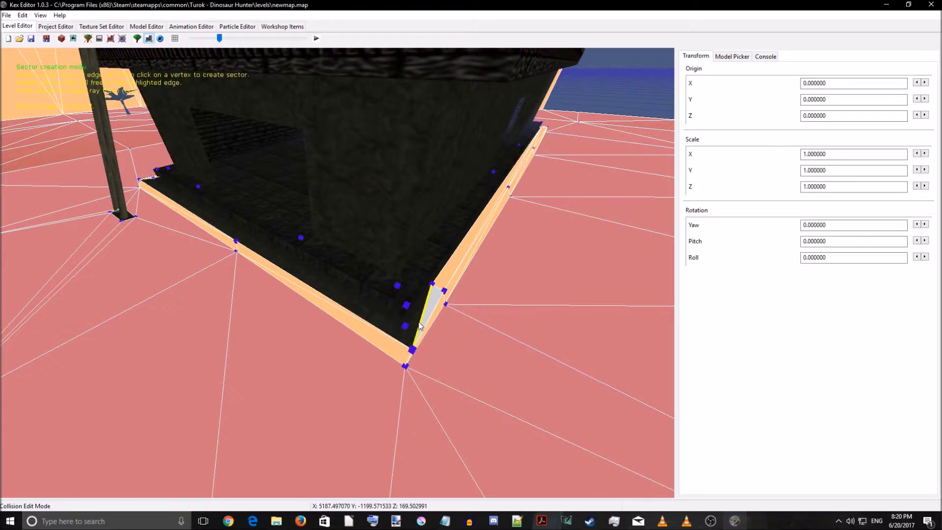
click(405, 326)
- Create ledge-top sectors along the ladder side to the outer corner vertex beside the ladder and the vertex just inside it
right_drag(373, 307, 447, 328)
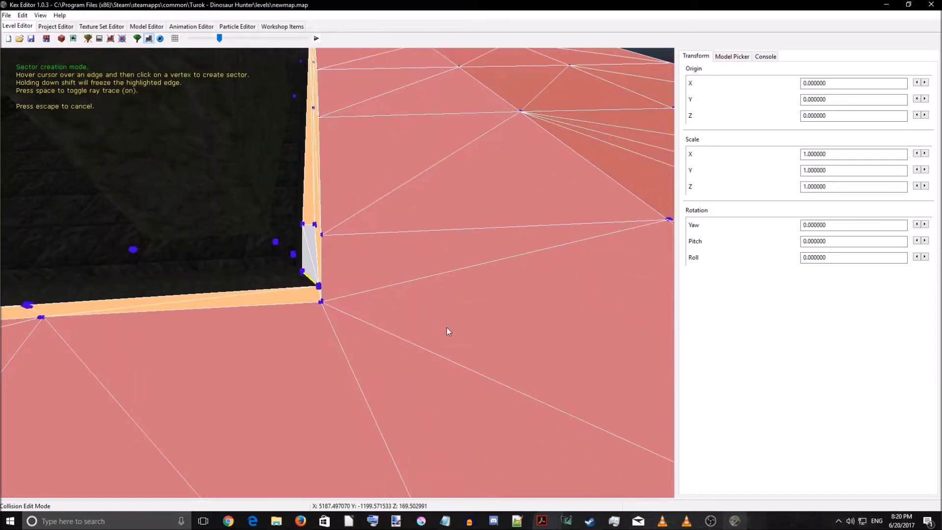
right_drag(357, 352, 316, 328)
click(311, 345)
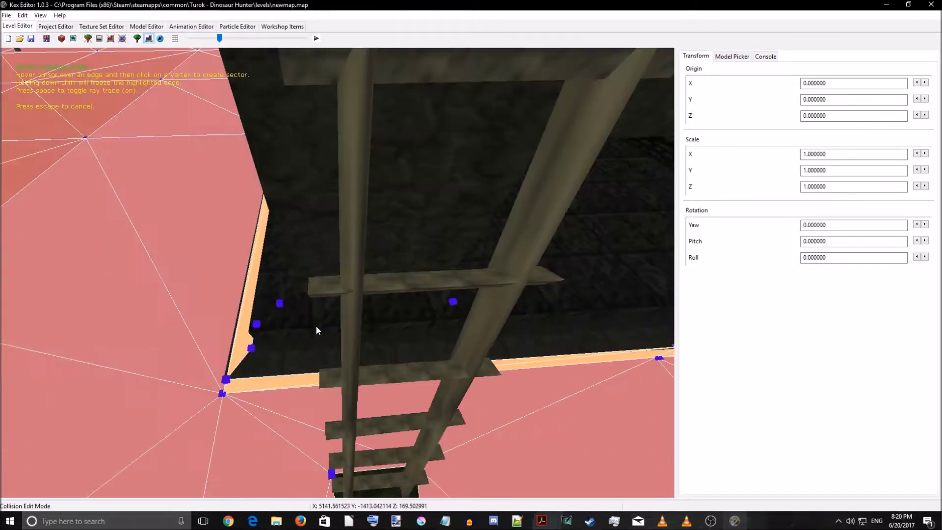
click(226, 379)
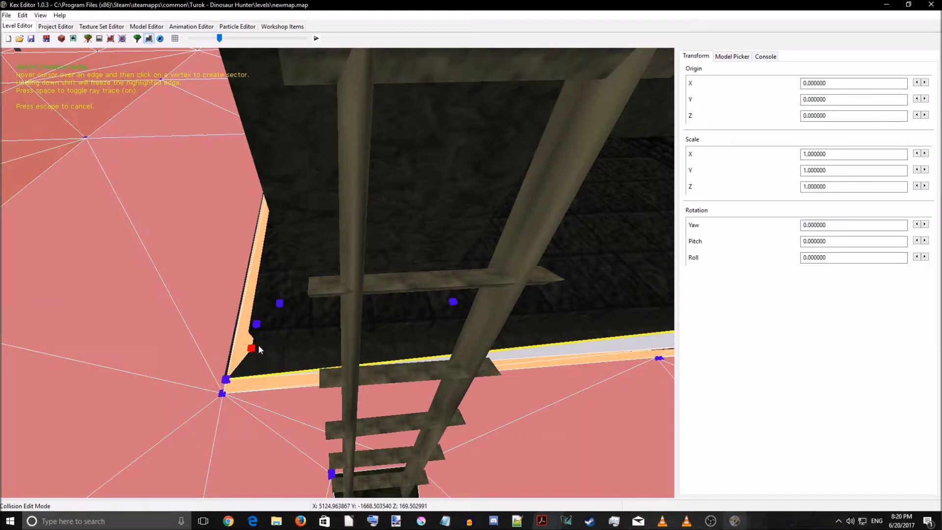
click(258, 345)
key(Escape)
- Create a sector from the short ledge edge at the corner opposite the ladder to the inner corner vertex
key(d)
right_drag(363, 355, 333, 369)
click(343, 364)
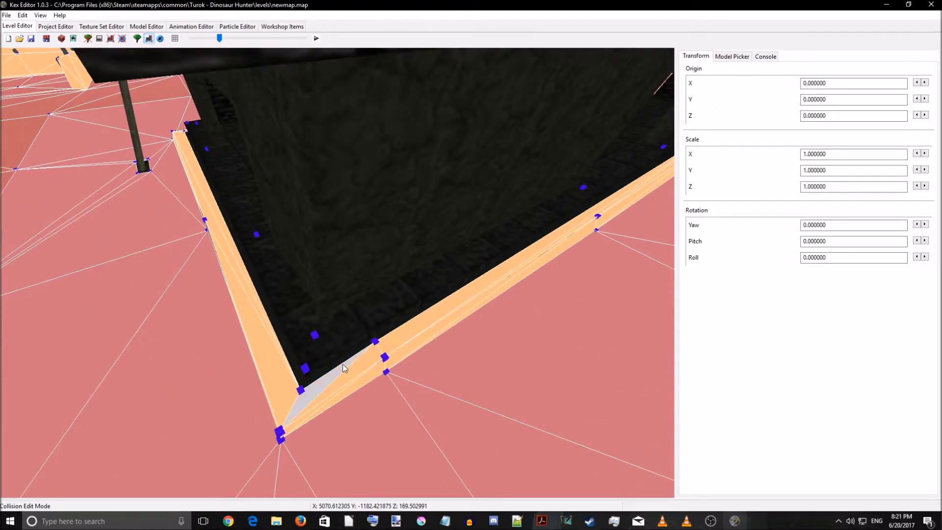
key(c)
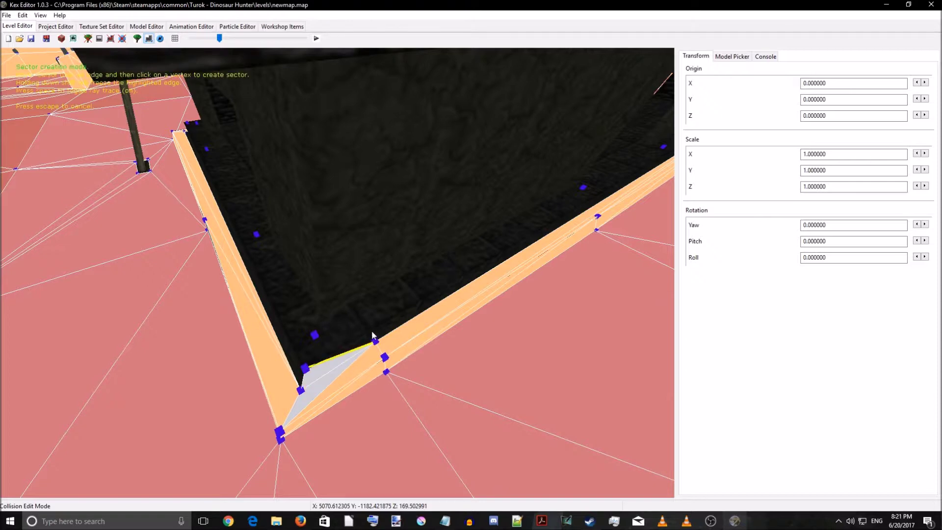
- Extend the inner ledge sectors along the doorway side to the inner corner vertex at its far end
right_drag(557, 249, 513, 246)
key(d)
key(d)
key(a)
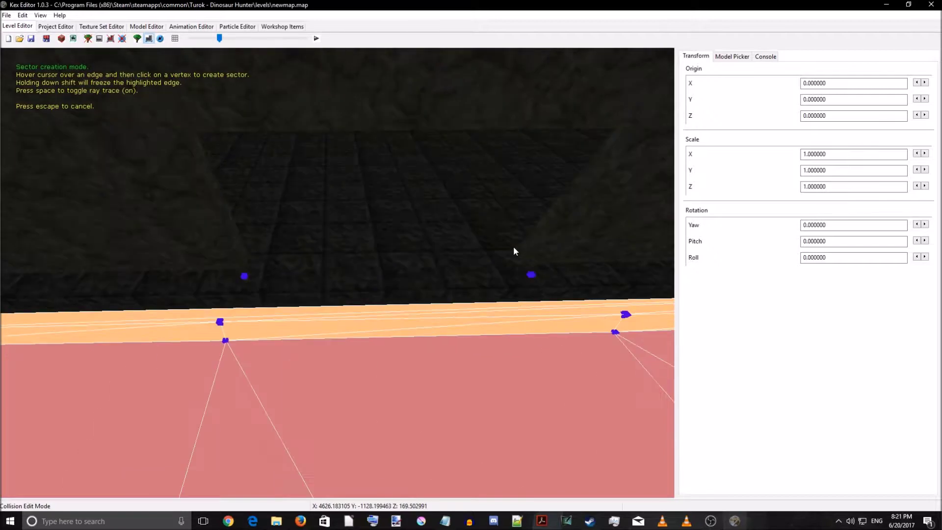
key(d)
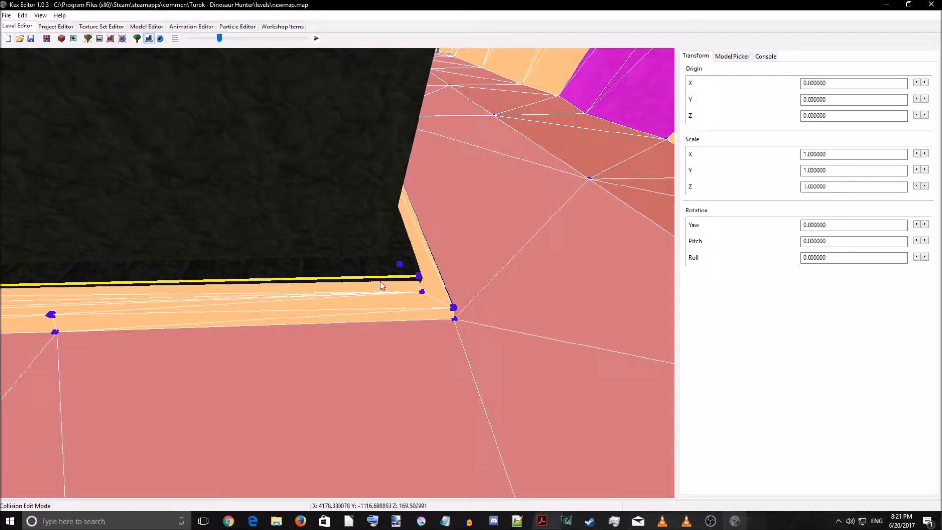
- Create a sector from the ladder side's ledge edge to the inner corner vertex beside the ladder
key(a)
key(s)
right_drag(354, 312, 399, 328)
click(372, 323)
click(376, 330)
key(c)
mouse_move(364, 330)
right_down()
mouse_move(422, 333)
mouse_move(345, 331)
right_up()
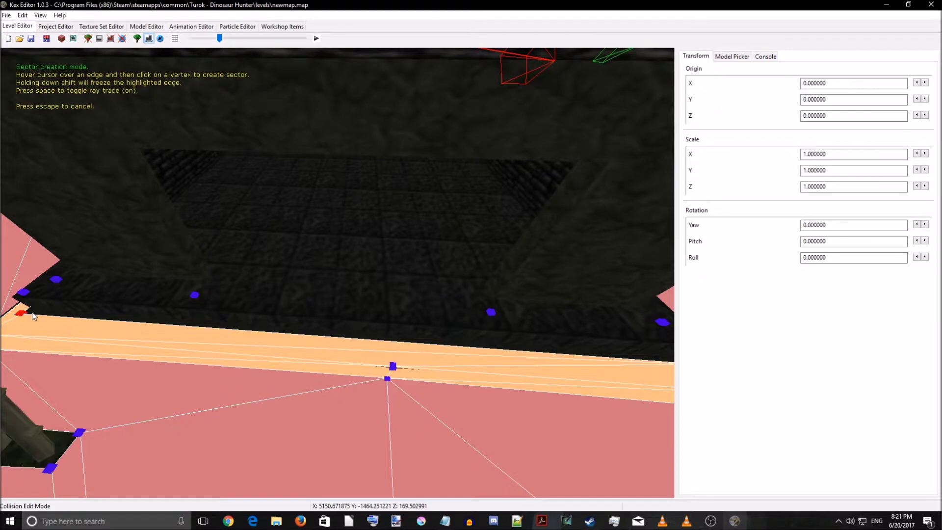
click(36, 290)
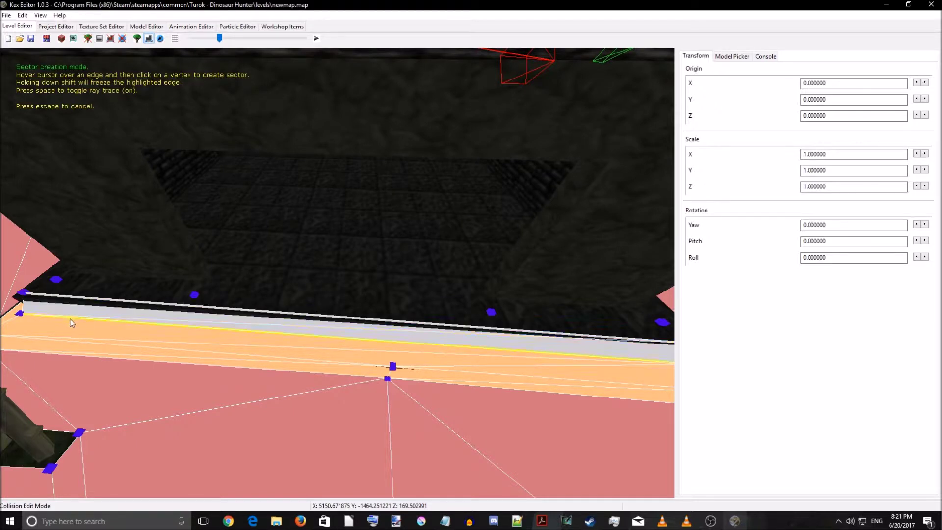
- Shift the inner corner vertex beside the ladder along X to about 5062.70
key(Escape)
click(28, 294)
right_drag(191, 333, 243, 399)
drag(244, 440, 241, 460)
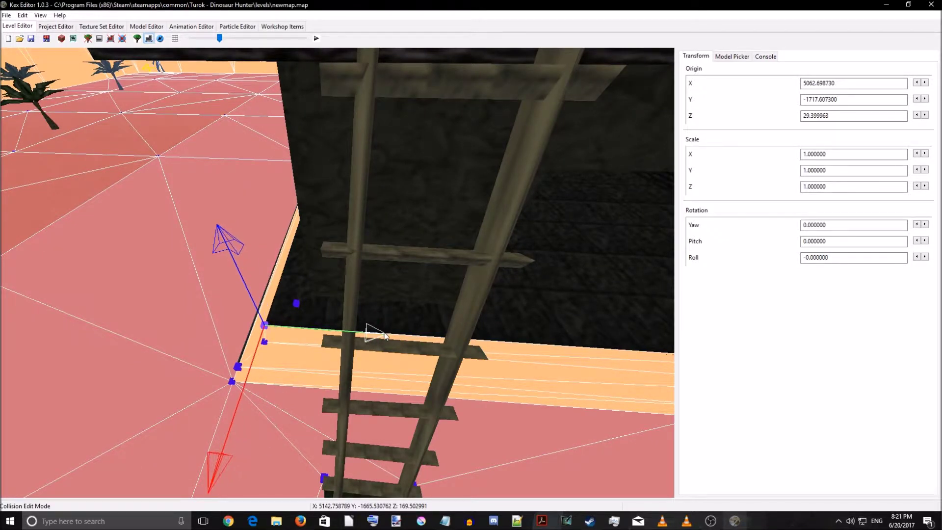
key(a)
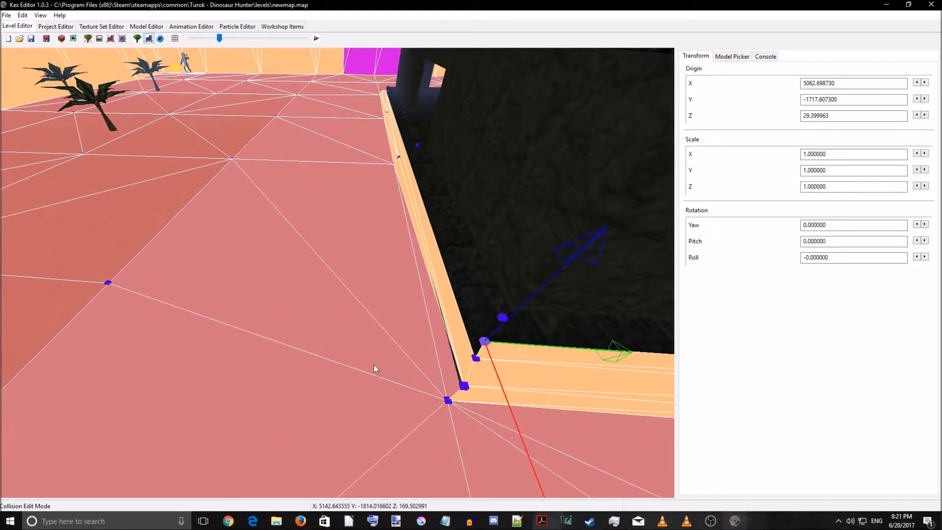
right_drag(374, 369, 488, 358)
click(317, 307)
- Extend the inner ledge sectors from the ladder corner along the long side to the inner vertex at its far corner
key(c)
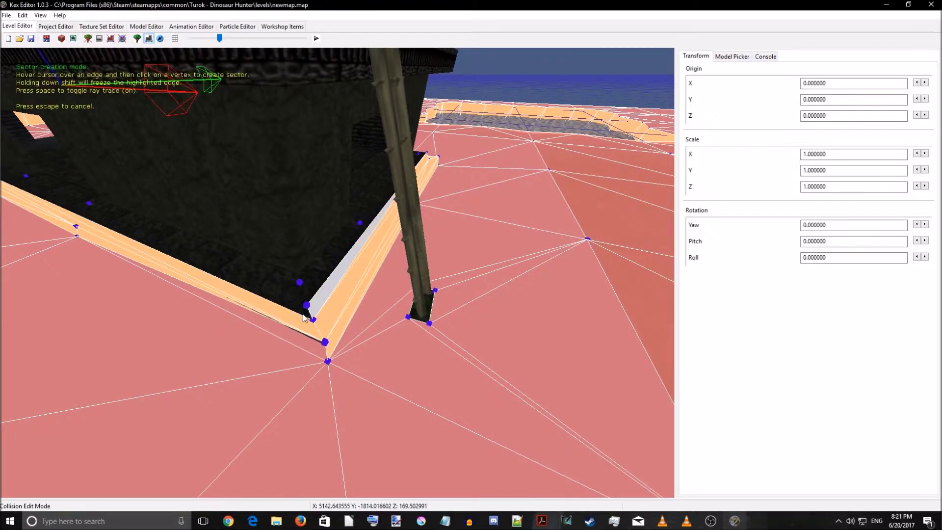
key(w)
key(a)
right_drag(296, 319, 238, 307)
key(a)
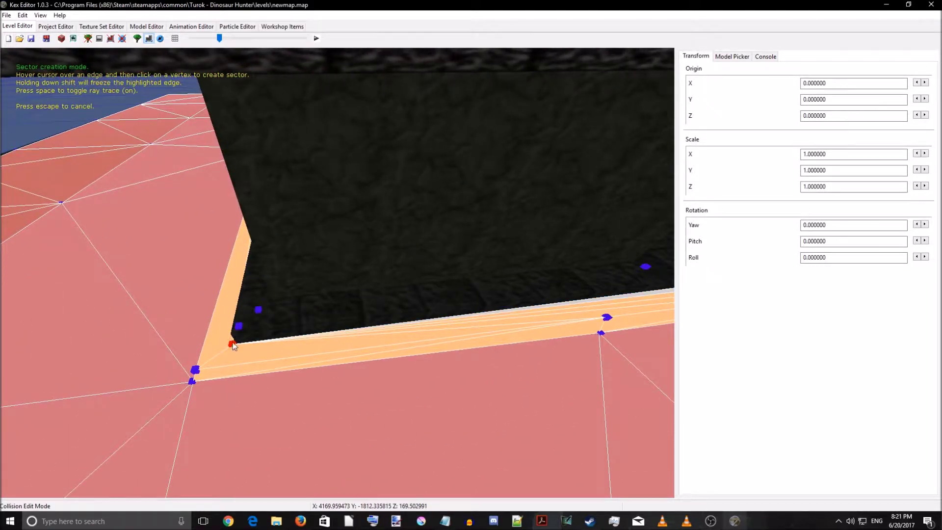
click(240, 327)
key(Escape)
- Move the inner vertex at the long side's far corner to about X 4105.66, Y -1721.74 and raise it slightly
click(240, 329)
drag(352, 318, 343, 319)
drag(248, 262, 251, 267)
middle_drag(276, 443, 339, 421)
right_drag(339, 422, 442, 405)
mouse_move(442, 405)
middle_down()
mouse_move(423, 425)
mouse_move(452, 419)
middle_up()
key(ctrl)
click(172, 338)
click(161, 336)
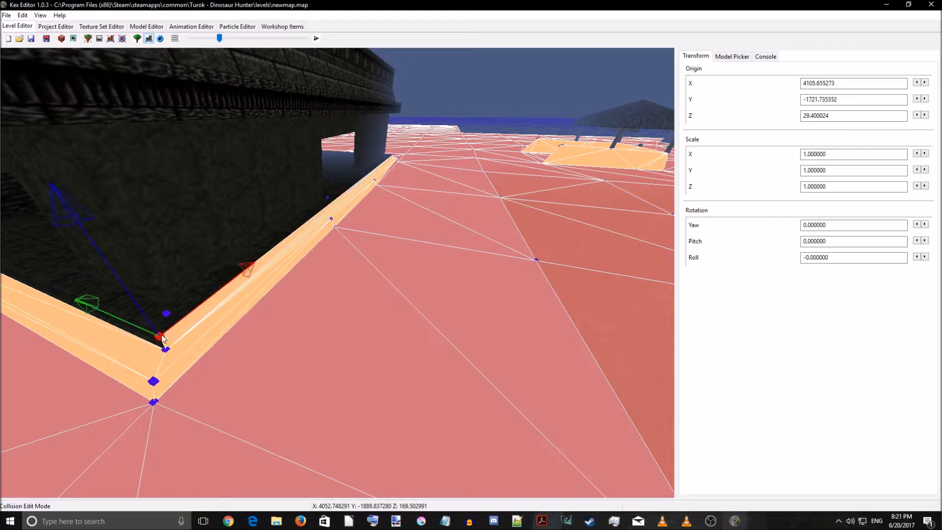
drag(78, 188, 80, 182)
click(176, 338)
- Create a sector from the remaining side's ledge edge to the inner vertex at its next corner
key(c)
key(a)
right_drag(153, 348, 192, 344)
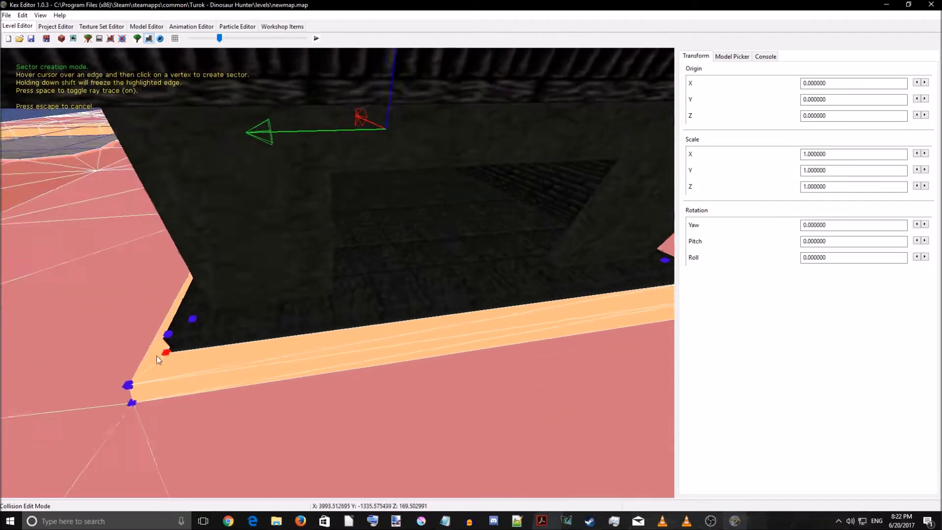
- Create a sector from the front ledge's upper edge to the corner vertex and move that vertex to about X 4110, Y -1229
shift+click(207, 341)
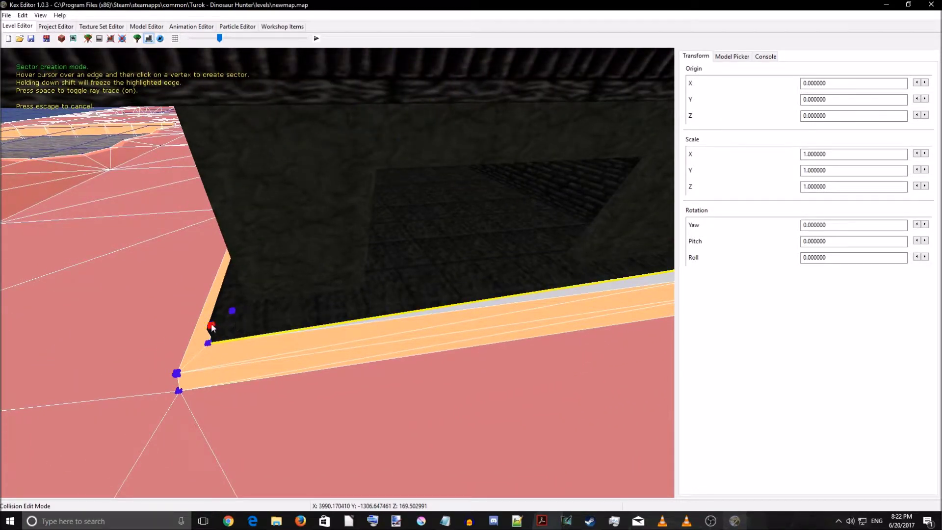
click(212, 328)
drag(96, 344, 79, 345)
drag(232, 261, 234, 263)
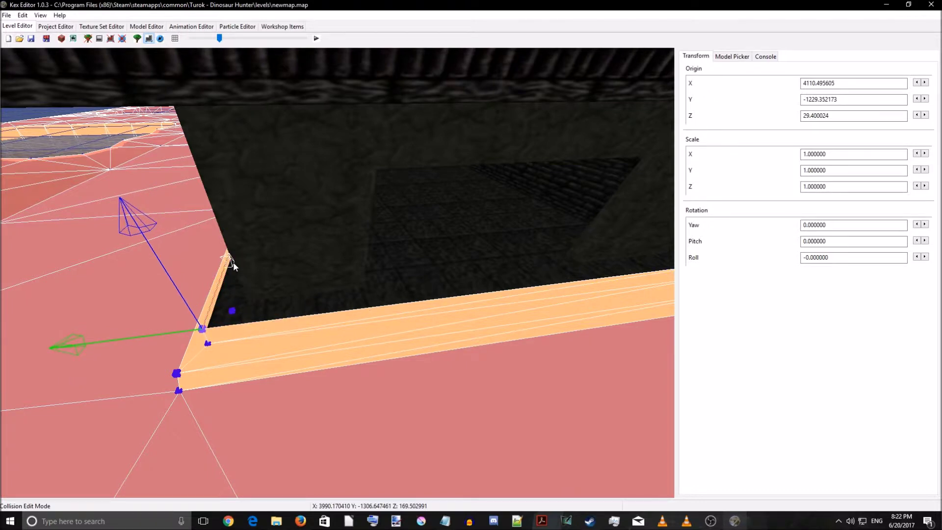
- Adjust the position of the lower vertex at the same ledge corner
click(286, 313)
right_drag(287, 312, 452, 371)
click(337, 366)
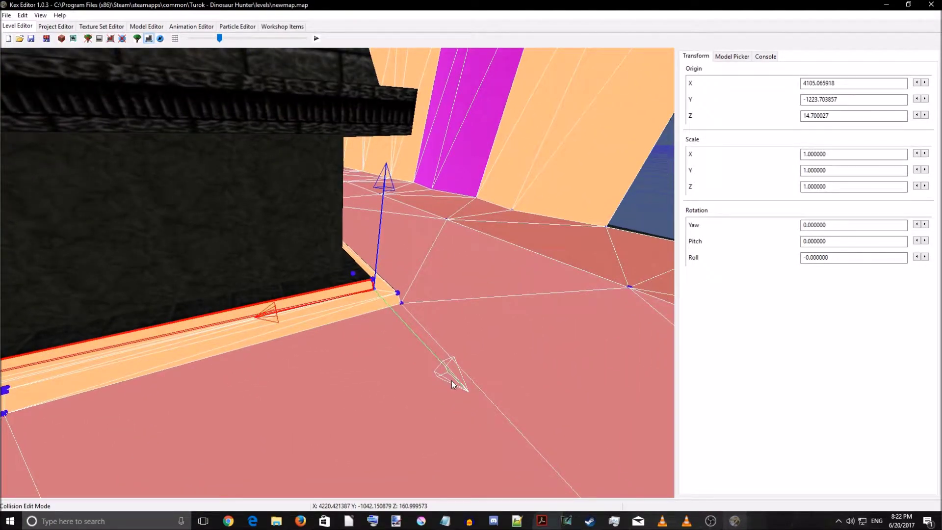
right_drag(449, 381, 305, 376)
- Try to create a sector from the long side's upper ledge edge to the vertex at the building's corner
click(335, 347)
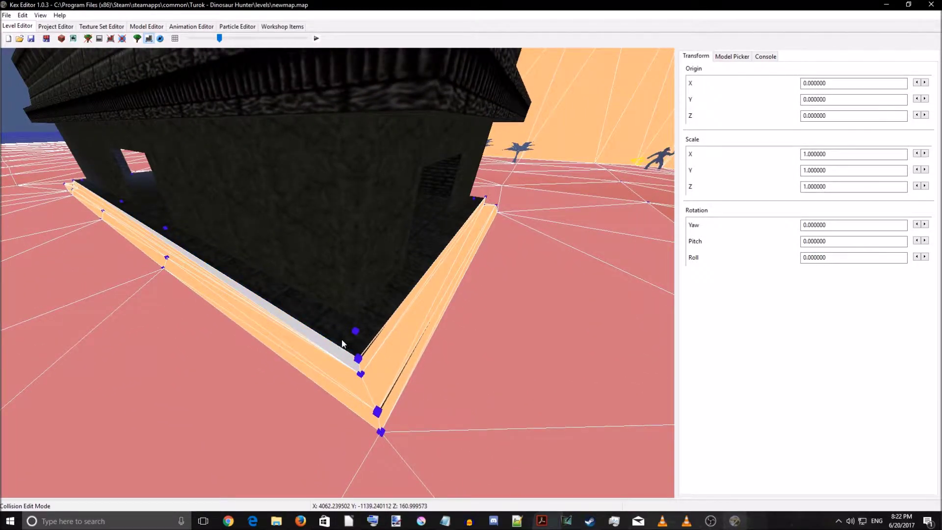
key(c)
click(359, 330)
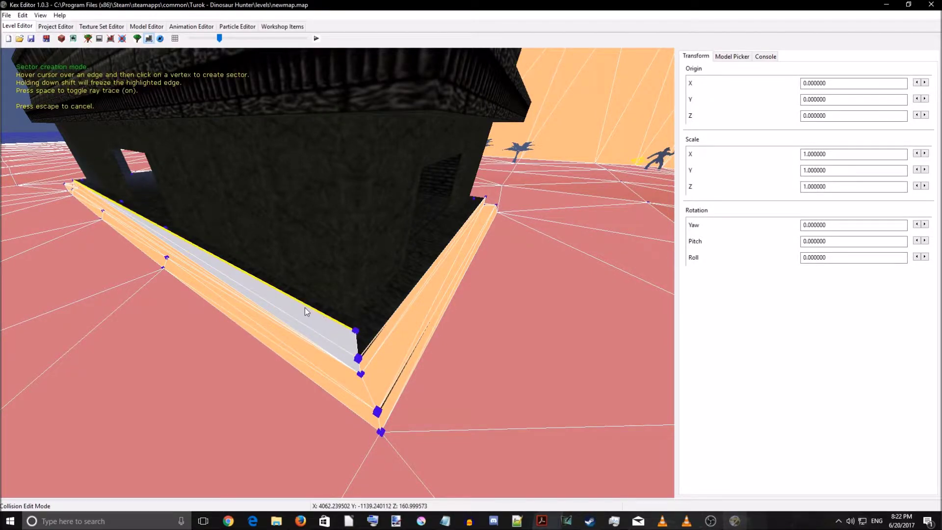
key(Escape)
- Create top ledge sectors along the long side, connecting both doorway vertices and the inner corner vertices at each end
right_drag(347, 340, 396, 329)
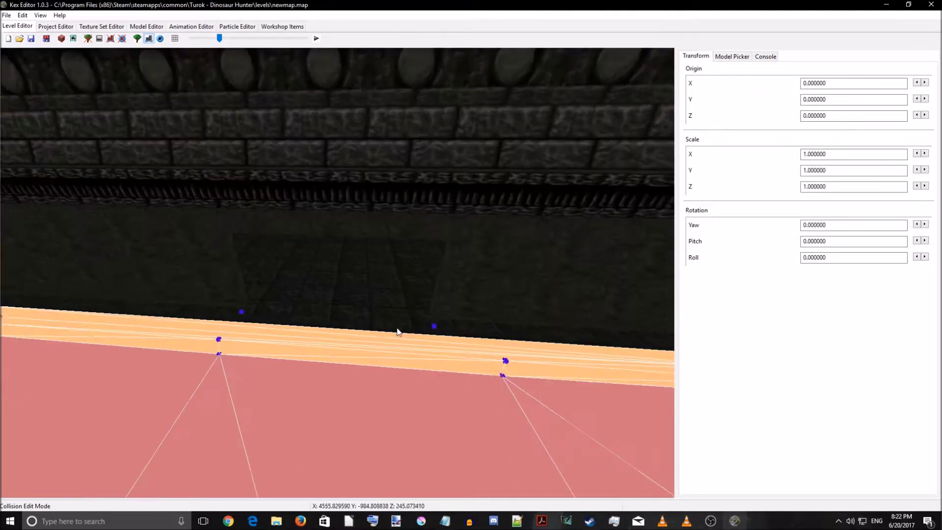
key(c)
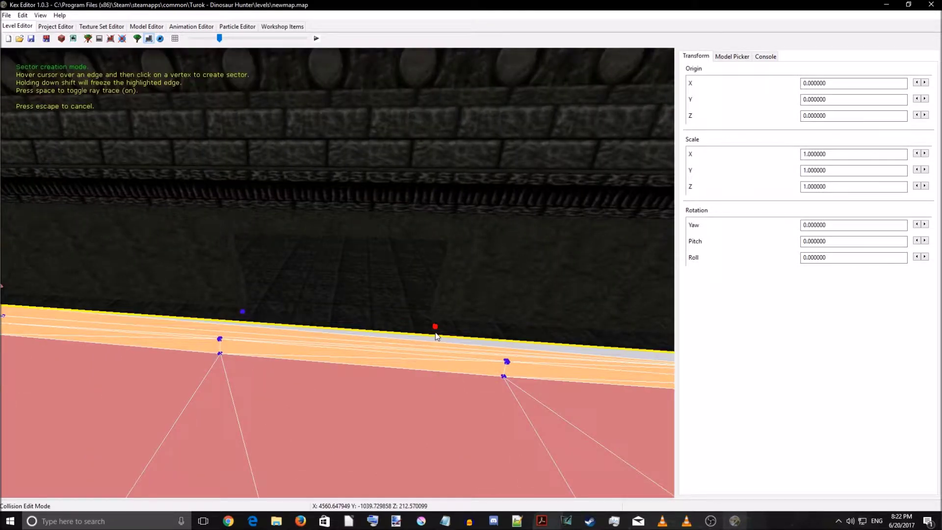
click(436, 329)
key(d)
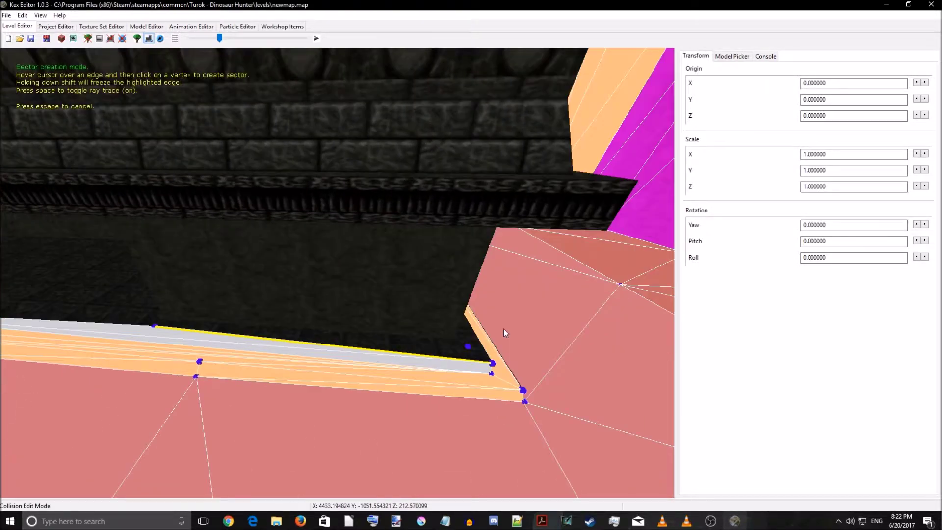
click(469, 345)
key(a)
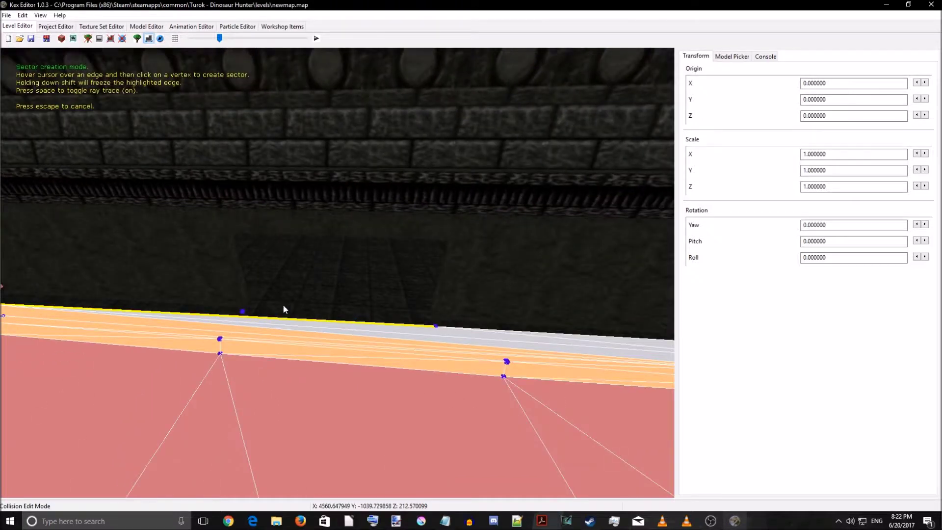
key(d)
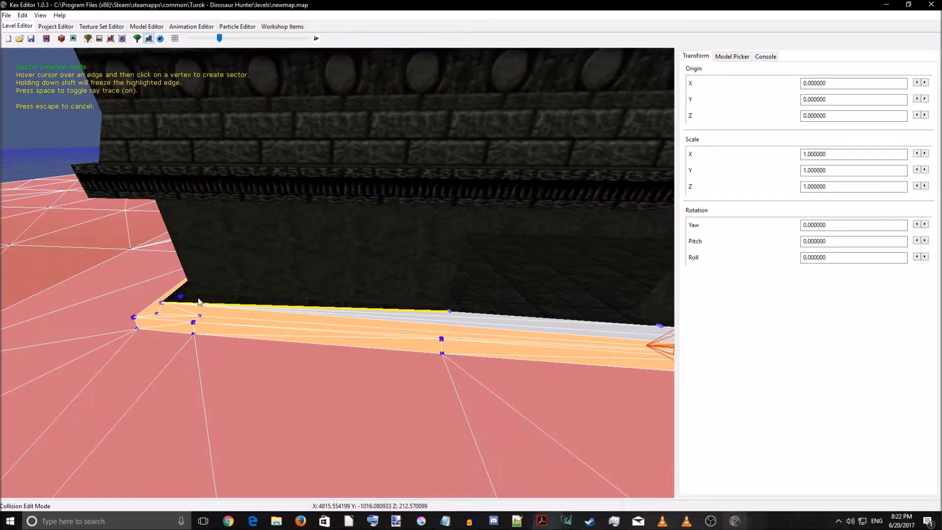
click(182, 296)
key(Escape)
- Create top ledge sectors along the ladder side, linking the corner edge through both doorway vertices to the far corner vertices
right_drag(201, 302, 362, 350)
key(a)
click(353, 332)
key(c)
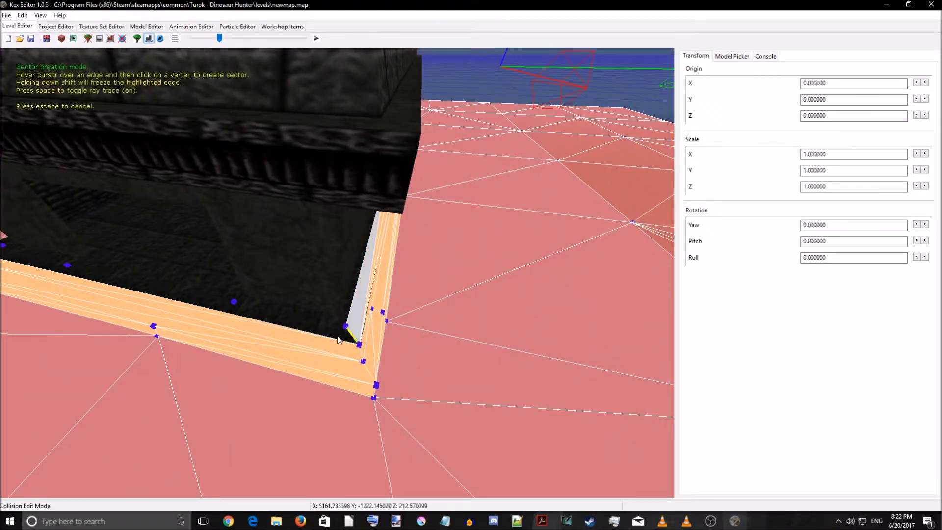
click(237, 302)
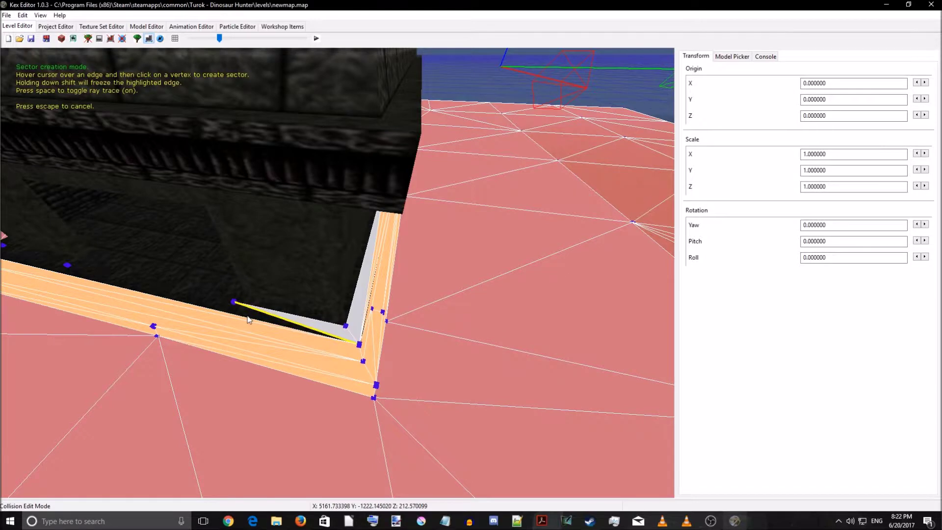
key(a)
right_drag(247, 316, 281, 329)
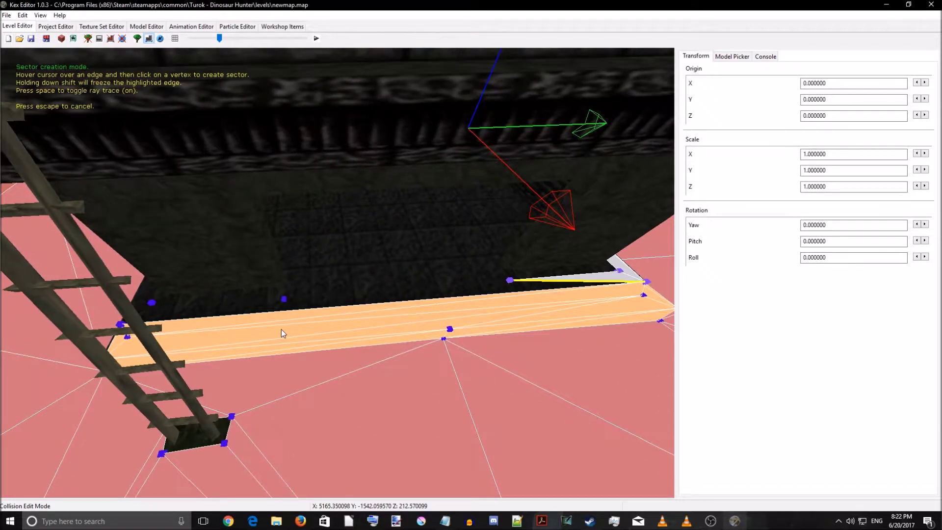
click(284, 299)
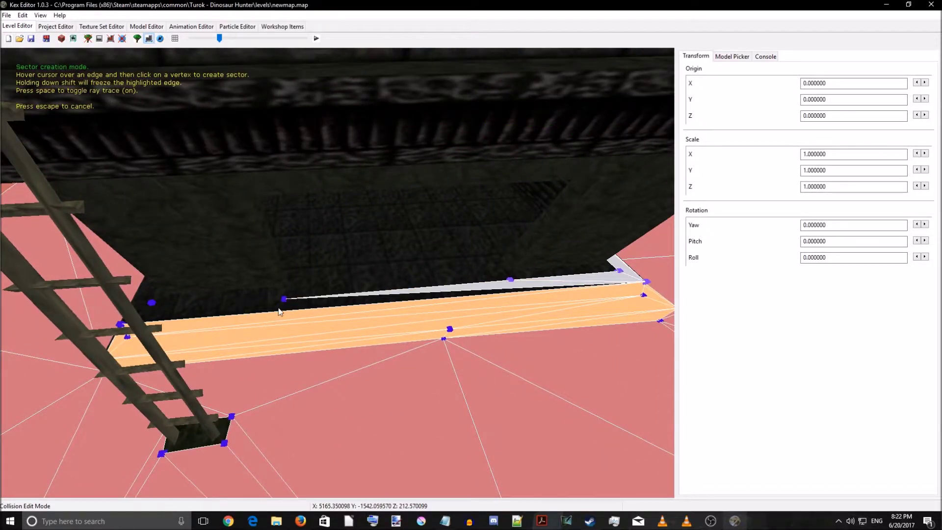
click(120, 325)
click(152, 303)
key(Escape)
- Create a top ledge sector on the second long side from the ladder corner edge to the nearest doorway vertex
right_drag(331, 329, 393, 337)
key(a)
click(419, 322)
key(c)
key(a)
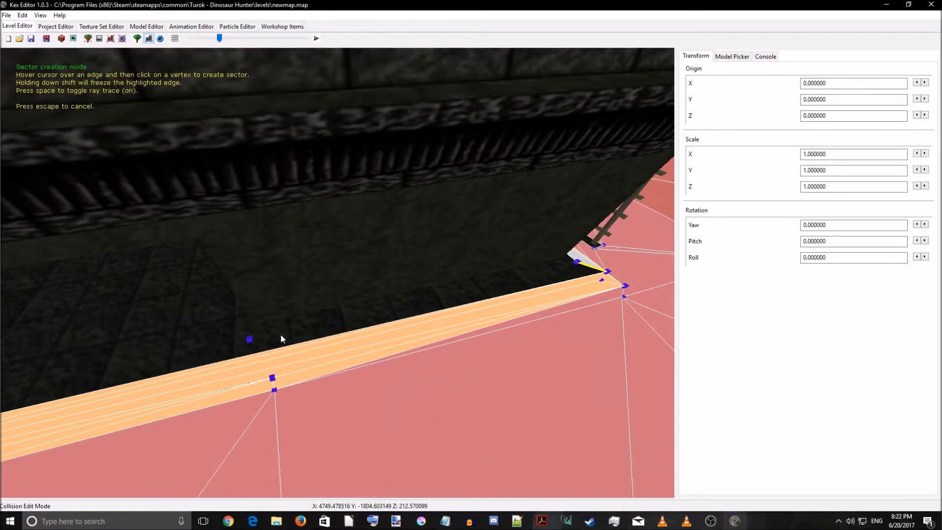
click(251, 339)
- Extend the top ledge sectors along the second long side to the inner and outer vertices of its far corner
key(a)
right_drag(273, 349, 294, 380)
key(a)
right_drag(429, 369, 473, 369)
key(a)
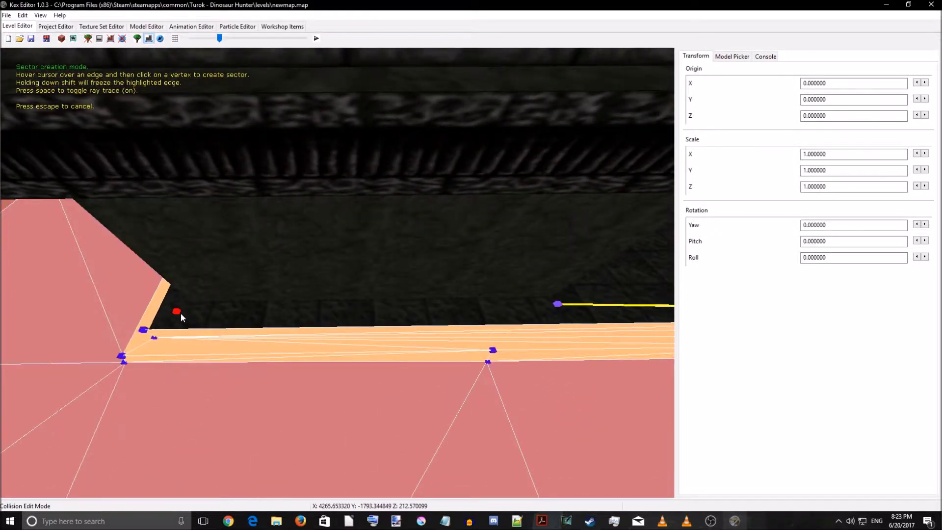
click(180, 314)
click(149, 330)
key(Escape)
- Create top ledge sectors across the front side, joining the inner and outer vertices of the opposite corner
right_drag(181, 327, 246, 337)
key(a)
click(297, 342)
key(c)
key(a)
click(166, 269)
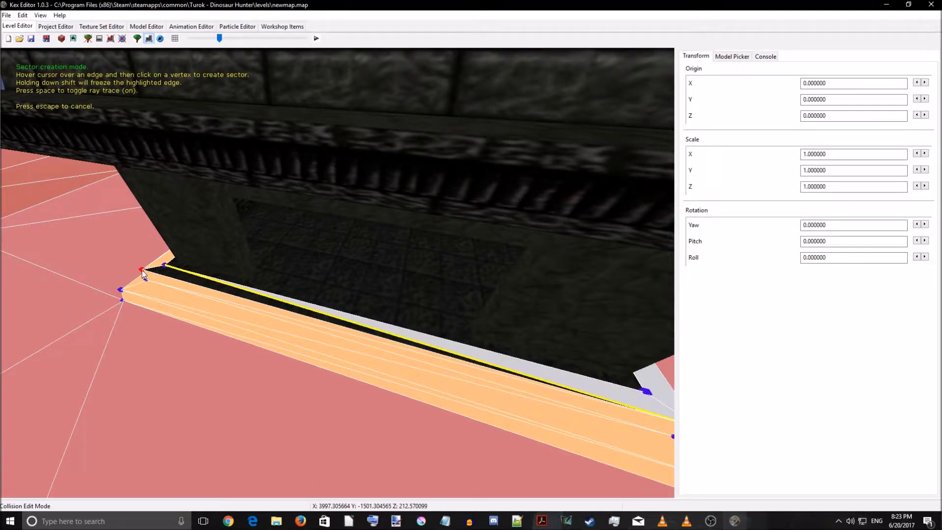
click(143, 270)
key(Escape)
- Delete the thin top ledge sector in front of the front entrance
key(s)
right_drag(175, 295, 232, 301)
key(w)
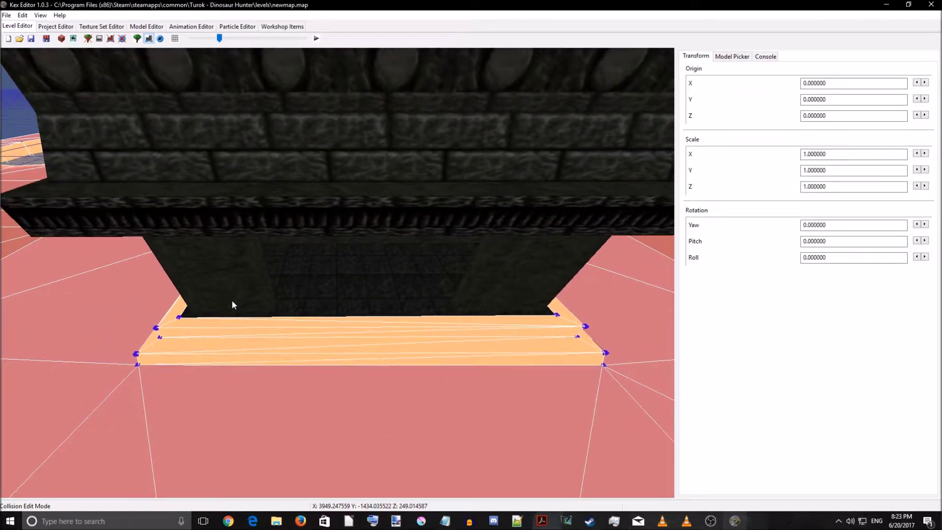
key(w)
key(s)
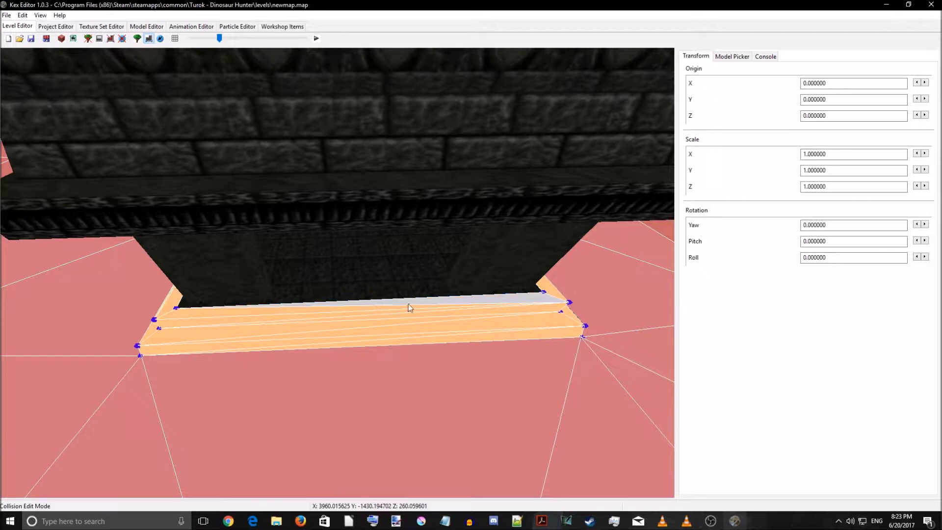
key(Delete)
- Plot two collision vertices on the floor at the outer edges of the front doorway
key(v)
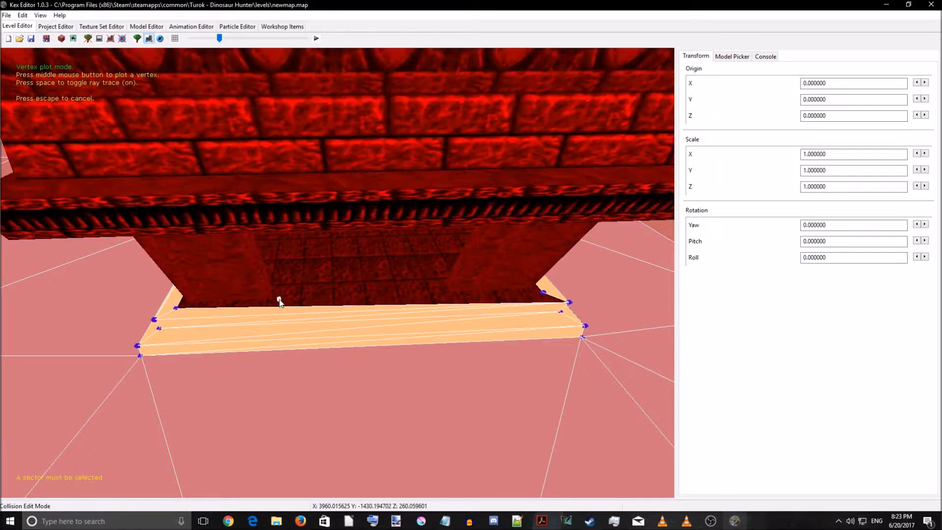
middle_click(277, 300)
middle_click(445, 294)
key(Escape)
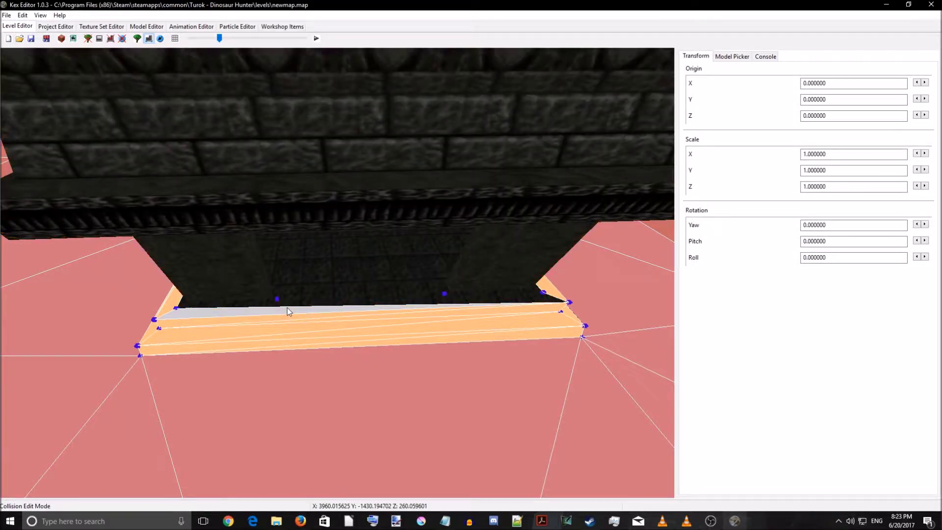
- Rebuild the front top ledge with sectors connecting the two doorway vertices and the inner corner vertex
key(c)
click(444, 294)
click(544, 292)
key(Escape)
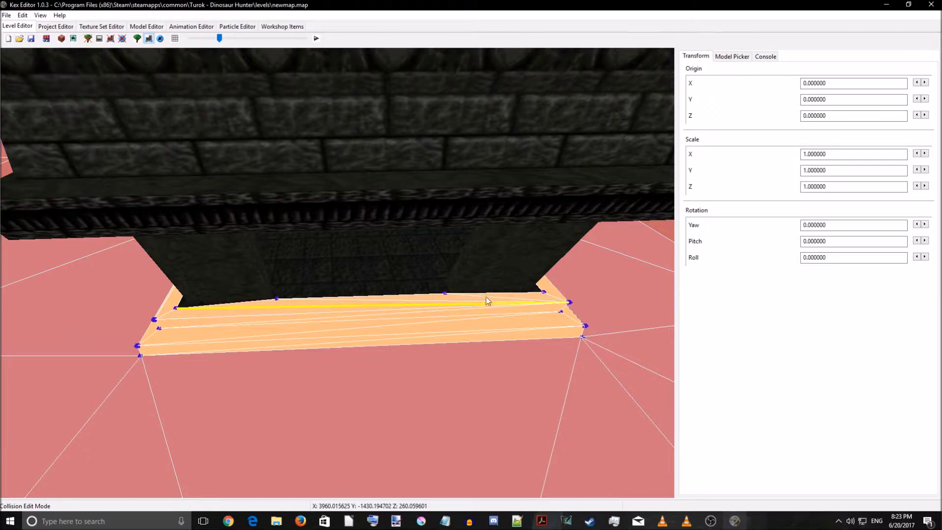
- Align the two front doorway vertices with the door opening, placing the second at about X 4131, Y -1363
click(444, 294)
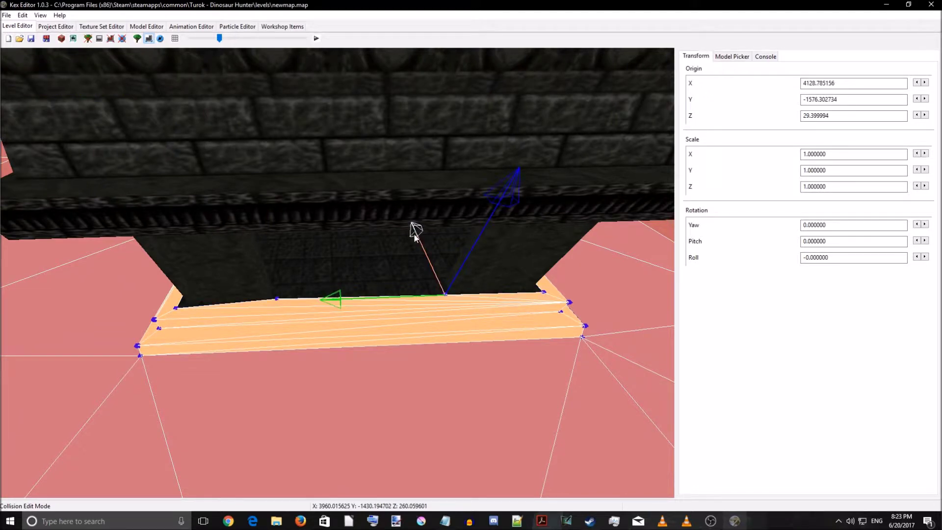
key(w)
right_drag(405, 349, 408, 373)
key(a)
click(158, 306)
drag(202, 230, 201, 234)
click(240, 264)
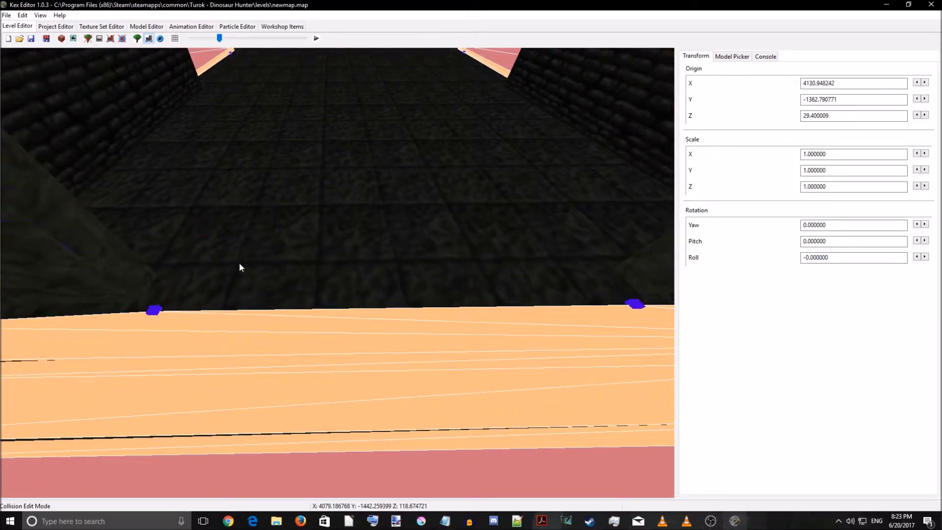
- Plot two vertices on the interior floor at the inner corners of the front doorway
click(361, 315)
key(c)
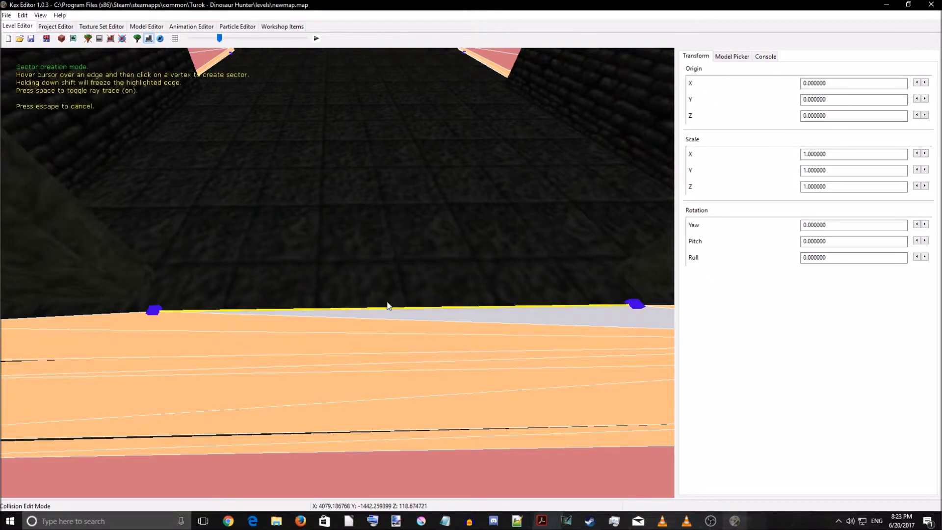
right_drag(382, 294, 141, 305)
key(v)
middle_click(132, 239)
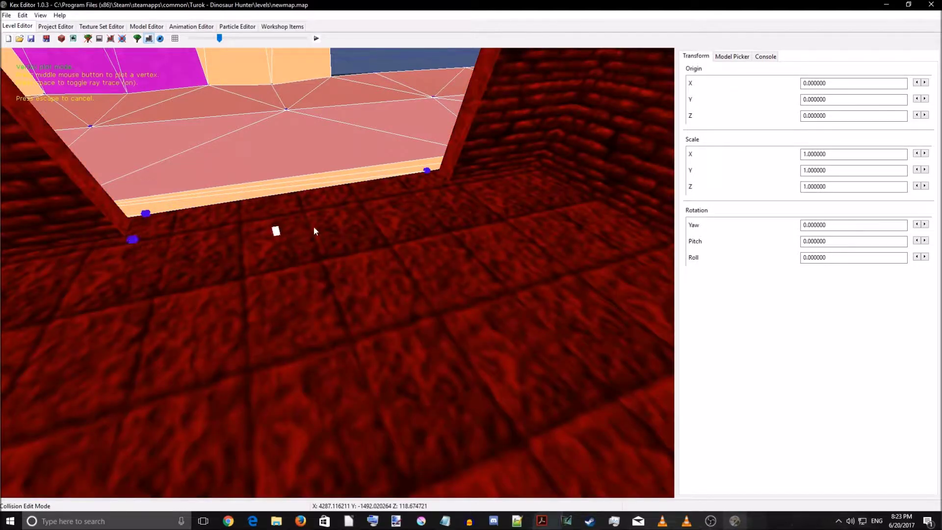
middle_click(453, 192)
- Select the stepped collision sectors of the front ledge below the doorway
right_drag(427, 233, 72, 321)
key(s)
key(s)
key(w)
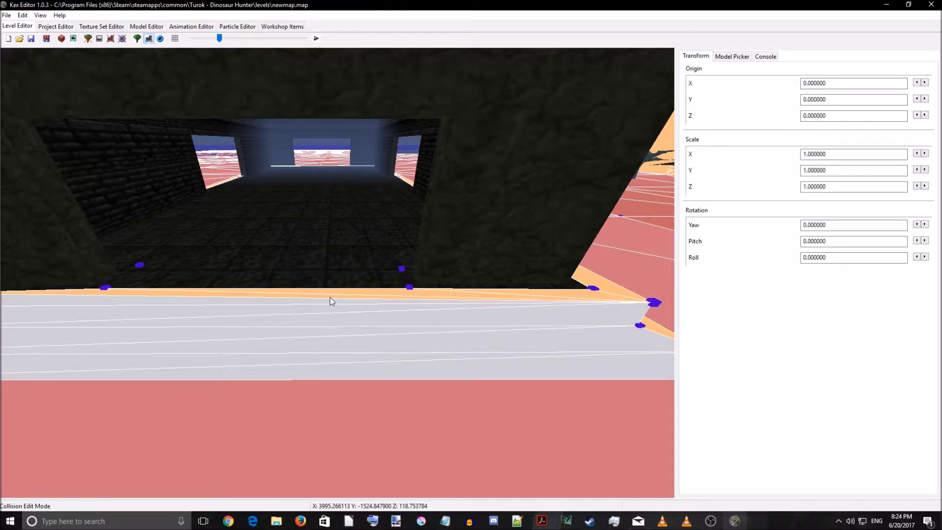
key(d)
right_drag(464, 333, 416, 317)
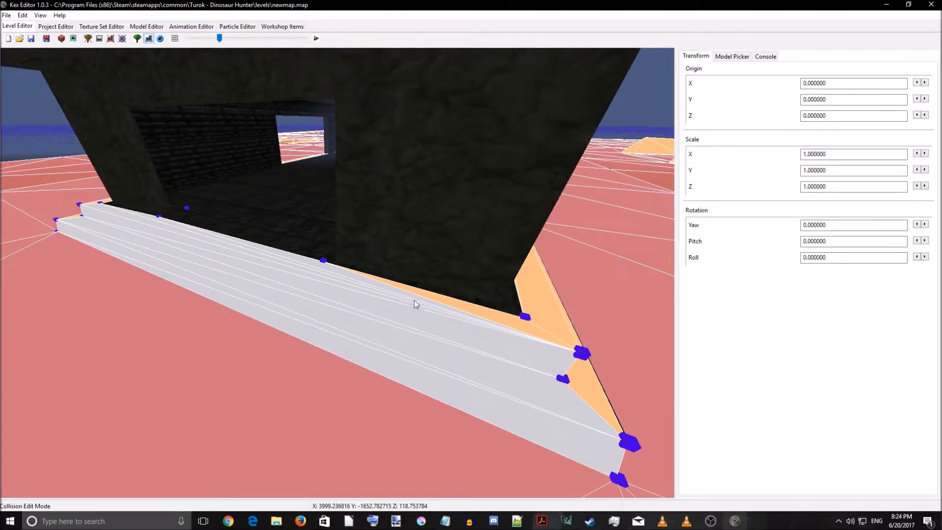
key(d)
right_drag(551, 321, 427, 289)
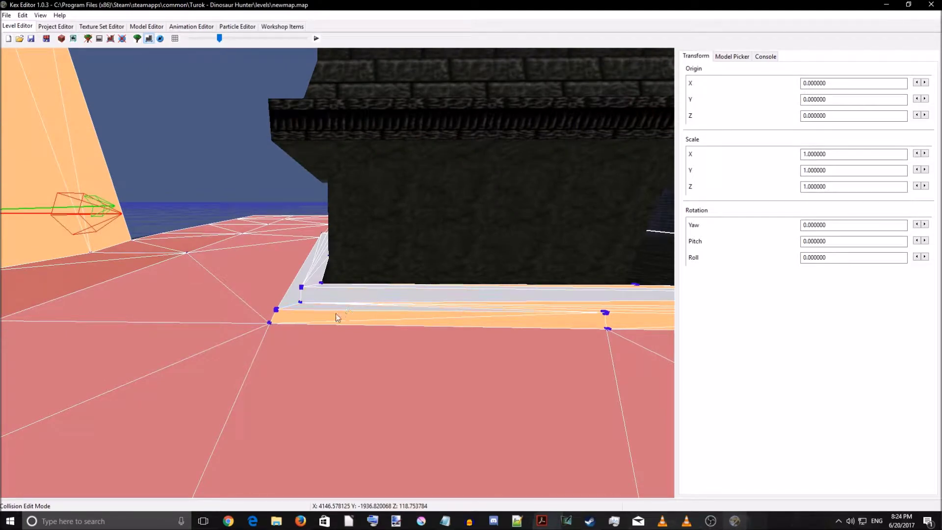
- Add the upper and lower ledge sectors along the adjoining long side to the selection, up to the ladder corner
click(355, 323)
key(d)
right_drag(355, 323, 361, 377)
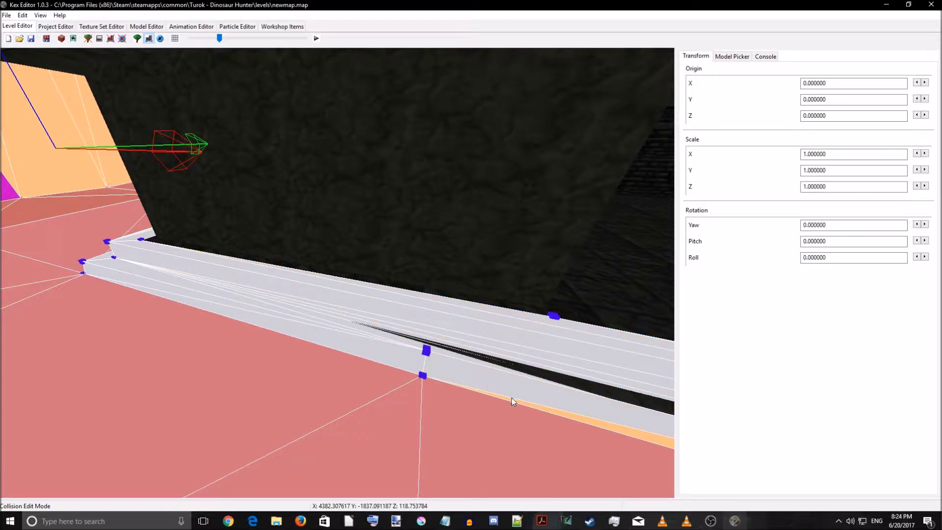
right_drag(475, 406, 546, 401)
key(d)
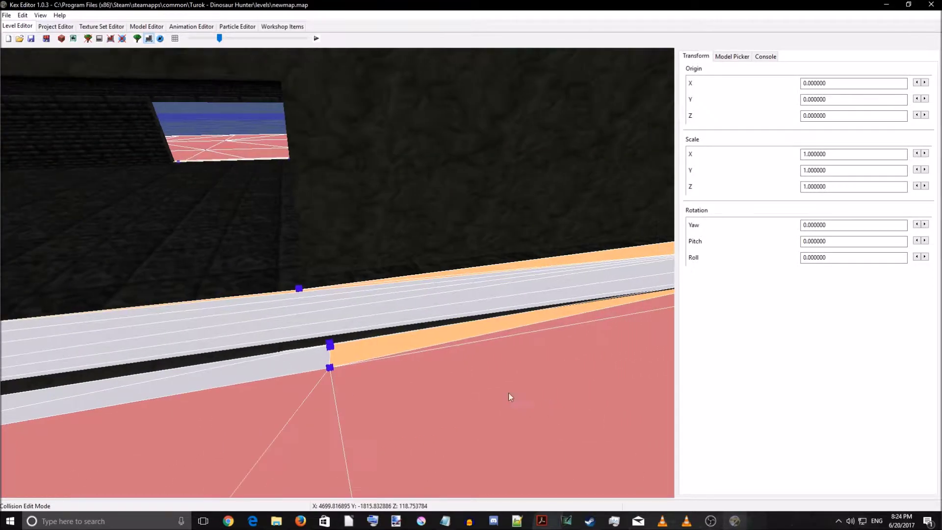
right_drag(502, 335, 534, 297)
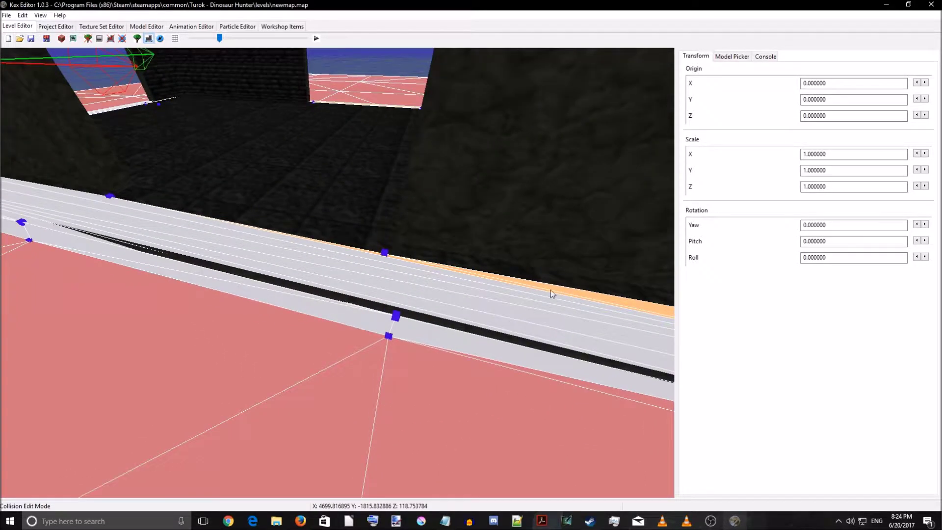
key(d)
right_drag(536, 339, 528, 387)
key(d)
key(d)
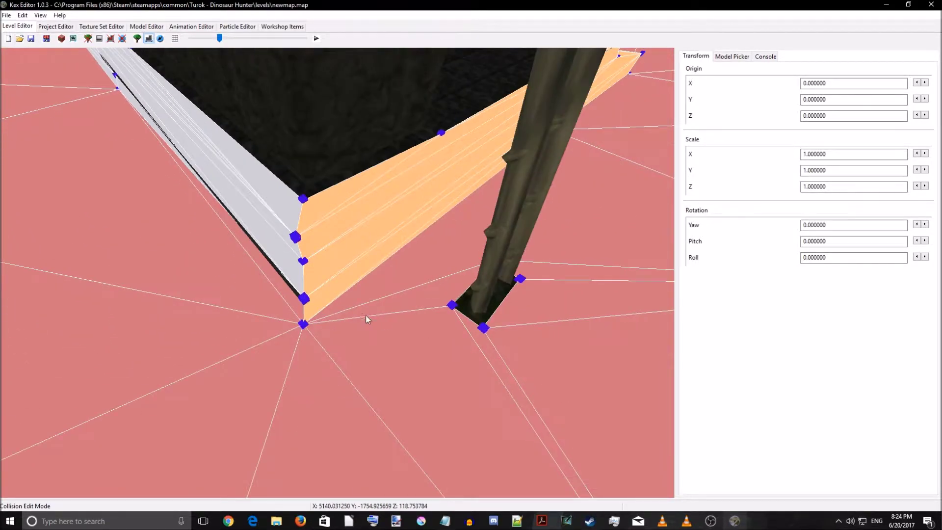
- Add the stepped ledge sectors below the ladder-side doorway to the selection, starting from the ladder corner
click(331, 283)
key(d)
right_drag(406, 302, 352, 265)
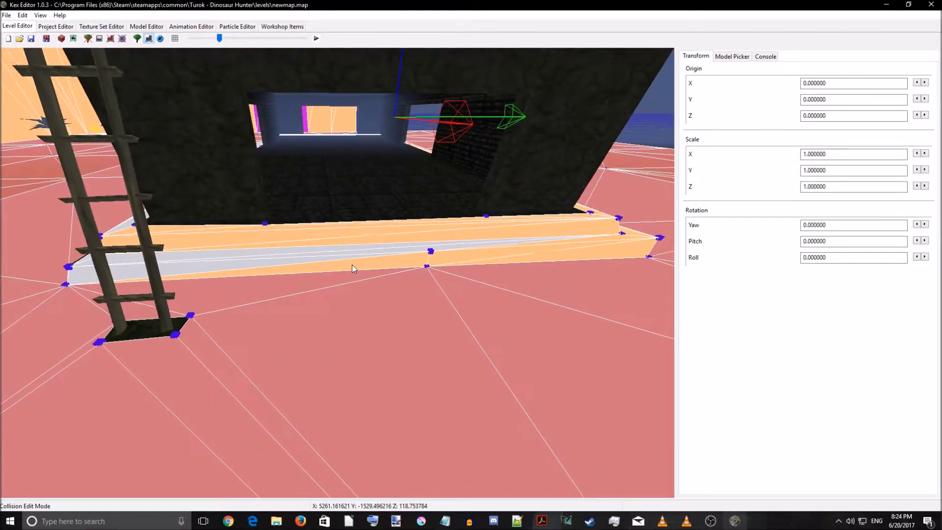
key(w)
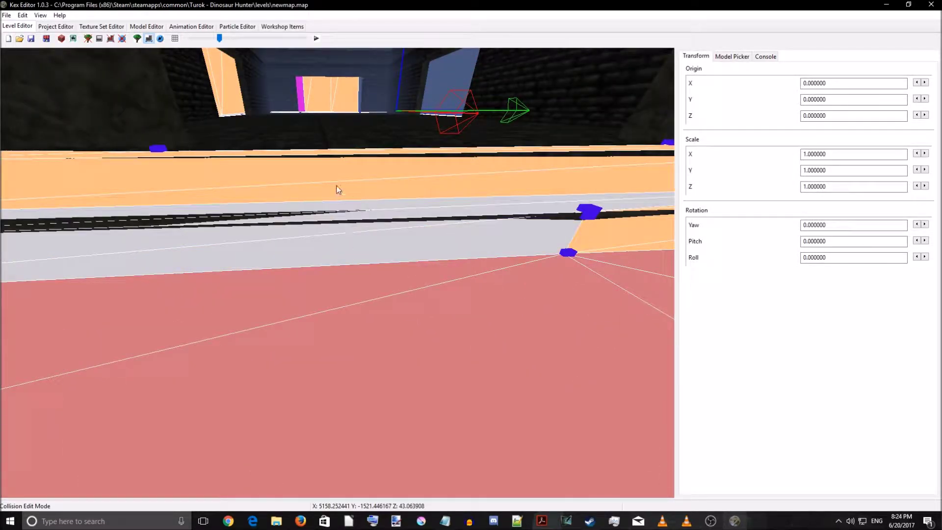
right_drag(366, 173, 392, 219)
key(s)
key(w)
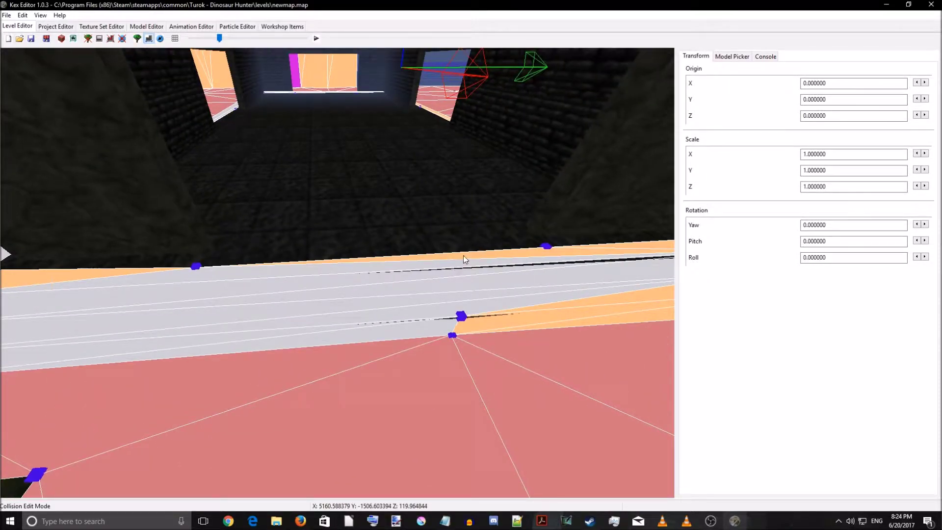
- Add the remaining ledge sectors of the ladder side to the selection, up to its far corner
right_drag(440, 286, 408, 280)
click(420, 340)
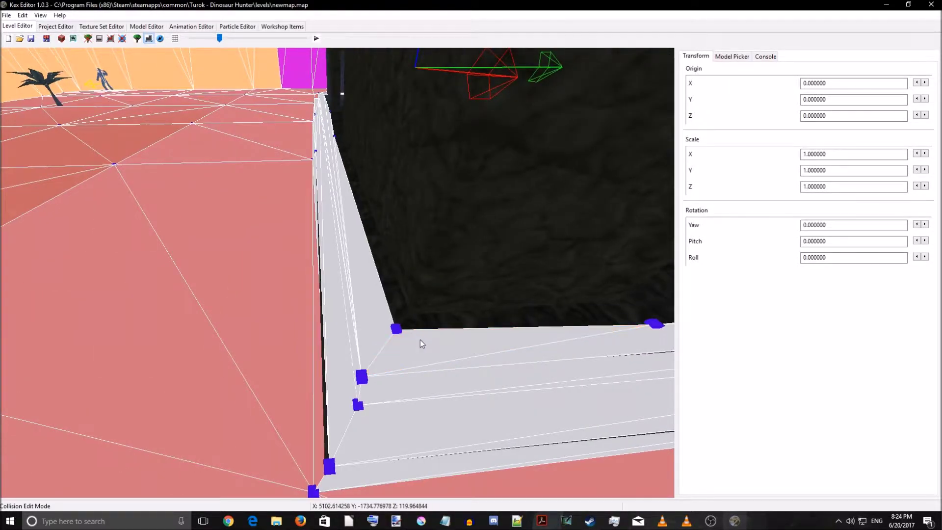
key(d)
click(375, 336)
click(425, 257)
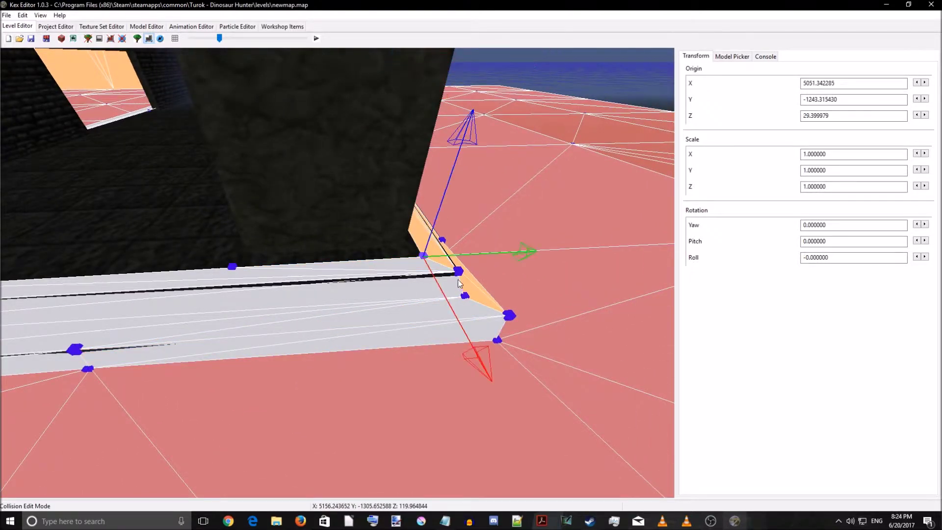
click(440, 251)
- Extend the selection around the far corner to the first ledge sectors of the remaining long side
right_drag(478, 273, 312, 258)
key(d)
key(w)
key(a)
click(332, 220)
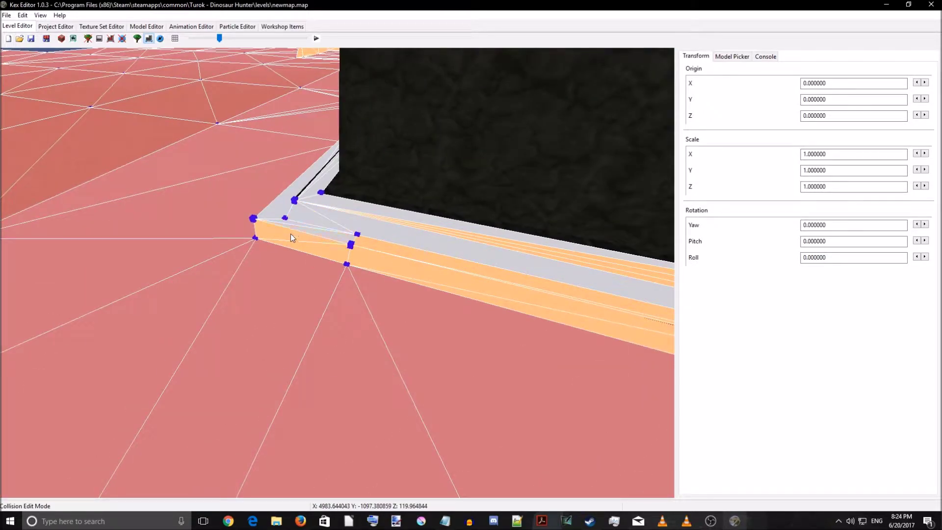
click(382, 258)
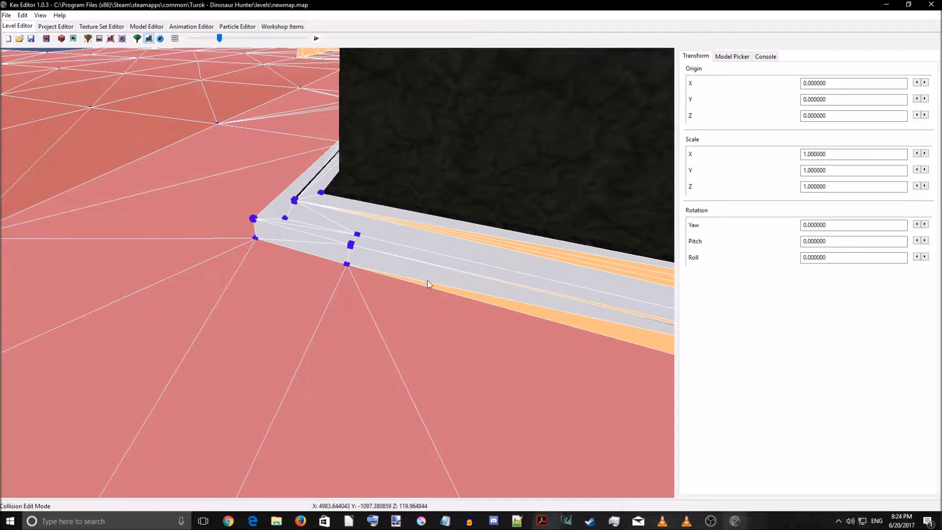
click(478, 275)
- Add the rest of the remaining long side's ledge sectors, past its doorway to the front corner, completing the selected ring
key(w)
right_drag(457, 305, 452, 295)
key(a)
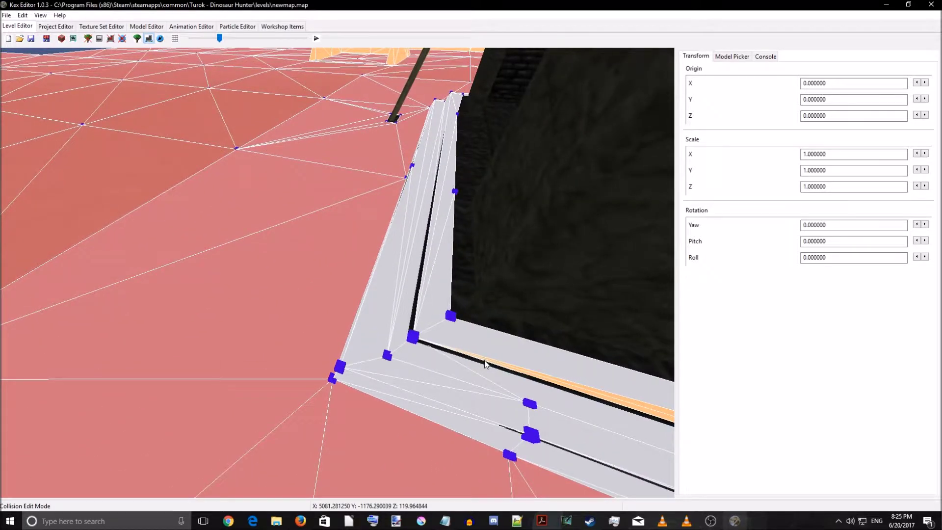
right_drag(474, 364, 538, 346)
key(d)
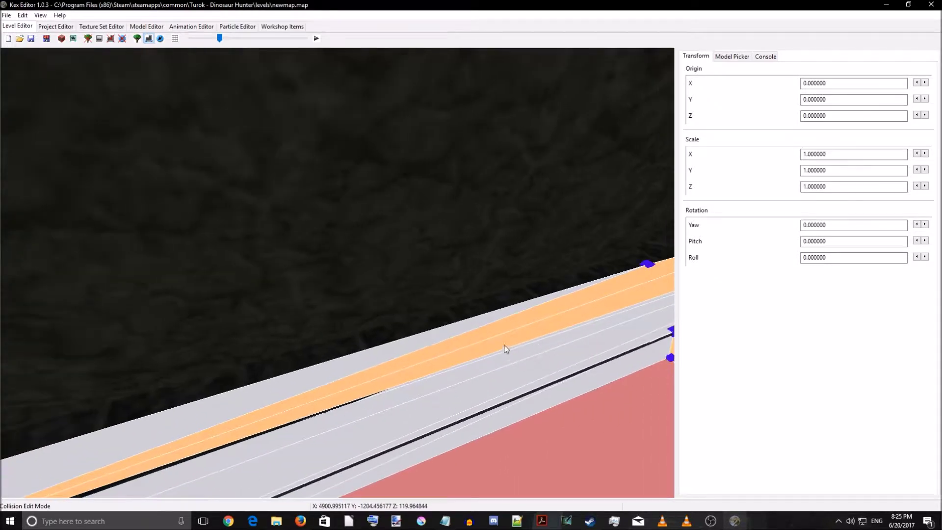
key(s)
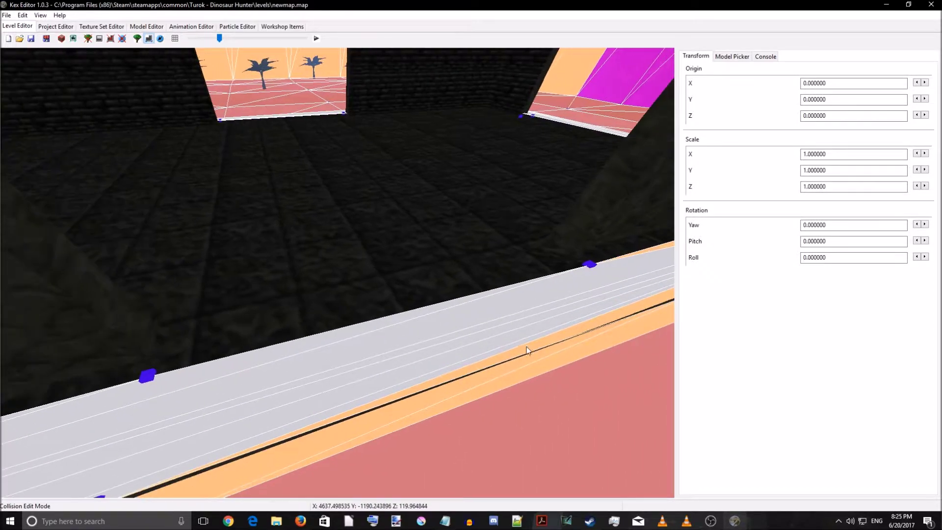
key(d)
right_drag(498, 383, 528, 388)
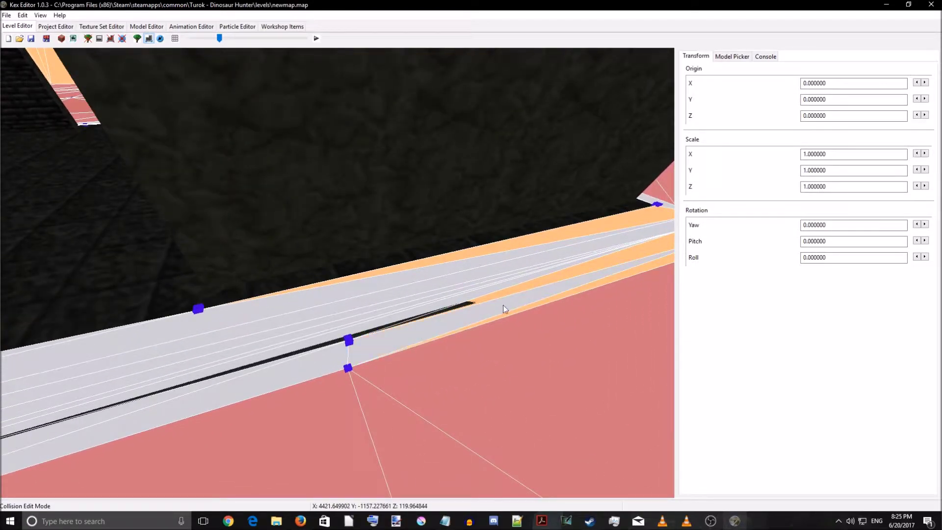
key(d)
right_drag(562, 295, 373, 334)
key(d)
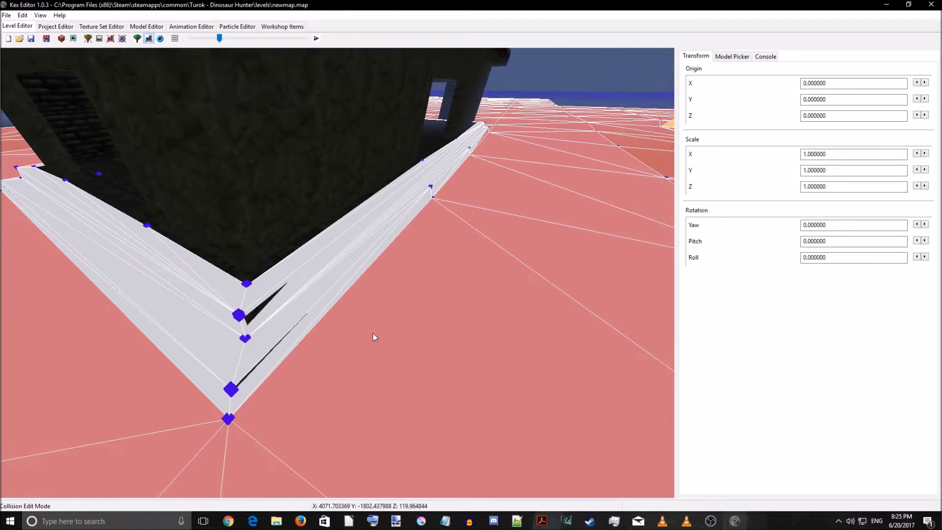
- Turn off the Cliff flag in the properties of all selected ledge sectors
right_click(373, 333)
click(400, 327)
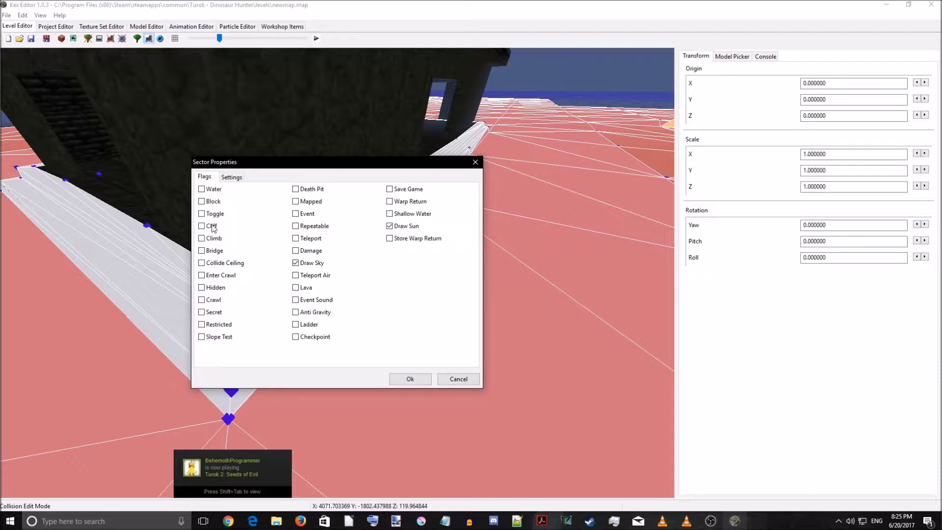
click(421, 383)
drag(421, 383, 365, 358)
click(364, 359)
- Create two sectors from the front ledge through the front doorway to its two interior floor vertices
right_drag(366, 355, 334, 327)
key(a)
key(d)
key(s)
key(w)
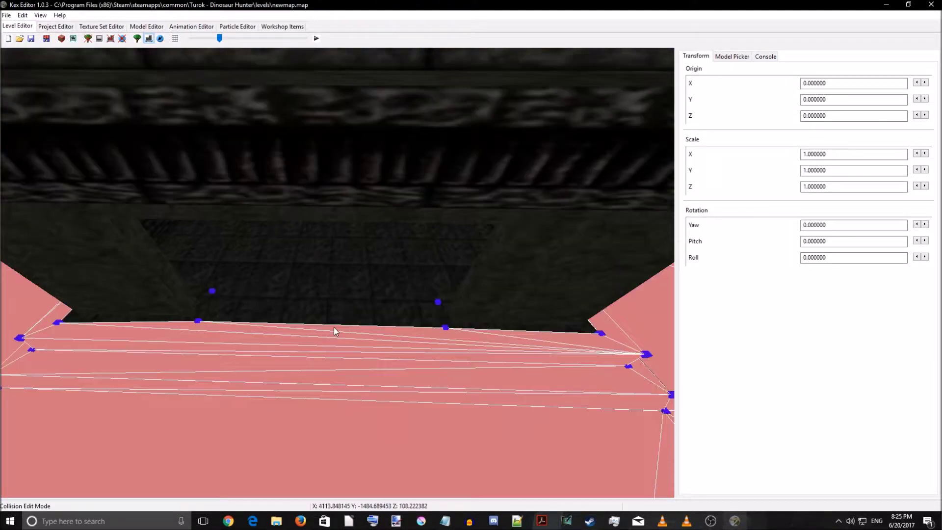
click(334, 327)
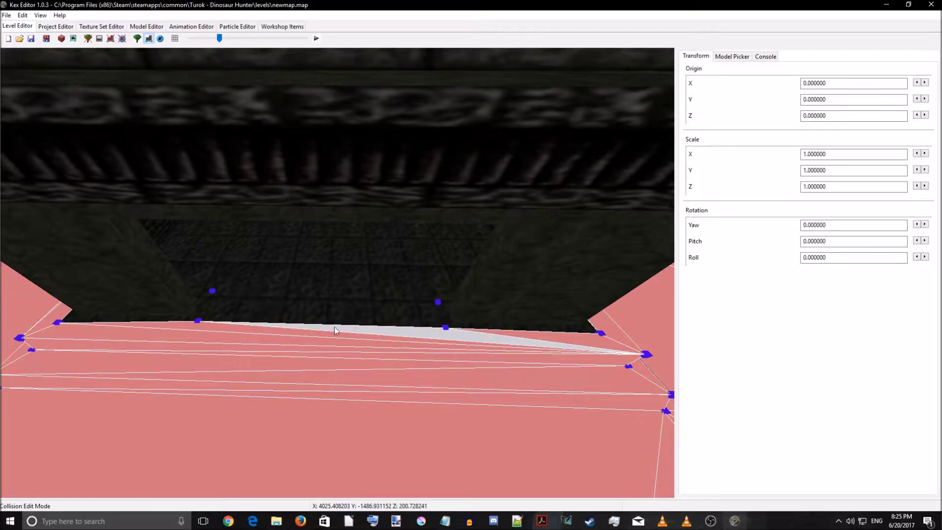
key(c)
click(214, 291)
click(435, 303)
- Plot vertices on the interior floor at the inner corners of the other doorways and at the room's corners
right_drag(434, 303, 317, 307)
key(v)
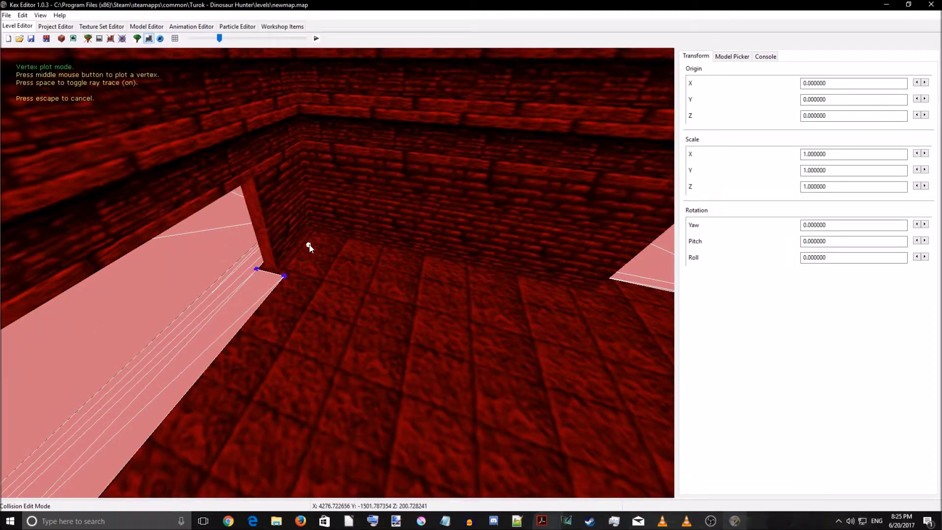
right_drag(336, 257, 437, 317)
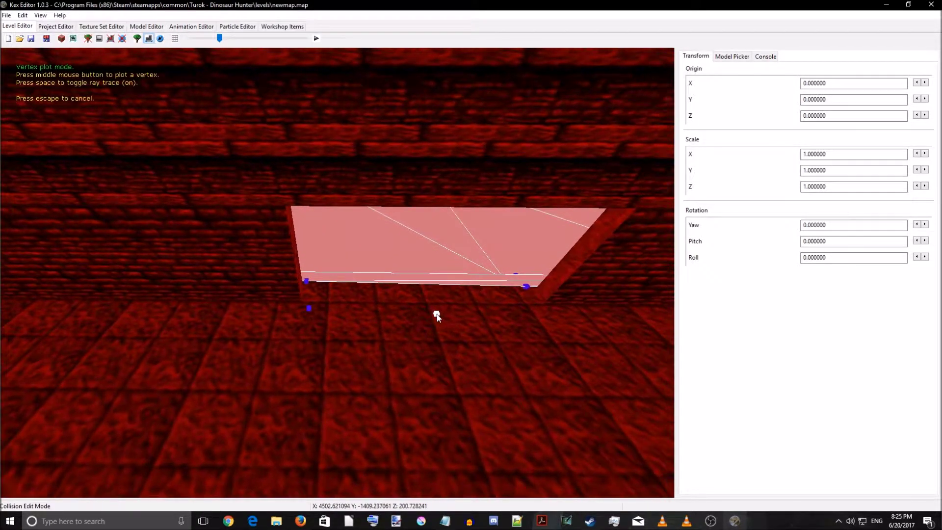
middle_click(530, 317)
right_drag(539, 315, 661, 339)
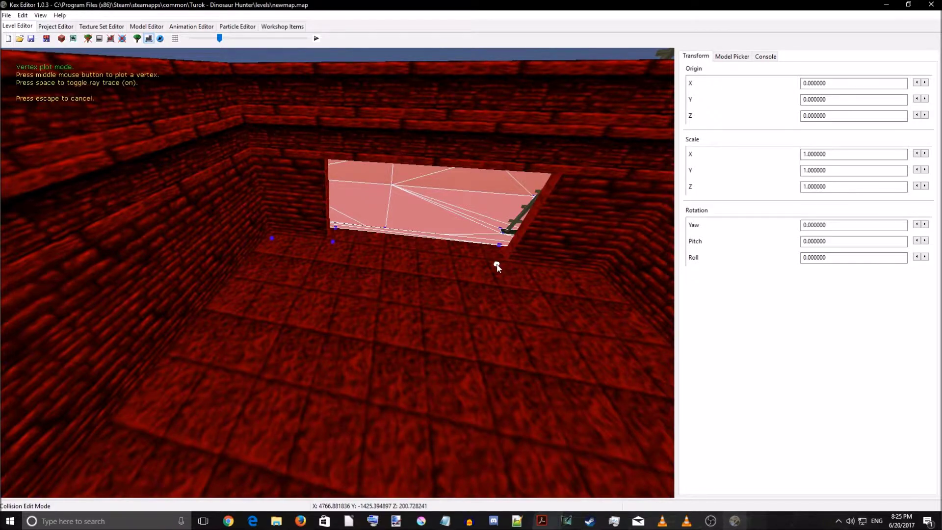
middle_click(591, 280)
right_drag(548, 323, 568, 342)
middle_click(515, 321)
key(d)
key(w)
key(Escape)
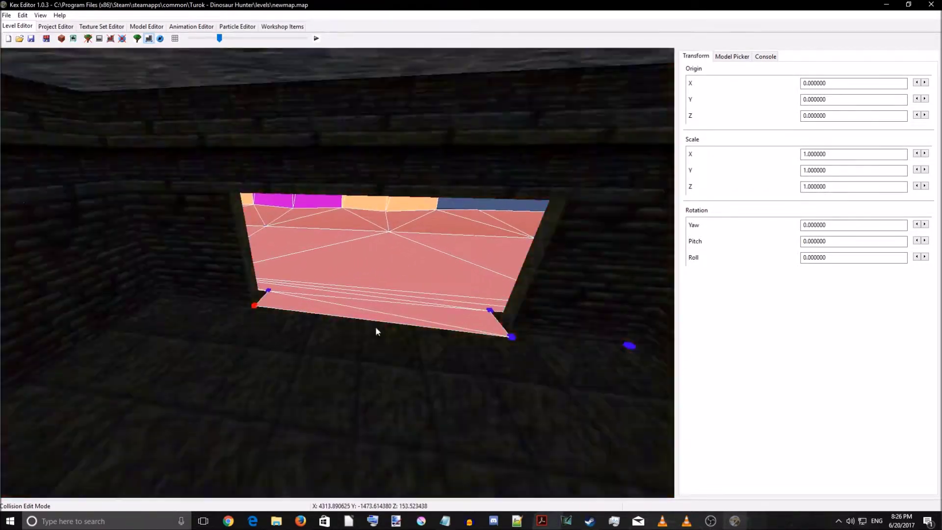
click(331, 313)
key(c)
right_drag(277, 326, 247, 334)
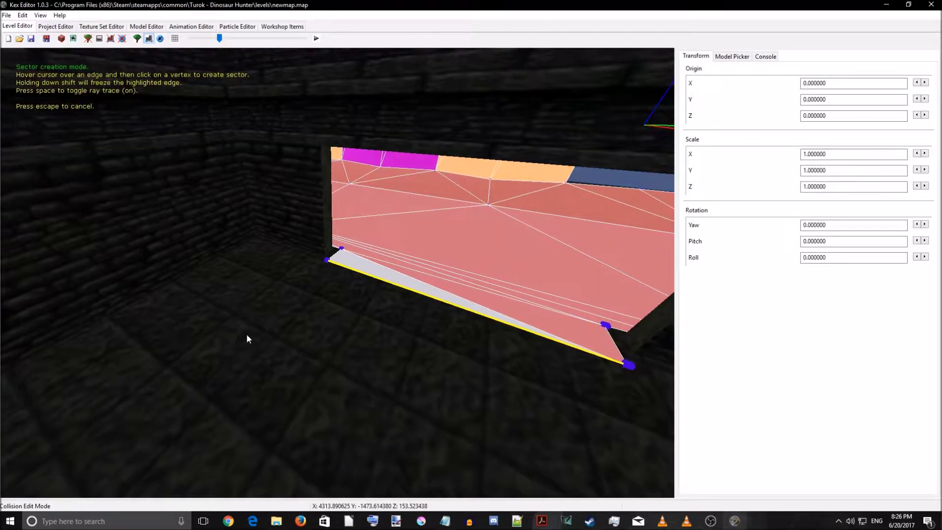
key(Escape)
- Plot a vertex on the interior floor at the room corner beside the front doorway
key(v)
middle_click(260, 245)
right_drag(333, 294, 393, 291)
- Create interior floor sectors from the front doorway across the room to the ladder-side doorway's inner corner vertices
click(360, 264)
key(c)
right_drag(322, 267, 563, 263)
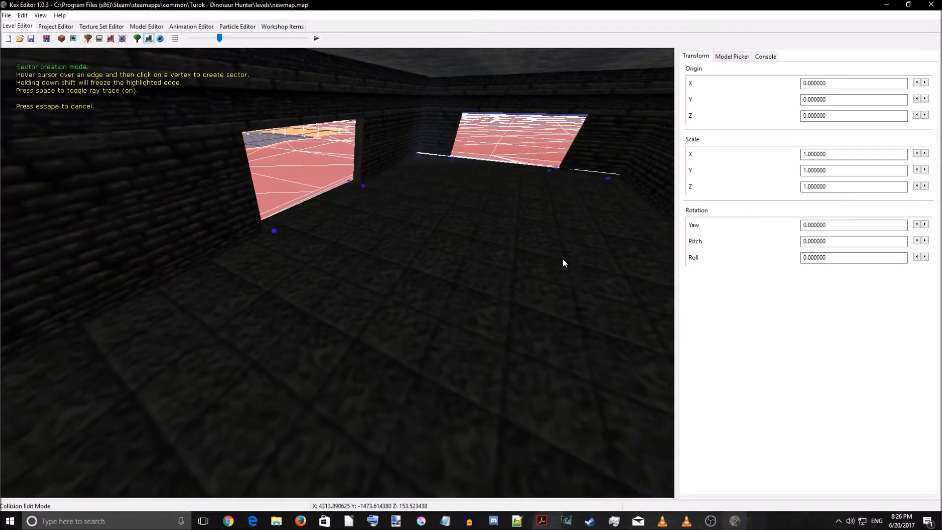
click(453, 161)
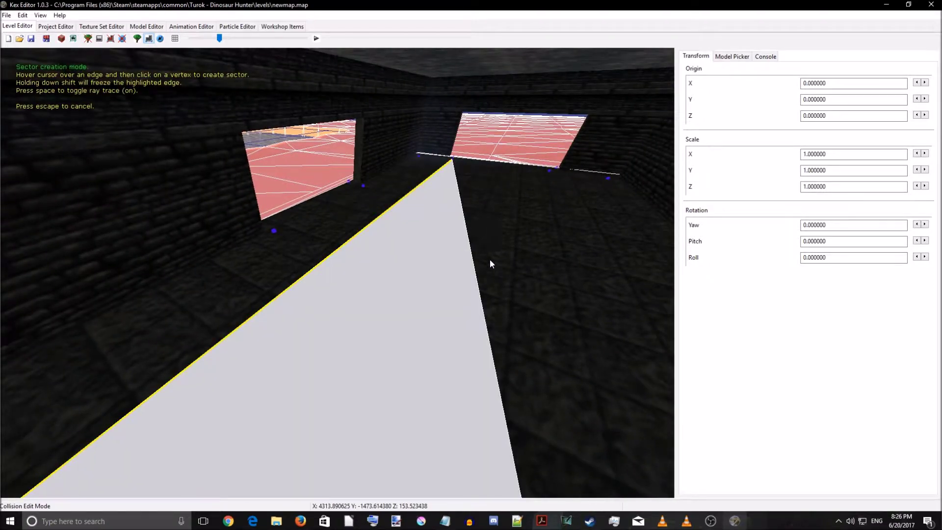
right_drag(487, 246, 549, 348)
click(435, 172)
- Create two sectors joining the ladder-side doorway's inner edge to its two outer vertices on the ledge
right_drag(436, 173, 339, 206)
key(w)
key(s)
key(w)
key(s)
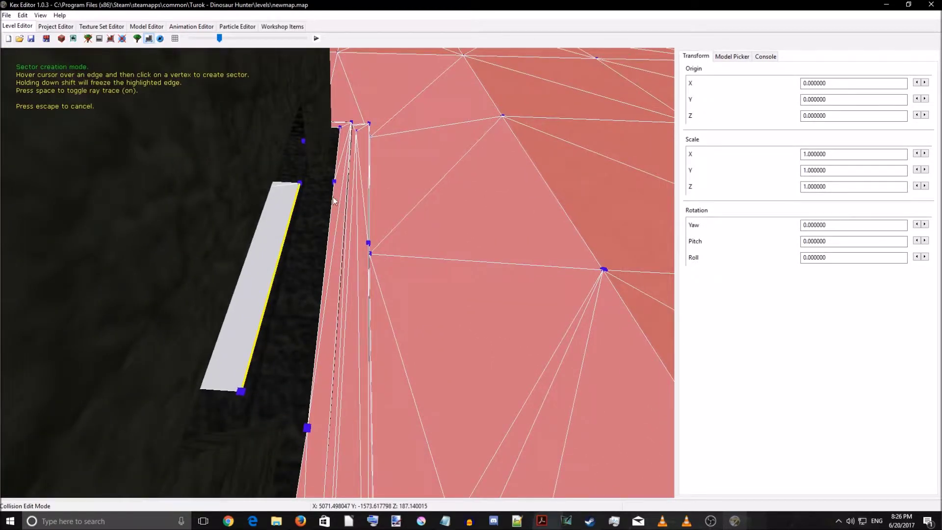
click(333, 182)
click(308, 428)
key(Escape)
- Shift the inner and outer vertices on one side of the ladder-side doorway along Y to the door jamb, about Y -1579
right_drag(315, 338, 173, 346)
click(321, 335)
click(357, 278)
drag(452, 293, 430, 296)
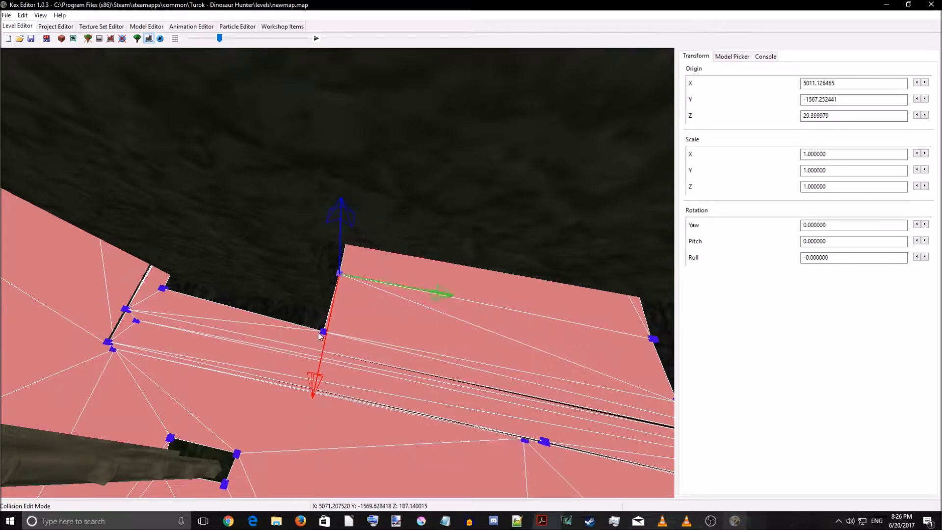
click(322, 334)
click(350, 281)
drag(437, 292, 446, 295)
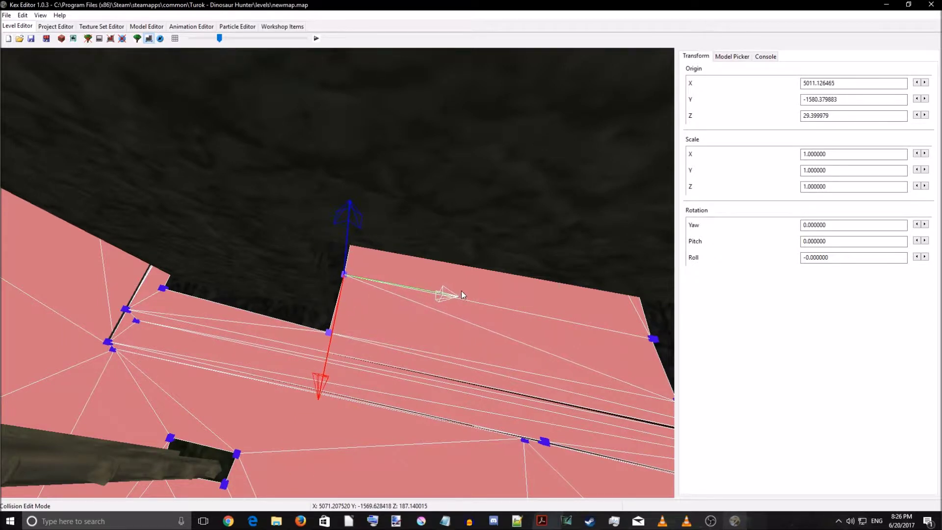
- Move that jamb's outer vertex inward along X in line with the wall's outer edge
click(331, 335)
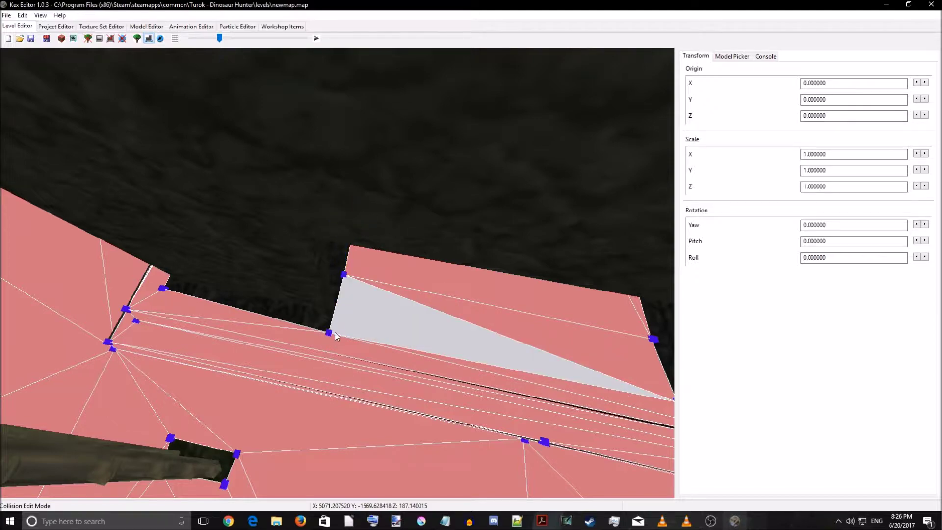
click(329, 334)
right_drag(329, 333, 370, 347)
scroll(365, 353, up, 1)
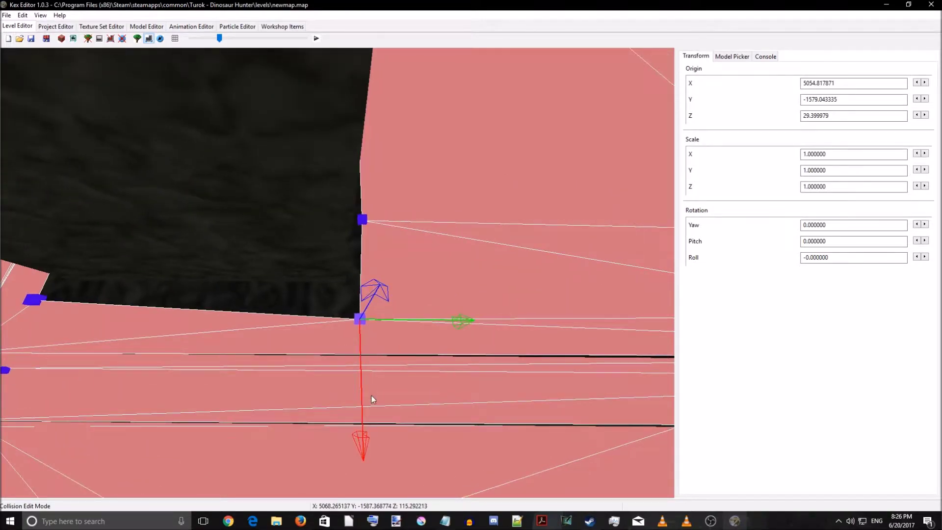
drag(359, 446, 369, 400)
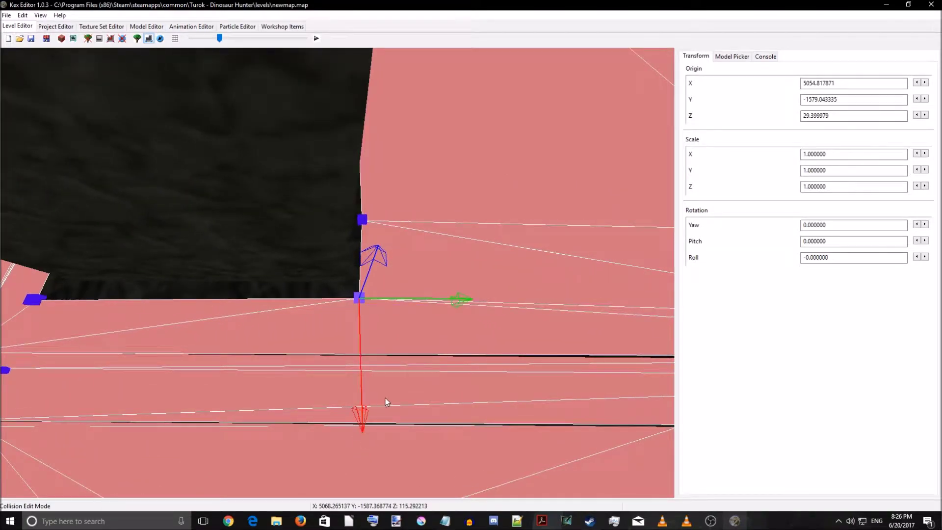
- Nudge the jamb's outer vertex slightly outward along X, checking its placement from inside the room
key(s)
key(d)
key(d)
key(a)
right_drag(425, 375, 299, 318)
key(w)
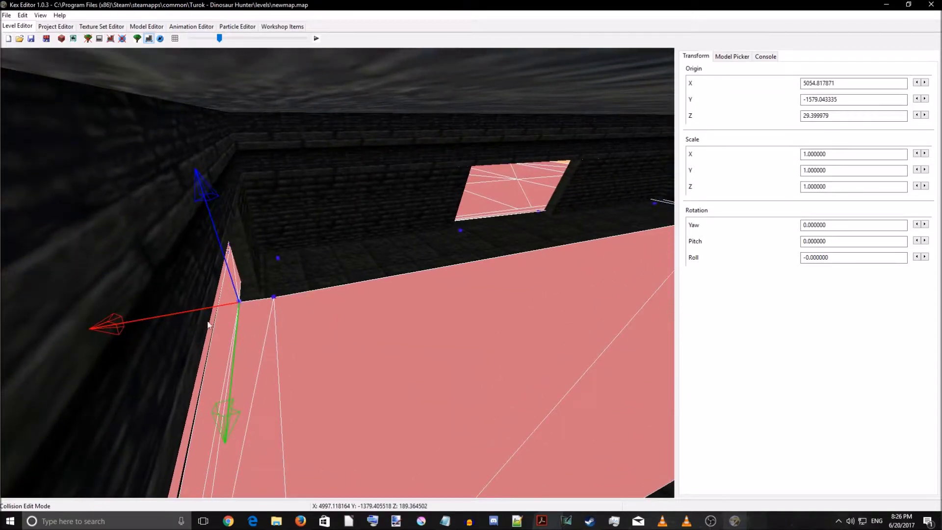
drag(119, 330, 113, 331)
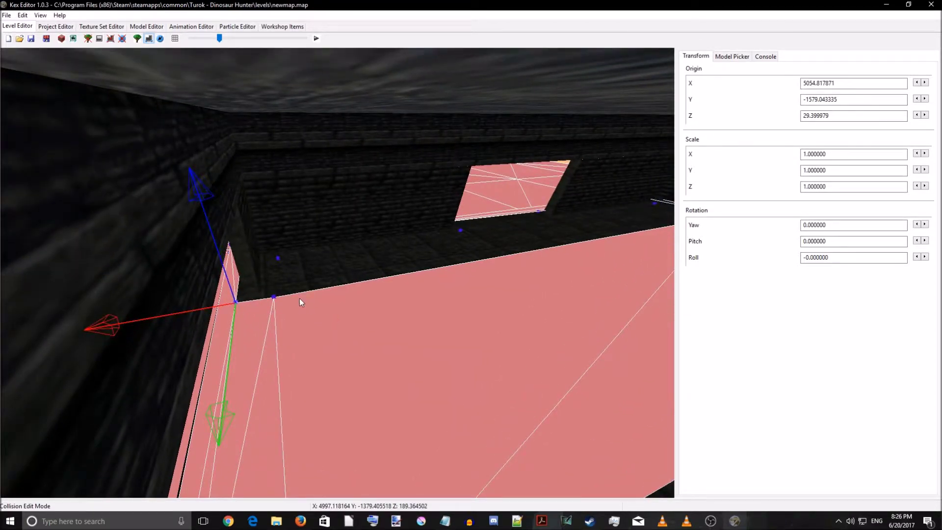
- Create floor sectors from the existing floor edge to the room corner by the ladder doorway and the side doorway's inner corners
key(c)
click(278, 258)
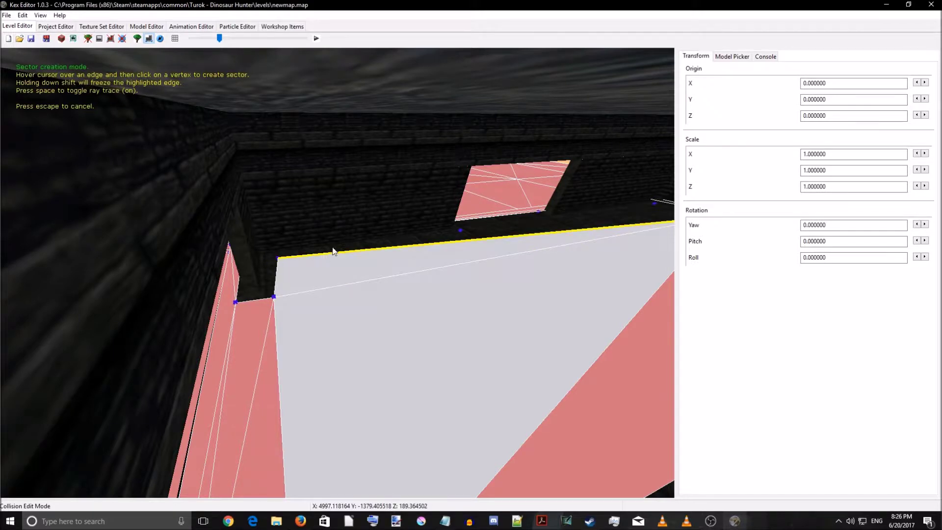
click(464, 231)
right_drag(505, 224, 446, 238)
click(419, 247)
- Delete the side doorway's far inner corner vertex and plot a replacement on the floor at the door jamb
mouse_move(414, 270)
right_down()
mouse_move(375, 279)
mouse_move(424, 270)
right_up()
right_drag(360, 260, 365, 291)
key(w)
key(s)
click(364, 290)
key(Delete)
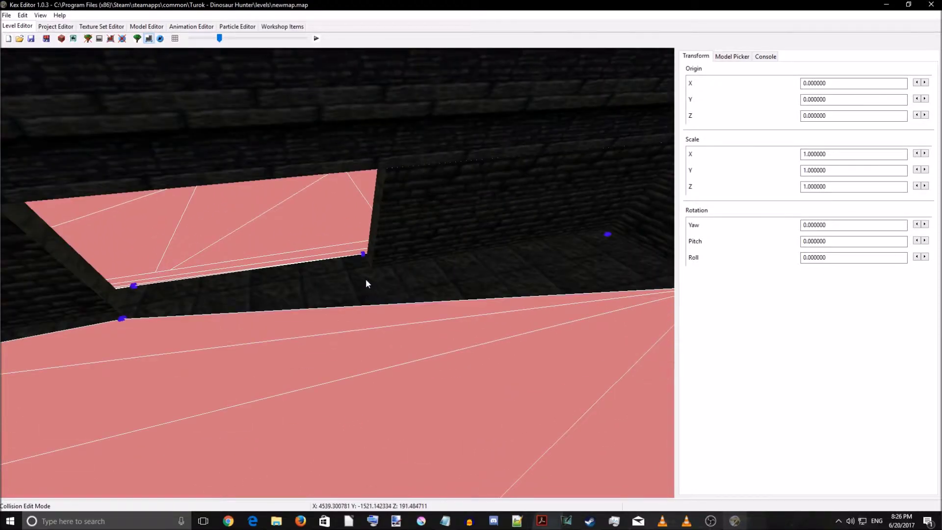
key(v)
click(366, 274)
- Create floor sectors to the replotted side doorway vertex and on to the neighbouring room corner
key(c)
click(368, 276)
click(607, 235)
key(Escape)
- Create two sectors joining the side doorway's inner edge to its two outer ledge vertices
key(c)
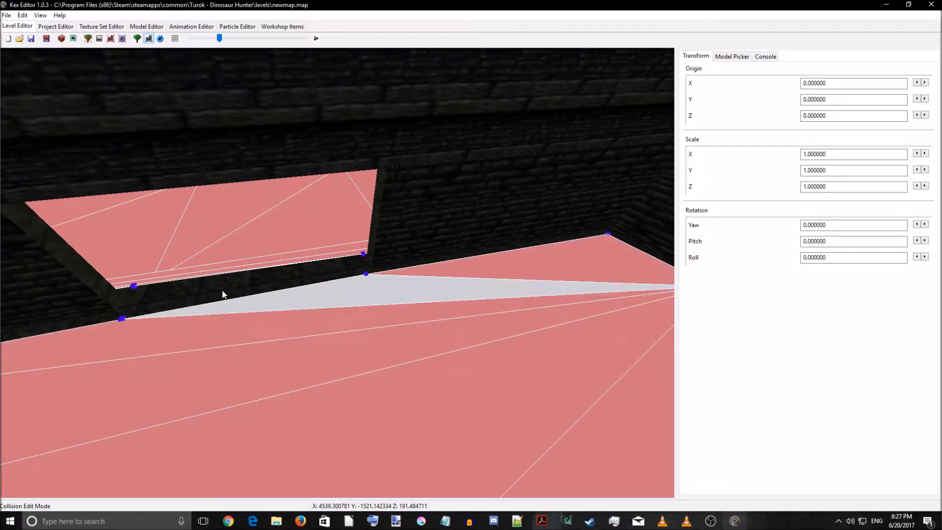
click(360, 256)
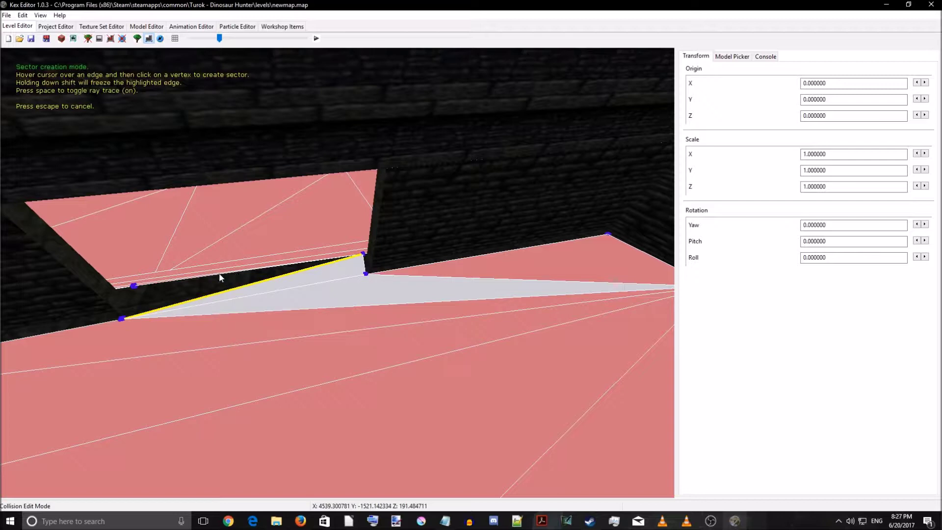
click(133, 286)
key(Escape)
- Reposition the side doorway's inner and outer corner vertices at one jamb so they line up with the door opening
click(366, 274)
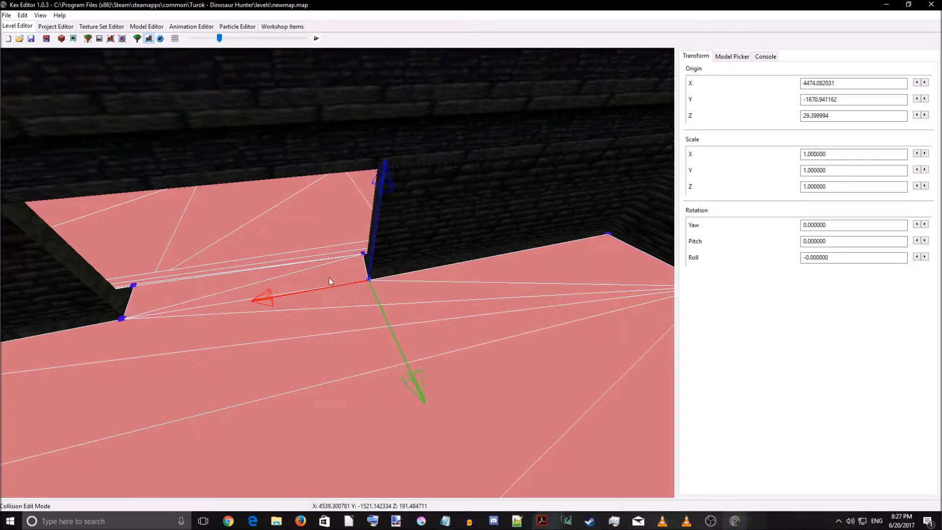
click(361, 253)
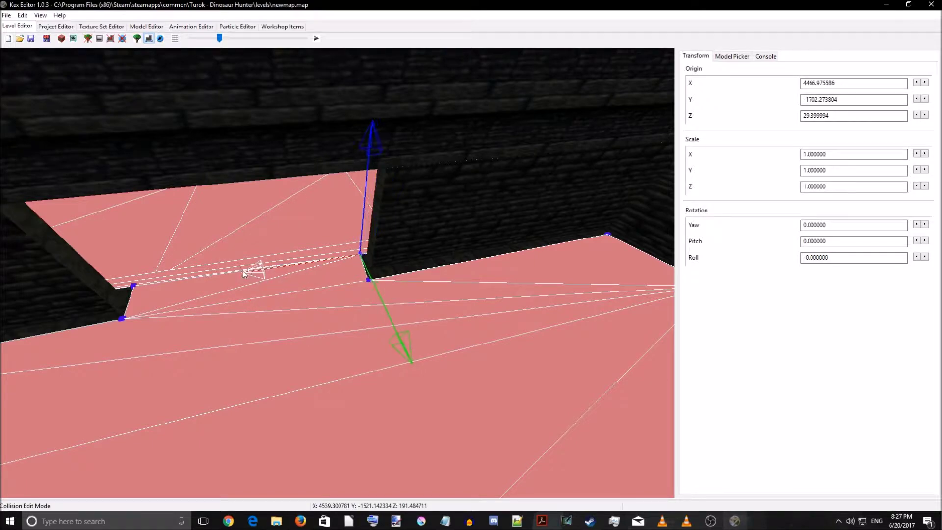
- Create floor sectors to the room corner, the opposite side doorway's two inner vertices and the last uncovered room corner
right_drag(263, 309, 509, 351)
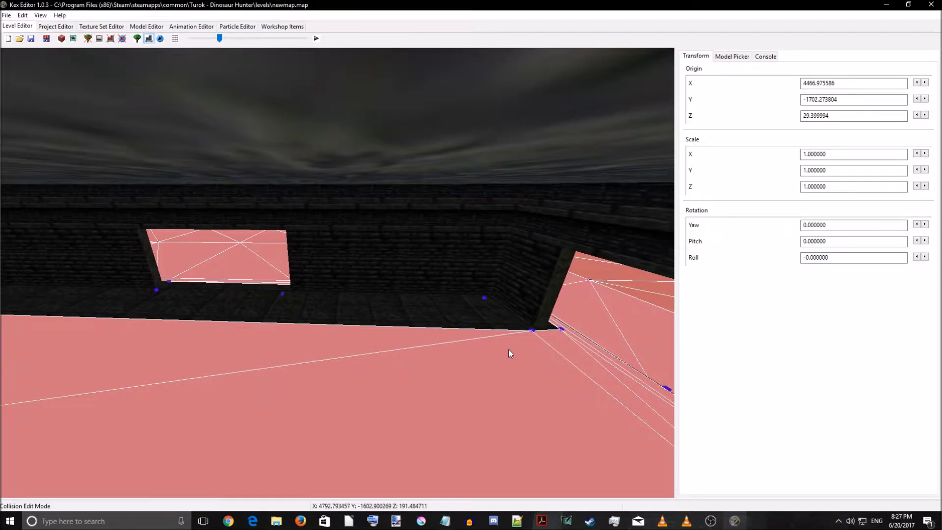
click(472, 325)
key(c)
click(484, 298)
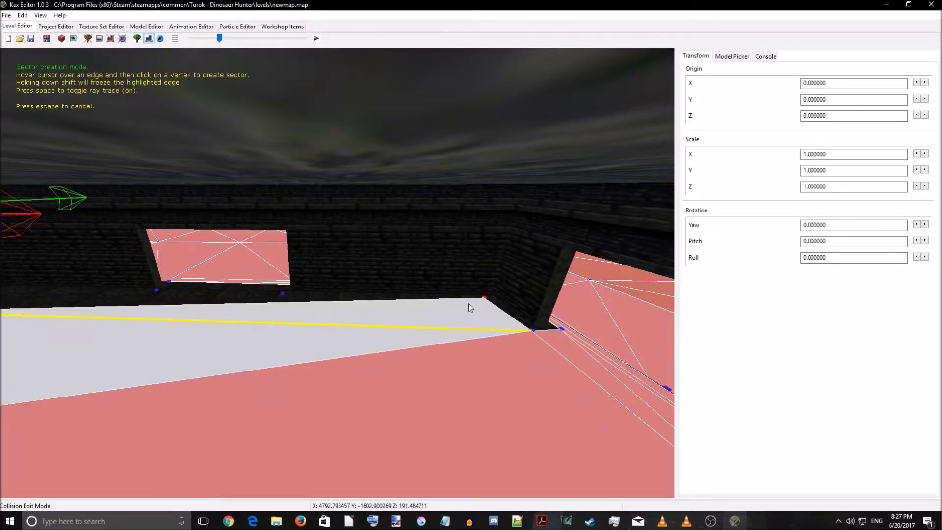
click(281, 294)
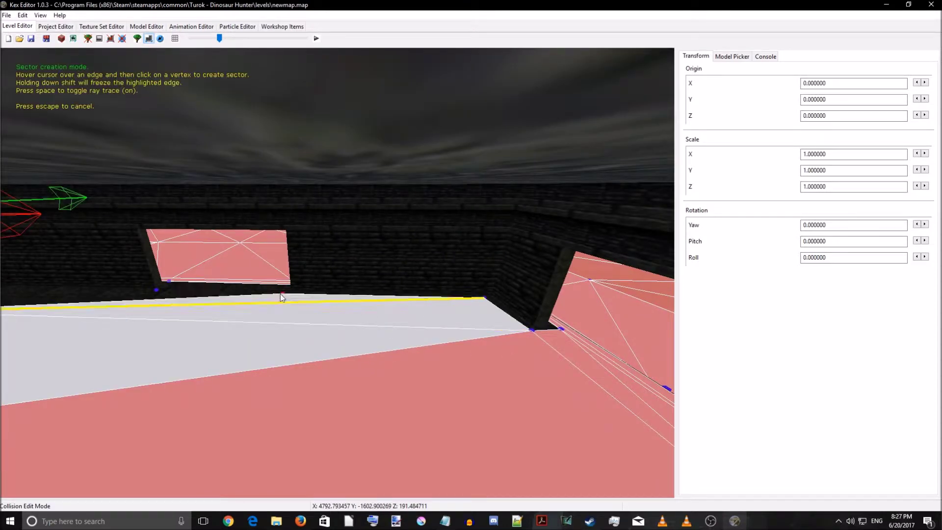
click(159, 294)
key(a)
right_drag(155, 296, 166, 328)
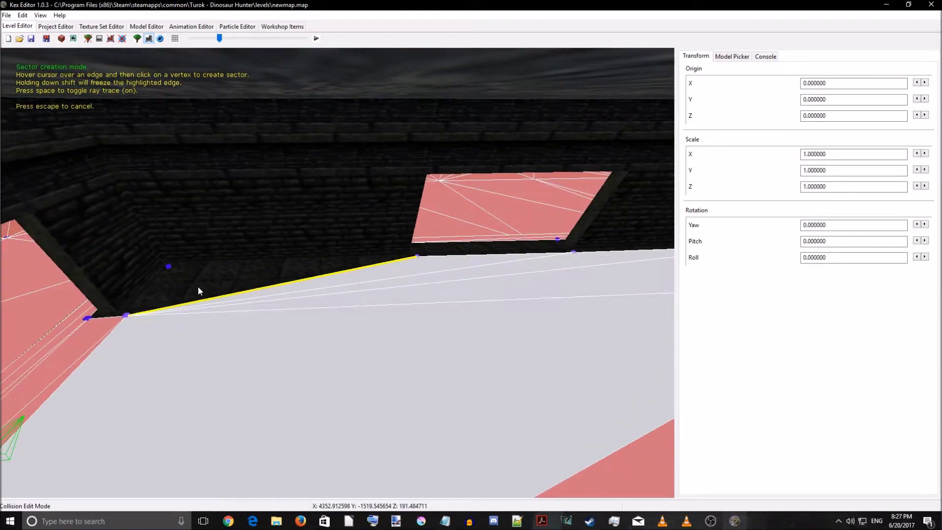
click(168, 271)
key(Escape)
- Create two sectors joining the opposite side doorway's inner edge to its two outer ledge vertices
right_drag(169, 272, 356, 275)
key(d)
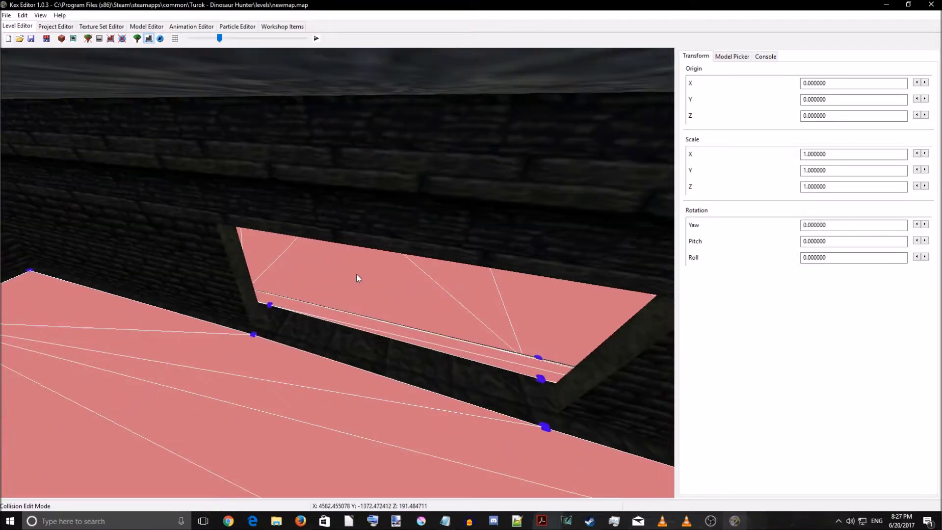
click(295, 361)
key(c)
click(266, 306)
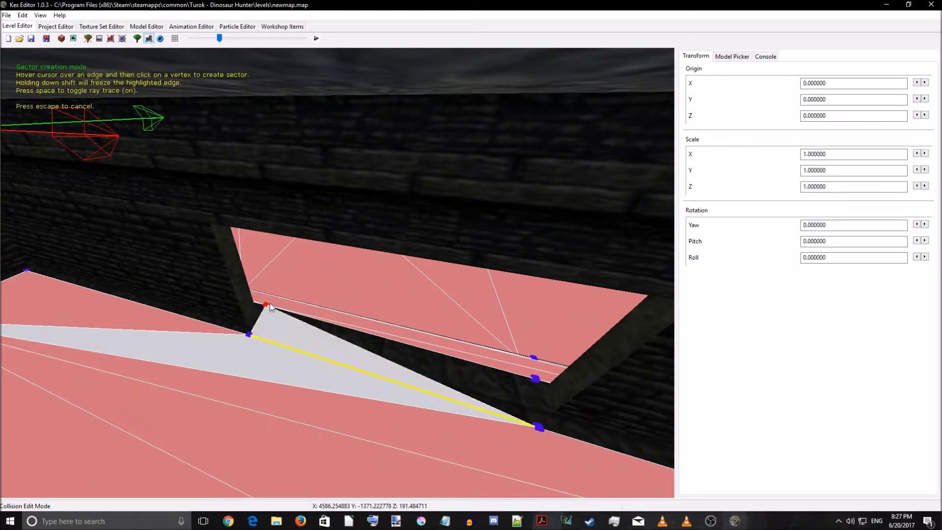
click(535, 378)
key(Escape)
- Select all of the room's interior floor sectors and enable their Collide Ceiling flag
right_drag(453, 390, 375, 401)
key(s)
click(331, 253)
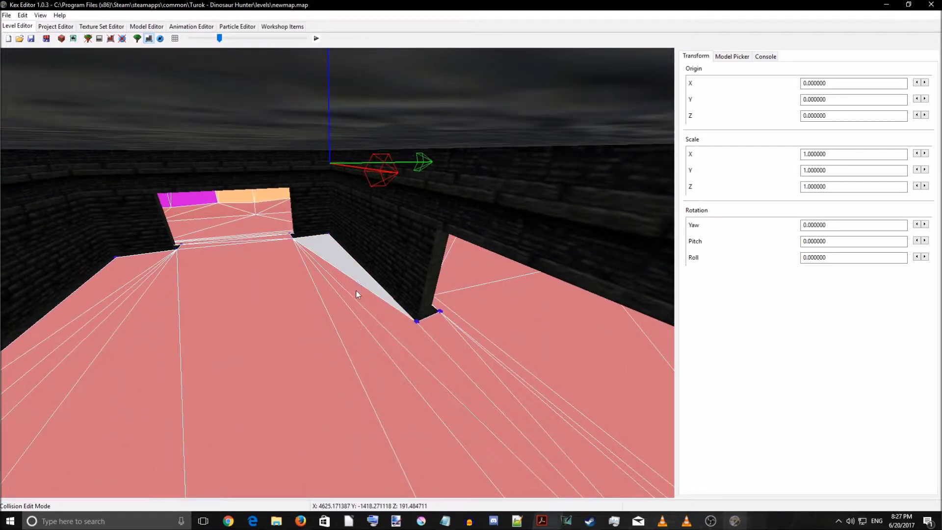
ctrl+click(364, 359)
ctrl+click(260, 357)
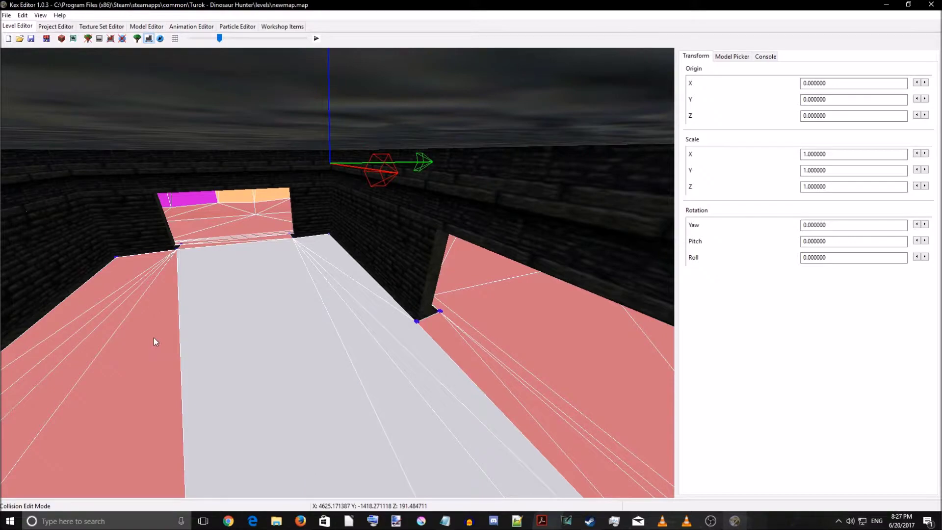
ctrl+click(148, 336)
ctrl+click(112, 318)
ctrl+click(101, 308)
ctrl+click(101, 314)
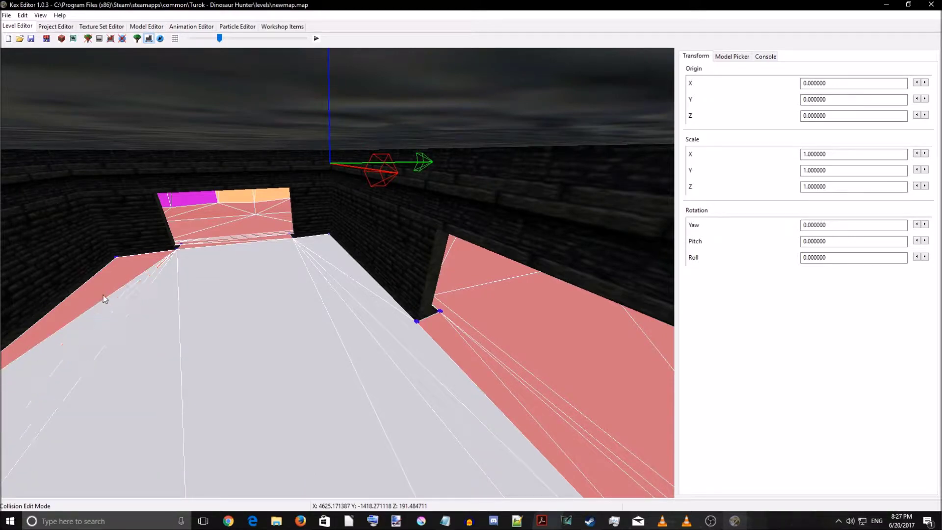
ctrl+click(103, 294)
key(a)
right_drag(214, 311, 338, 326)
key(w)
key(w)
right_click(337, 326)
click(411, 320)
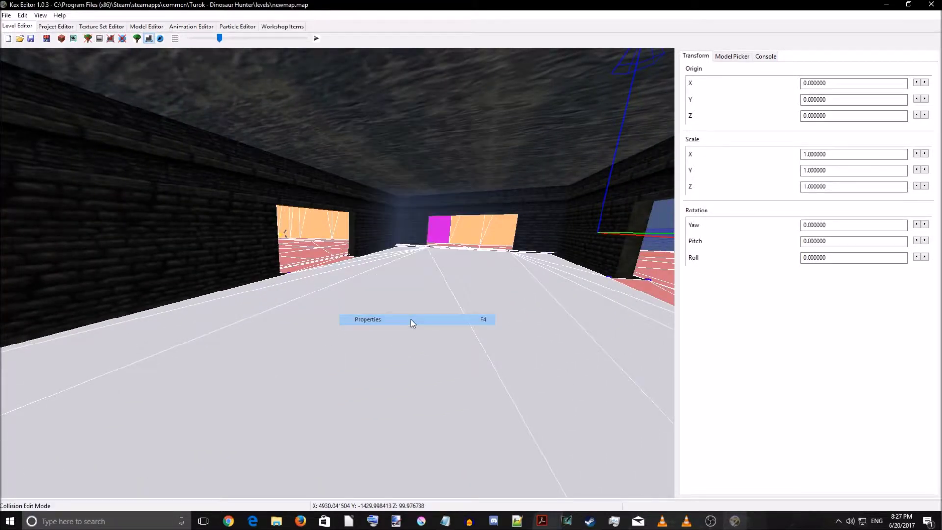
click(208, 178)
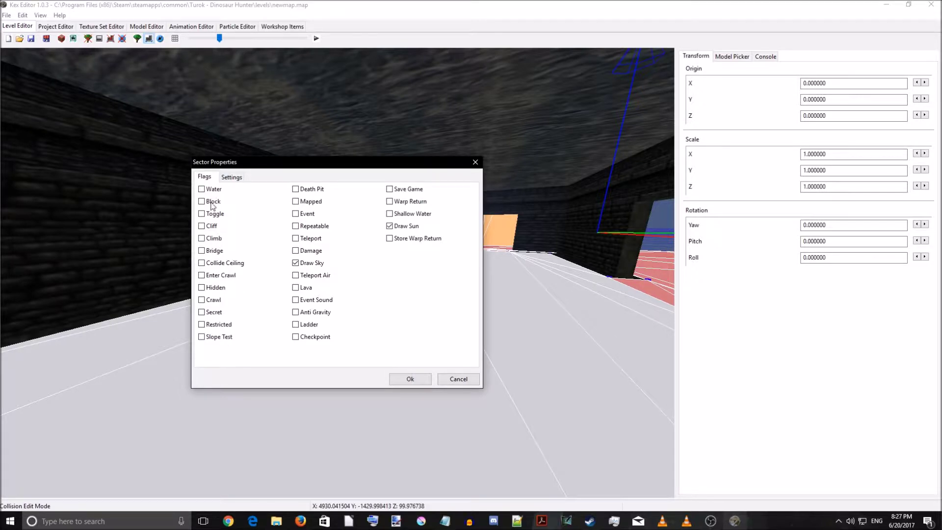
click(202, 264)
click(410, 379)
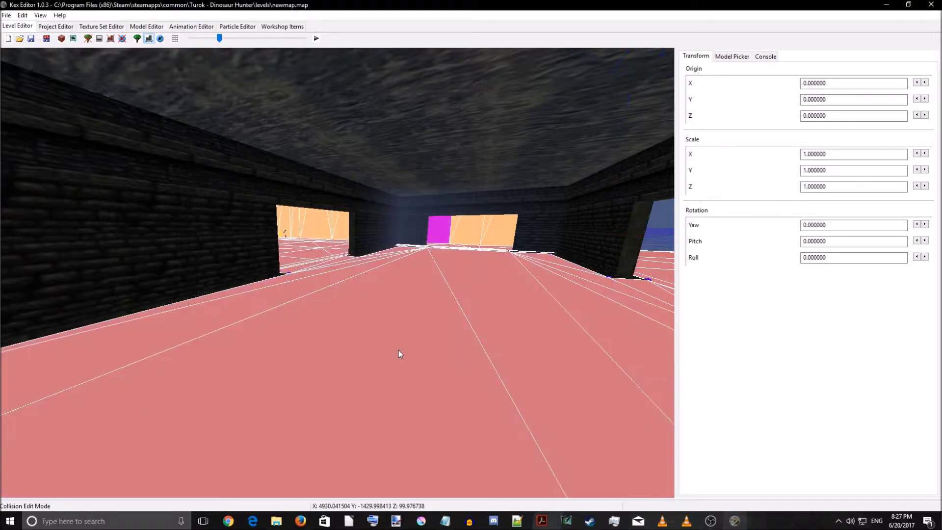
- Check the interior floor vertices at the doorway jambs and room corners by selecting them one at a time
right_drag(442, 319, 175, 376)
key(s)
click(211, 351)
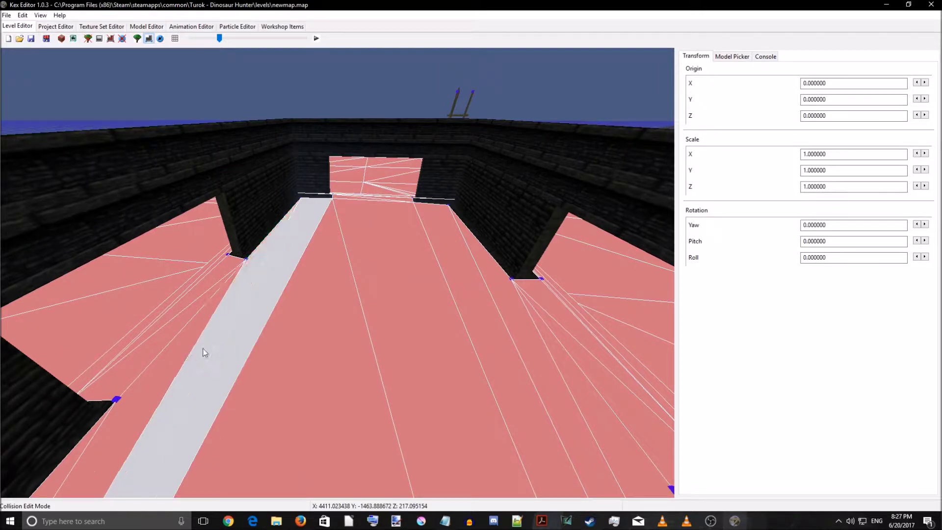
ctrl+click(187, 347)
right_drag(285, 346, 421, 308)
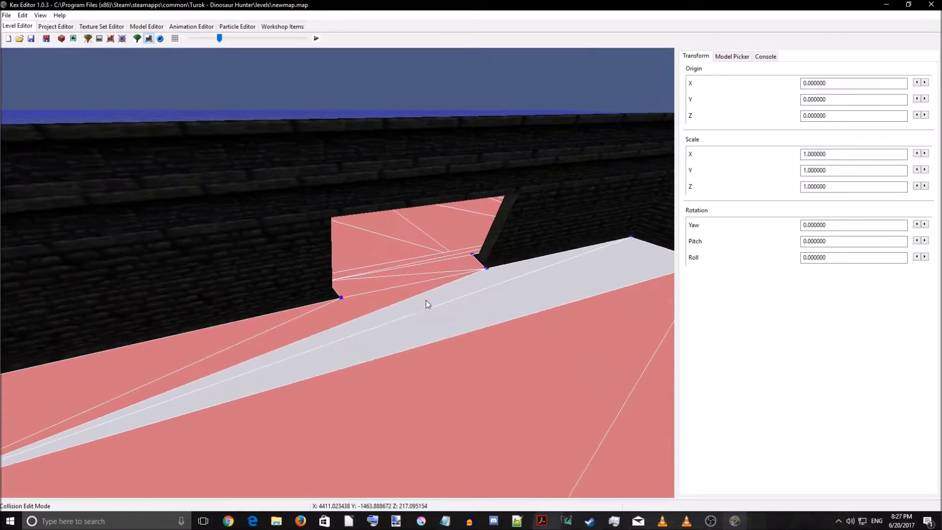
click(340, 298)
click(486, 270)
right_drag(479, 288, 329, 275)
click(335, 271)
click(289, 291)
right_drag(289, 293, 248, 295)
click(227, 292)
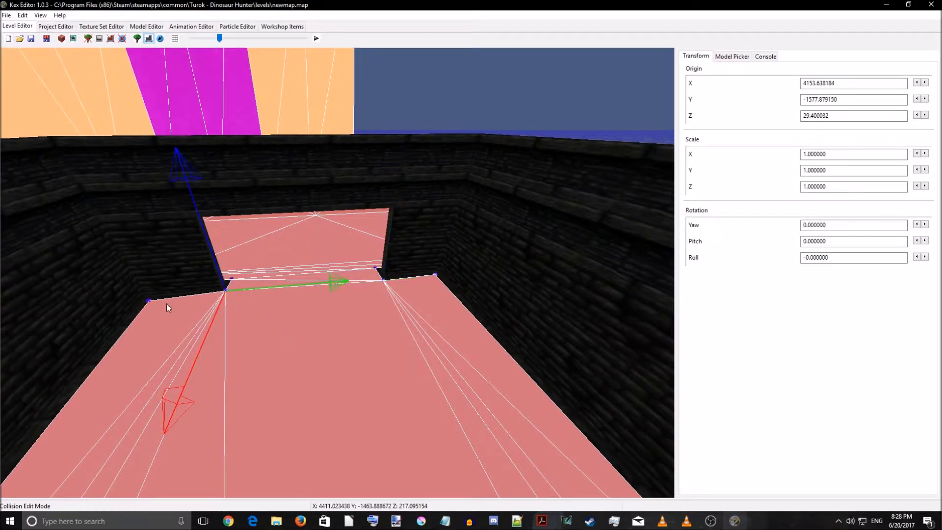
click(149, 301)
right_drag(251, 323, 305, 312)
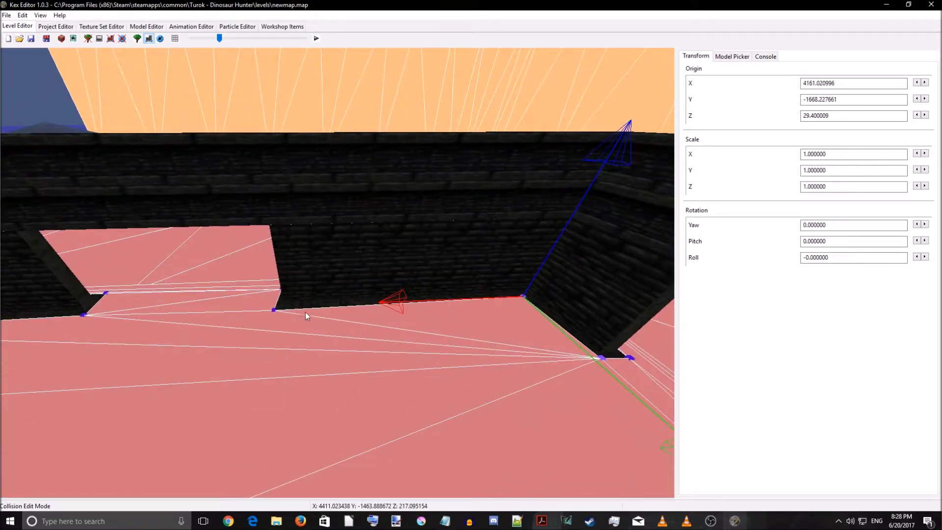
click(274, 310)
right_drag(356, 358, 335, 307)
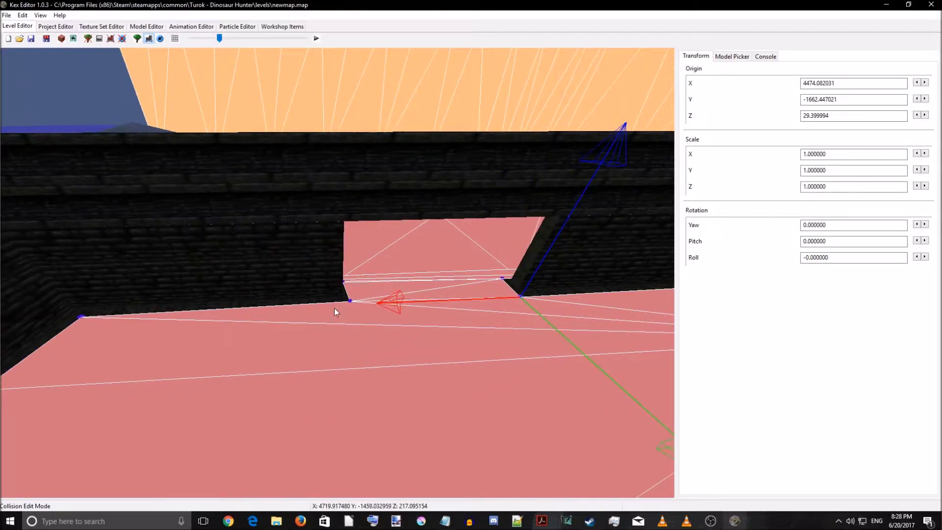
click(351, 300)
right_drag(344, 361, 527, 364)
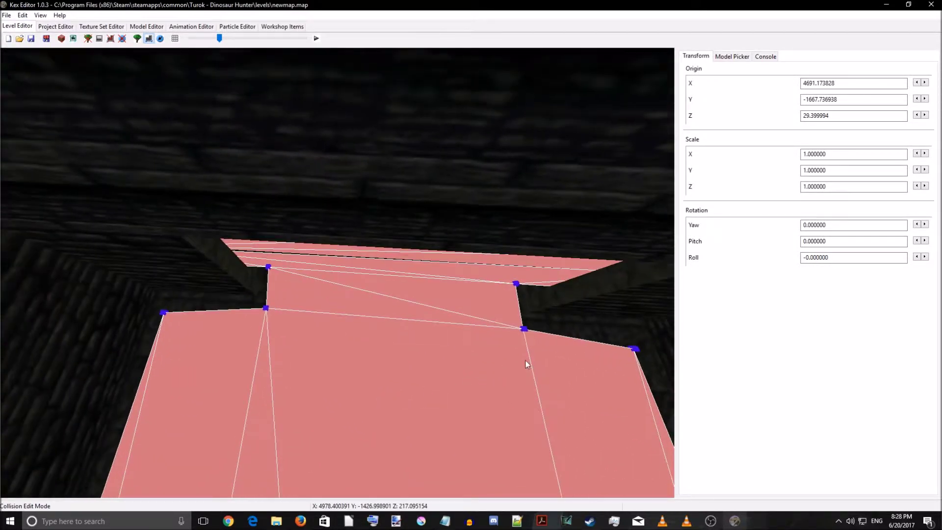
click(525, 329)
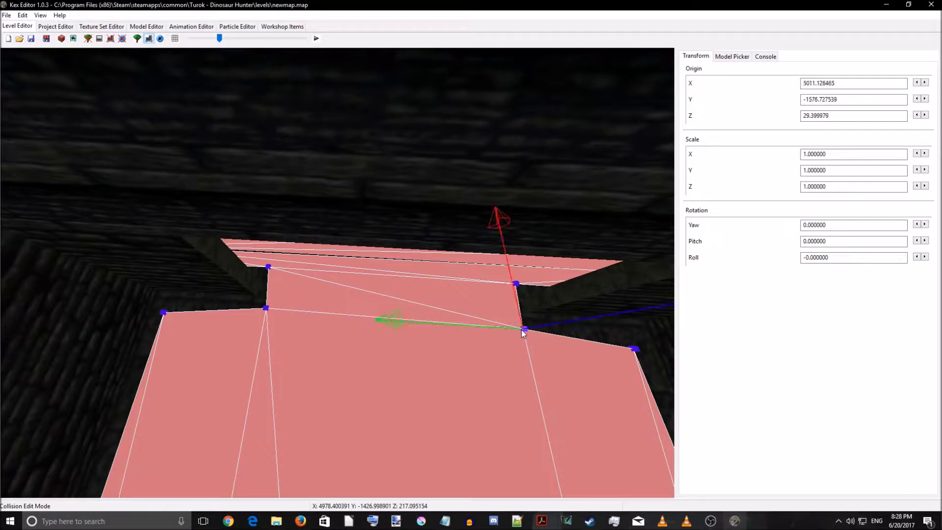
click(267, 308)
click(162, 314)
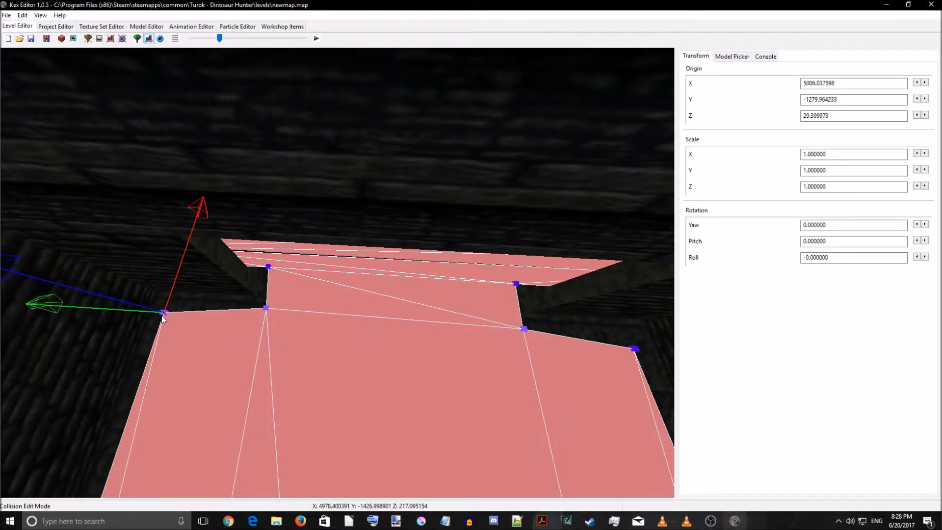
right_drag(323, 360, 352, 350)
- Select the floor vertex in the room corner beside the end doorway and lower its ceiling point to just above the floor
click(323, 286)
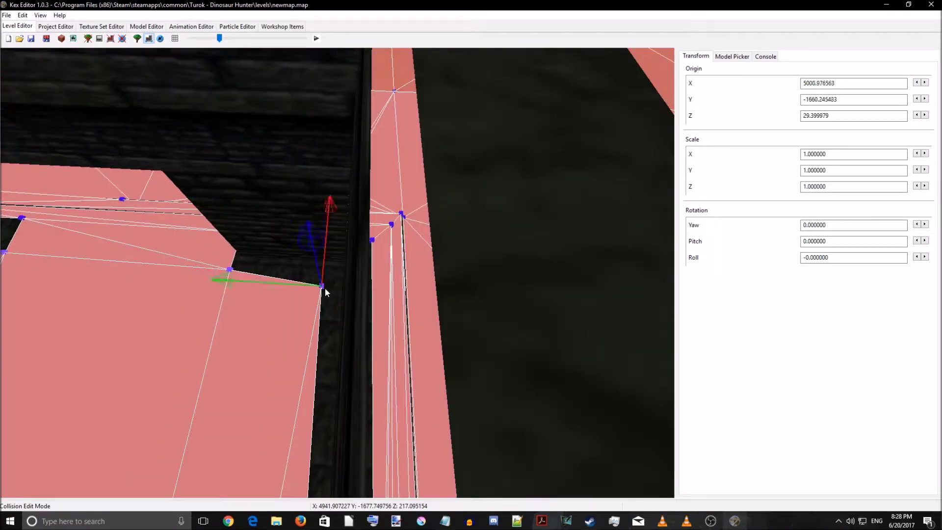
right_drag(290, 337, 466, 335)
key(w)
right_drag(334, 319, 538, 335)
drag(372, 247, 445, 93)
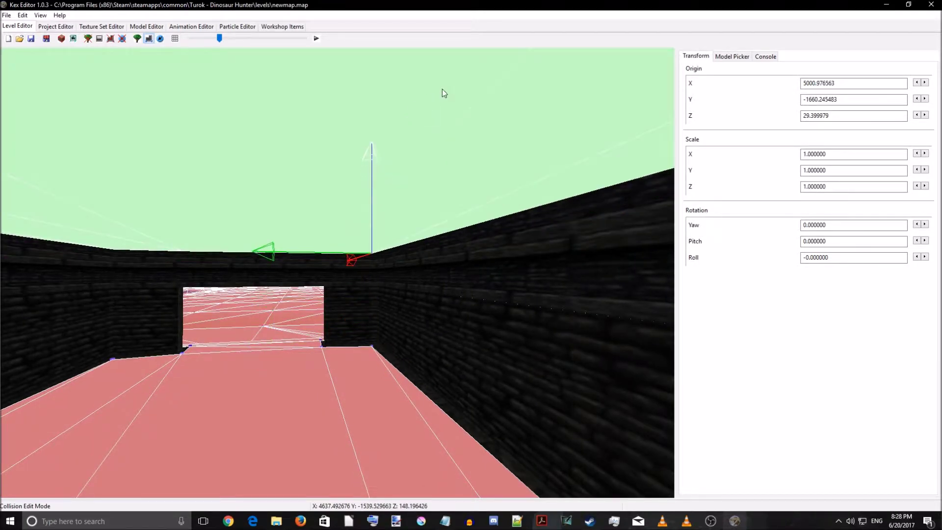
drag(383, 143, 446, 144)
key(s)
mouse_move(456, 293)
right_down()
mouse_move(445, 321)
mouse_move(438, 313)
mouse_move(455, 285)
right_up()
key(w)
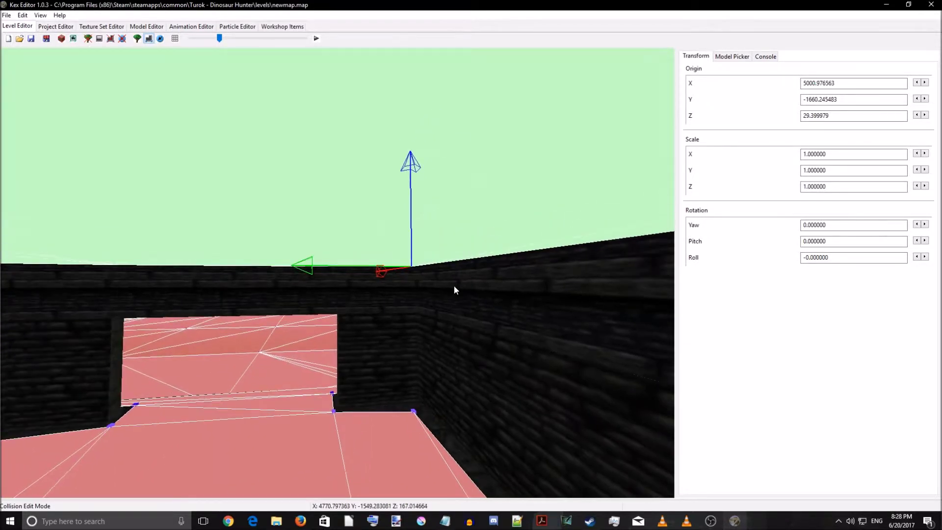
drag(425, 154, 414, 405)
- Set the selected corner vertex's ceiling Z to the camera Z, with the camera at a height of about 190
mouse_move(499, 311)
right_down()
mouse_move(488, 343)
mouse_move(502, 326)
mouse_move(486, 337)
mouse_move(497, 313)
mouse_move(486, 300)
mouse_move(481, 329)
mouse_move(488, 305)
mouse_move(482, 323)
mouse_move(492, 326)
right_up()
key(s)
key(w)
key(s)
key(w)
key(w)
key(s)
key(w)
key(s)
key(w)
key(s)
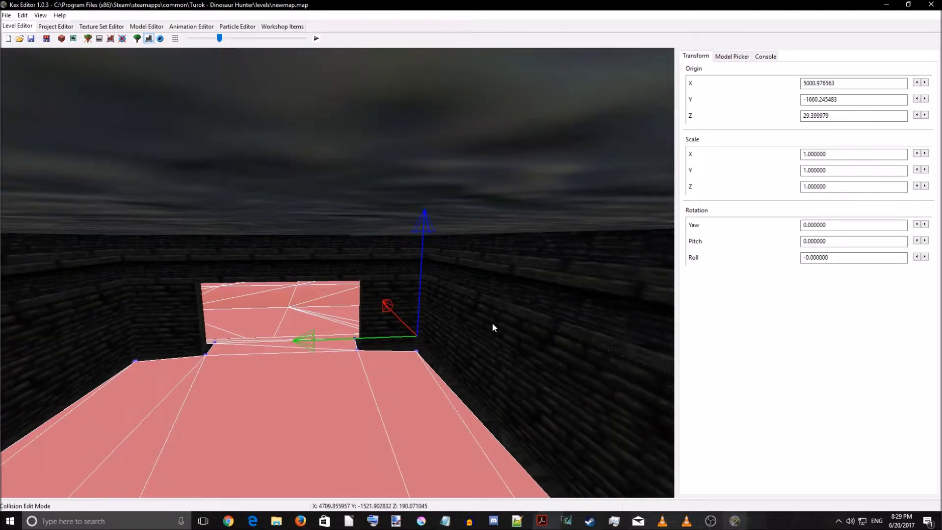
right_click(493, 318)
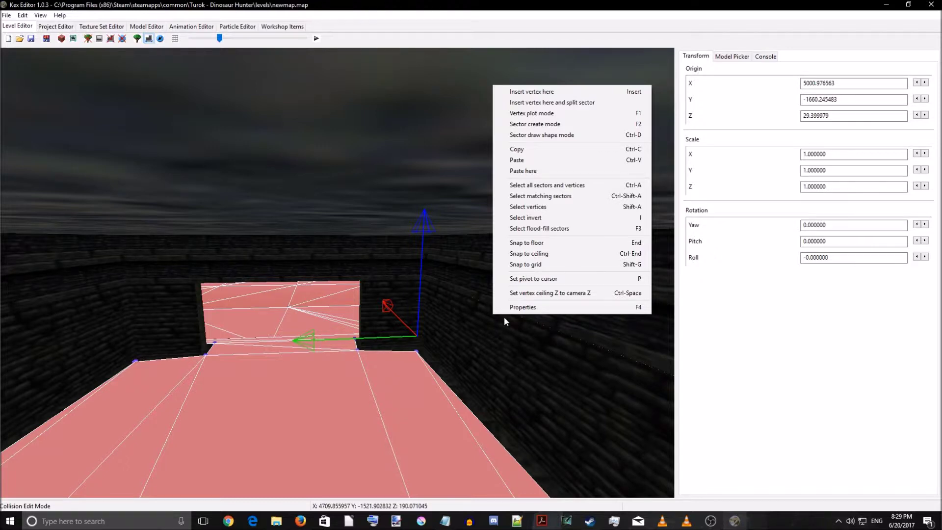
click(550, 295)
- Select all the room's floor sectors and set their vertex ceiling Z to the camera Z at about 182.6
right_drag(441, 343, 443, 438)
key(w)
key(w)
key(s)
key(d)
key(a)
key(w)
key(s)
key(d)
key(w)
key(s)
key(w)
click(408, 415)
right_drag(302, 417, 448, 350)
right_drag(550, 320, 363, 339)
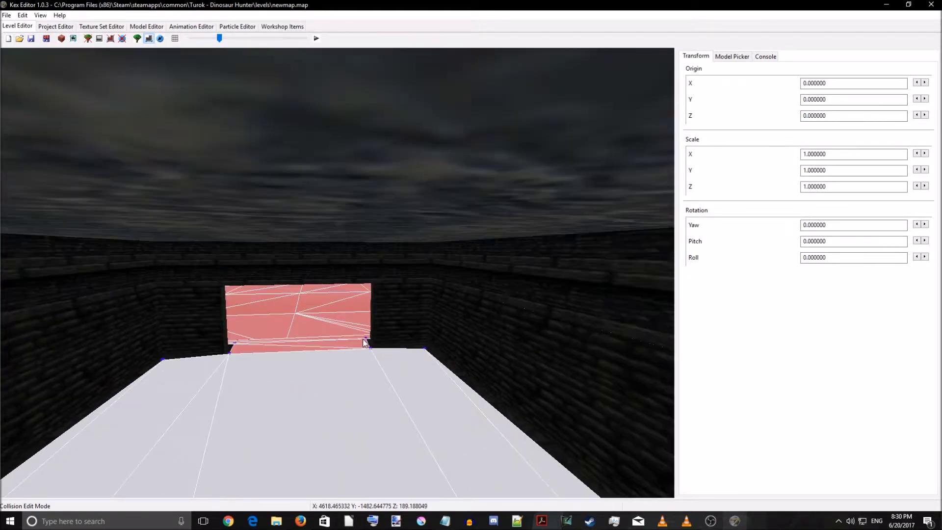
right_click(455, 361)
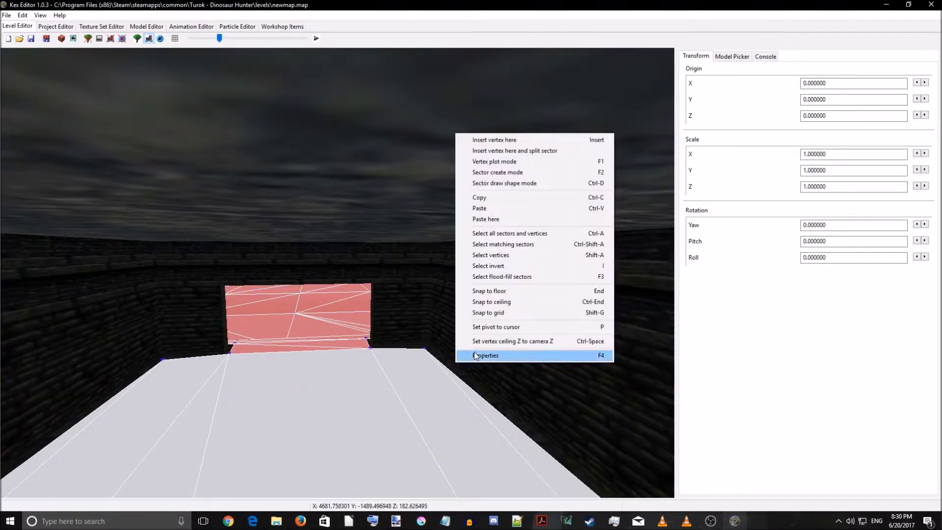
click(501, 344)
- Set the selected floor sectors' vertex ceiling Z to the camera Z at about 201, then clear the selection
key(s)
right_drag(388, 410, 586, 396)
right_drag(468, 426, 497, 443)
key(s)
key(s)
key(s)
key(d)
key(w)
key(w)
key(w)
right_click(504, 425)
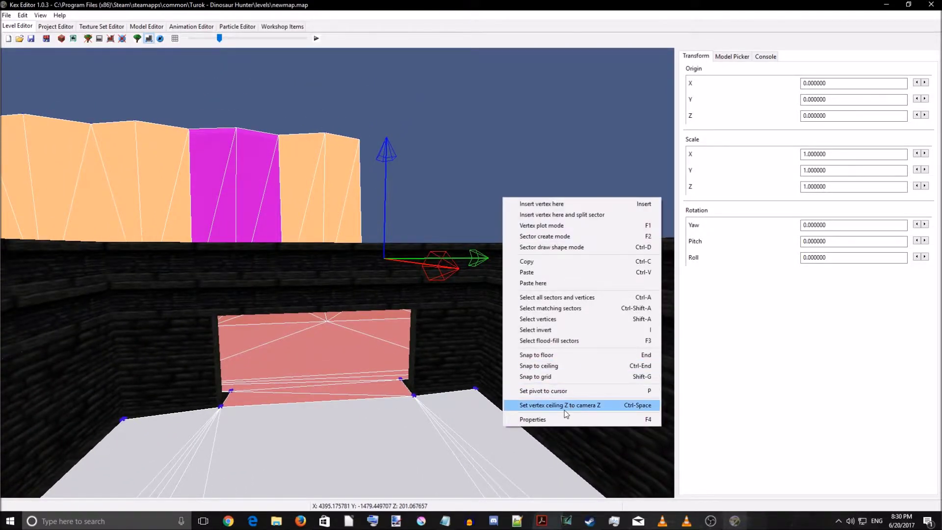
mouse_move(415, 416)
right_down()
mouse_move(396, 443)
mouse_move(417, 346)
mouse_move(393, 417)
mouse_move(402, 414)
right_up()
key(w)
key(s)
key(s)
click(405, 414)
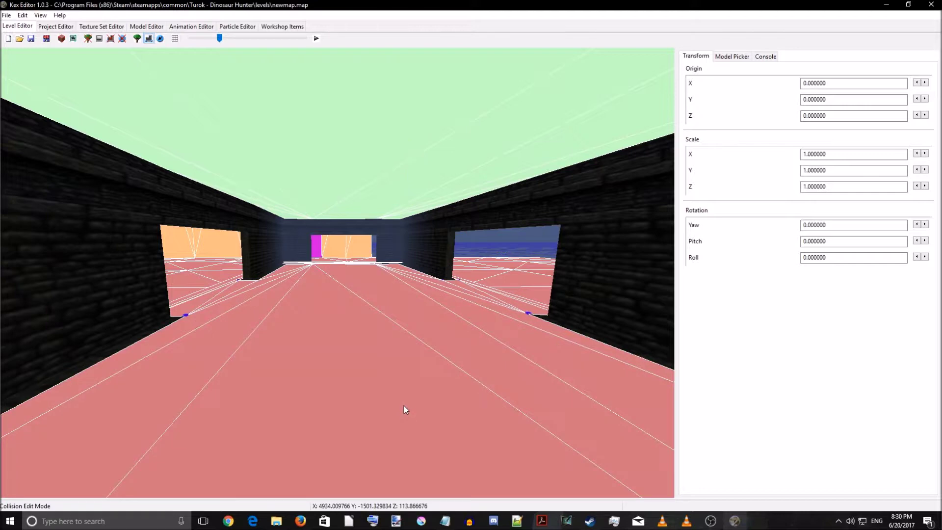
- Save the map over newmap.map and launch it in the game for testing
click(31, 38)
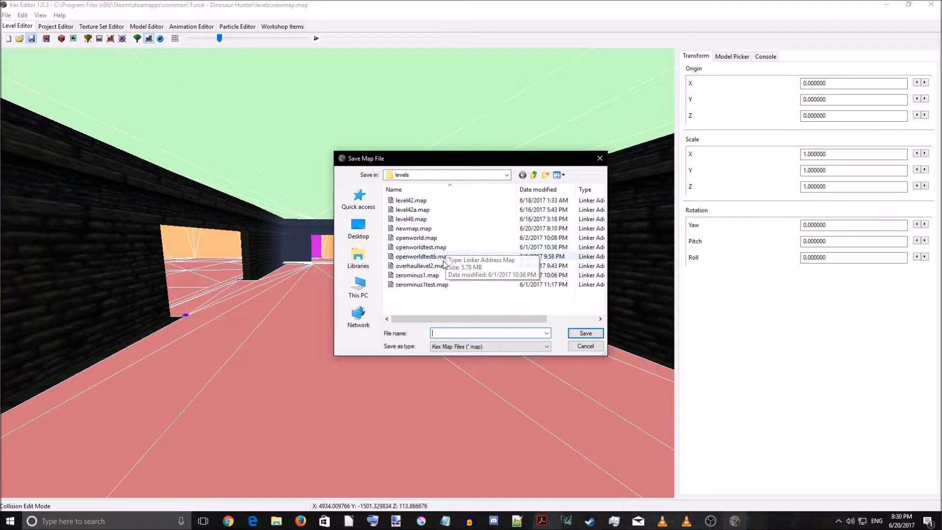
click(436, 229)
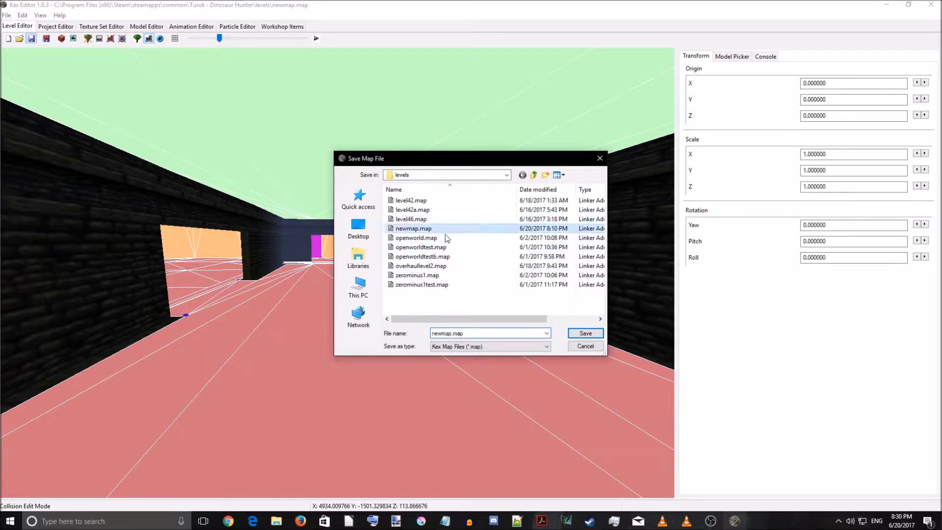
click(585, 333)
click(497, 263)
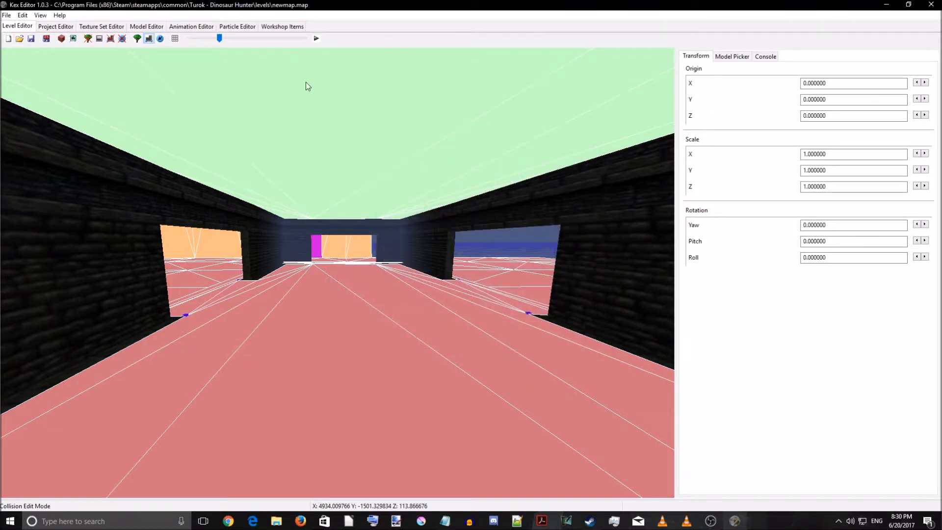
click(316, 39)
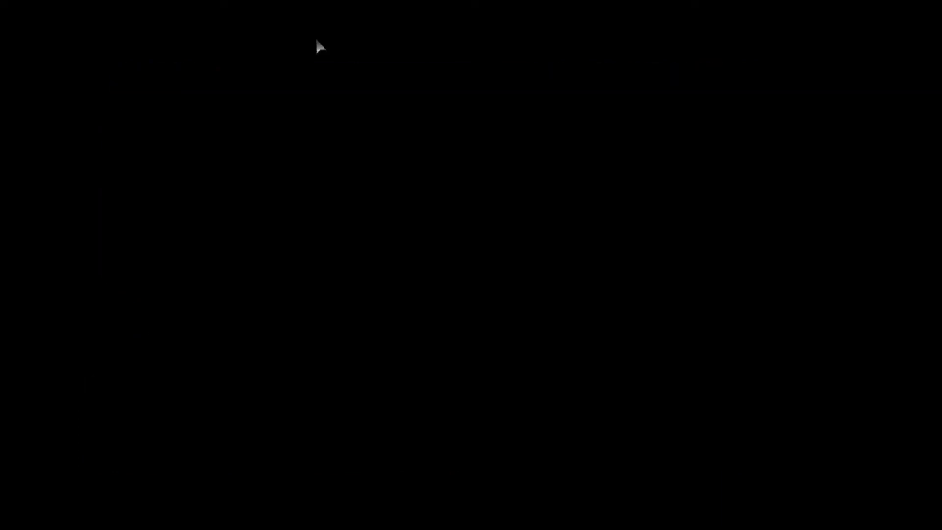
- Walk up to the temple in the game and pass through its doorways to test the floor and doorway collision
key(w)
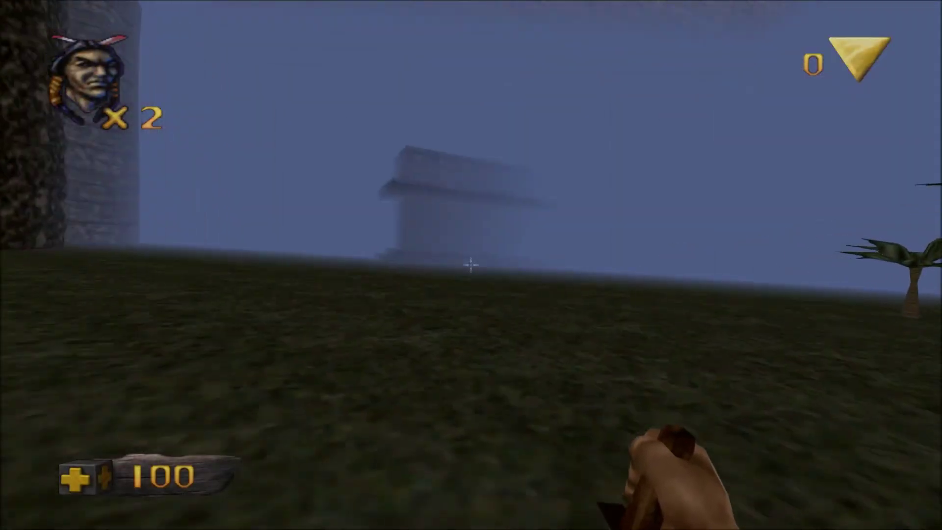
key(w)
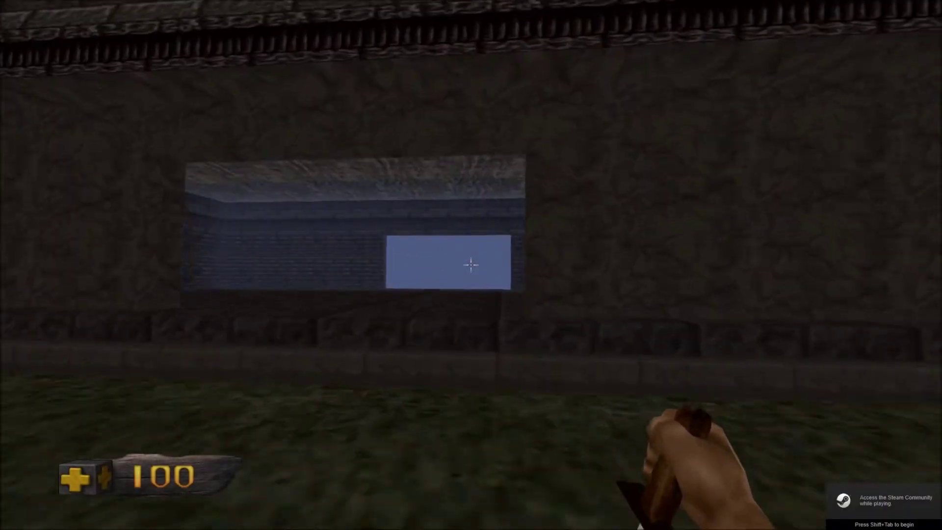
key(w)
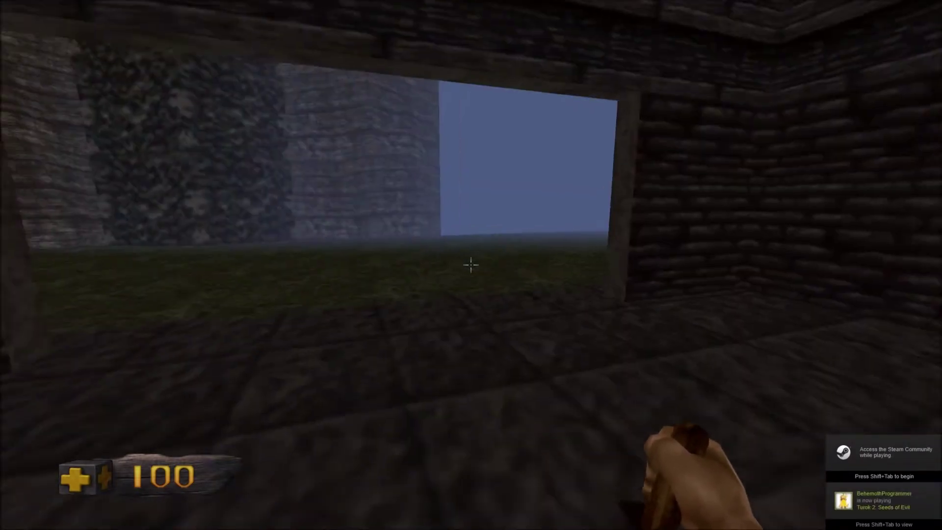
key(w)
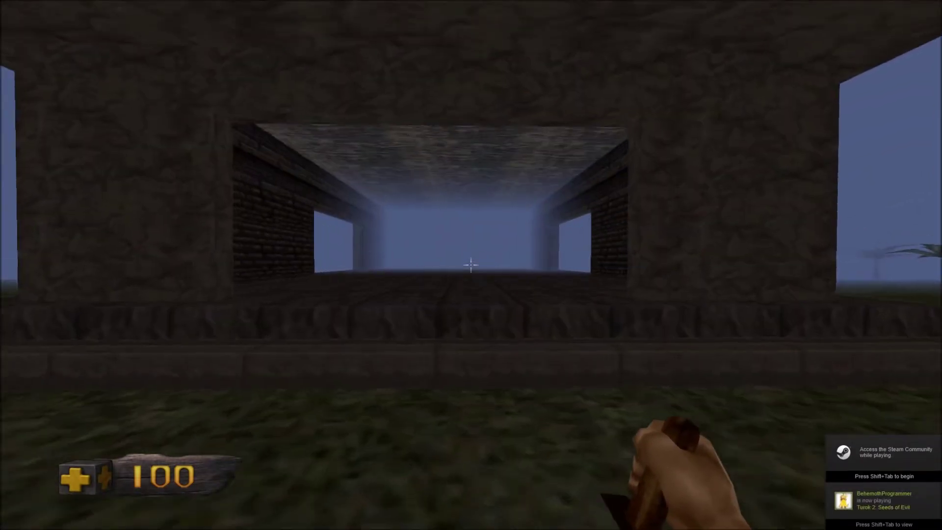
key(w)
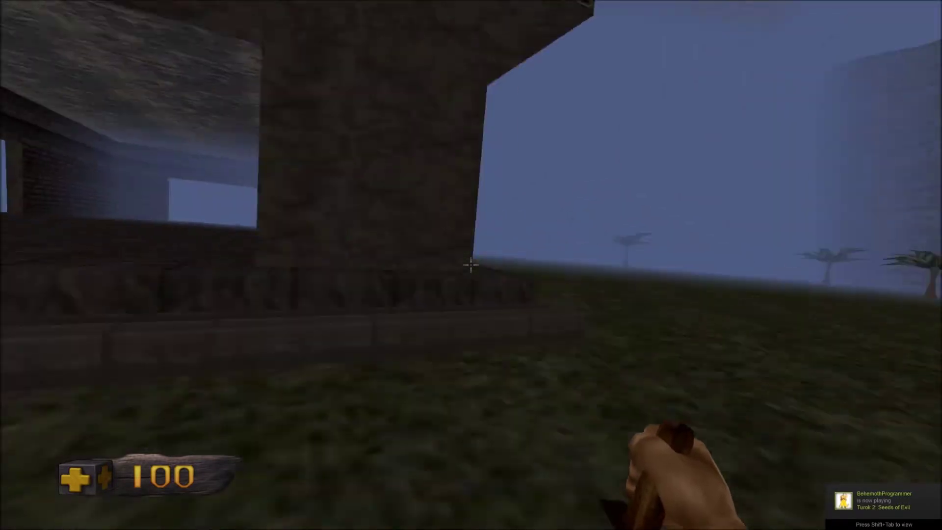
- Walk along the outer ledge around the temple to test collision against the exterior walls and corner pillars
key(w)
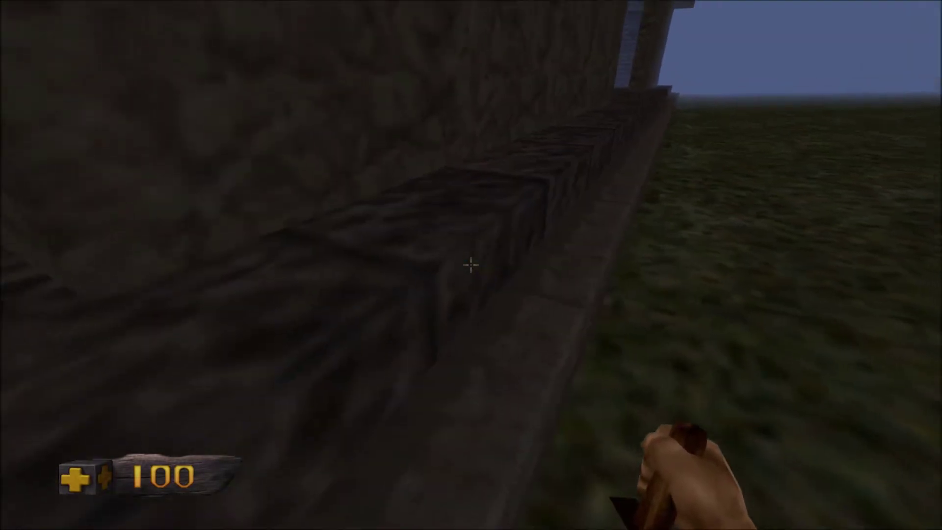
key(w)
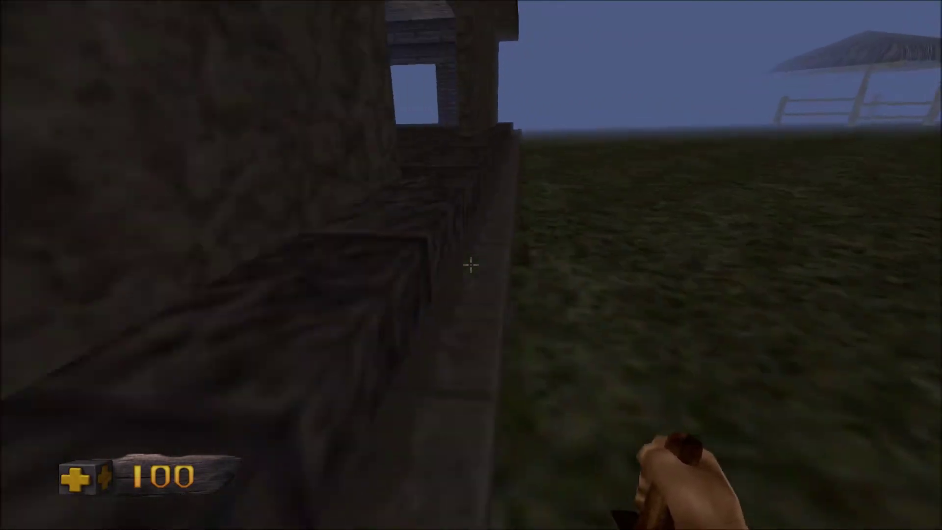
key(w)
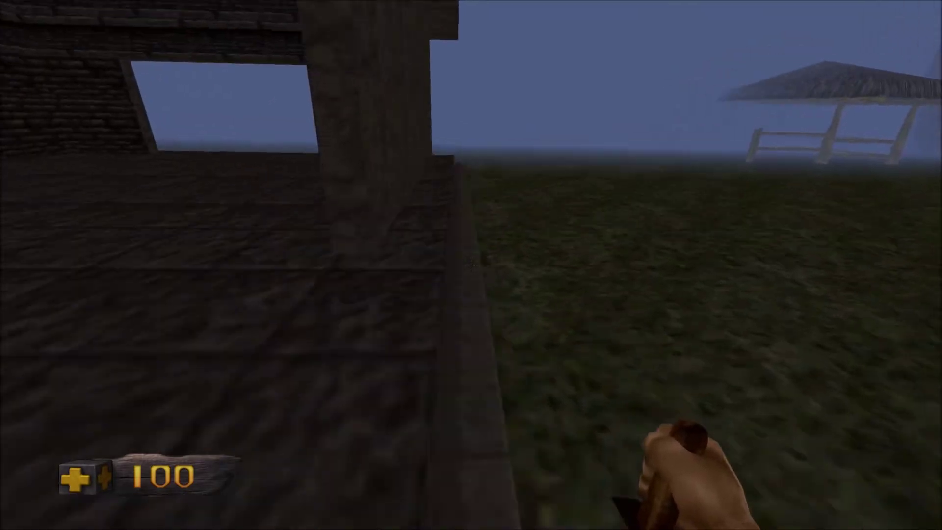
key(w)
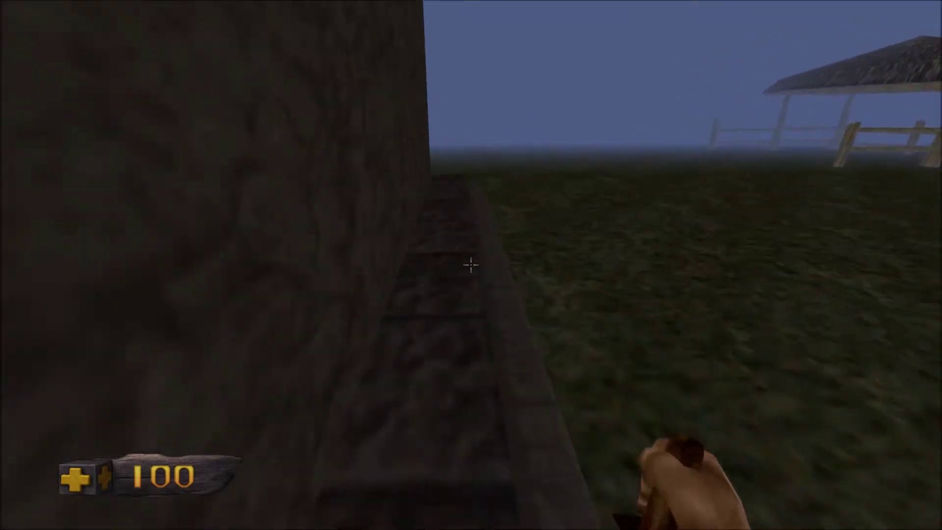
key(w)
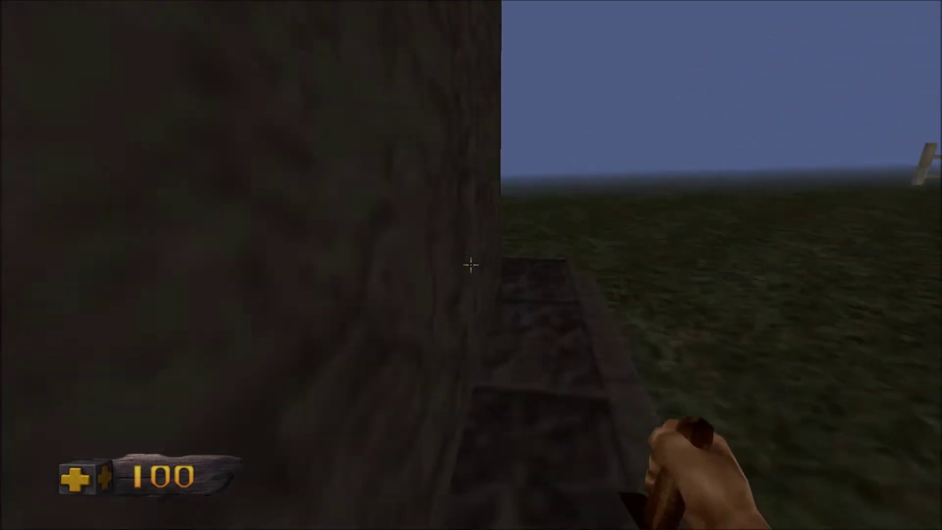
key(w)
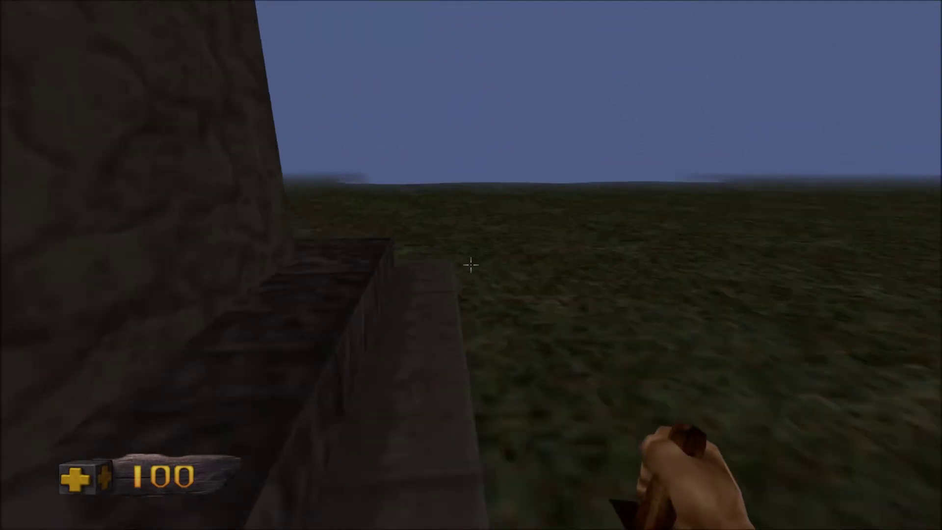
key(w)
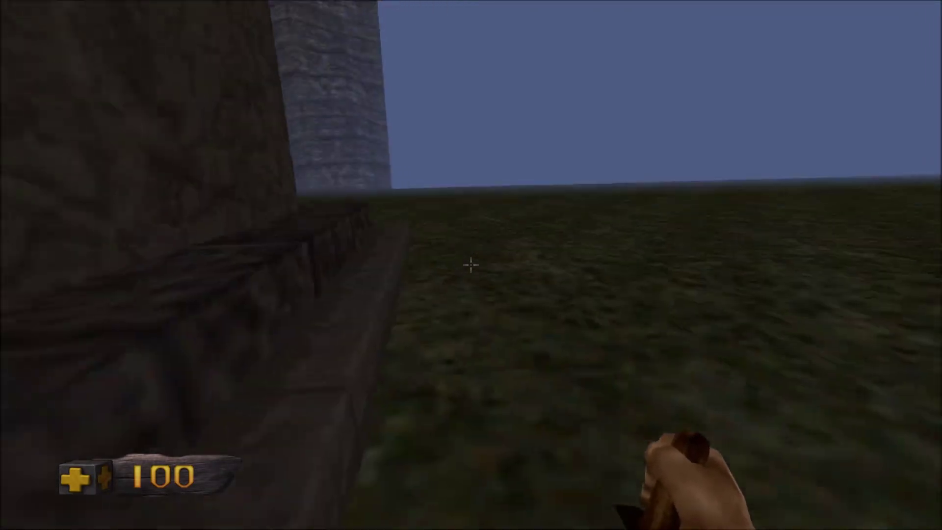
key(w)
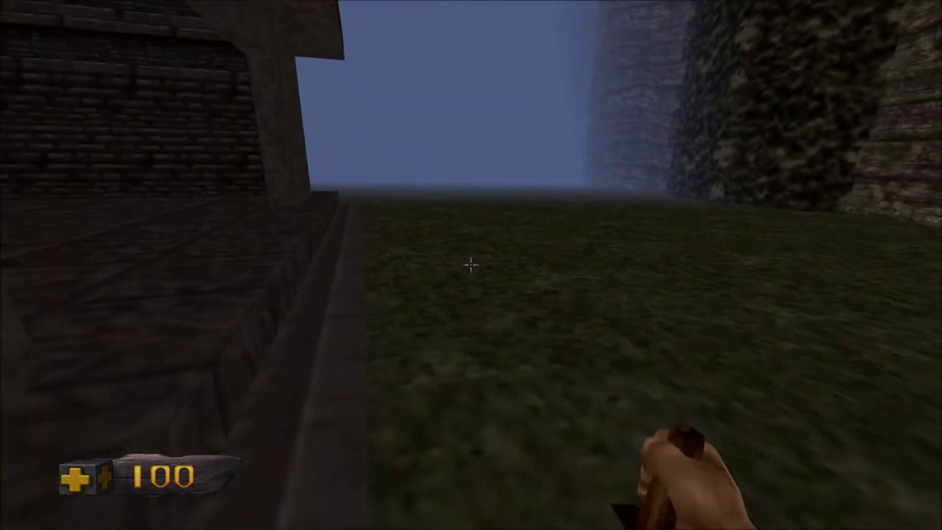
- Move back and forth across the ledge between the grass and the temple floor to test the step collision
key(w)
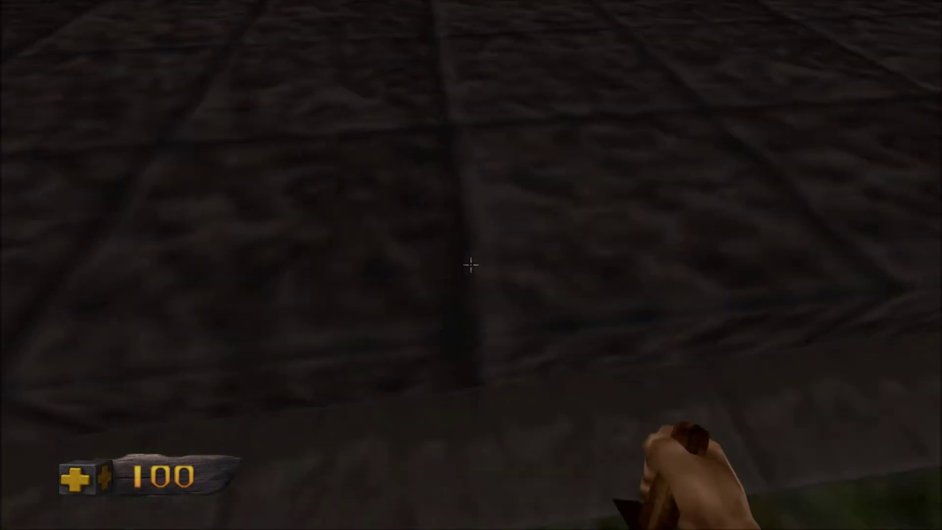
key(w)
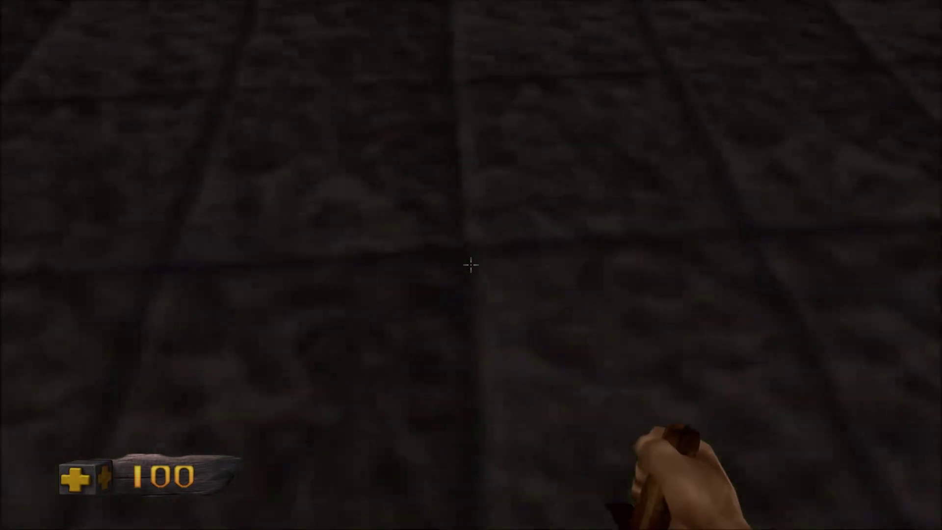
key(a)
key(d)
key(a)
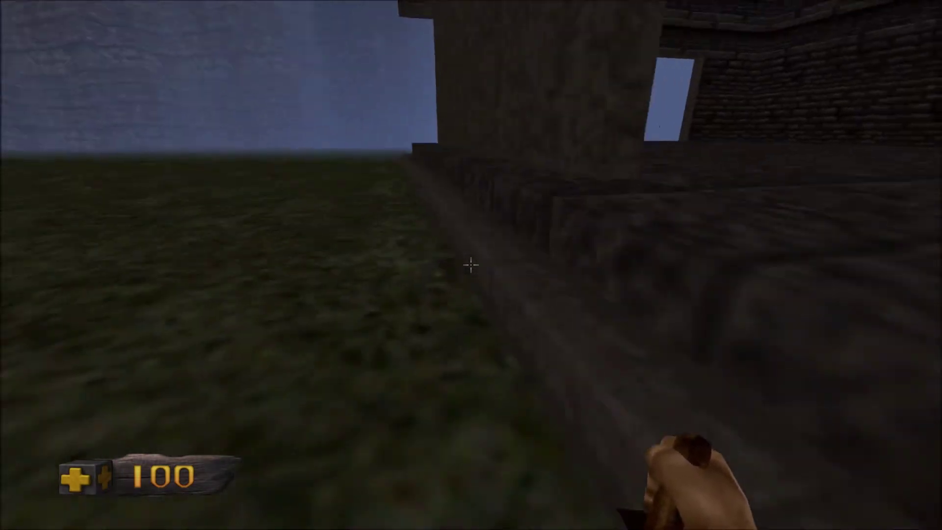
key(d)
key(a)
key(d)
key(a)
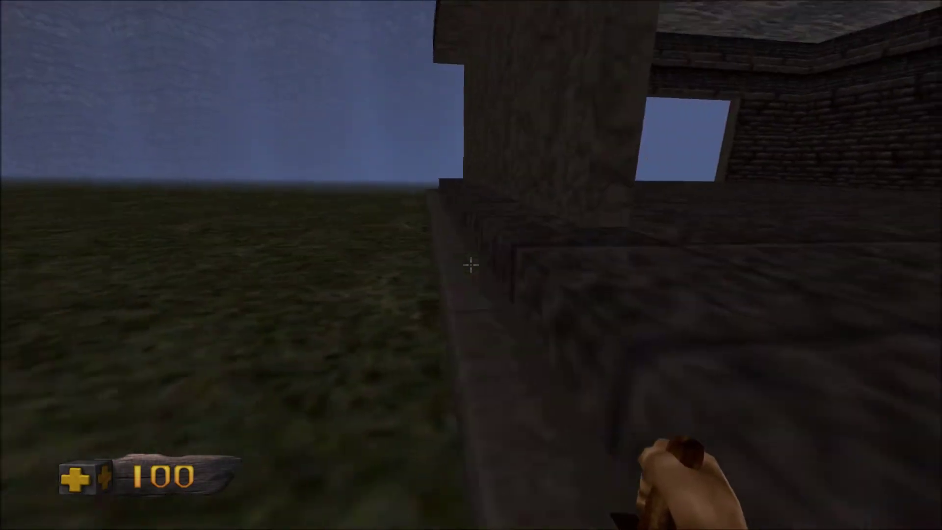
key(d)
key(a)
key(d)
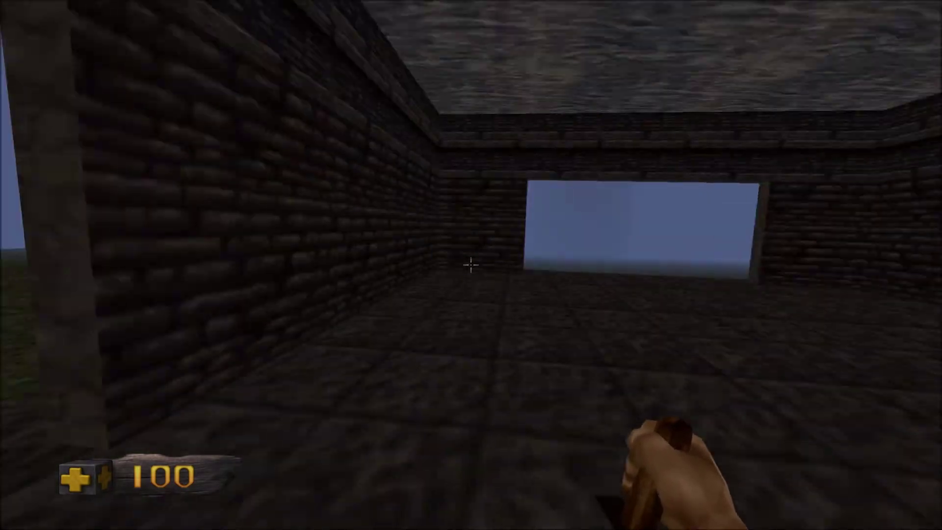
- Walk around the temple's interior to test the ceiling collision under the roof, and quit the game to return to the editor
key(w)
key(a)
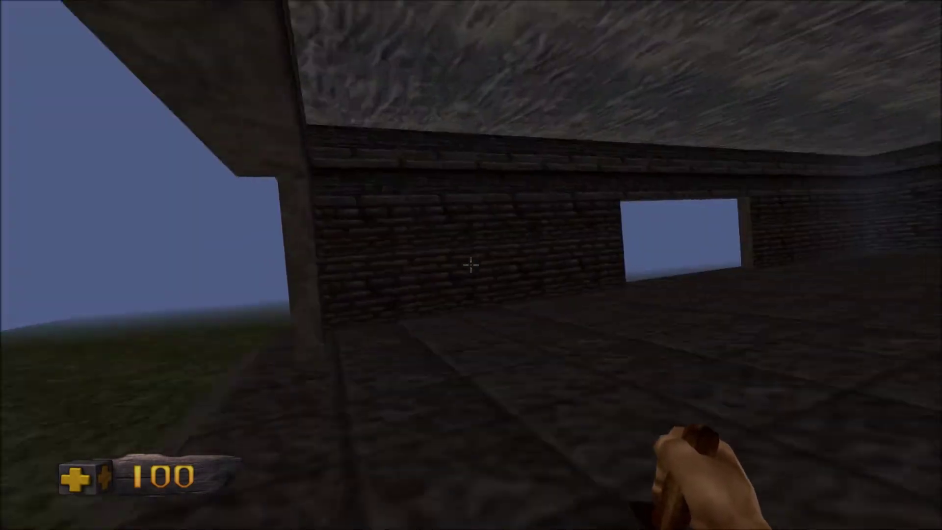
key(d)
key(w)
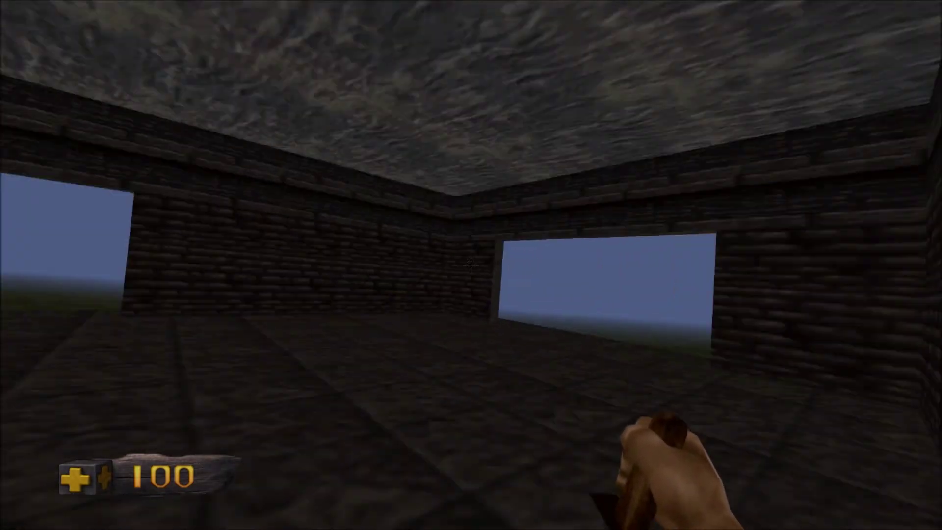
key(s)
key(w)
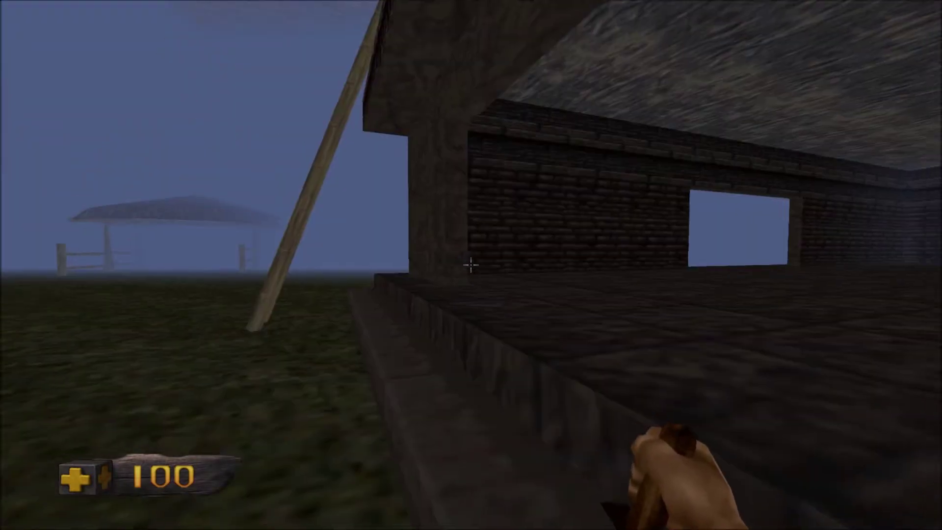
key(w)
key(Escape)
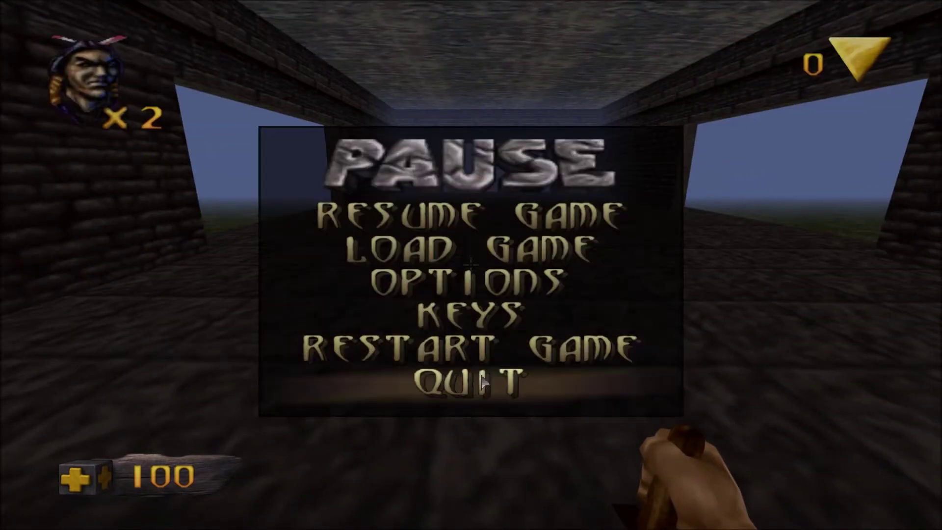
click(489, 381)
click(469, 289)
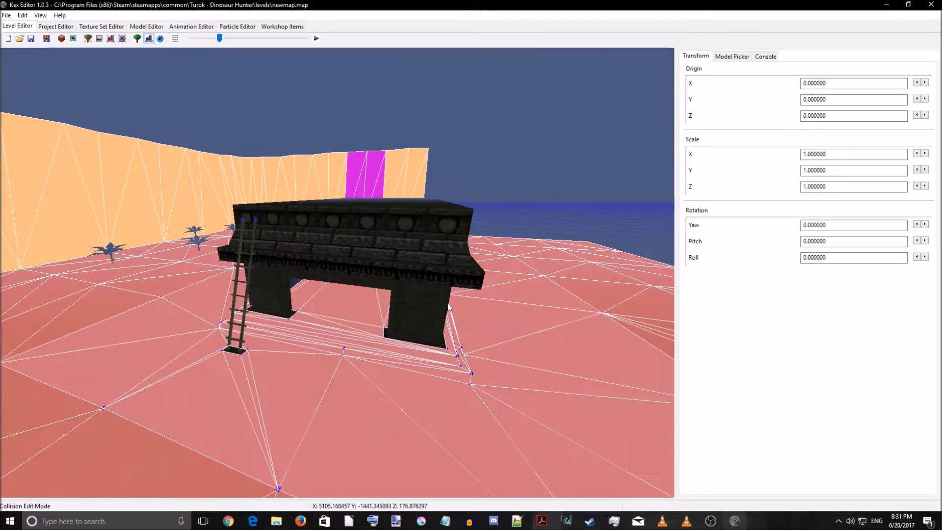
- Create a collision sector covering the narrow side of the ladder leaning against the temple
key(a)
right_drag(447, 304, 605, 311)
key(w)
key(s)
key(a)
key(w)
key(s)
key(w)
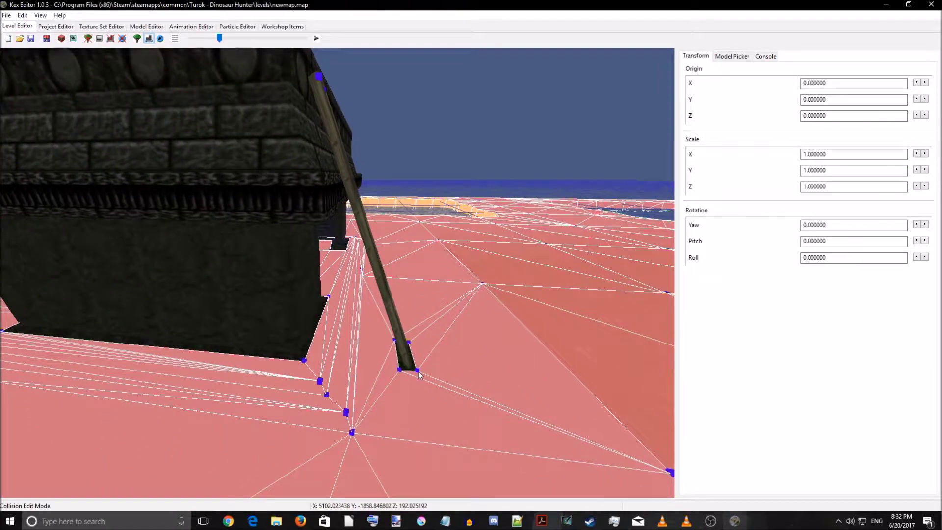
key(c)
shift+right_drag(406, 360, 371, 257)
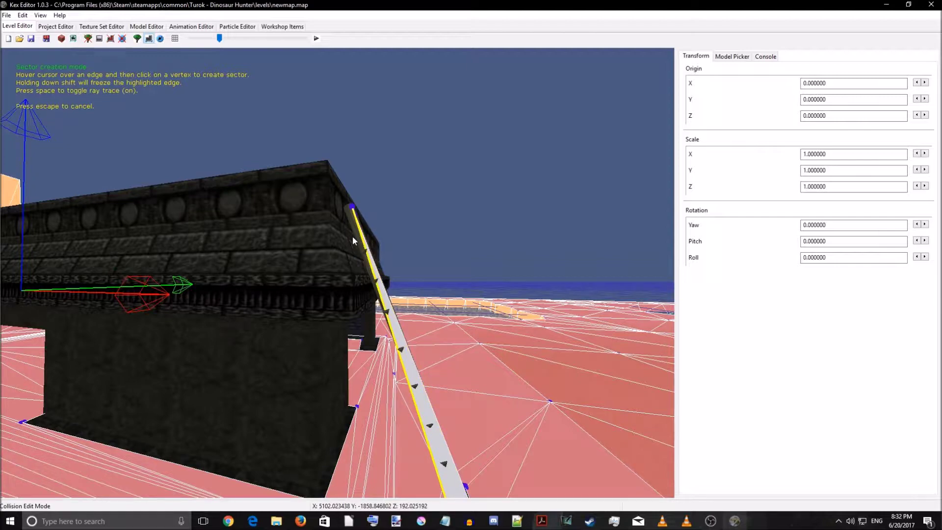
shift+right_drag(350, 240, 403, 295)
key(a)
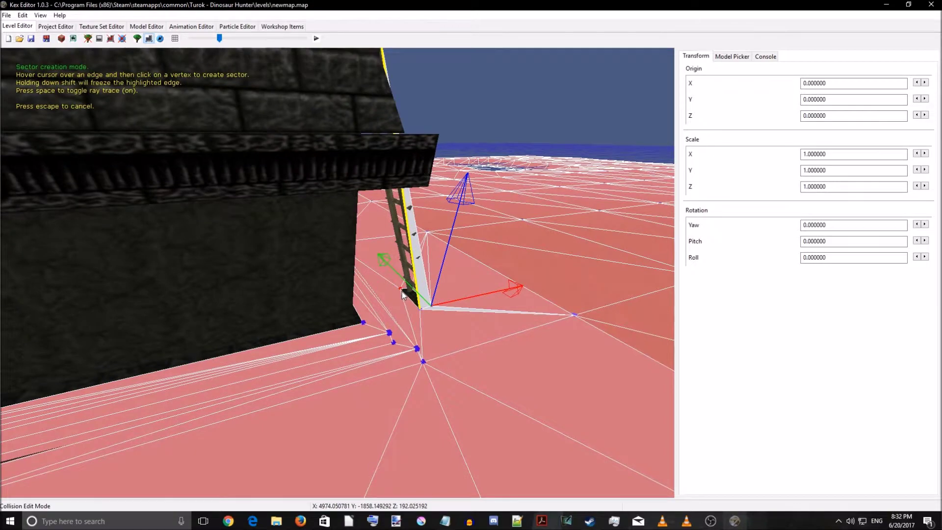
- Create a collision sector from the ladder's side edge to the base vertex nearest the temple
click(402, 293)
key(Return)
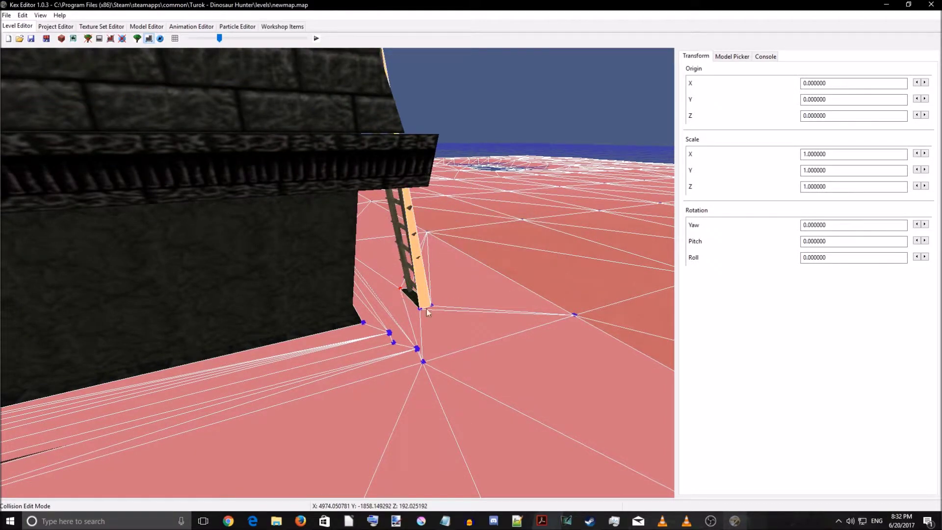
key(c)
click(401, 291)
key(Return)
- Create two triangular collision sectors covering the ladder's front face between its base and top vertices
right_drag(452, 296, 446, 340)
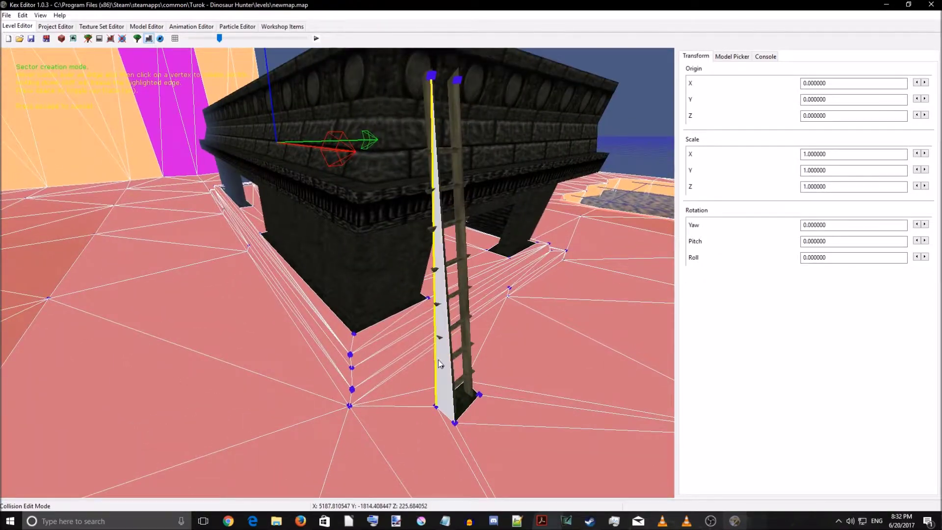
click(470, 401)
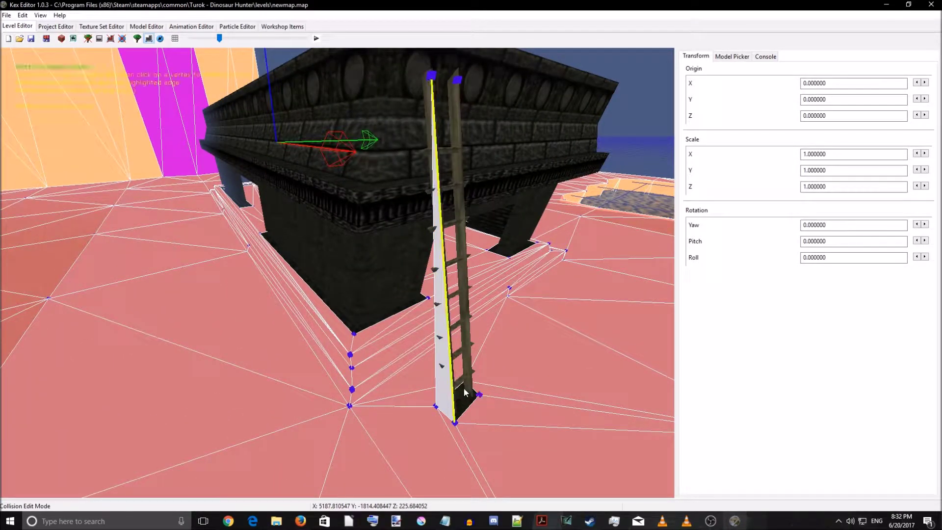
right_drag(480, 398, 355, 335)
click(290, 194)
key(a)
key(Escape)
- Plot a vertex on the temple wall beside the ladder's top and place it at about X 5050, Y -1634, Z 247
key(v)
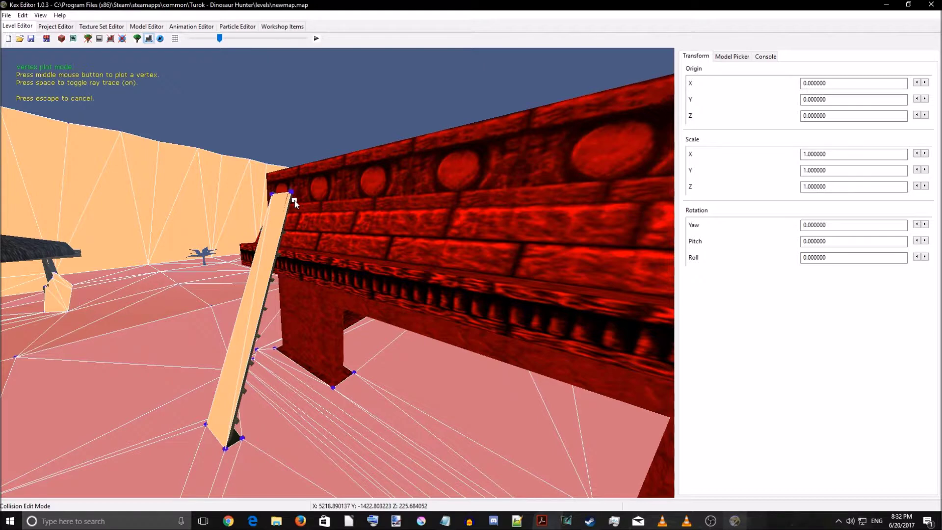
middle_click(295, 200)
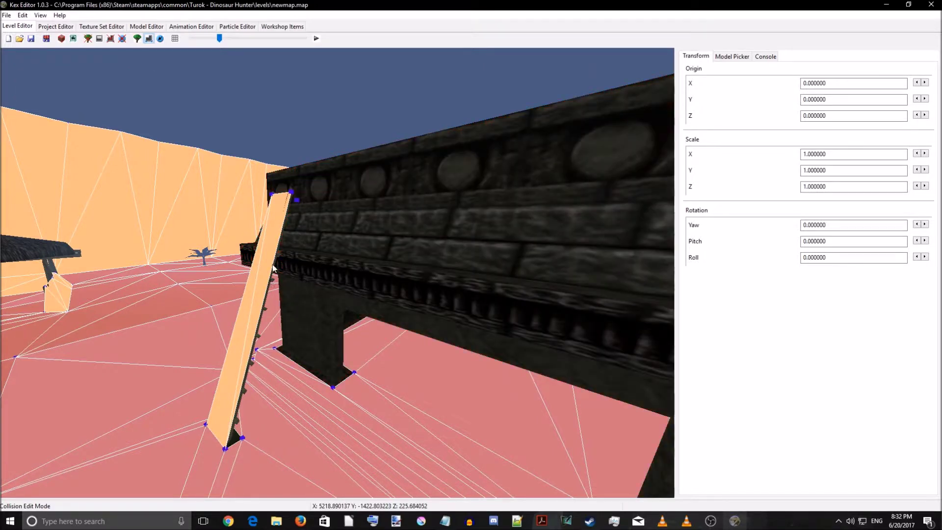
key(e)
click(301, 205)
key(Return)
click(302, 200)
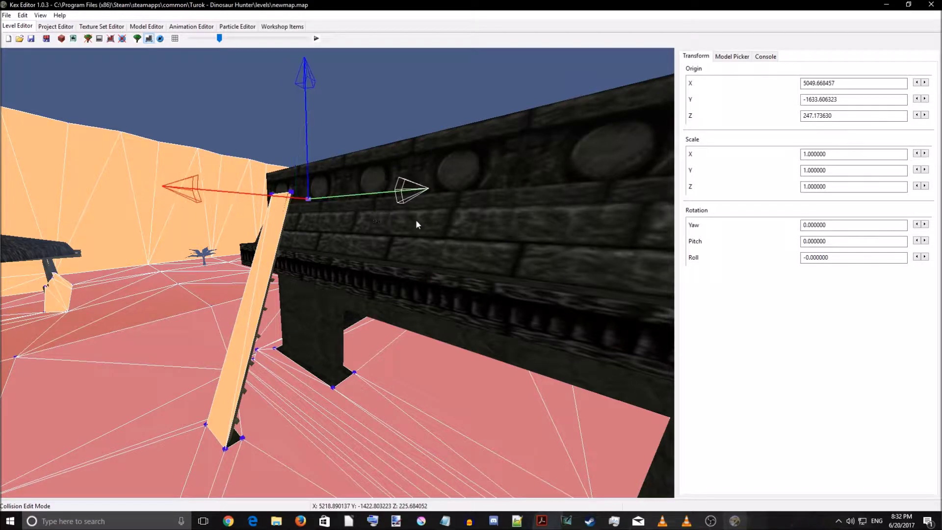
drag(387, 255, 365, 258)
- Create a collision sector on the ladder's other side, from the front face's edge to the vertex on the temple wall
key(w)
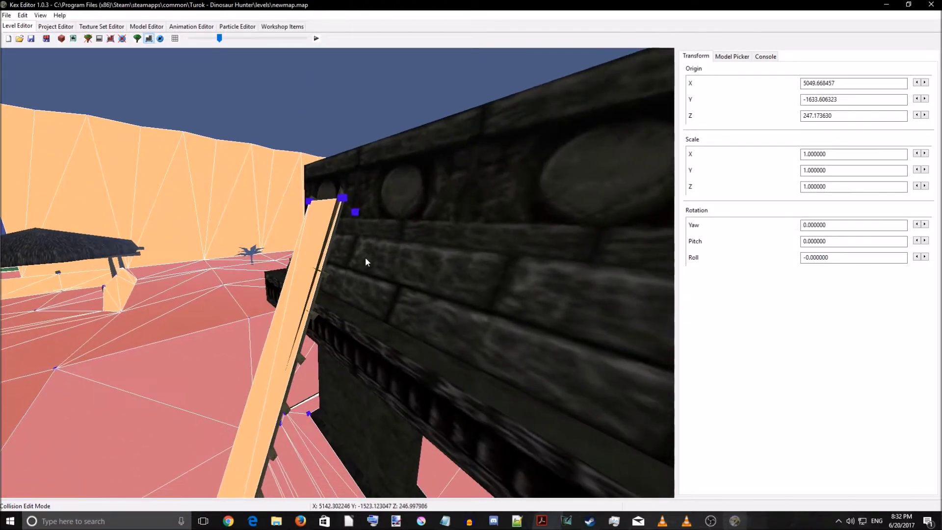
key(e)
click(352, 217)
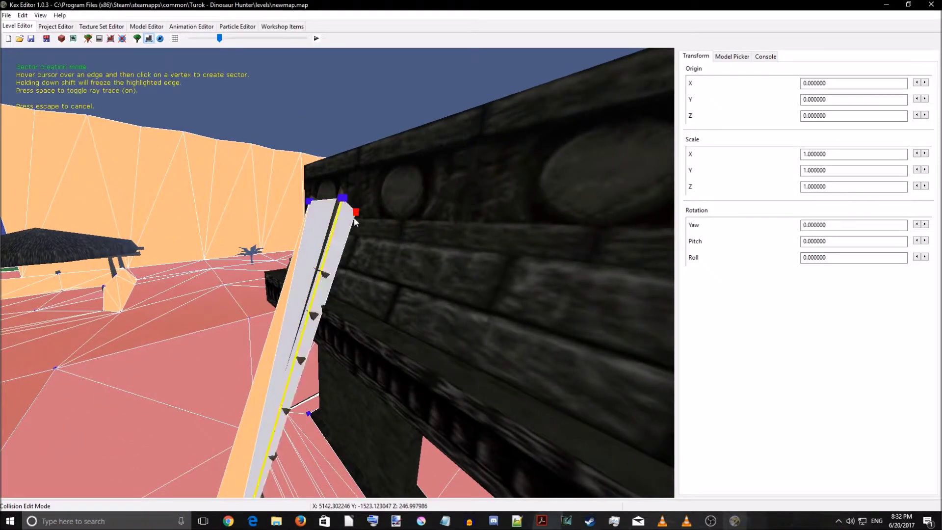
key(Escape)
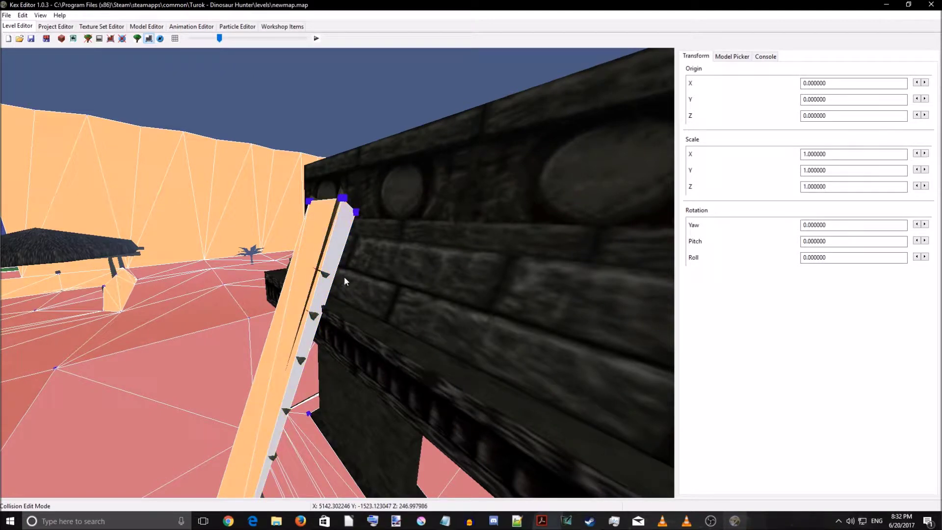
- Create the second collision sector on that side of the ladder, from its diagonal edge to the base vertex nearest the temple
key(e)
drag(340, 278, 320, 322)
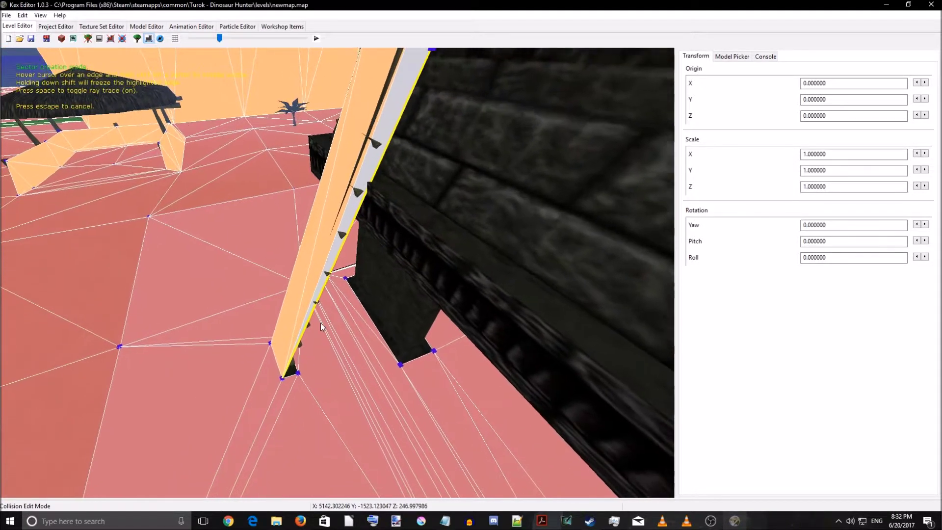
click(299, 375)
- Plot a vertex on the temple wall across from the existing one at the ladder's top, at about X 5050, Y -1667, Z 250
drag(370, 301, 390, 277)
key(a)
middle_click(377, 268)
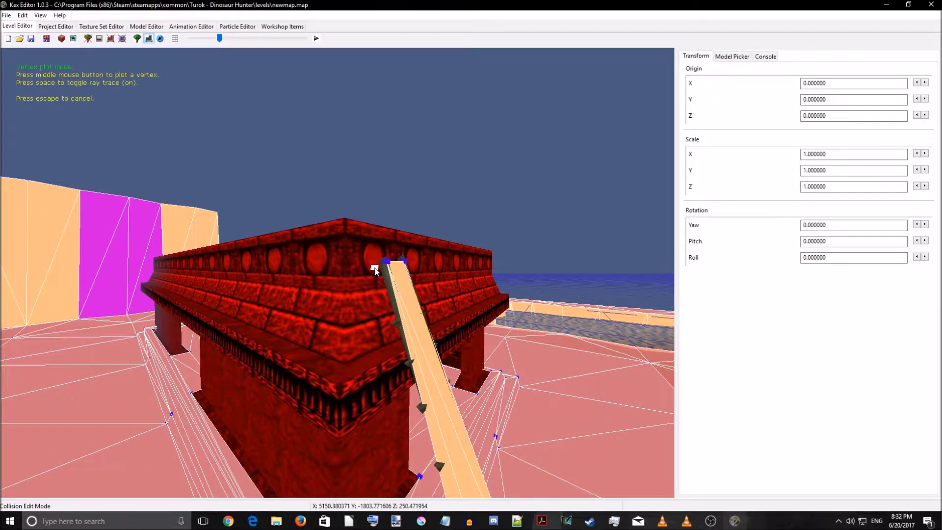
click(405, 327)
key(c)
click(376, 273)
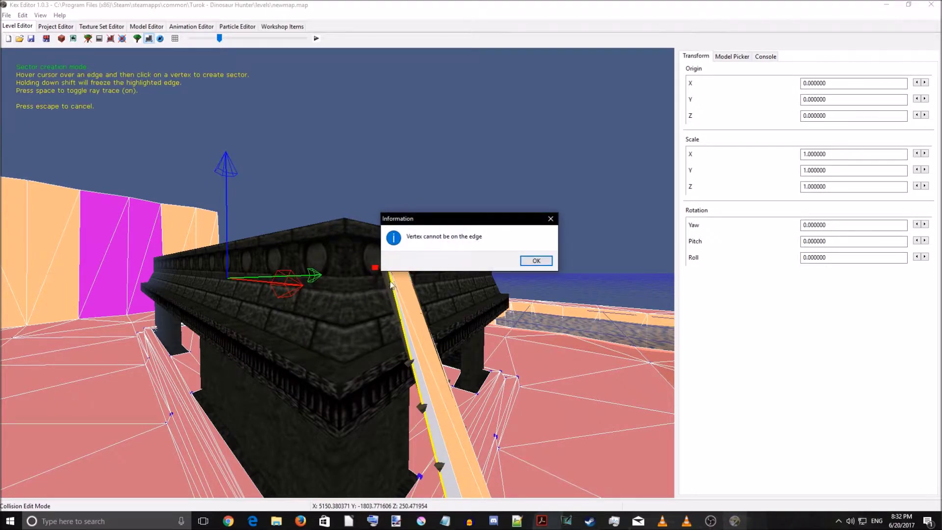
key(Return)
click(375, 270)
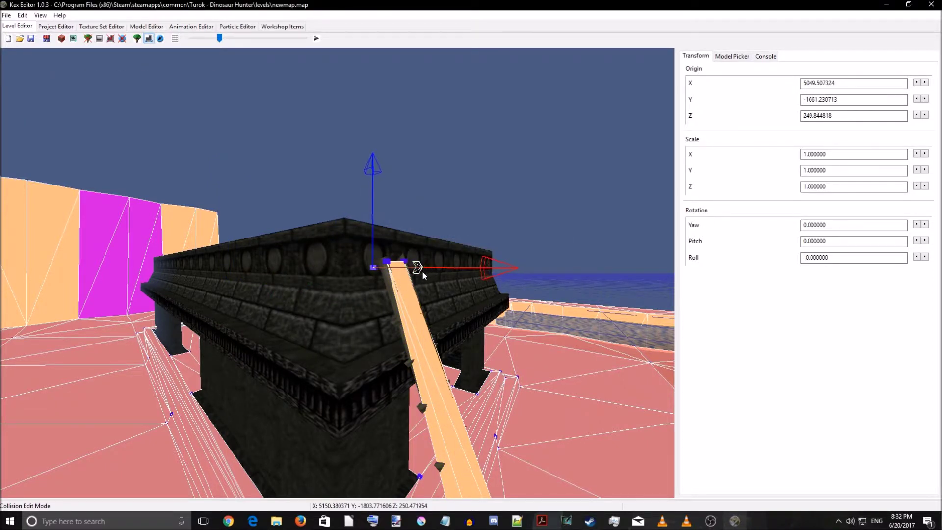
- Create a collision sector from the ladder's open side edge to the new wall vertex, and fine-tune both wall vertices along Y
click(400, 316)
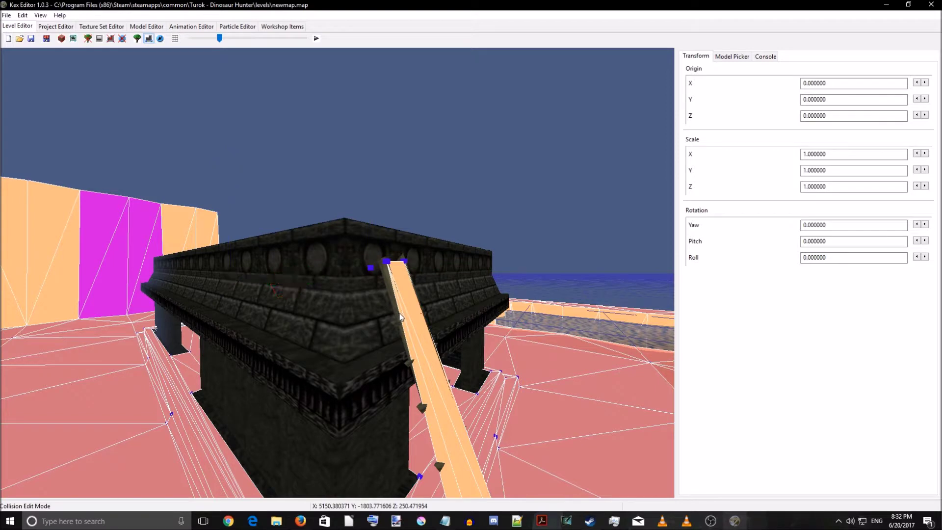
key(c)
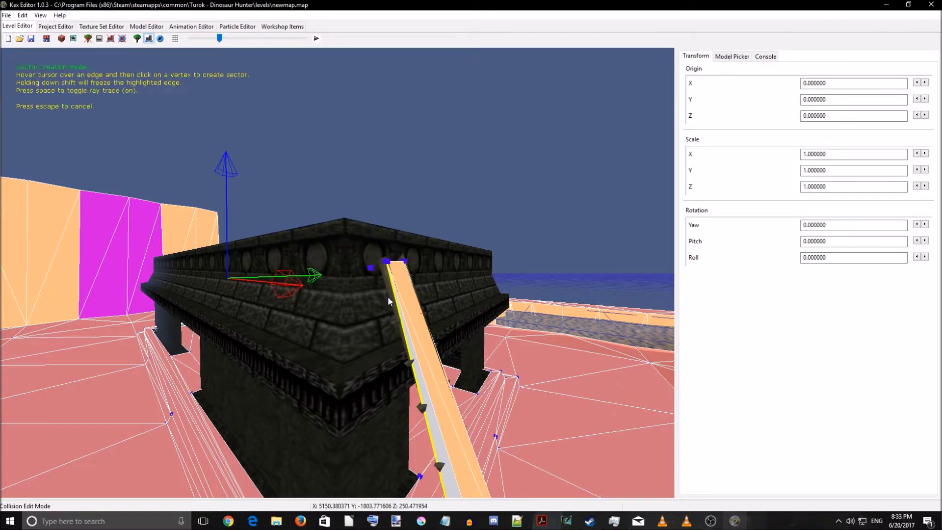
click(372, 273)
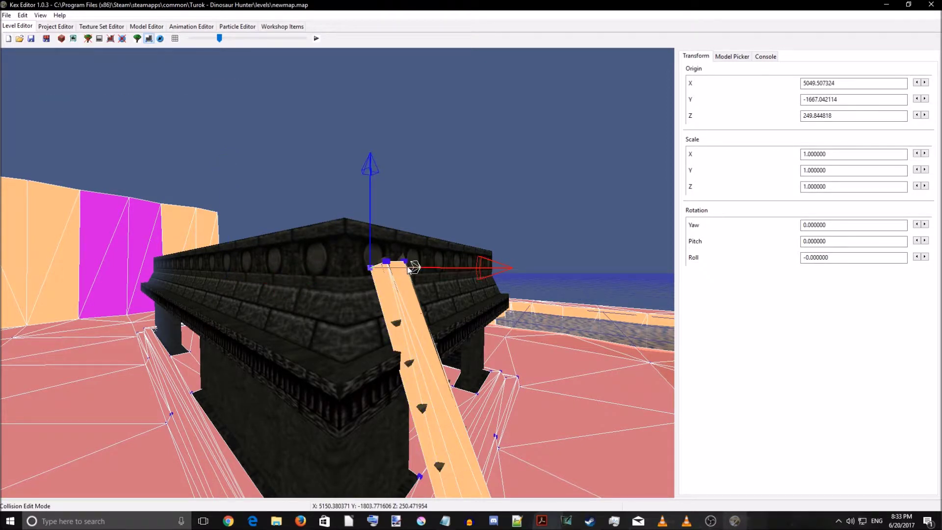
key(d)
right_drag(450, 316, 418, 295)
click(384, 248)
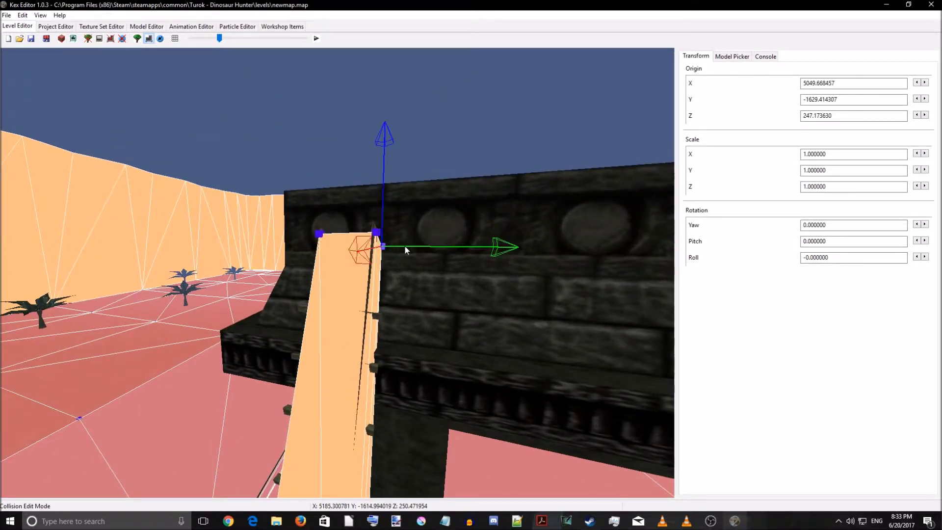
- Create the remaining side sector of the ladder, from its diagonal edge to the base vertex nearest the temple
right_drag(497, 266, 361, 294)
key(w)
click(363, 352)
key(w)
click(351, 261)
key(c)
click(351, 440)
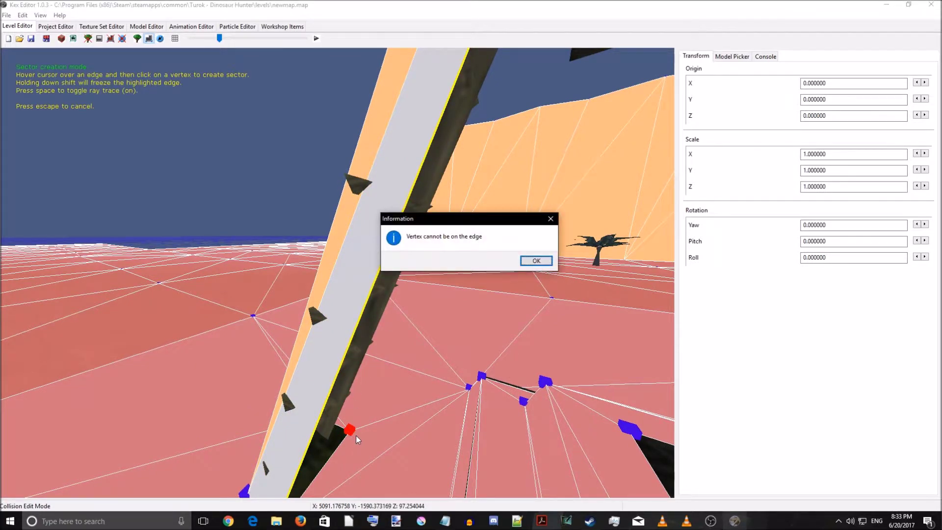
key(Return)
mouse_move(373, 448)
right_down()
mouse_move(393, 481)
mouse_move(339, 457)
mouse_move(192, 473)
mouse_move(177, 463)
mouse_move(187, 457)
mouse_move(178, 444)
mouse_move(143, 434)
mouse_move(260, 442)
mouse_move(218, 451)
mouse_move(202, 447)
mouse_move(398, 454)
mouse_move(384, 451)
right_up()
- Shift the ladder's two rear base vertices together toward the temple, to about X 5133
key(s)
key(w)
key(s)
key(w)
key(s)
key(w)
key(s)
key(w)
key(s)
key(a)
key(d)
key(a)
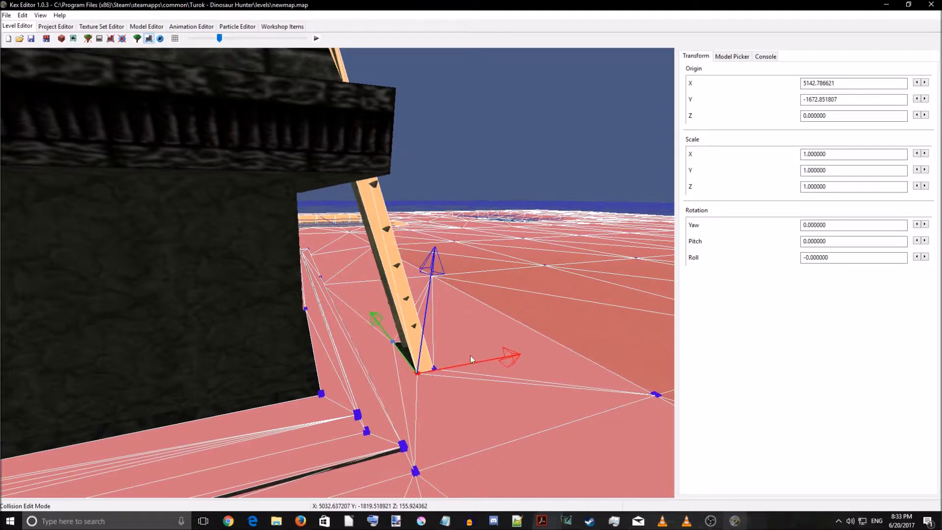
drag(508, 363, 493, 369)
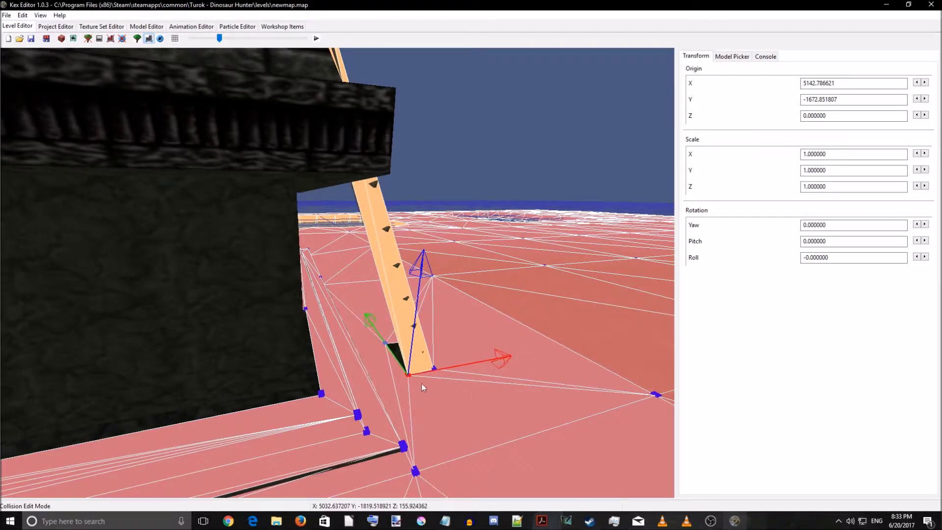
- Fine-tune the two rear base vertices along Y so they line up with the ladder's legs
click(408, 378)
click(408, 375)
mouse_move(366, 321)
mouse_down()
mouse_move(358, 309)
mouse_move(364, 318)
mouse_up()
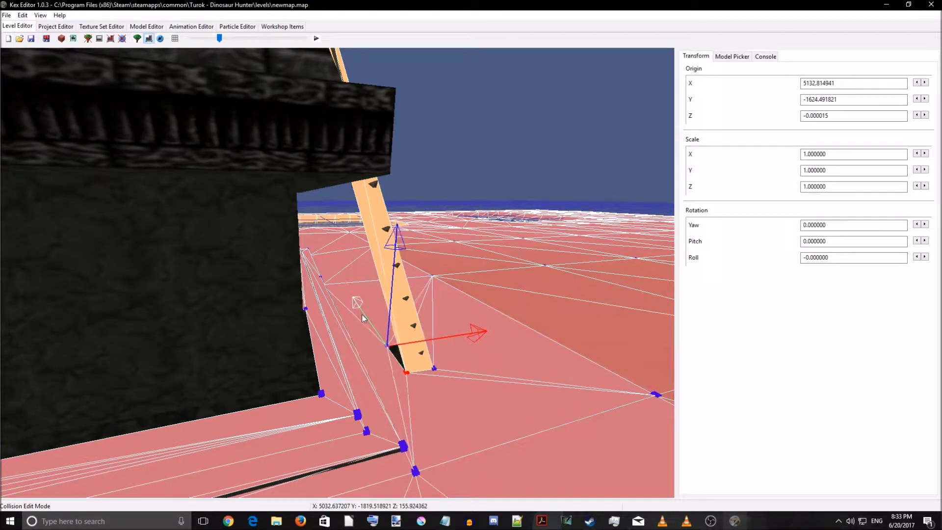
right_drag(450, 415, 585, 404)
drag(354, 396, 322, 403)
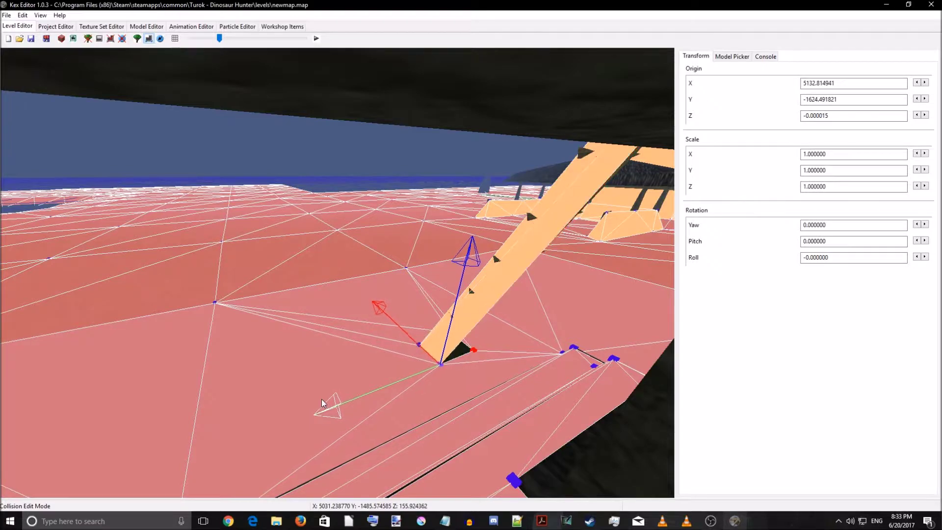
right_drag(416, 437, 494, 449)
right_drag(398, 444, 371, 461)
key(a)
key(s)
key(w)
key(w)
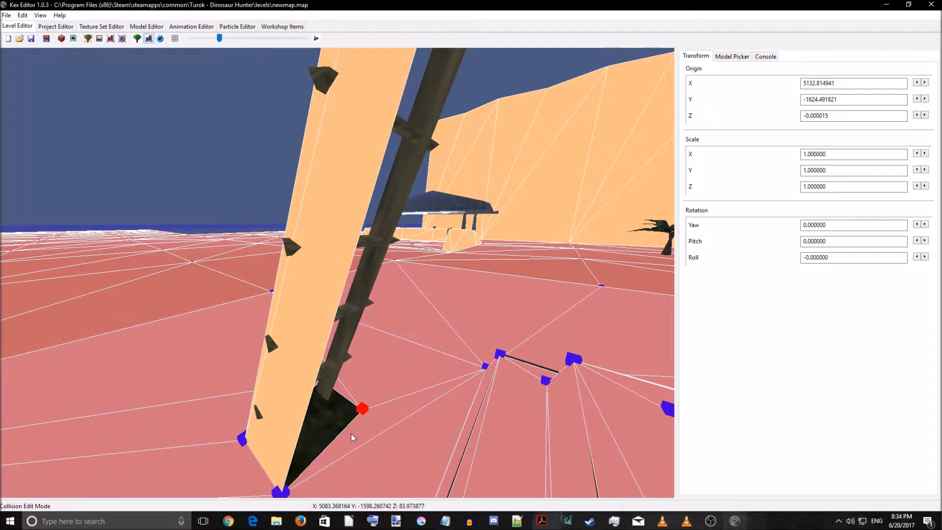
click(353, 432)
key(c)
right_drag(350, 417, 492, 429)
click(458, 292)
key(Escape)
key(Escape)
- Enable the Climb, Bridge and Ladder flags for the two sectors forming the ladder's front face
key(s)
key(w)
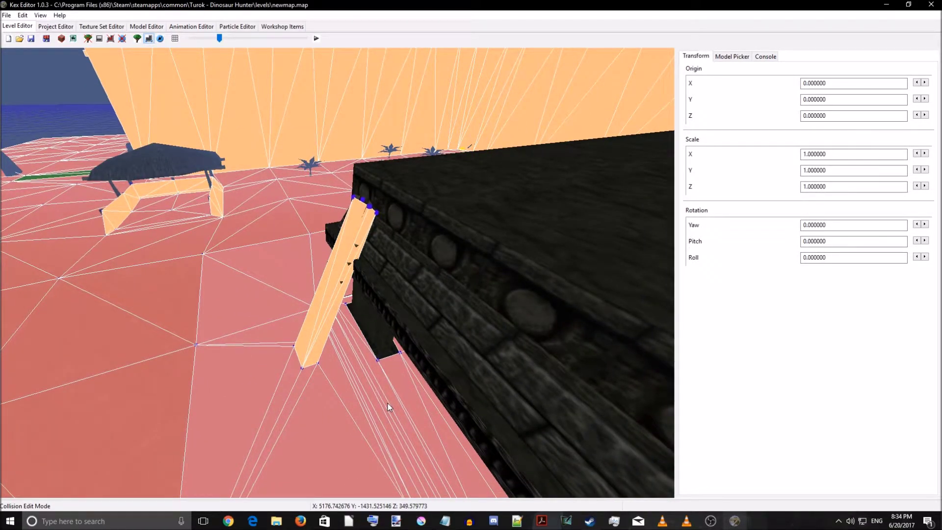
key(s)
right_drag(388, 404, 496, 392)
key(w)
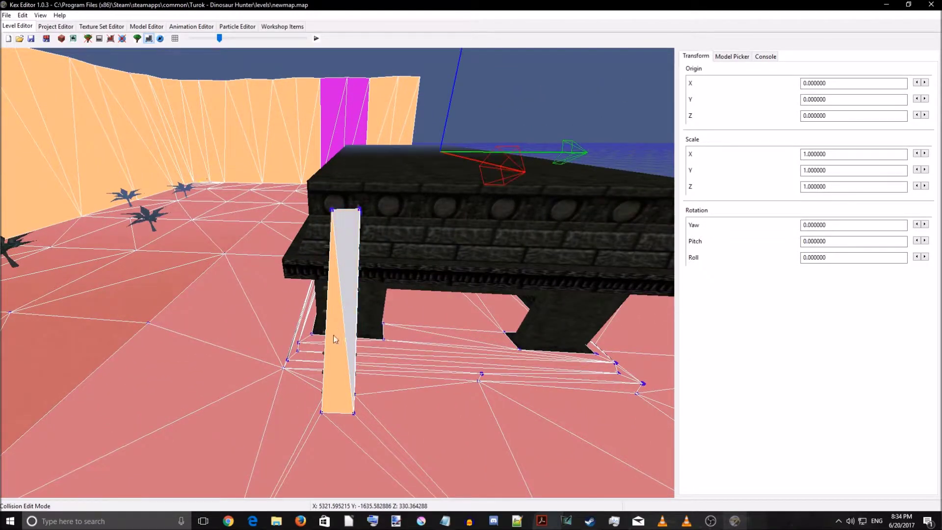
key(s)
right_drag(381, 377, 406, 392)
key(w)
key(a)
key(d)
ctrl+click(360, 343)
key(a)
key(a)
right_drag(440, 381, 436, 385)
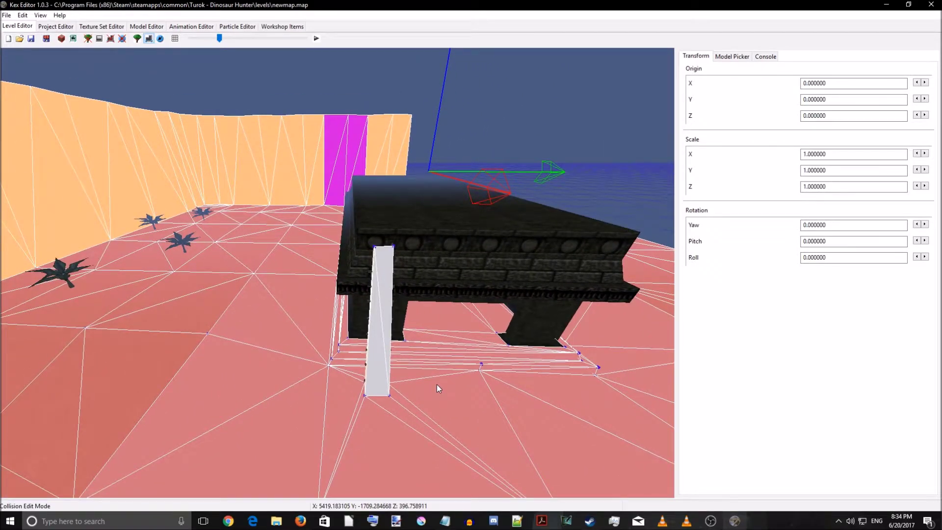
right_click(437, 385)
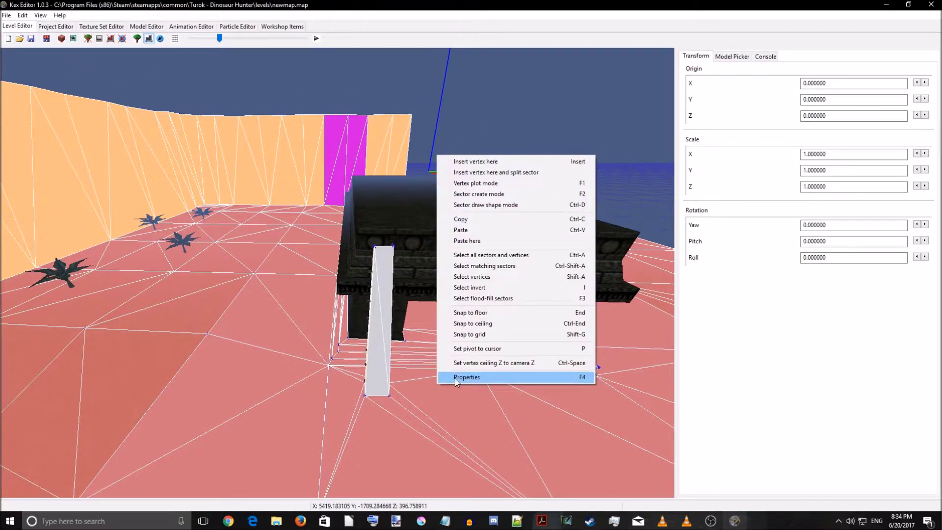
click(455, 378)
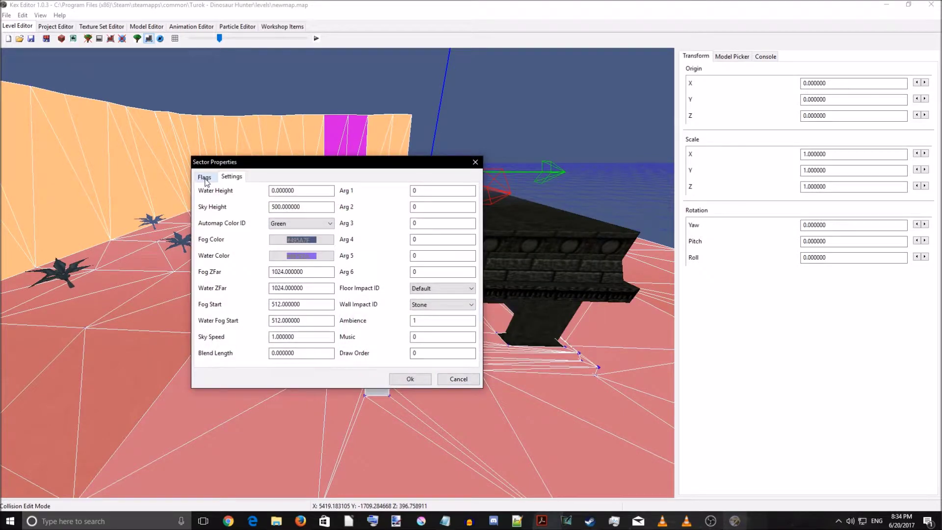
click(205, 178)
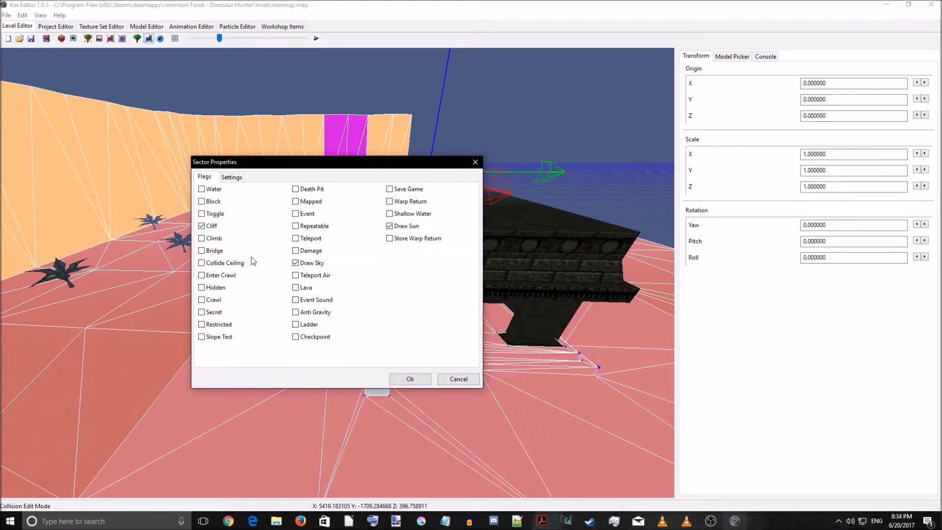
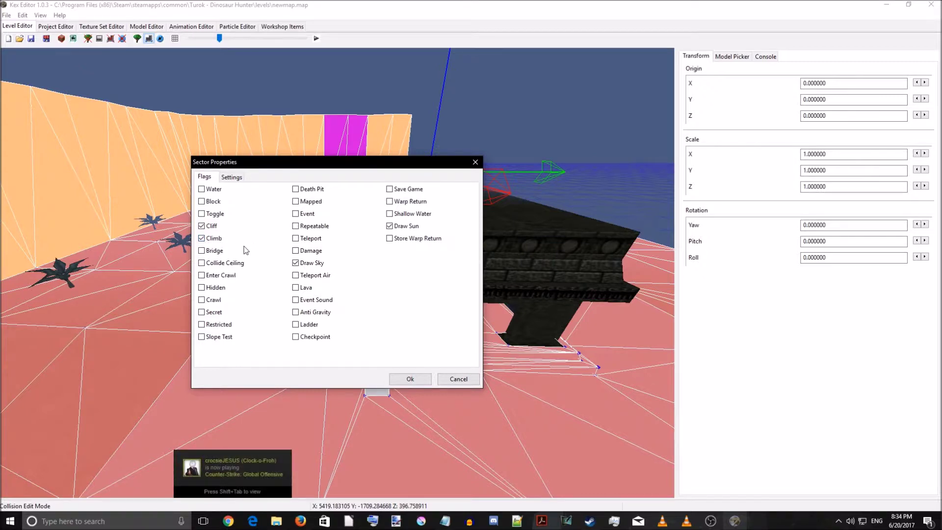
click(202, 251)
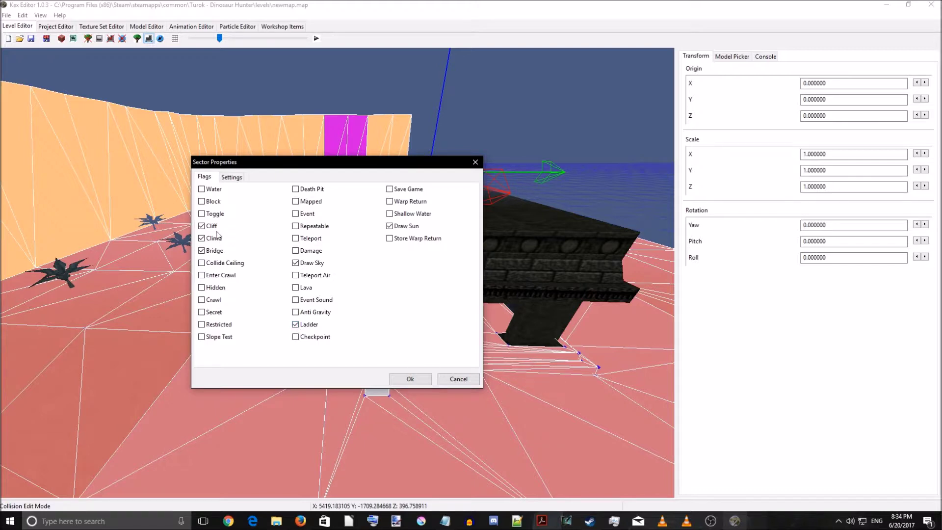
click(410, 379)
- Enable the Bridge flag for the collision sectors on the ladder's sides
right_drag(434, 371, 474, 379)
right_drag(453, 314, 338, 369)
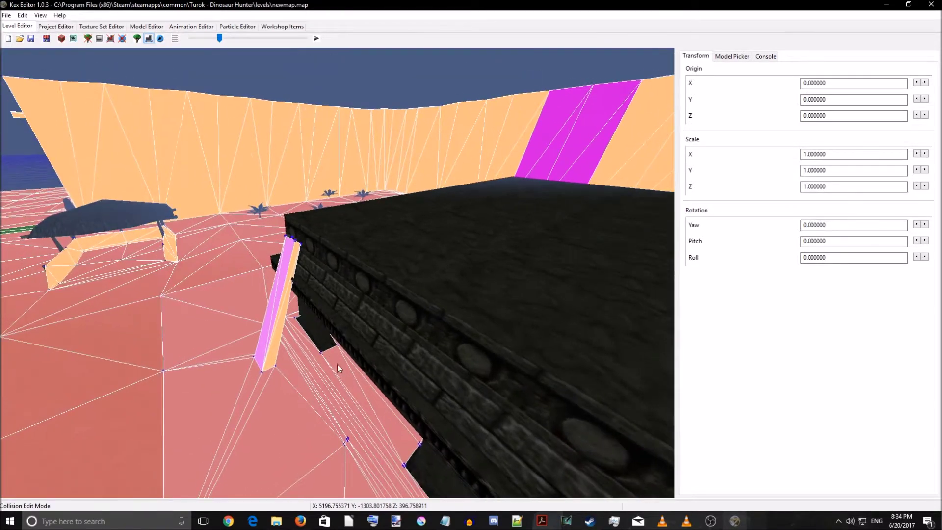
right_click(294, 339)
click(296, 328)
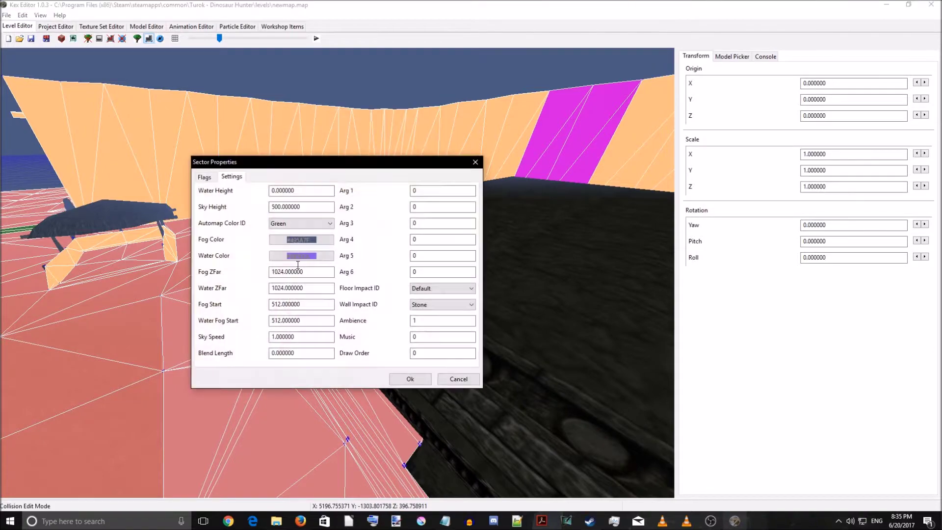
click(206, 176)
click(418, 379)
right_drag(418, 379, 334, 330)
right_drag(415, 353, 402, 373)
click(348, 338)
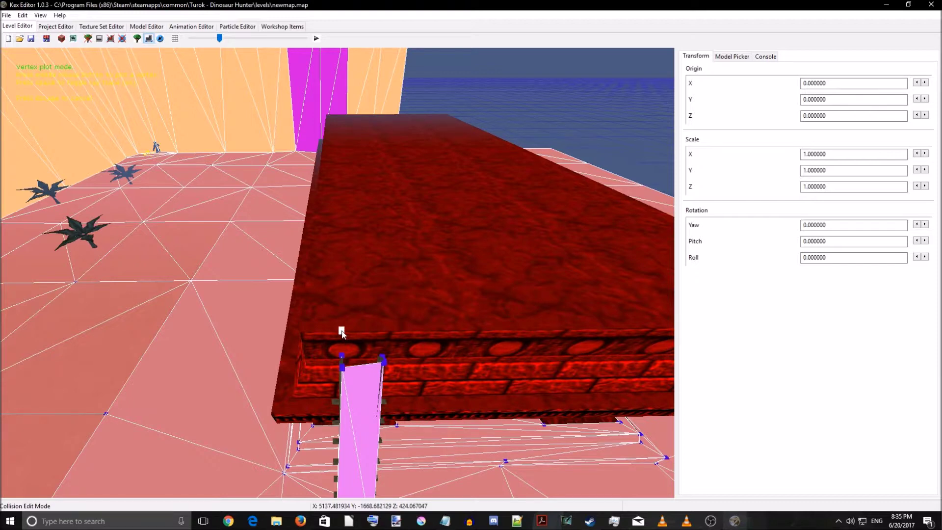
key(Escape)
- Create collision sectors across the ladder's top, joining the front face's upper edge to the two temple-wall vertices
right_drag(345, 336, 385, 382)
scroll(384, 382, up, 3)
scroll(385, 382, down, 4)
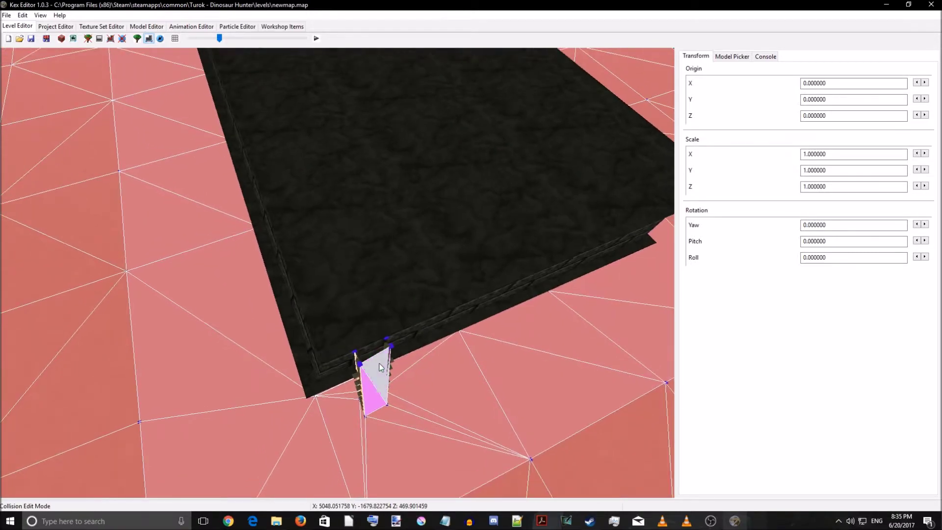
click(356, 360)
scroll(381, 387, down, 2)
right_drag(356, 360, 419, 330)
scroll(387, 401, up, 4)
click(306, 303)
key(c)
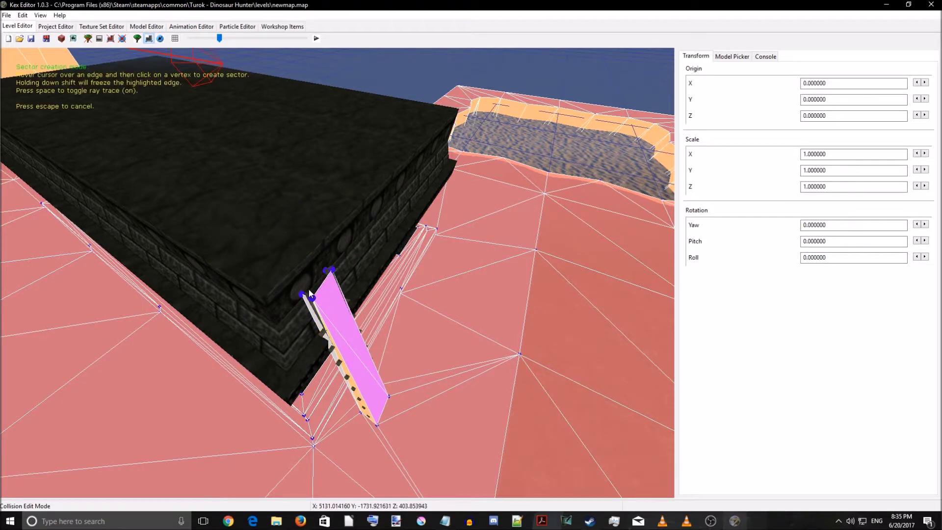
click(324, 270)
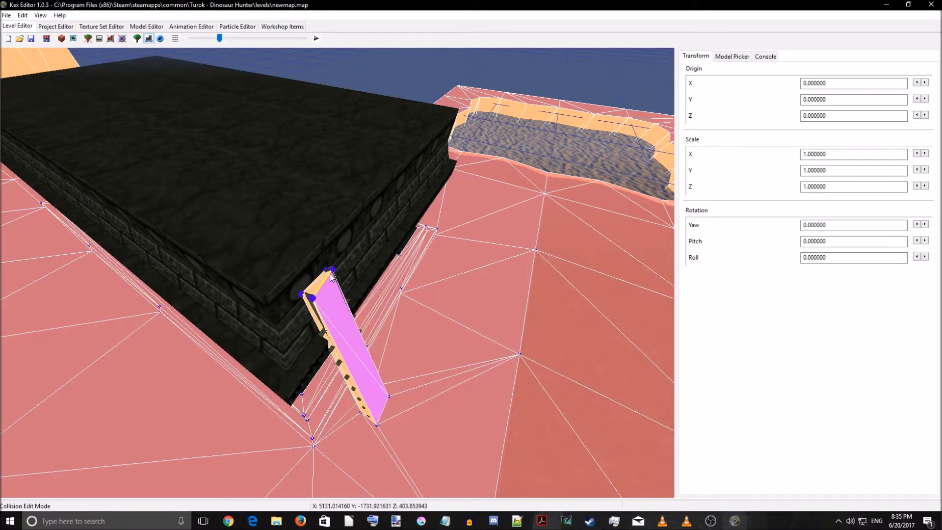
- Clear the Cliff flag and keep Bridge enabled for the sectors across the ladder's top
right_drag(330, 273, 327, 285)
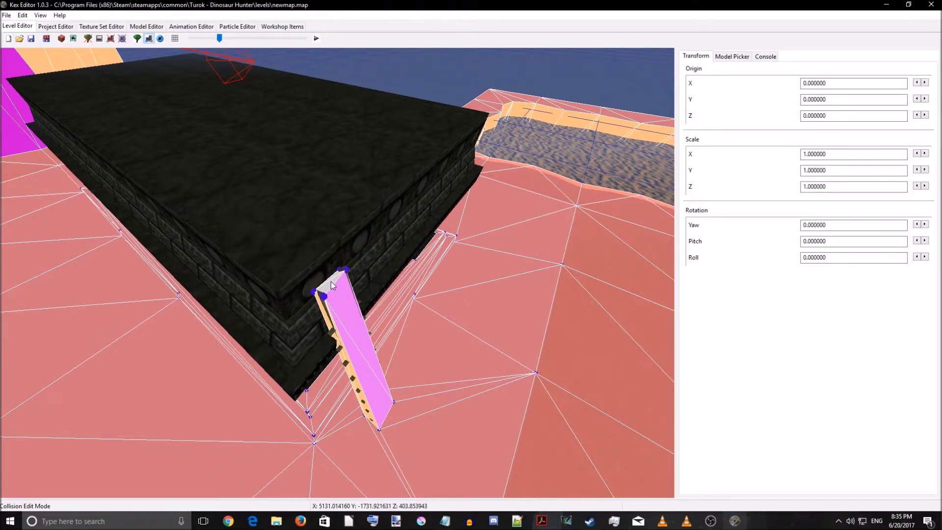
right_click(331, 283)
click(353, 506)
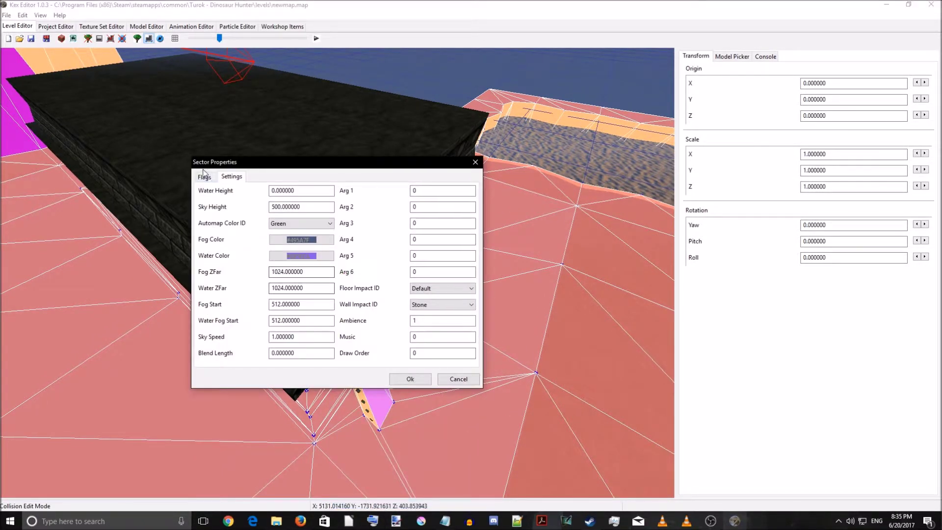
click(204, 176)
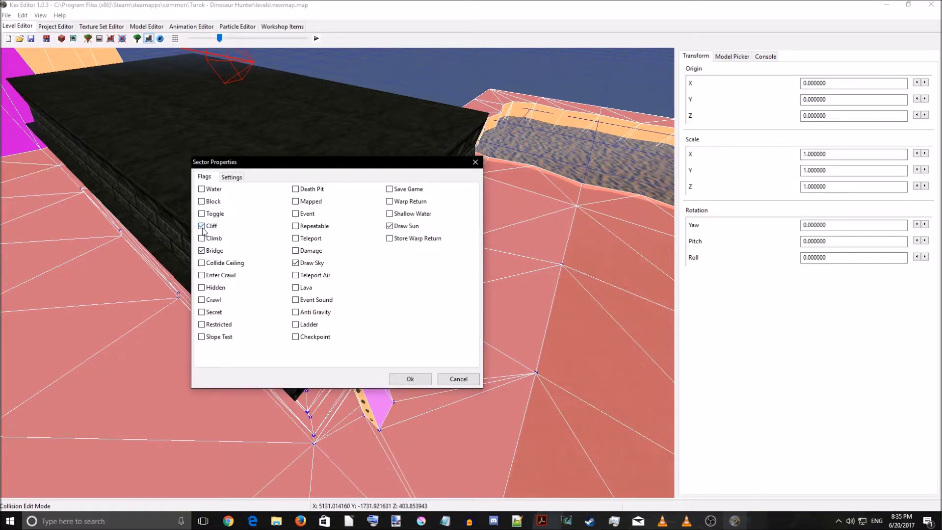
click(423, 383)
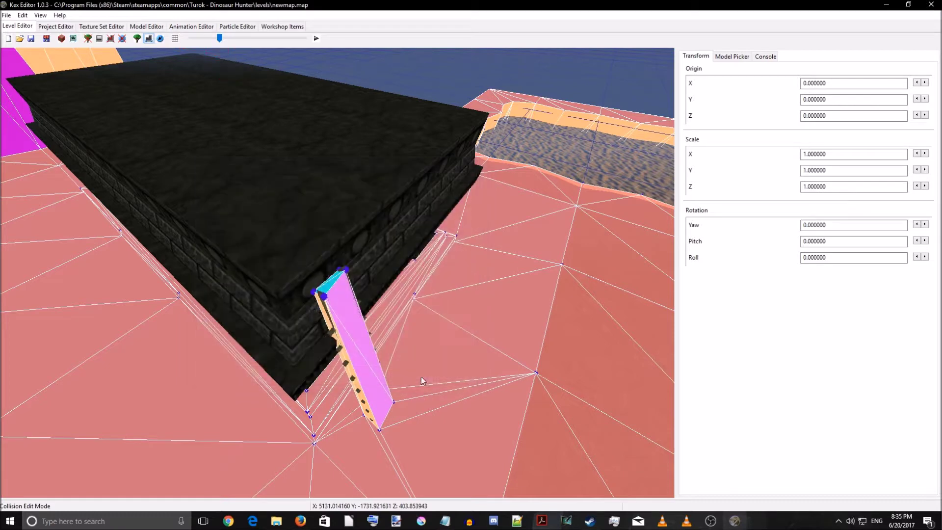
- Raise the two temple-wall vertices at the ladder's top to the roof's edge and adjust them along Y
click(313, 292)
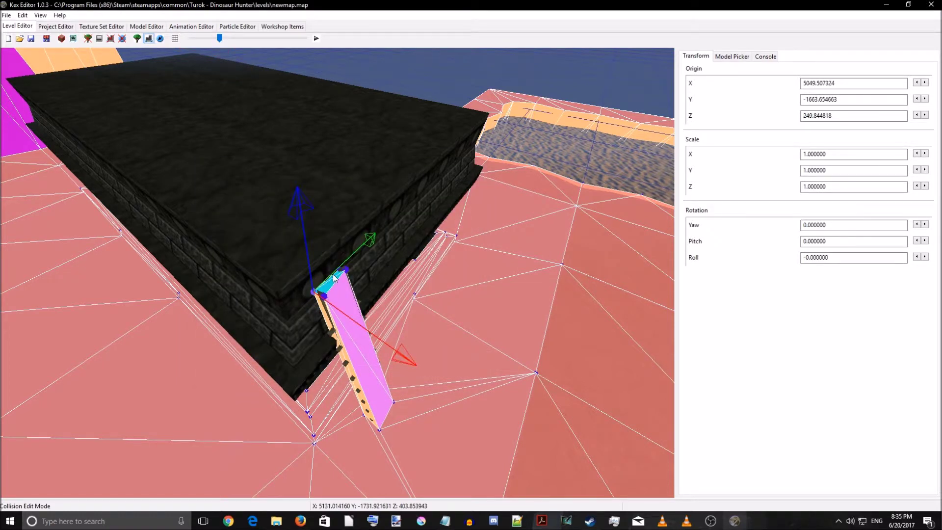
click(334, 276)
drag(339, 171, 322, 115)
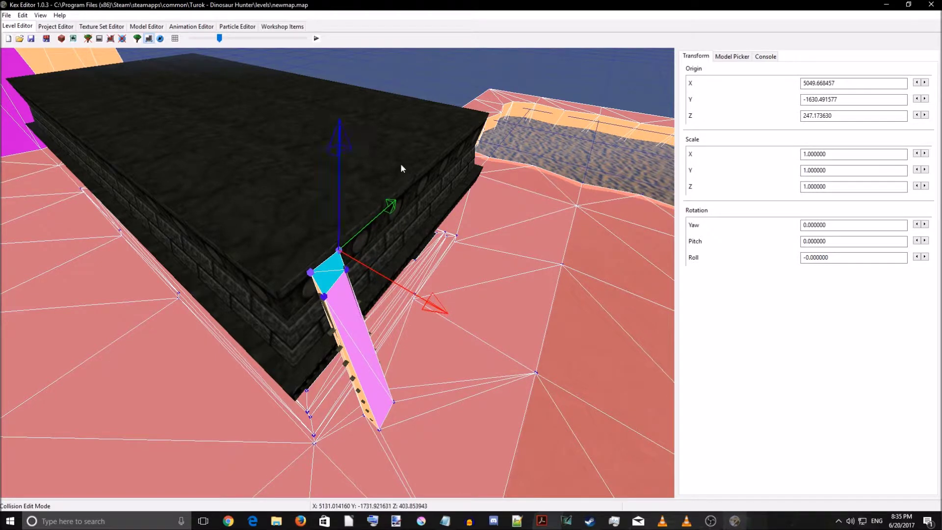
mouse_move(398, 202)
mouse_down()
mouse_move(386, 209)
mouse_move(394, 210)
mouse_up()
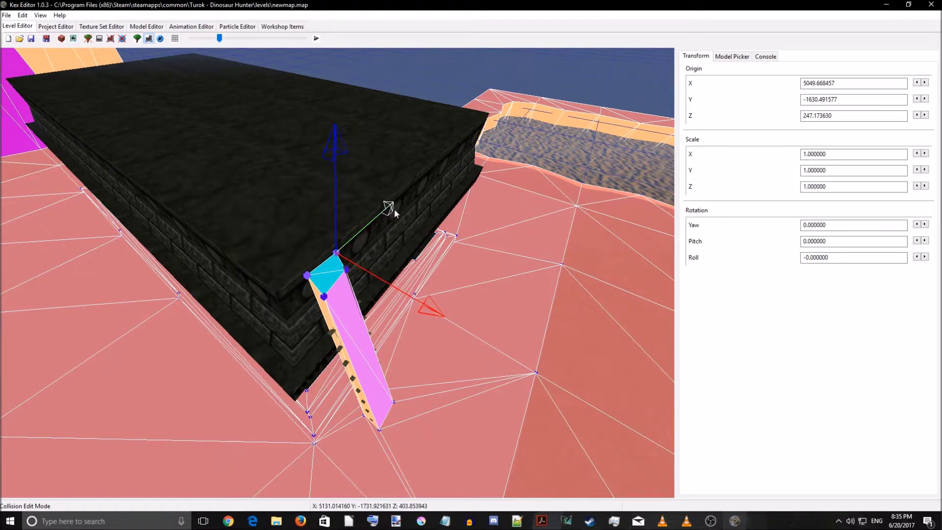
- Nudge the selected vertex at the ladder's top slightly upward along Z at the roof's edge
drag(335, 162, 336, 158)
click(412, 289)
right_drag(412, 284, 304, 271)
- Plot vertices at the inner and outer ledge corners along the temple's long side next to the ladder
key(s)
key(a)
key(d)
key(w)
key(s)
key(a)
key(p)
key(a)
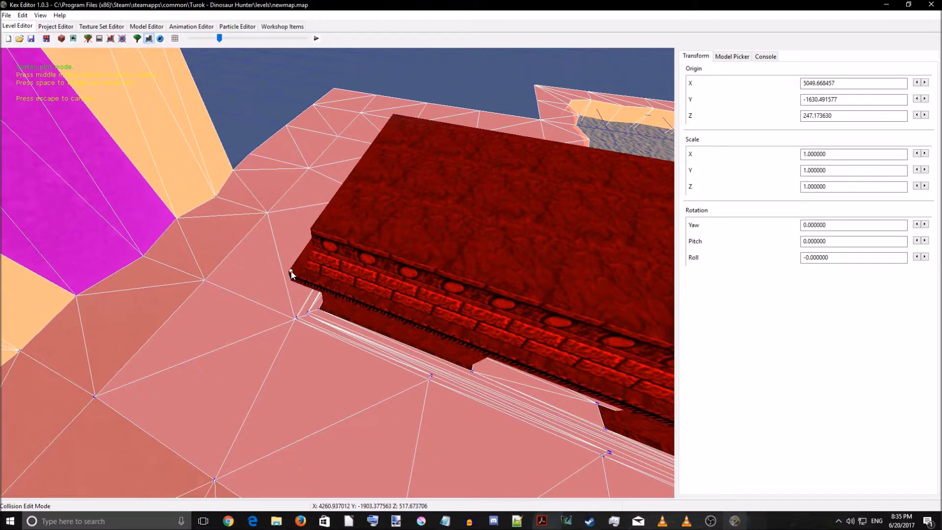
key(d)
right_drag(316, 293, 442, 265)
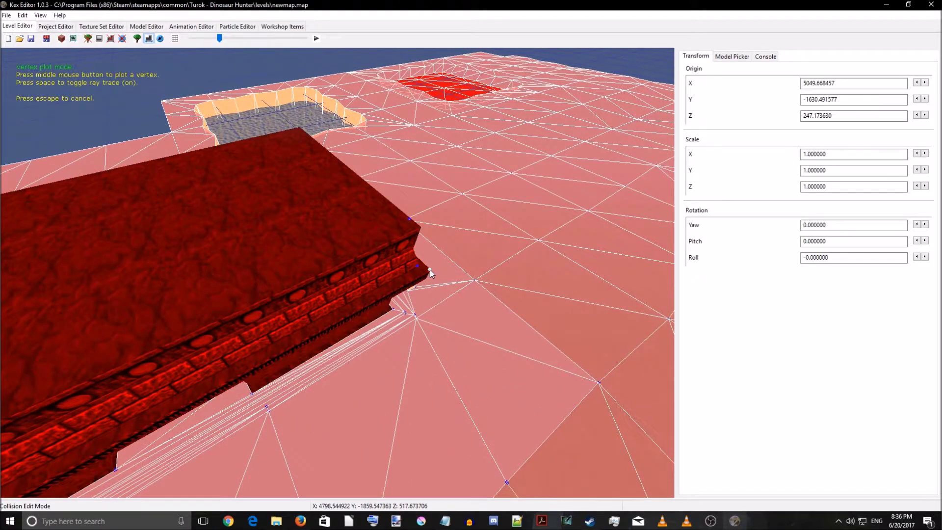
middle_click(428, 269)
- Plot vertices at the inner and outer ledge corners along the temple's opposite long side
key(a)
right_drag(429, 270, 435, 335)
key(d)
key(a)
key(a)
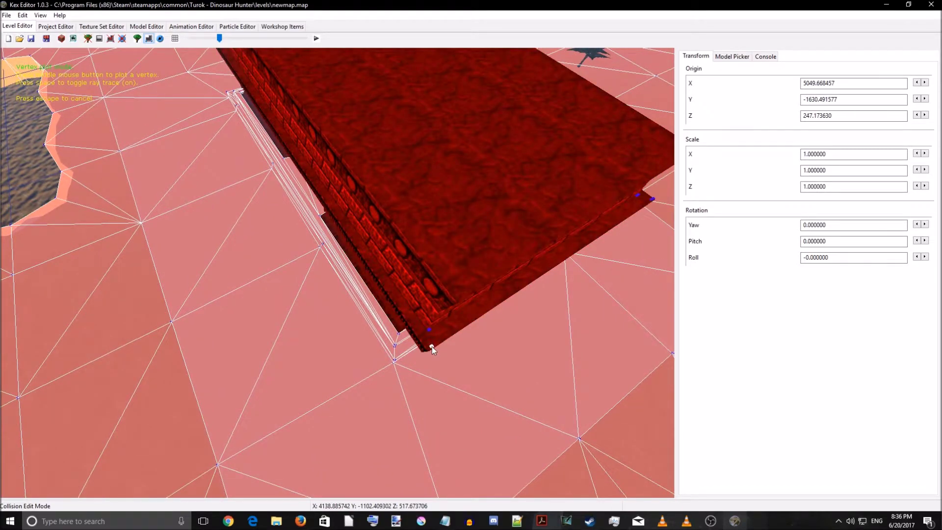
key(w)
right_drag(429, 349, 343, 237)
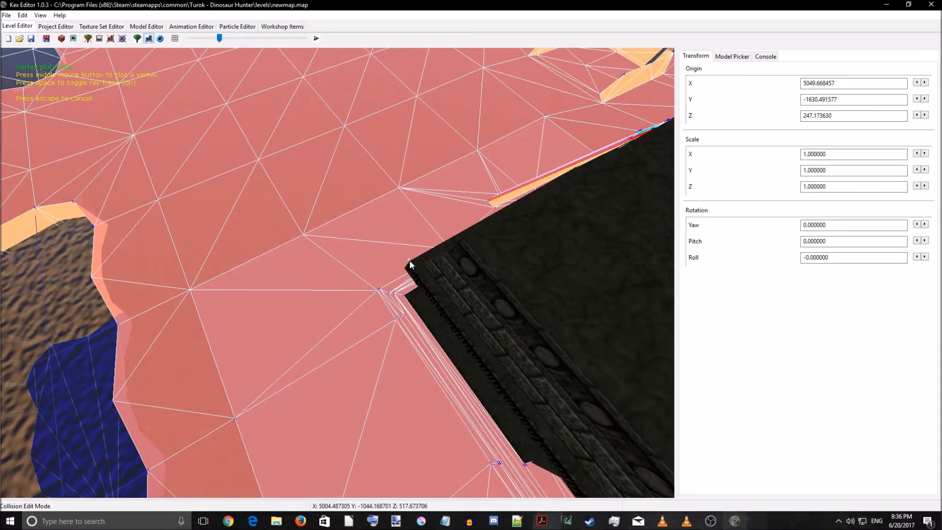
middle_click(424, 265)
- Plot vertices at the two bottom outer corners of the ledge's rim on the temple's ladder end
right_drag(444, 276, 556, 246)
key(a)
key(s)
key(w)
key(s)
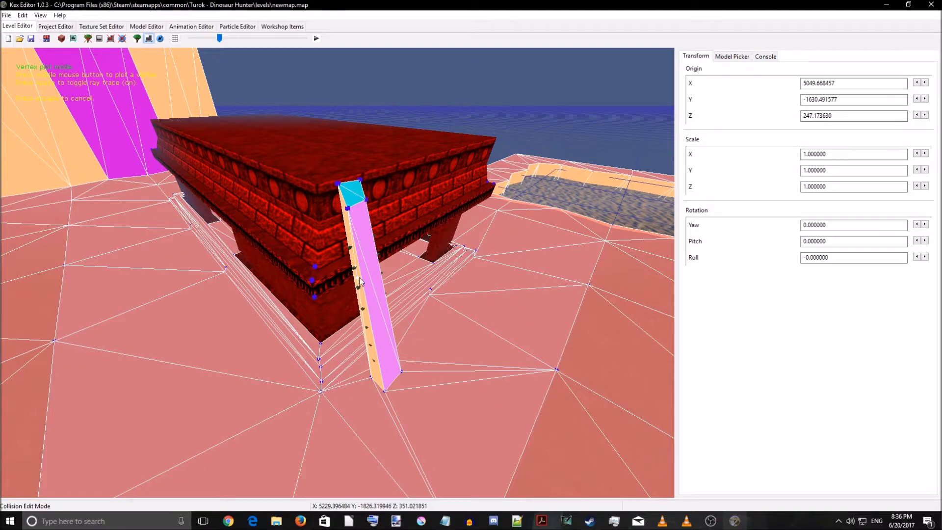
key(d)
right_drag(410, 259, 385, 288)
key(d)
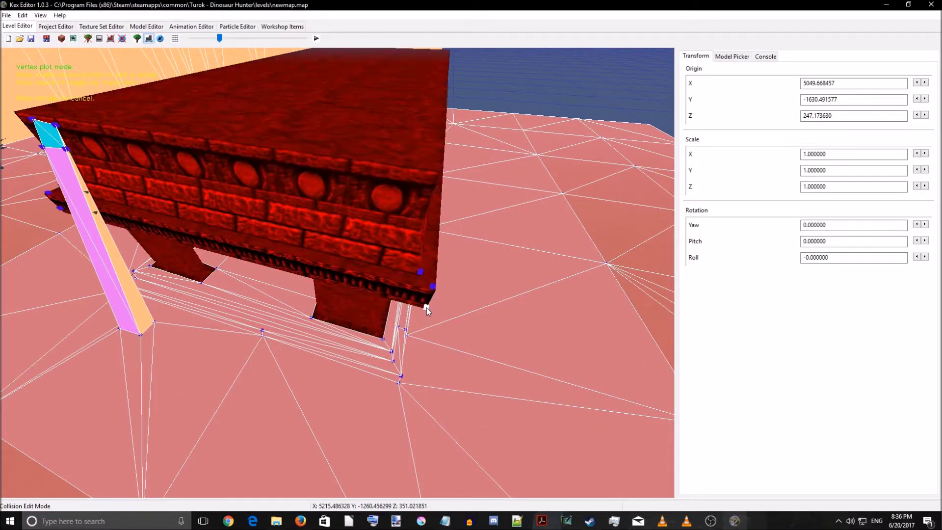
right_drag(407, 311, 379, 278)
- Plot vertices at the two bottom outer corners of the ledge's rim on the temple's far end
key(a)
key(a)
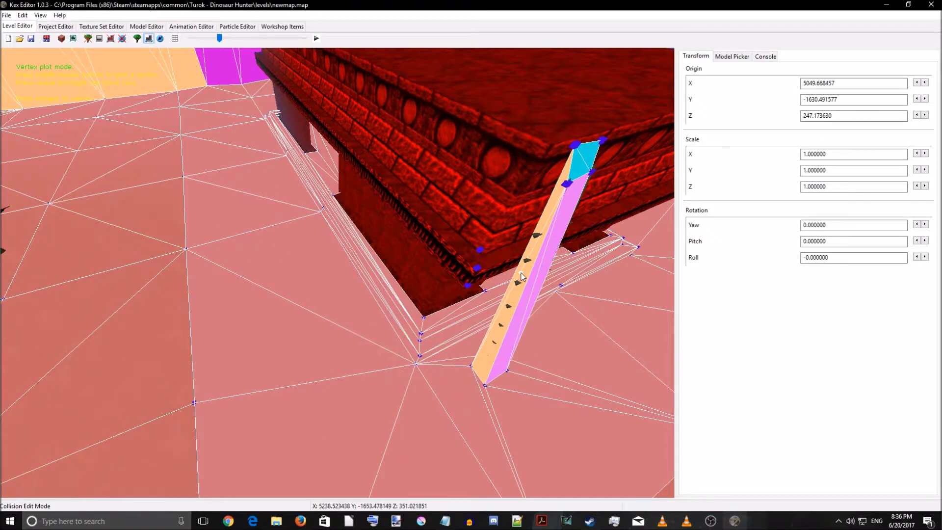
key(a)
drag(521, 273, 526, 308)
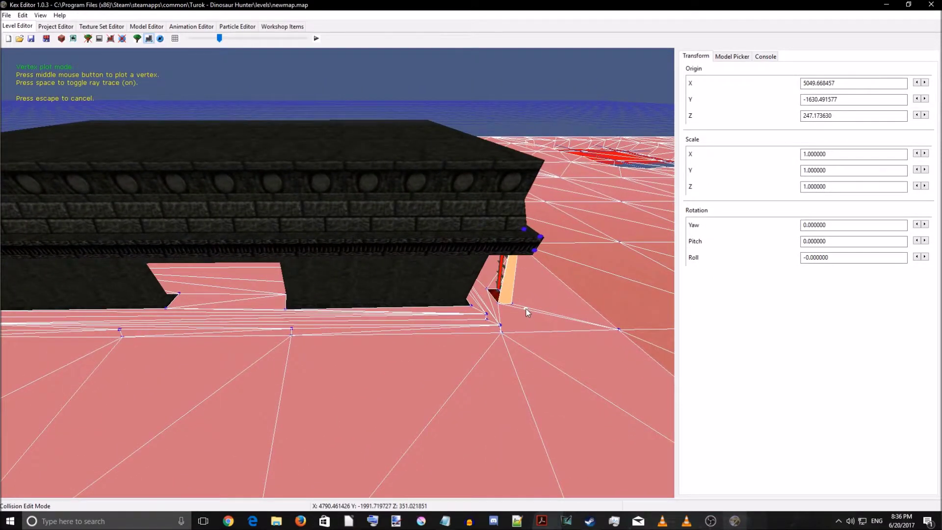
key(w)
key(a)
key(a)
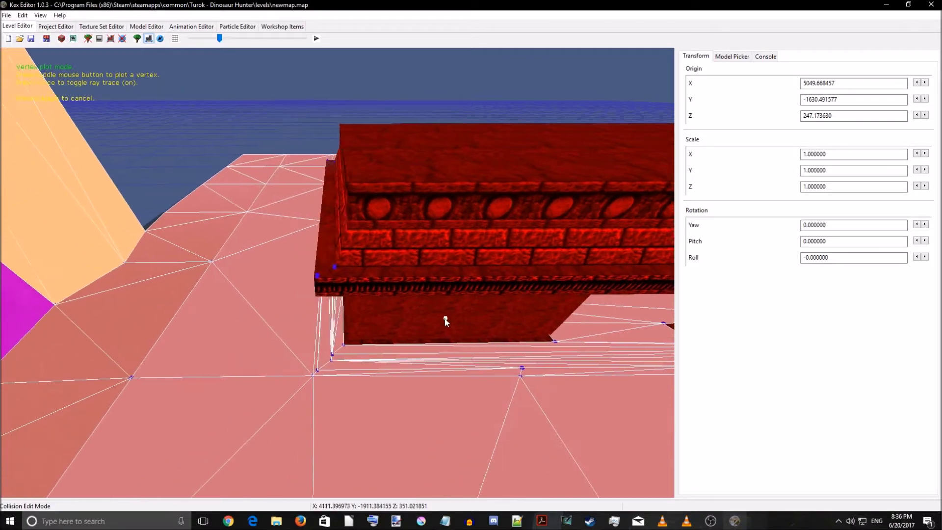
middle_click(327, 299)
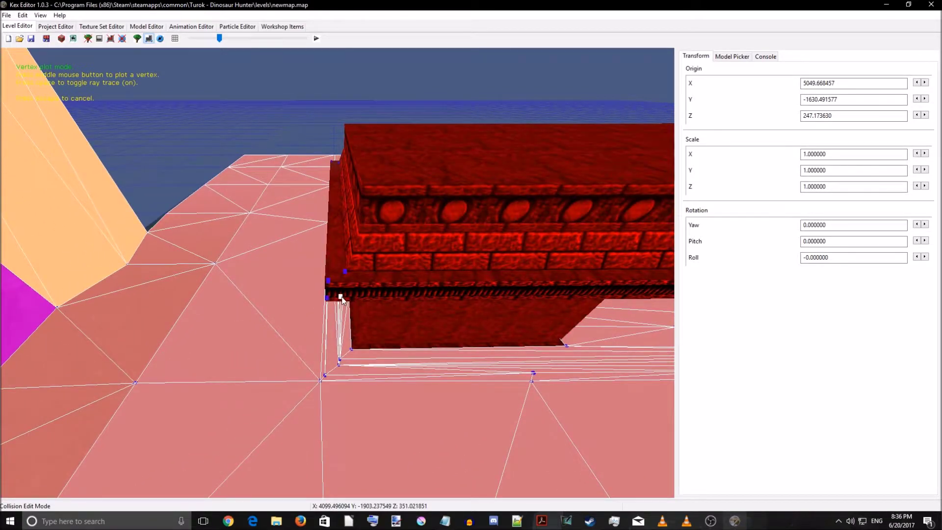
key(d)
key(a)
drag(487, 285, 414, 288)
key(a)
key(d)
key(a)
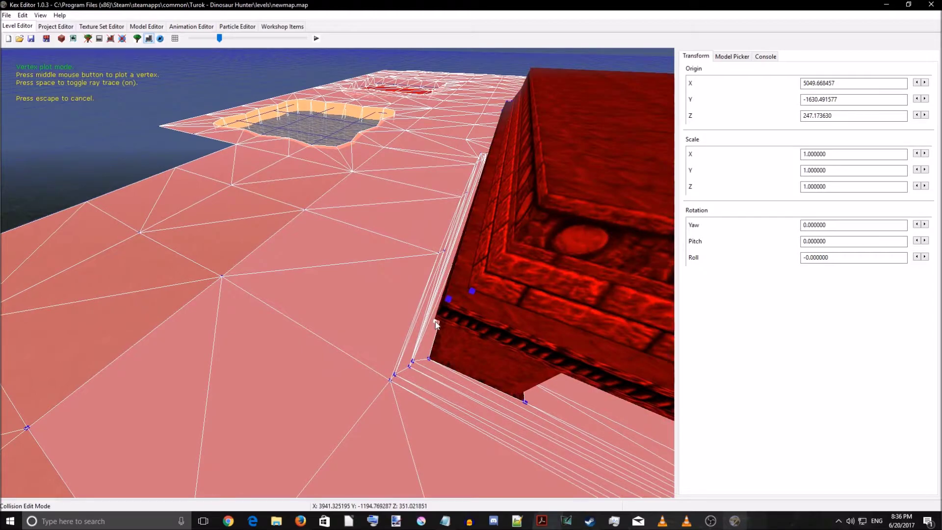
middle_click(438, 318)
- Plot vertices at the roof's two corners on the ladder end of the temple
key(d)
drag(437, 319, 585, 338)
key(a)
key(a)
key(d)
key(a)
key(w)
key(s)
key(w)
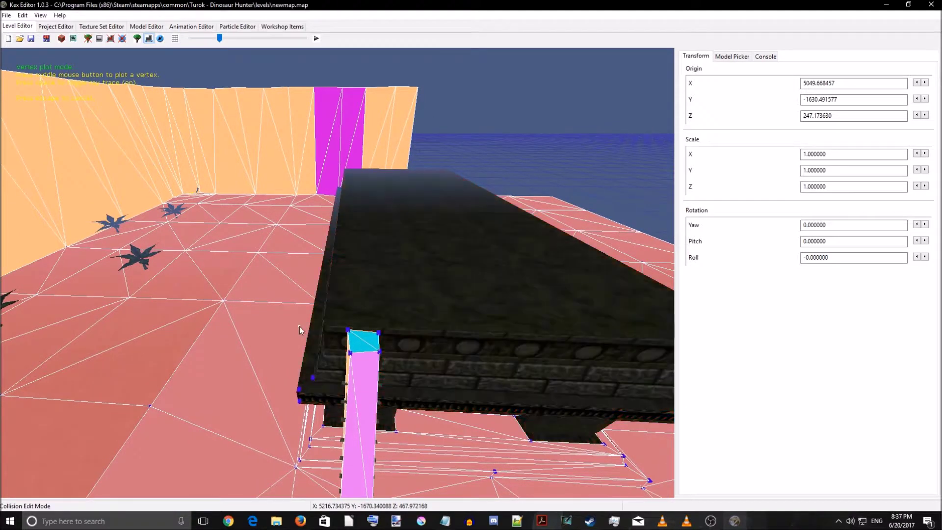
middle_click(326, 324)
key(d)
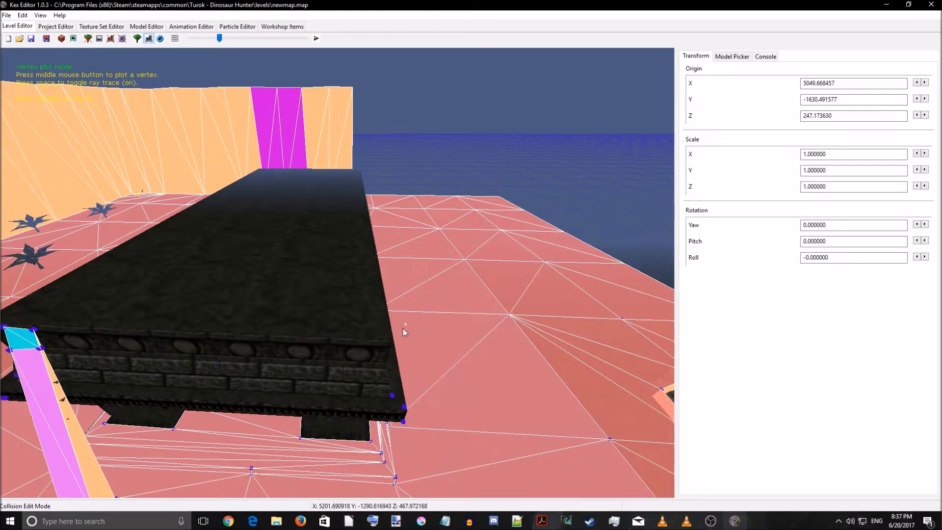
middle_click(387, 338)
- Plot vertices at the roof's two far corners and leave vertex plot mode
key(w)
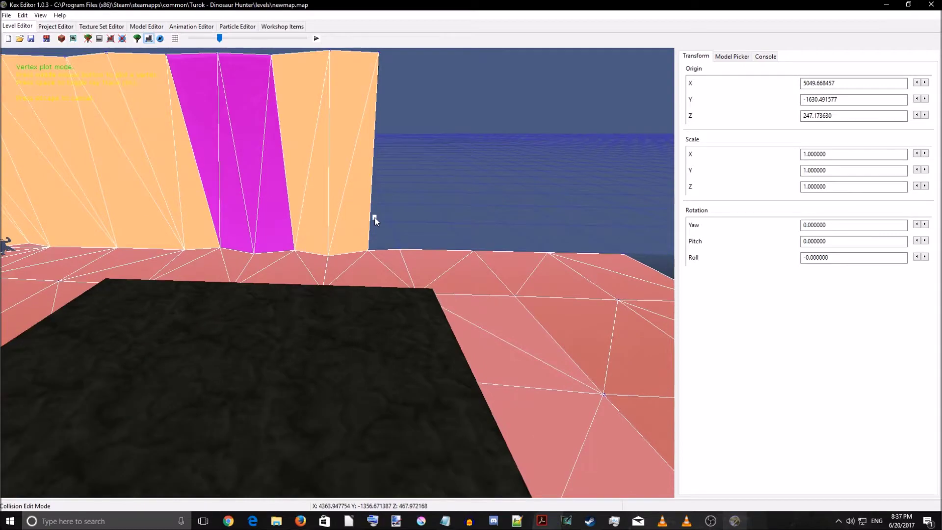
middle_click(431, 290)
key(a)
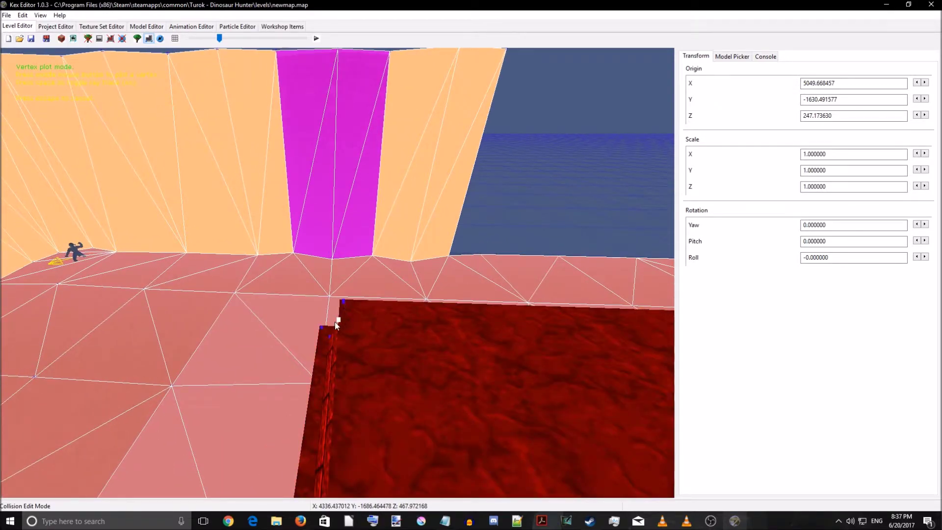
key(a)
right_drag(316, 319, 511, 328)
key(d)
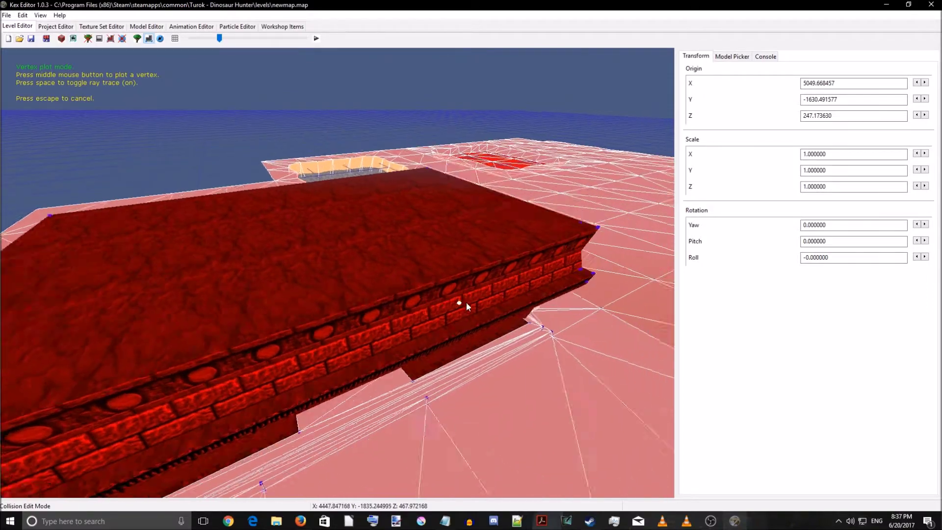
key(d)
right_drag(514, 282, 393, 292)
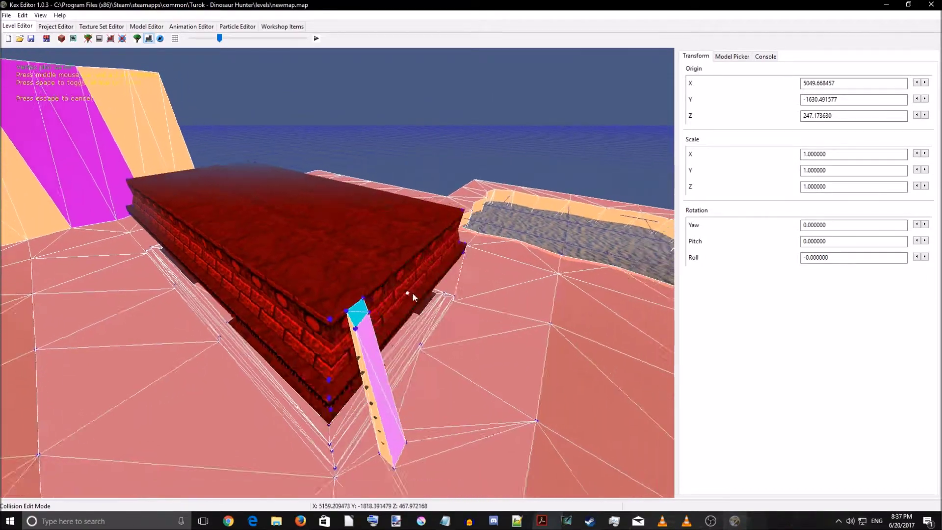
key(d)
key(w)
key(s)
key(Escape)
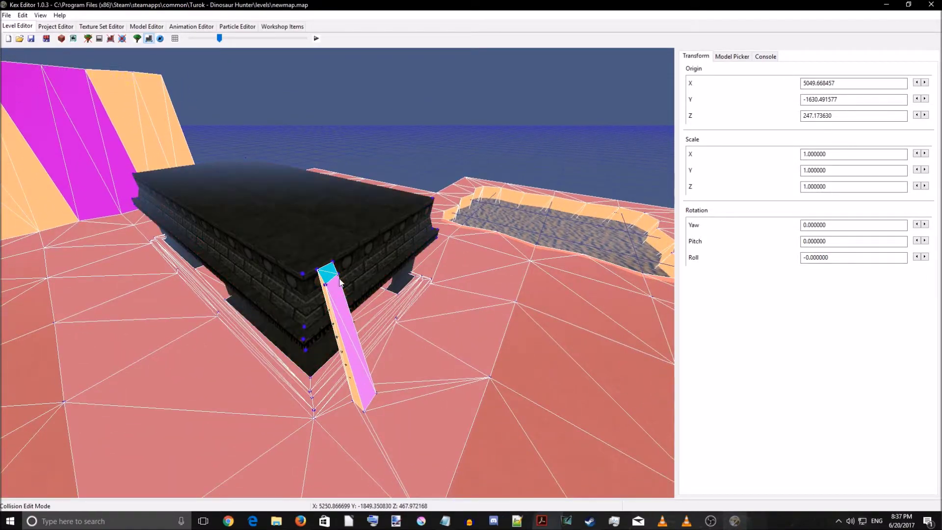
- Create roof collision sectors from the ladder's top edge to a far roof corner and the roof corner farther from the ladder
click(330, 269)
key(p)
right_drag(326, 247, 320, 215)
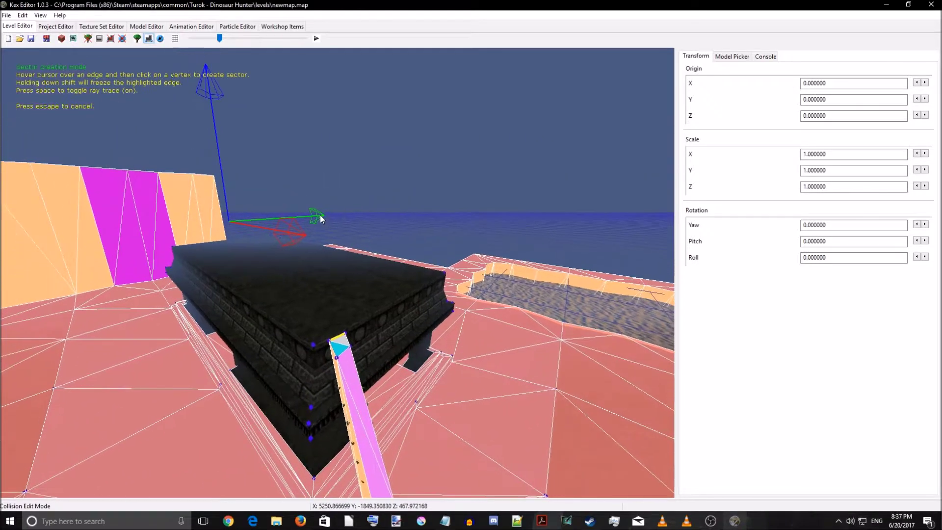
key(w)
click(346, 266)
key(d)
key(s)
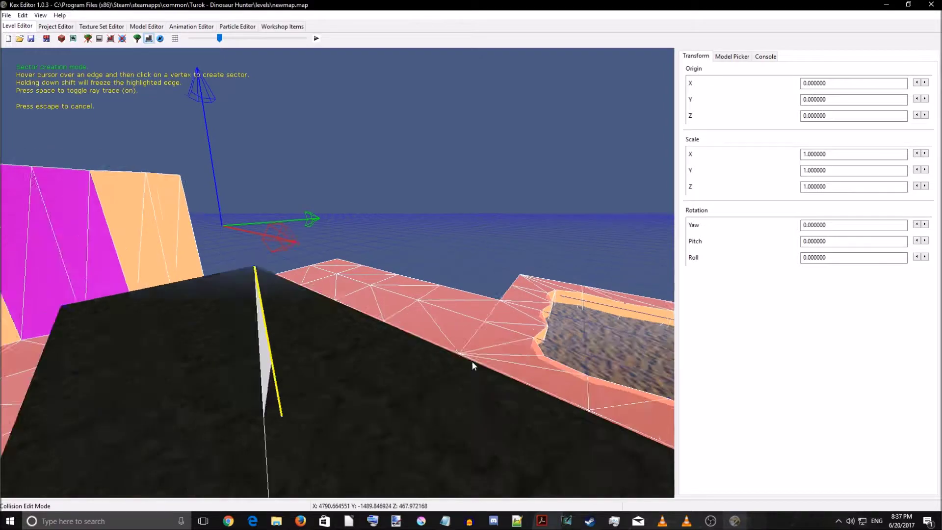
click(475, 351)
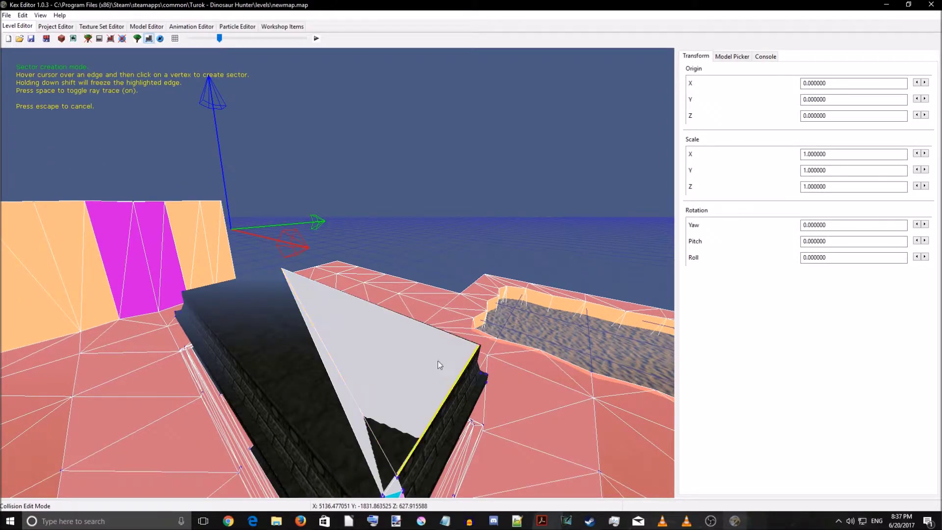
- Fill the rest of the roof with sectors reaching the two roof corners on the ladder's side
right_drag(328, 429, 348, 466)
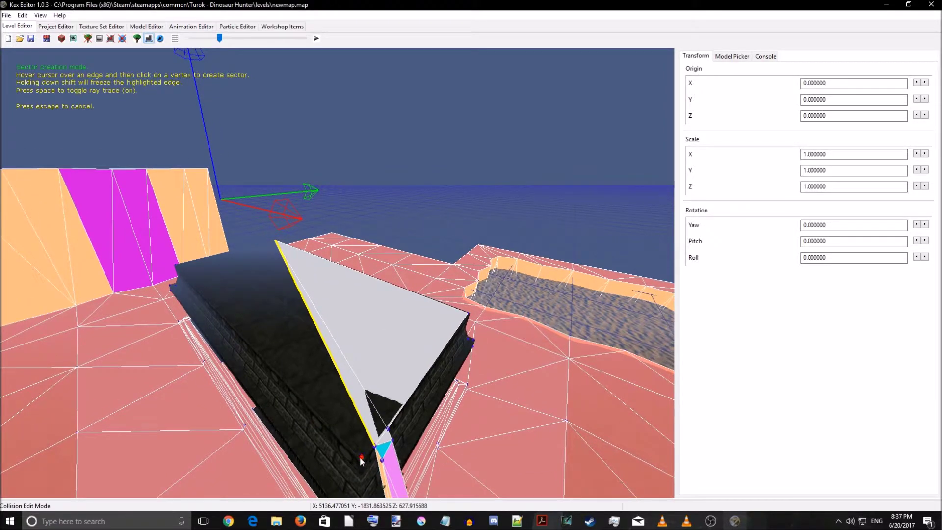
key(a)
right_drag(305, 401, 381, 404)
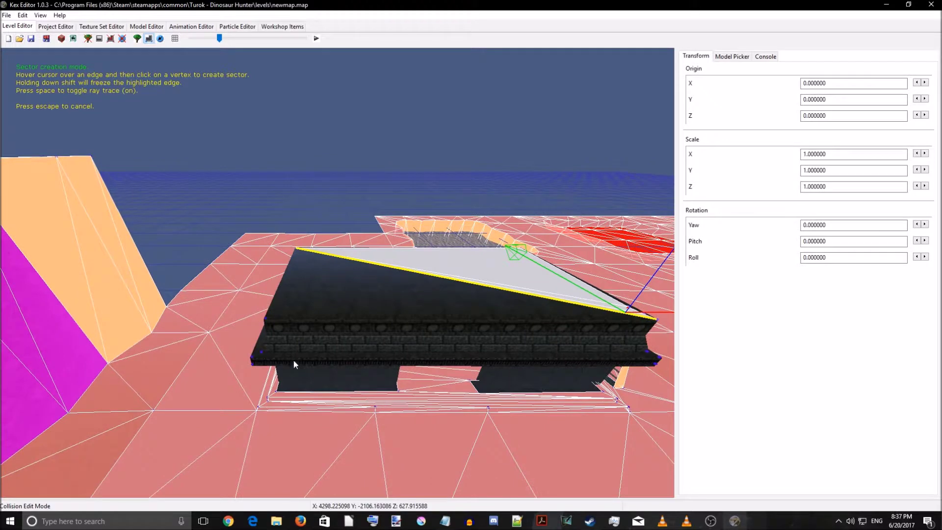
click(266, 318)
- Create collision sectors for the long side wall, joining the roof's edge to the ledge's inner vertices
click(263, 350)
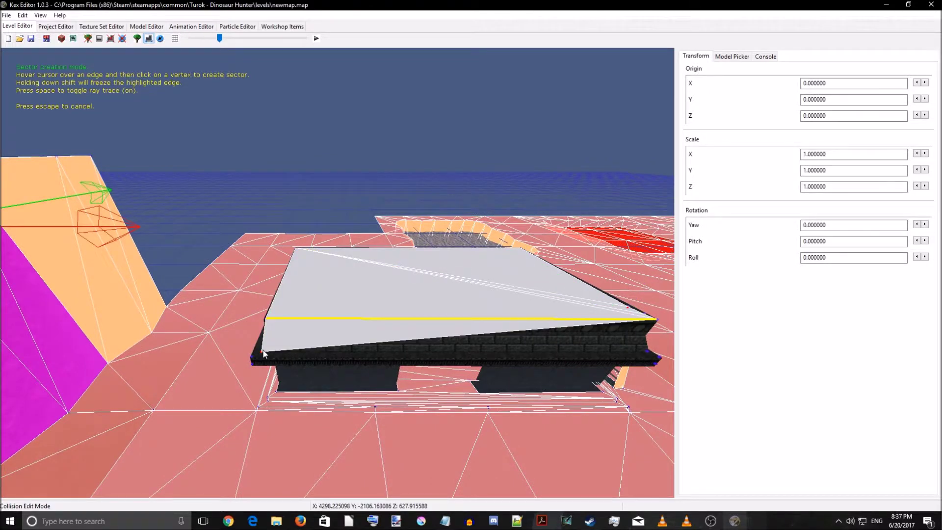
key(d)
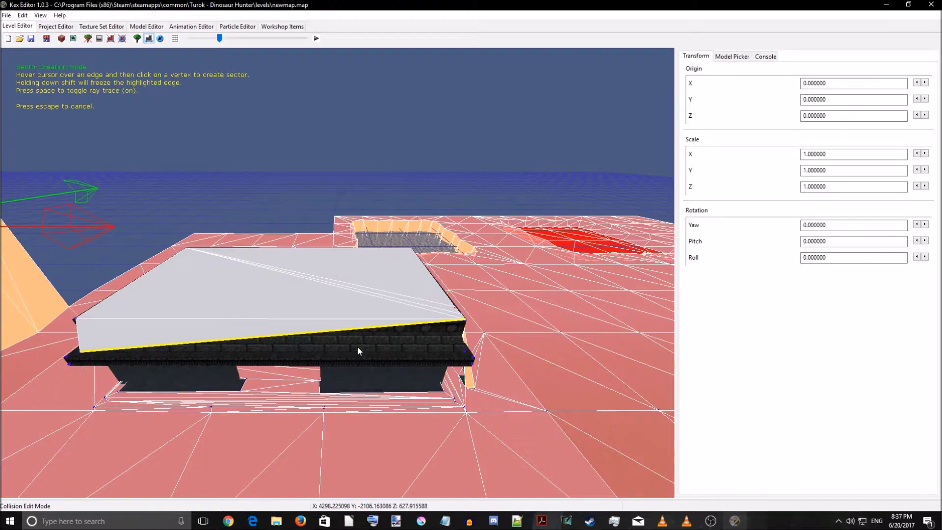
click(463, 352)
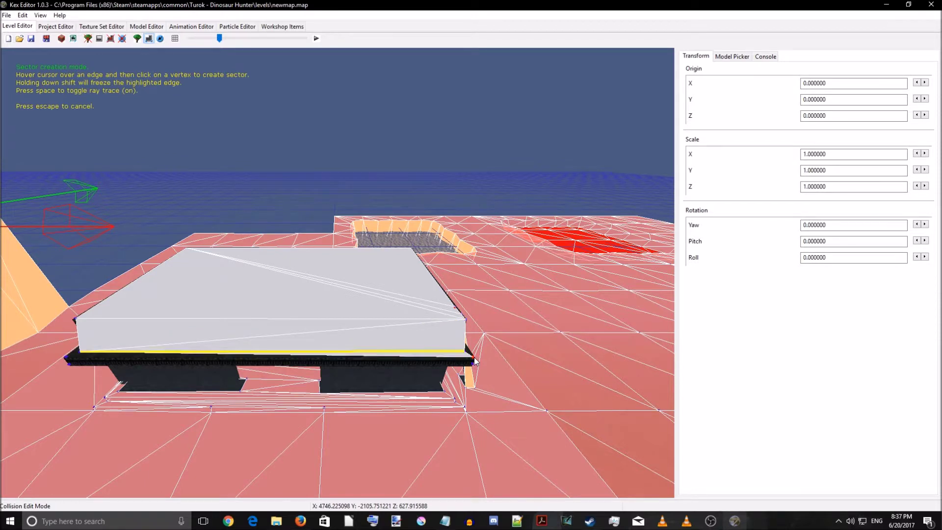
- Create collision sectors over the ledge's top and down its rim along the same long side
key(a)
click(280, 359)
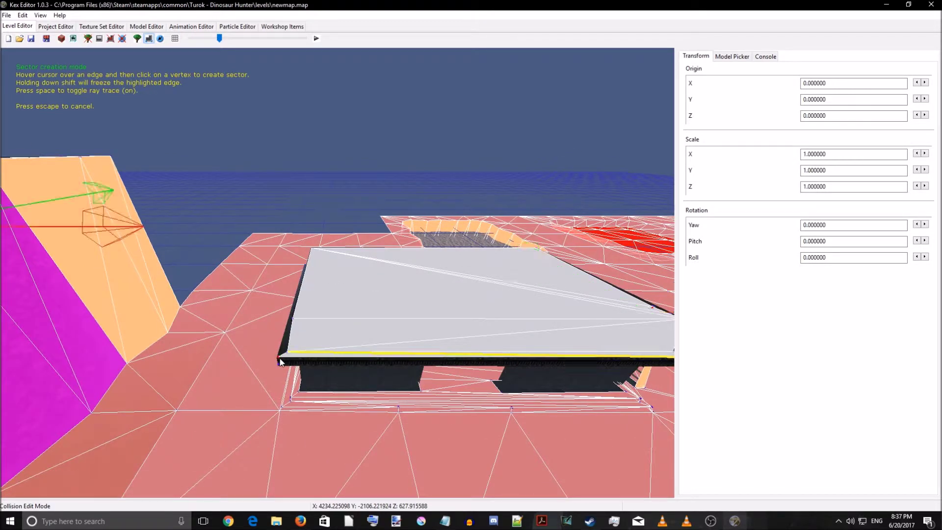
click(279, 364)
- Create collision sectors for the ledge's rim and top surface across the temple's ladder end
key(d)
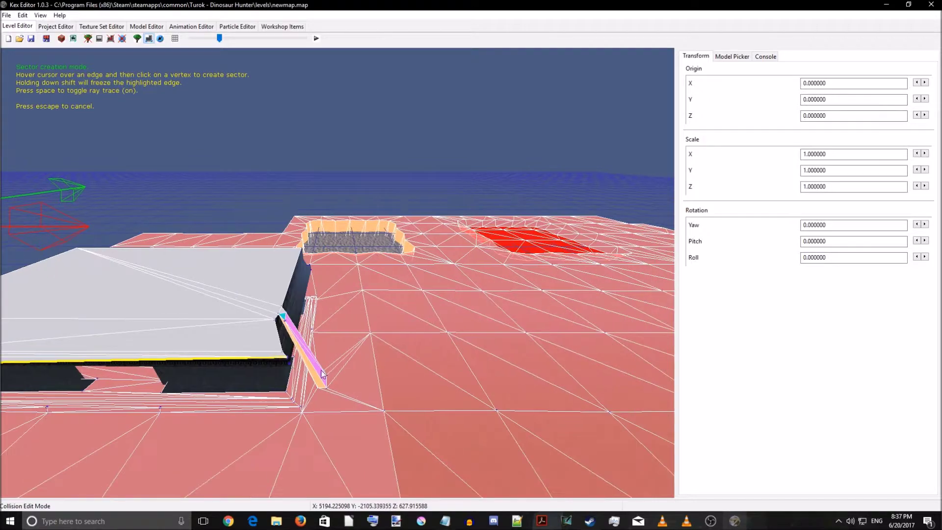
right_drag(297, 359, 212, 371)
key(d)
key(d)
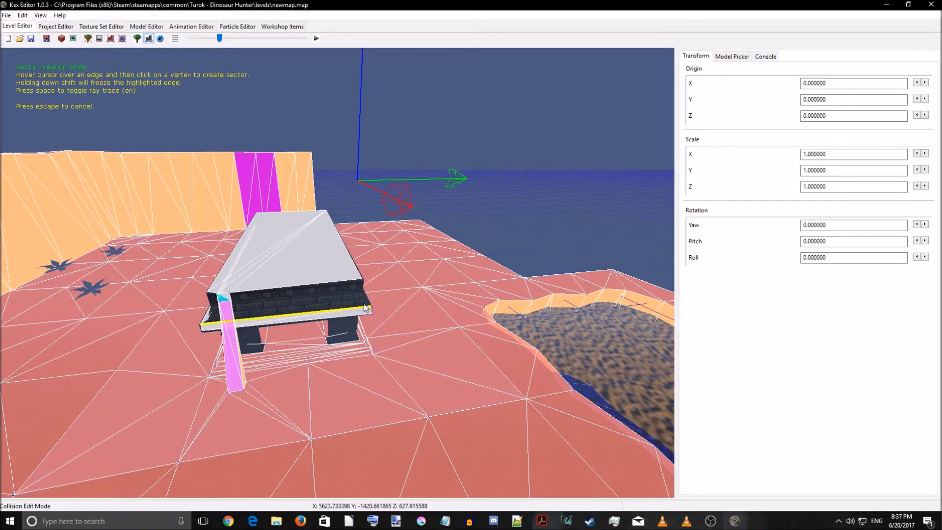
scroll(213, 321, up, 6)
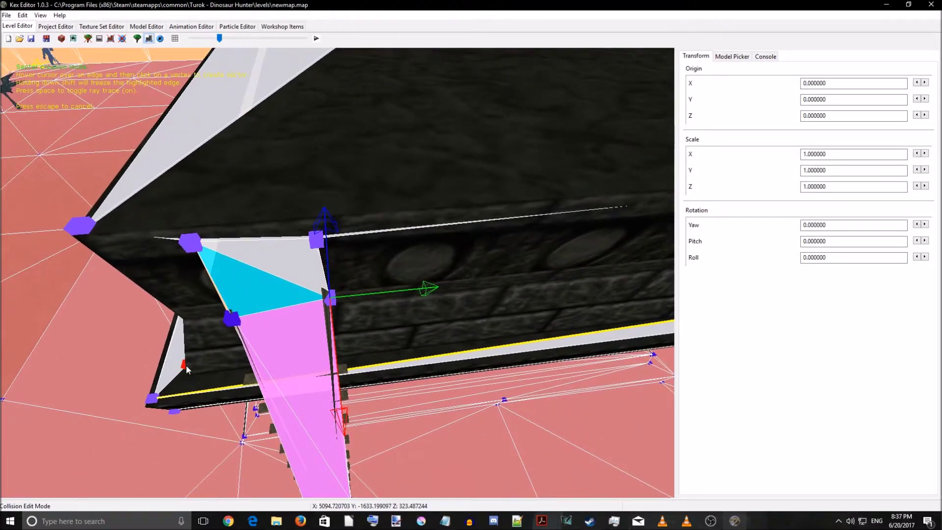
click(187, 365)
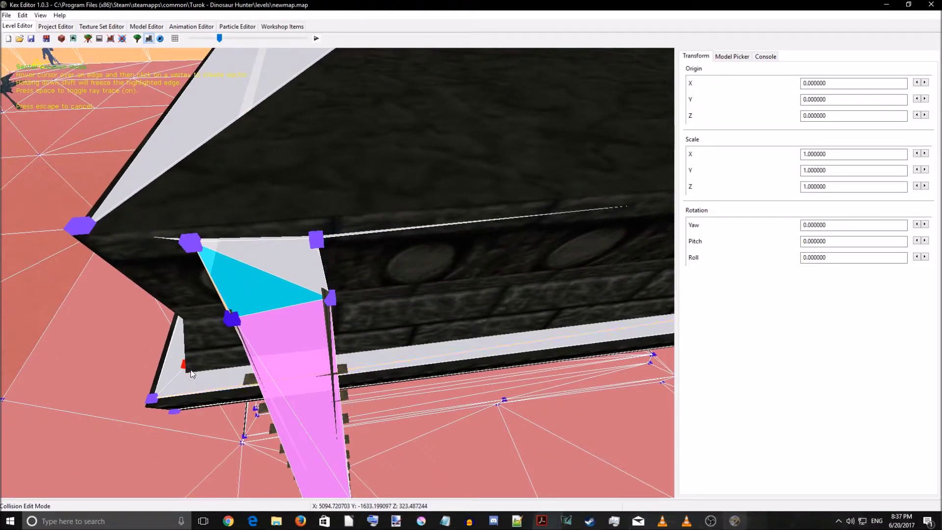
- Adjust the positions of the ledge's two inner corner vertices on the ladder end to fit the base of the wall
click(189, 368)
right_drag(207, 378, 181, 401)
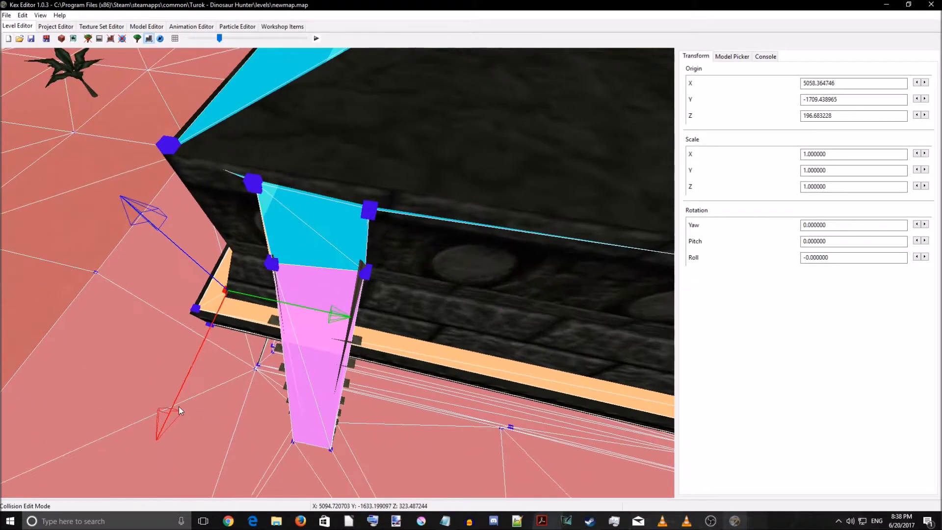
drag(156, 445, 154, 453)
key(d)
right_drag(463, 401, 519, 396)
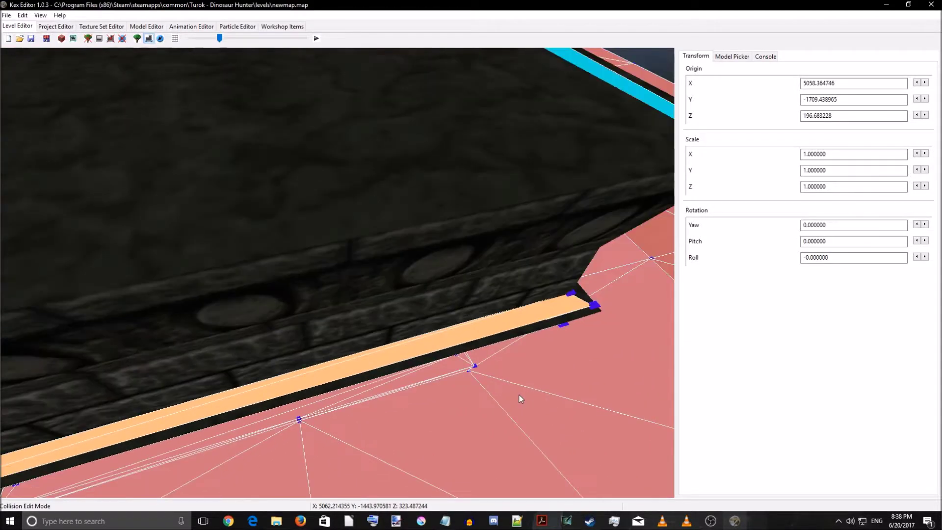
click(580, 303)
key(d)
right_drag(549, 332, 515, 318)
drag(490, 310, 507, 320)
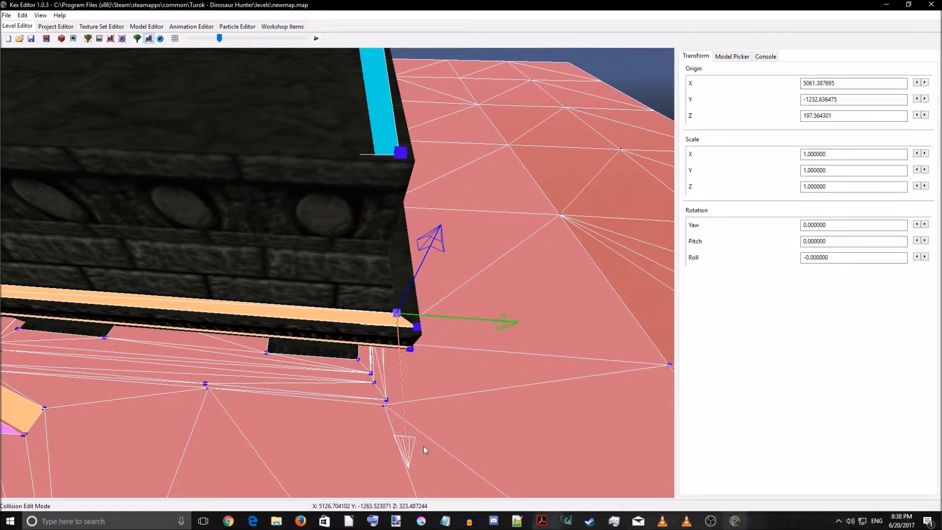
right_drag(423, 443, 379, 395)
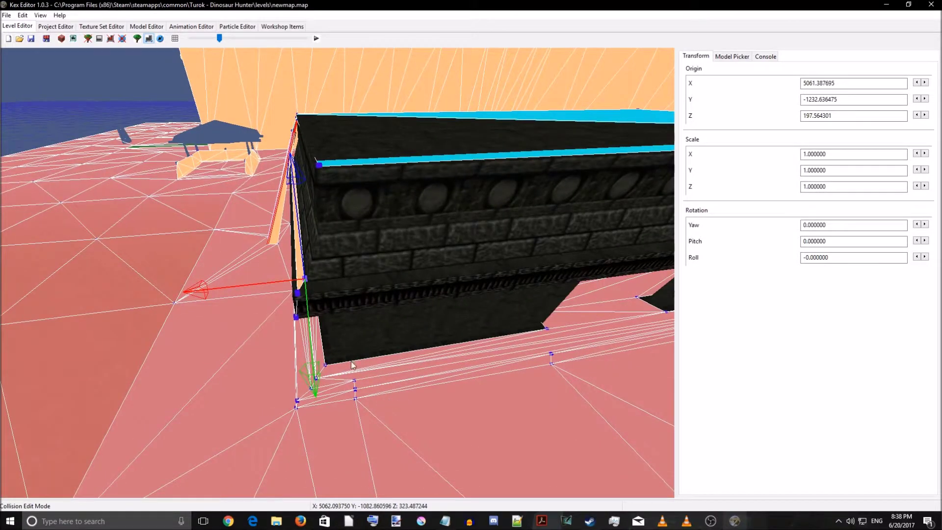
- Create collision sectors for the ledge's top along the remaining long side and adjust the inner corner vertex at its far end
click(301, 286)
key(c)
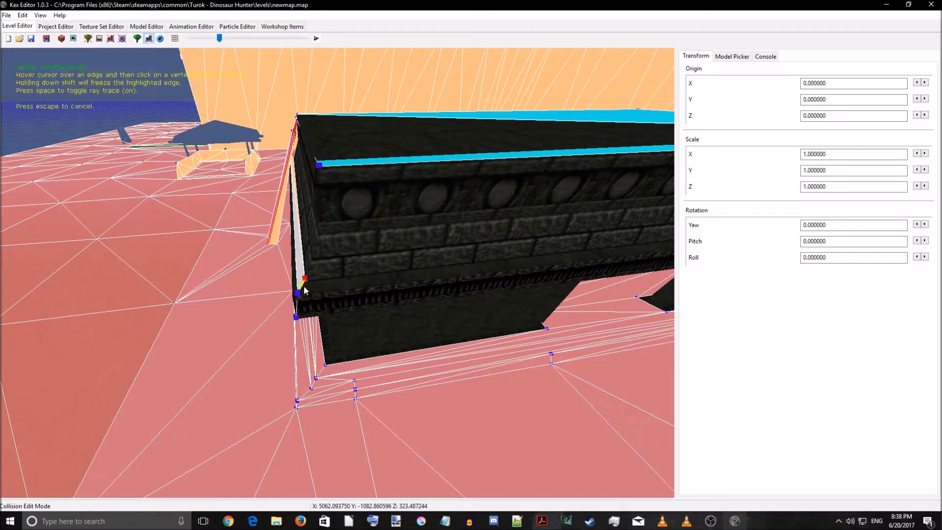
key(d)
right_drag(320, 284, 296, 291)
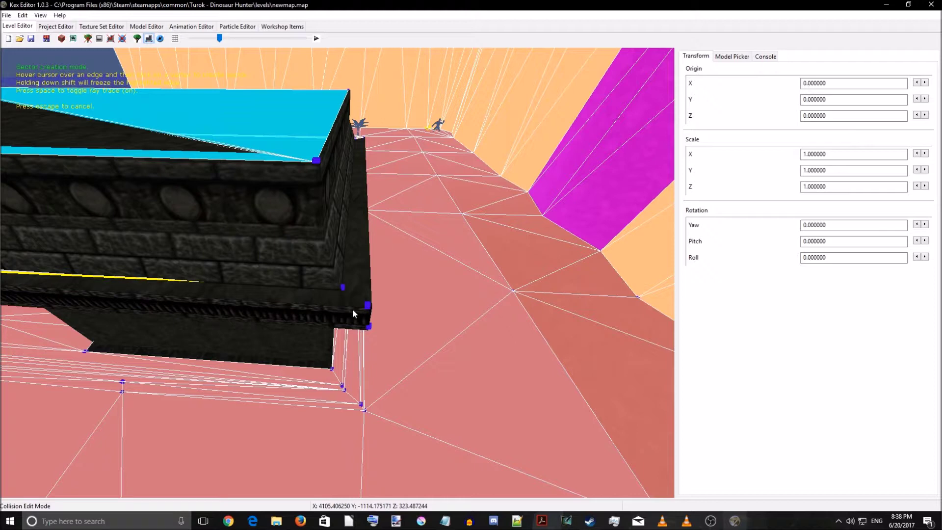
click(371, 306)
key(Escape)
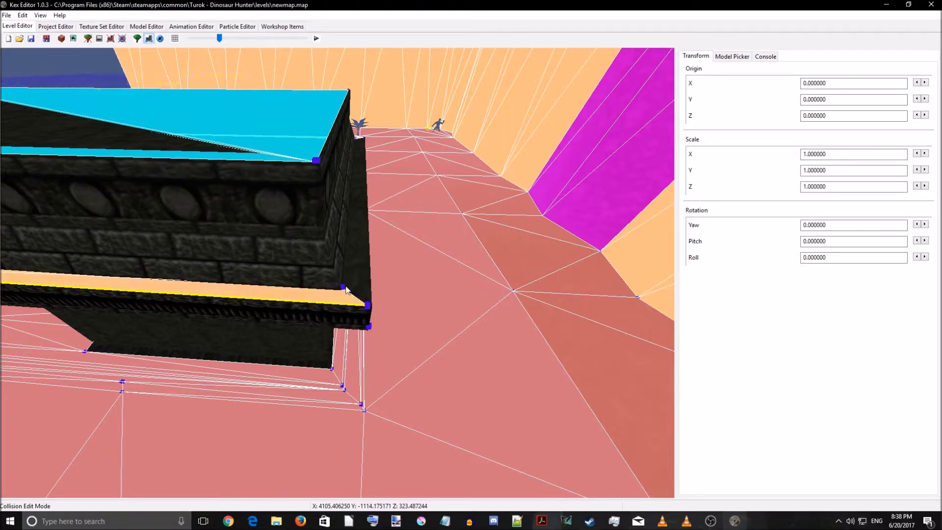
click(344, 288)
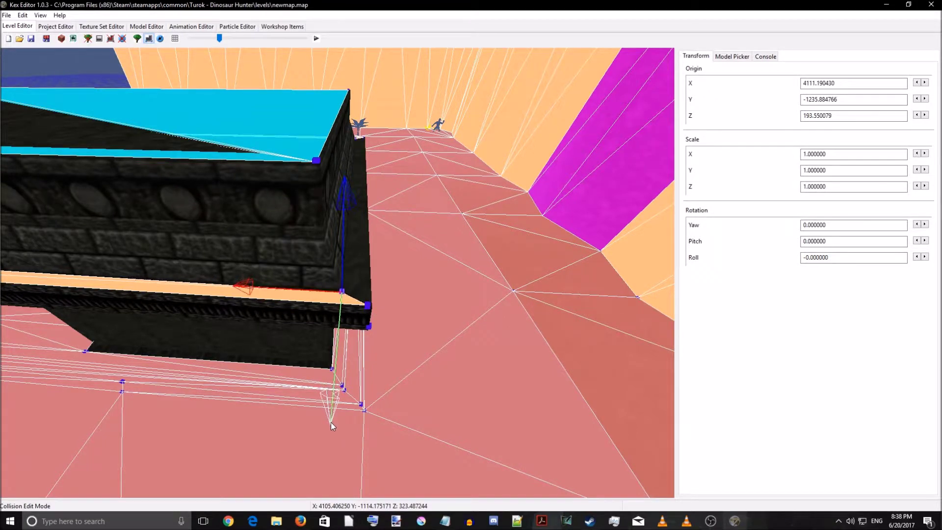
click(414, 301)
- Create collision sectors for the ledge's top across the temple end opposite the ladder
key(d)
right_drag(413, 301, 274, 304)
key(s)
key(a)
key(w)
click(255, 309)
key(c)
key(d)
key(d)
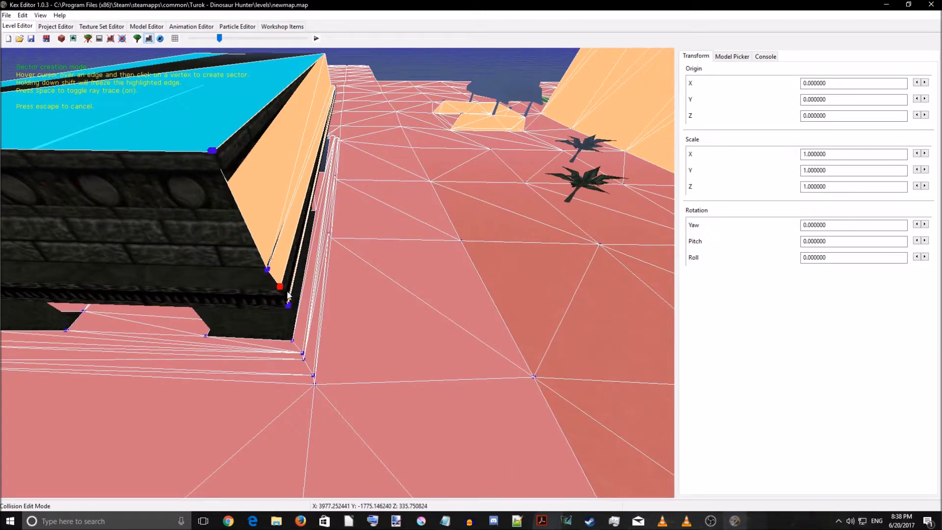
click(271, 271)
- Adjust the ledge's two inner corner vertices on the end opposite the ladder to fit the base of the wall
click(273, 273)
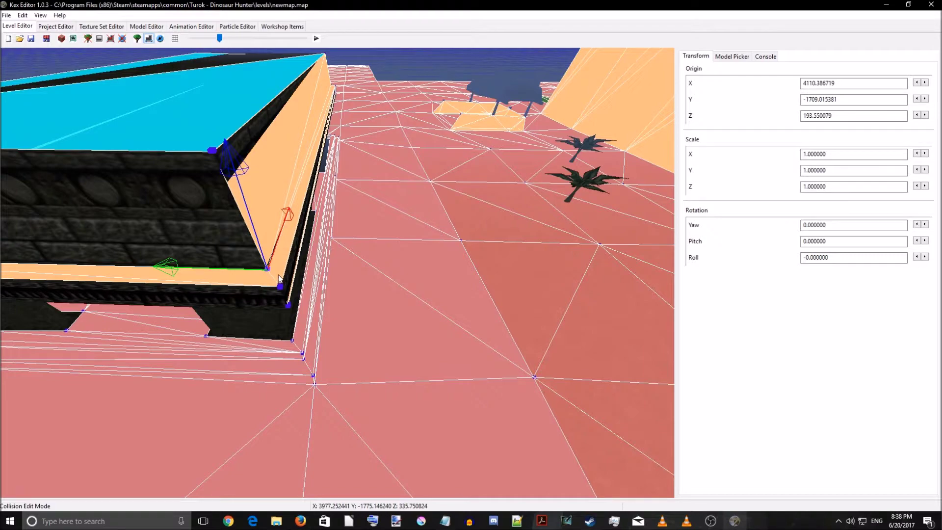
drag(169, 273, 184, 276)
drag(294, 216, 290, 226)
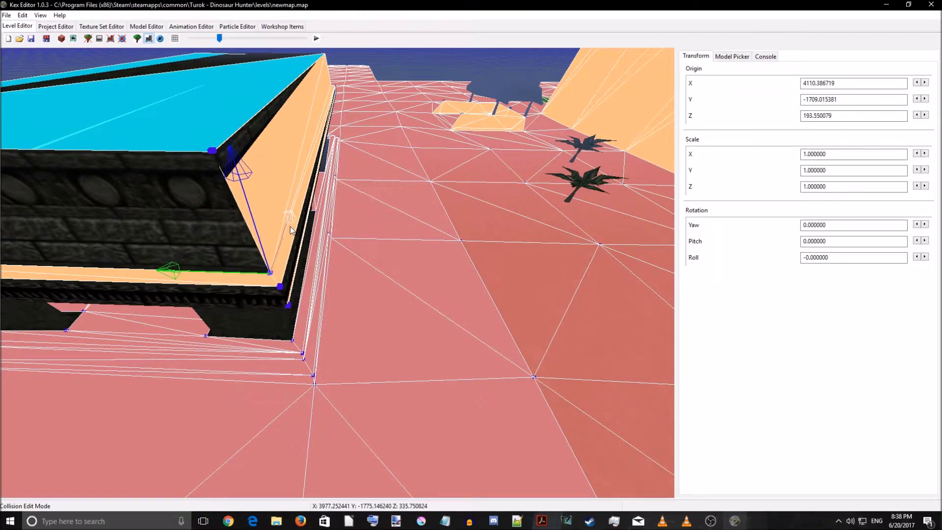
key(a)
click(338, 349)
key(d)
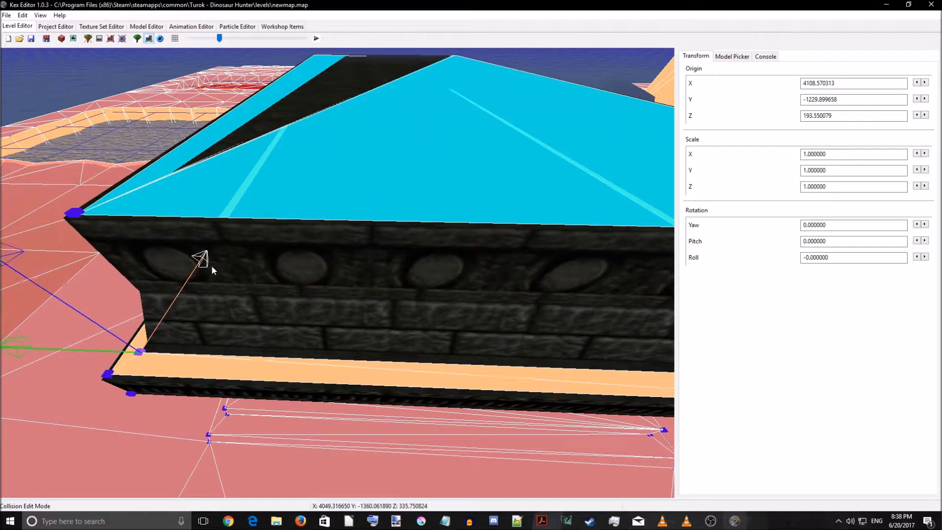
key(a)
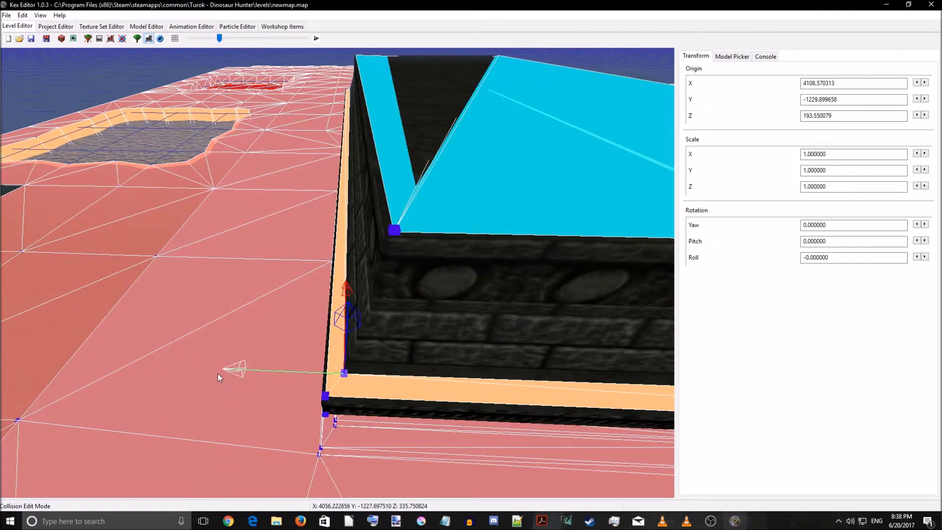
key(w)
key(a)
- Reposition the ledge's inner corner vertices on the ladder end so they line up with the base of the wall
drag(241, 414, 399, 325)
click(325, 331)
drag(332, 428, 338, 490)
drag(239, 346, 213, 346)
drag(456, 363, 481, 392)
click(404, 396)
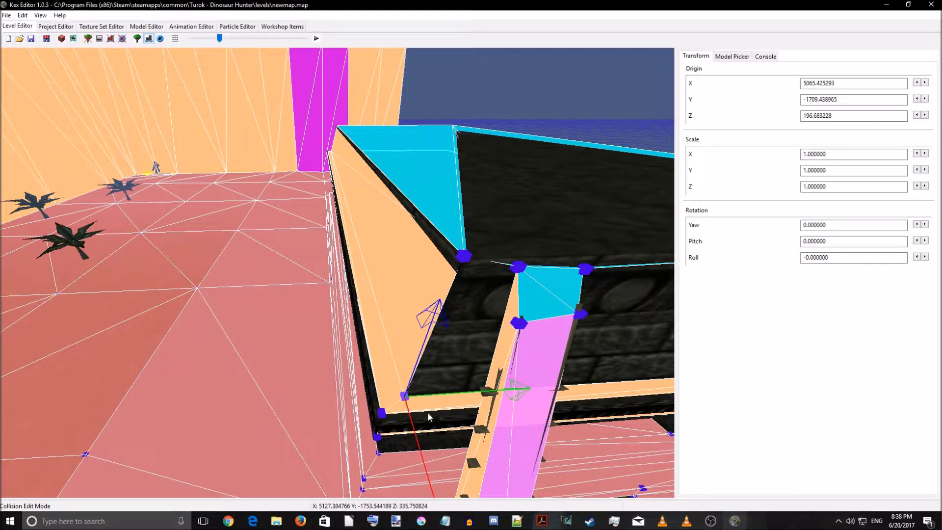
drag(517, 390, 501, 405)
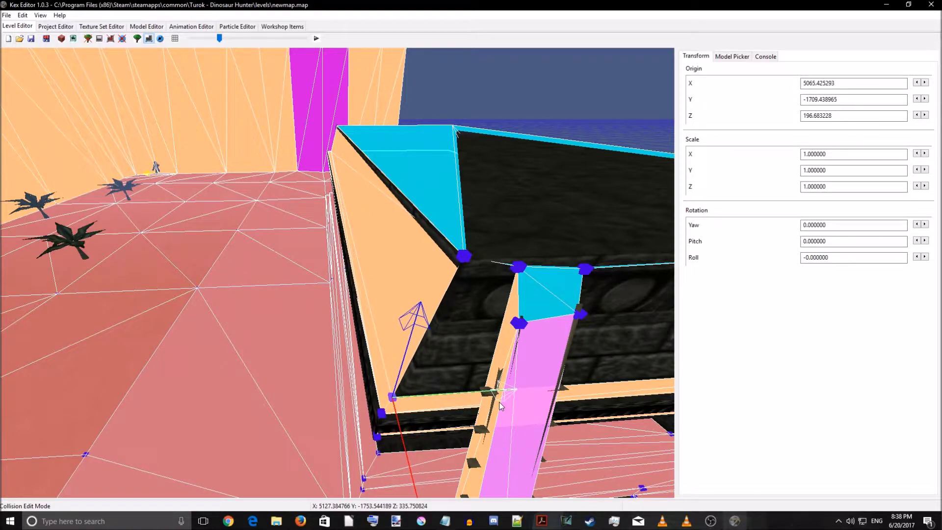
- Select all of the ledge's top sectors around the temple and clear their Cliff flag
right_drag(446, 444, 399, 333)
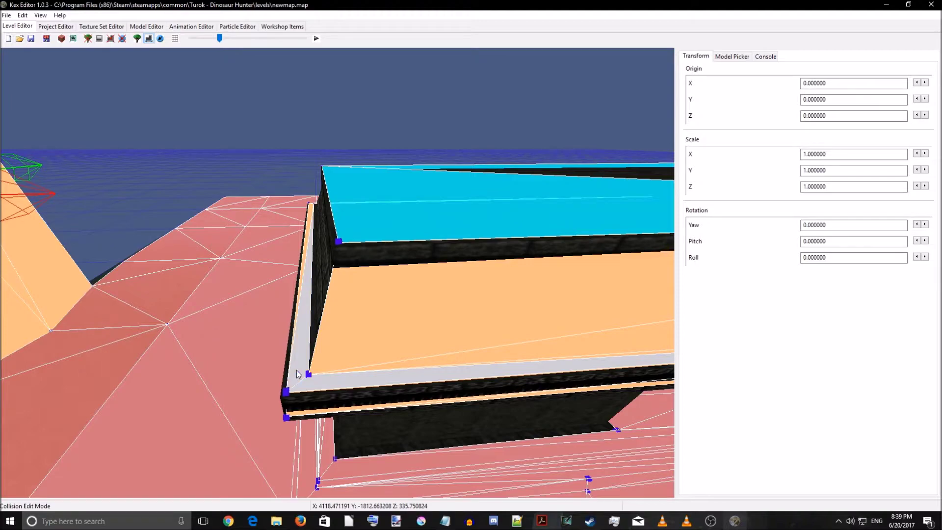
right_drag(297, 370, 481, 339)
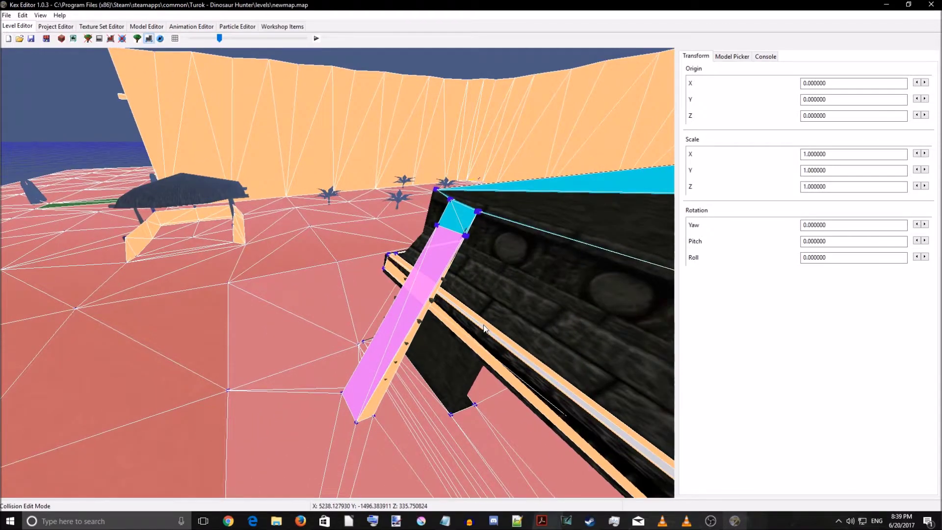
right_click(484, 328)
click(520, 319)
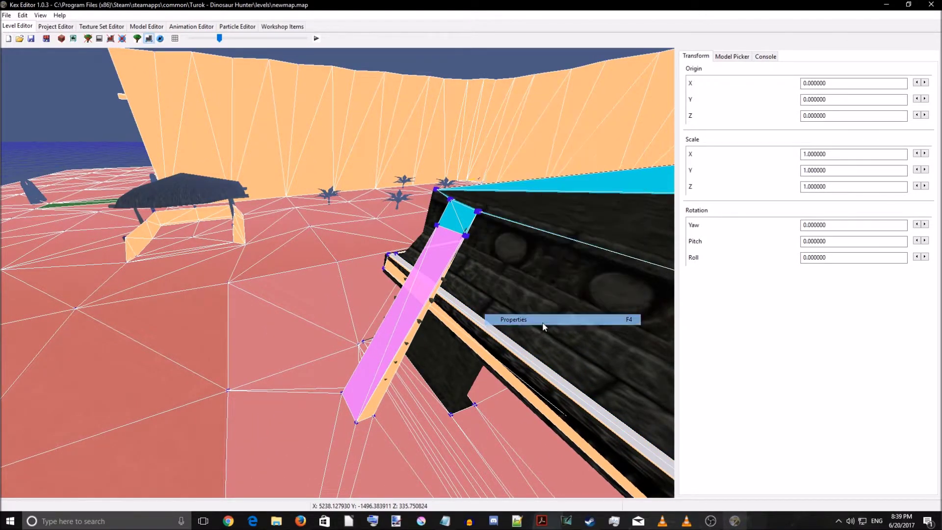
click(212, 179)
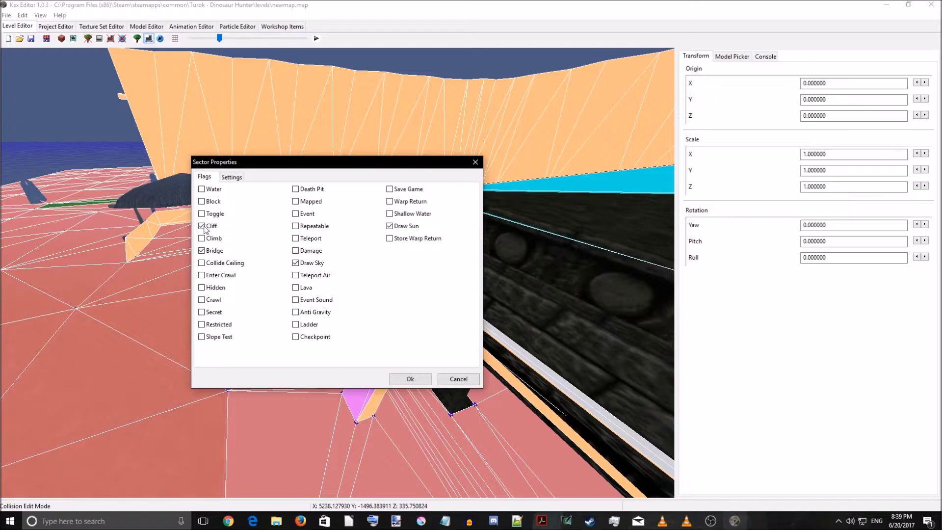
click(411, 379)
- Create collision sectors for the ledge's rim across the temple end opposite the ladder
right_drag(408, 371, 348, 328)
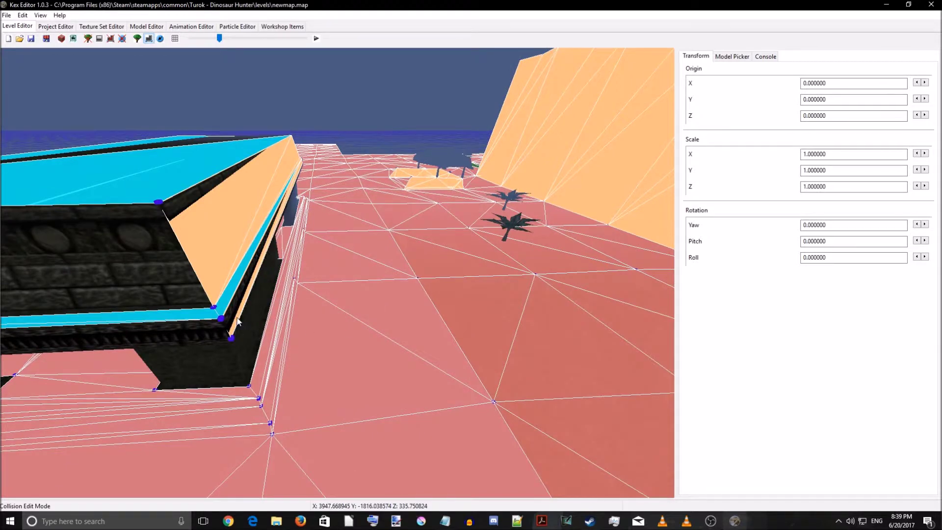
key(c)
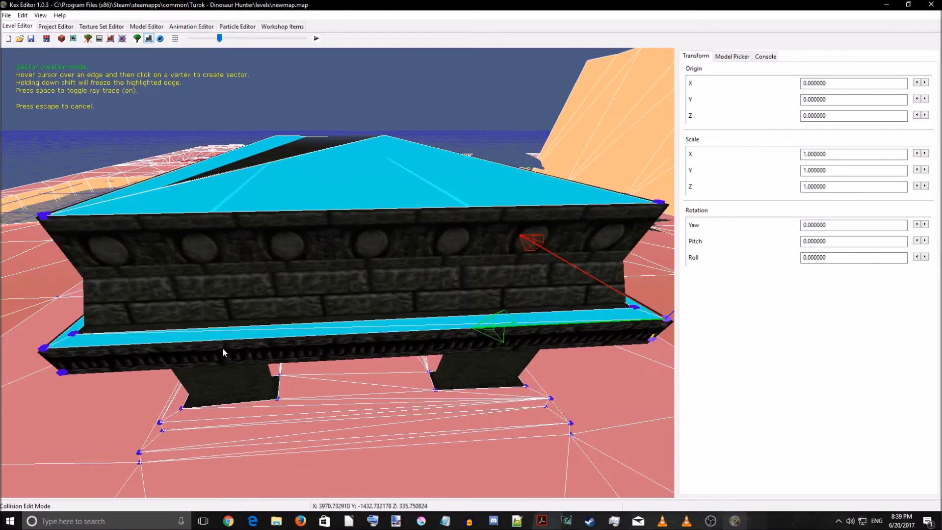
click(63, 373)
click(44, 349)
key(Escape)
click(44, 349)
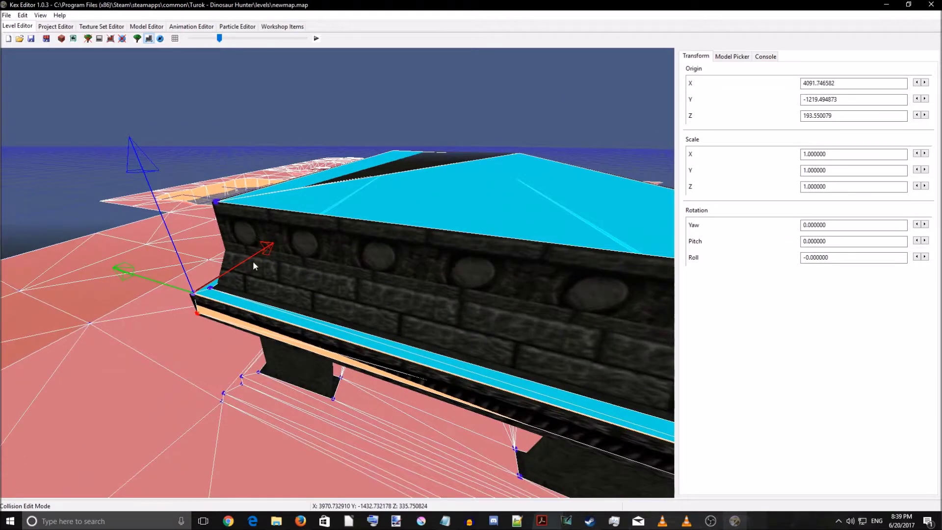
drag(297, 379, 320, 361)
key(Escape)
- Create collision sectors for the ledge's rim along the remaining long side of the temple
key(c)
drag(259, 330, 302, 318)
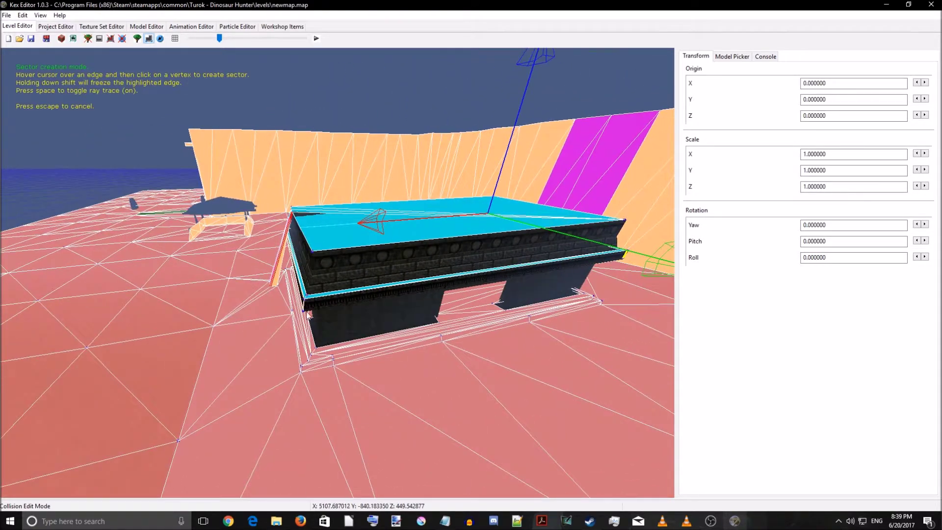
click(304, 298)
key(Escape)
mouse_move(348, 318)
mouse_down()
mouse_move(393, 321)
mouse_move(348, 323)
mouse_up()
- Adjust the roof vertices beside the top of the ladder so the roof's collision fits the temple model
key(a)
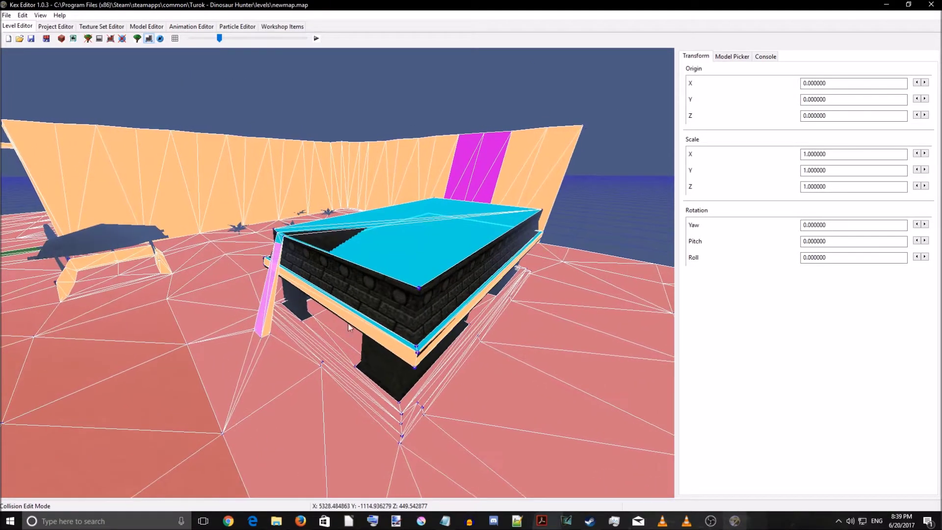
drag(415, 390, 449, 372)
key(a)
key(w)
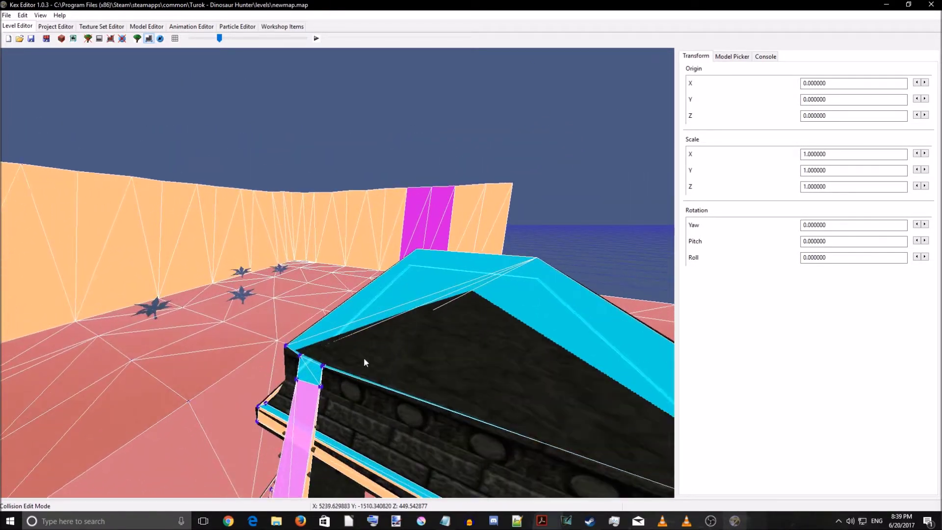
click(324, 367)
drag(324, 268, 348, 269)
drag(431, 380, 237, 403)
key(w)
click(228, 421)
drag(265, 437, 325, 391)
scroll(324, 391, down, 1)
drag(235, 338, 261, 312)
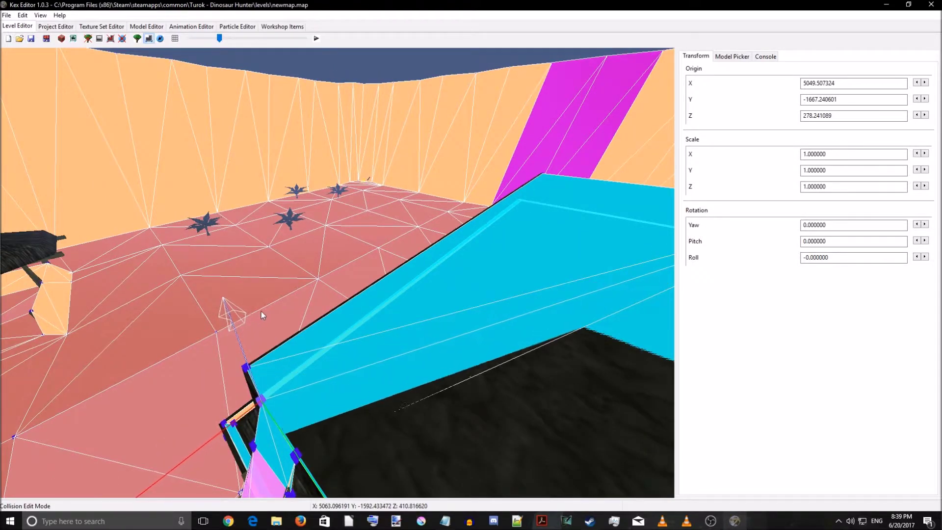
- Adjust the roof's corner vertex at the ladder end, on the side away from the ladder, to fit the temple's roof edge
mouse_move(335, 352)
mouse_down()
mouse_move(458, 379)
mouse_move(445, 383)
mouse_move(370, 320)
mouse_move(318, 350)
mouse_up()
key(s)
click(318, 345)
drag(381, 346, 463, 346)
key(d)
click(322, 339)
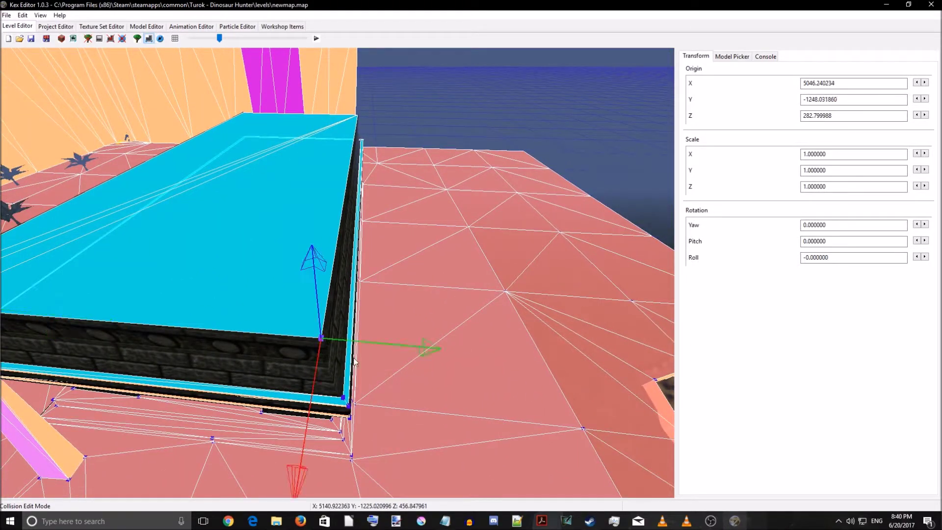
drag(302, 491, 300, 498)
drag(436, 348, 447, 350)
- Create collision sectors for the ladder end's wall on both sides of the ladder, joining the roof's edge to the ledge's inner vertices
click(263, 357)
click(266, 328)
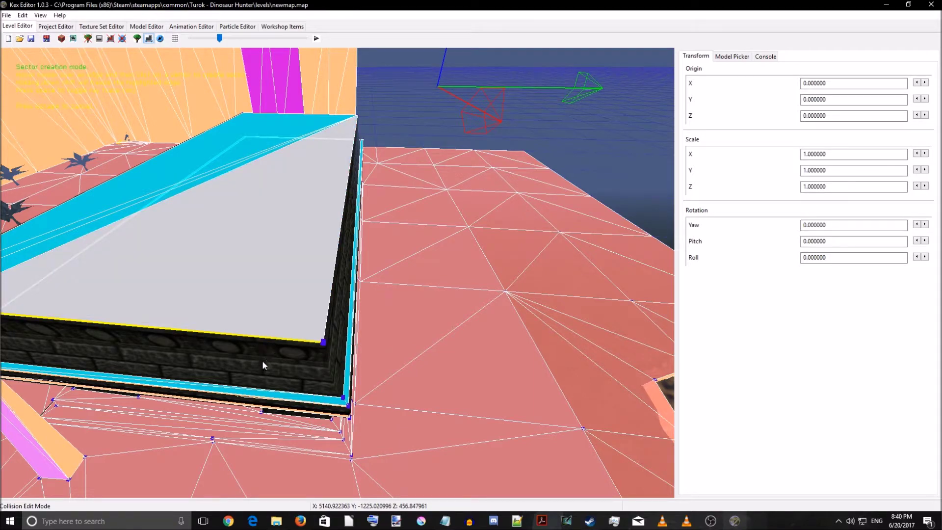
click(342, 398)
key(a)
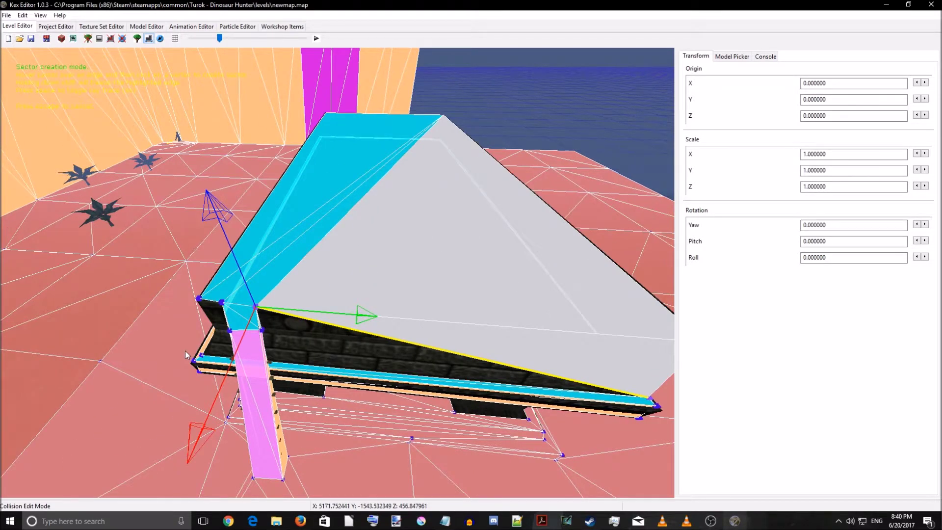
key(a)
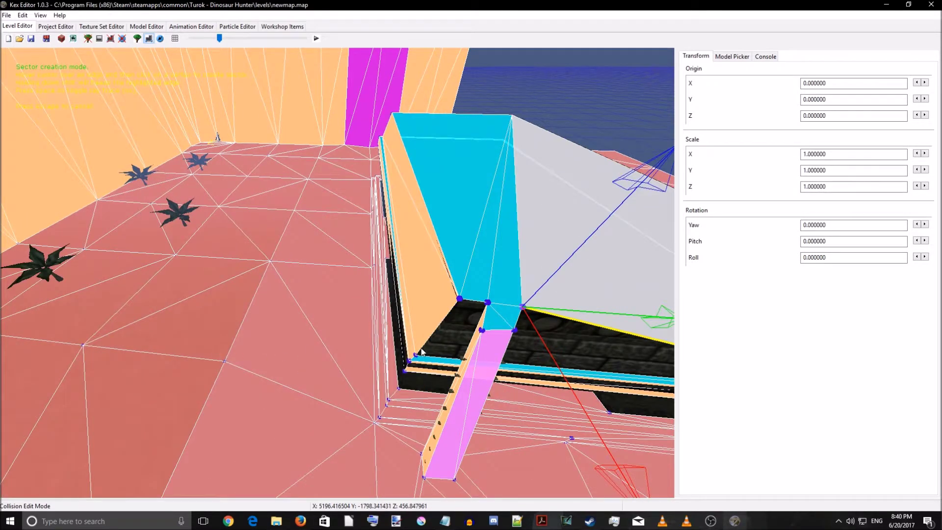
click(417, 356)
click(457, 302)
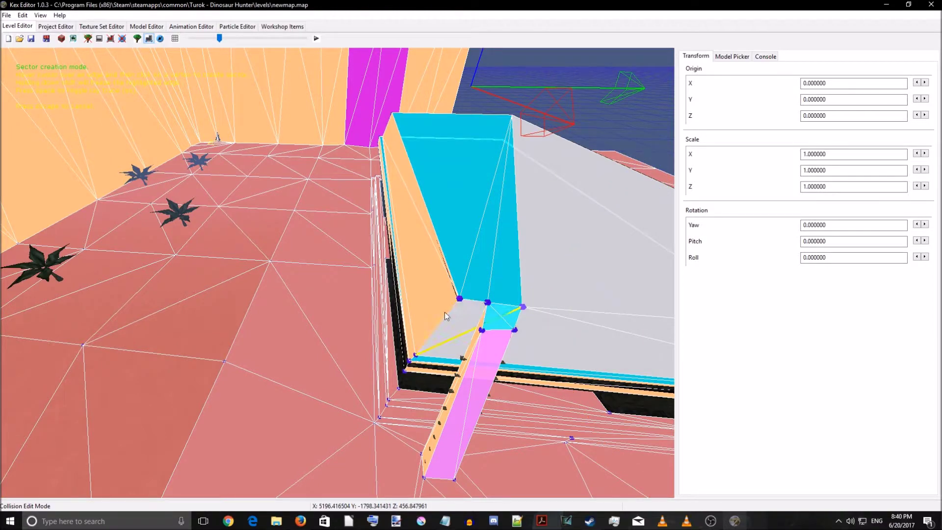
key(Escape)
- Adjust the roof's corner vertex on the end opposite the ladder to match the temple's roof corner
key(a)
right_drag(452, 305, 430, 341)
key(w)
key(a)
click(391, 407)
key(a)
right_drag(439, 407, 484, 442)
key(a)
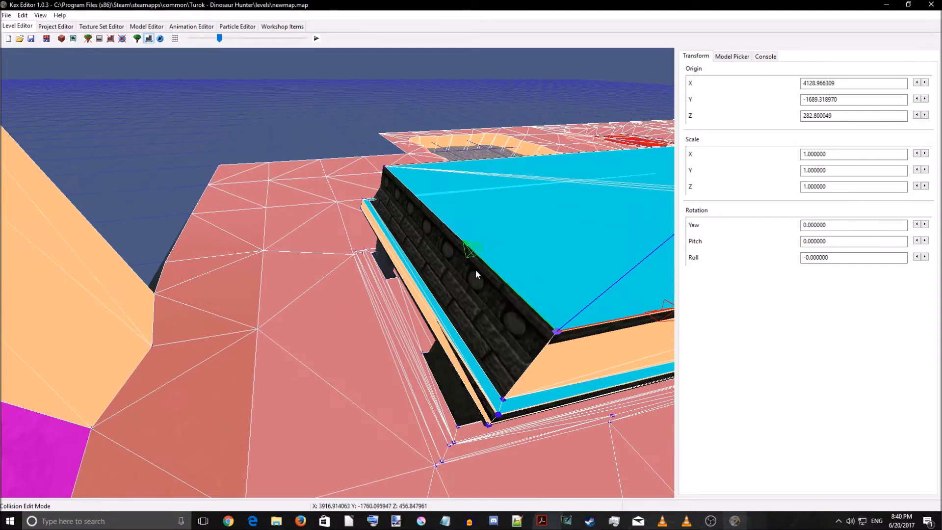
drag(469, 249, 473, 252)
drag(669, 324, 664, 326)
click(554, 351)
- Create collision sectors for the wall opposite the ladder, joining the roof's edge to the ledge's inner vertices
key(c)
right_drag(528, 334, 626, 344)
key(a)
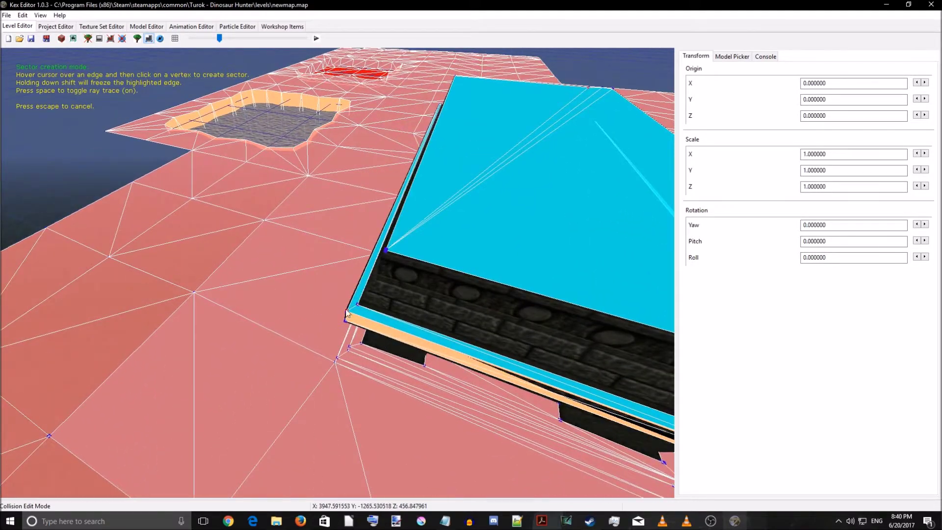
click(361, 304)
click(390, 254)
key(Escape)
- Create collision sectors for the remaining long side wall between the roof's edge and the ledge
right_drag(432, 286, 463, 292)
key(a)
click(425, 321)
key(c)
right_drag(390, 328, 329, 336)
key(a)
key(a)
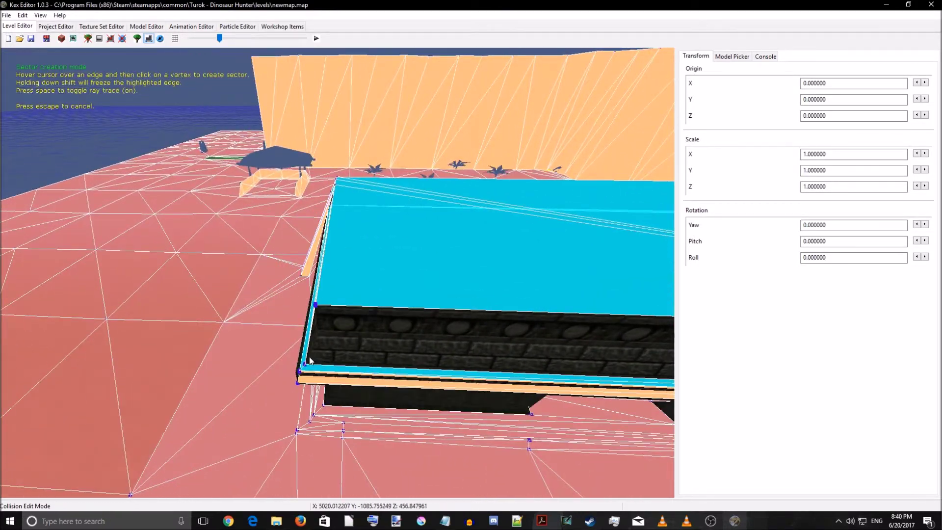
click(315, 305)
click(314, 303)
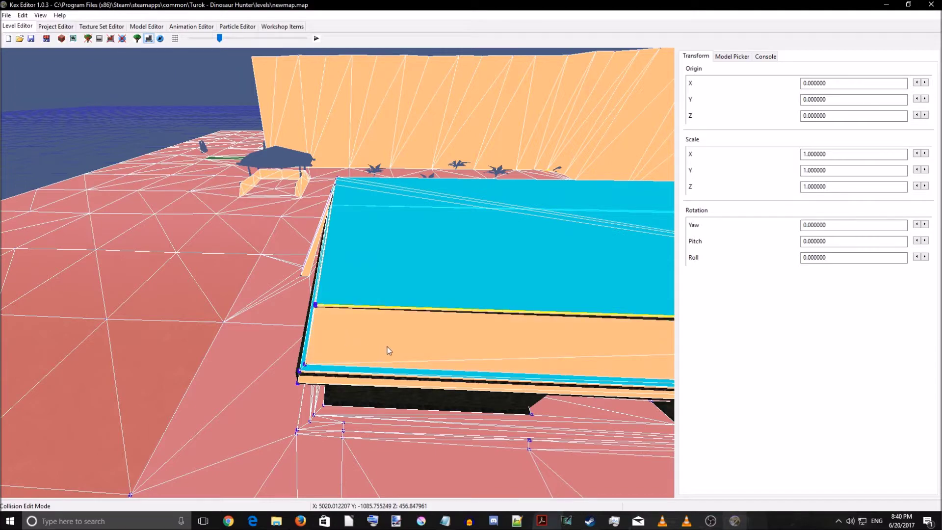
key(a)
right_drag(388, 347, 439, 347)
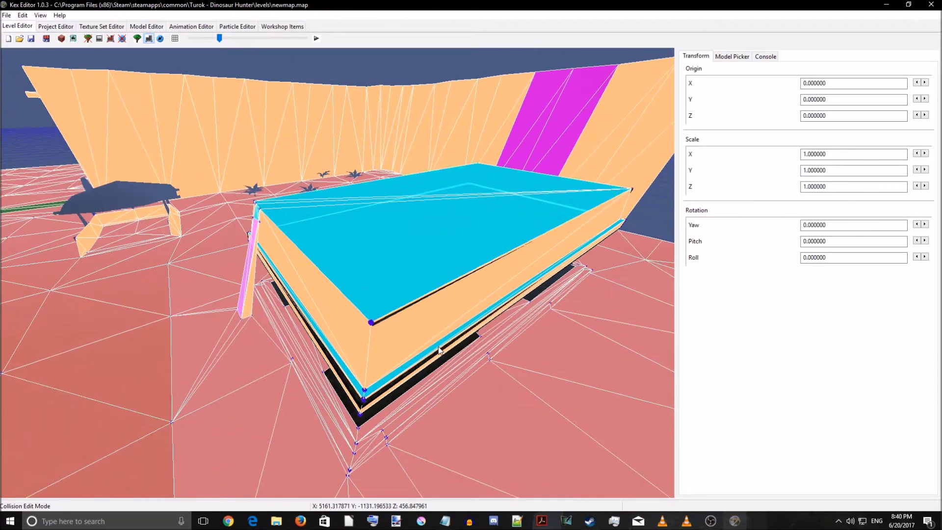
- Save the map over the existing newmap.map in the levels folder
click(31, 38)
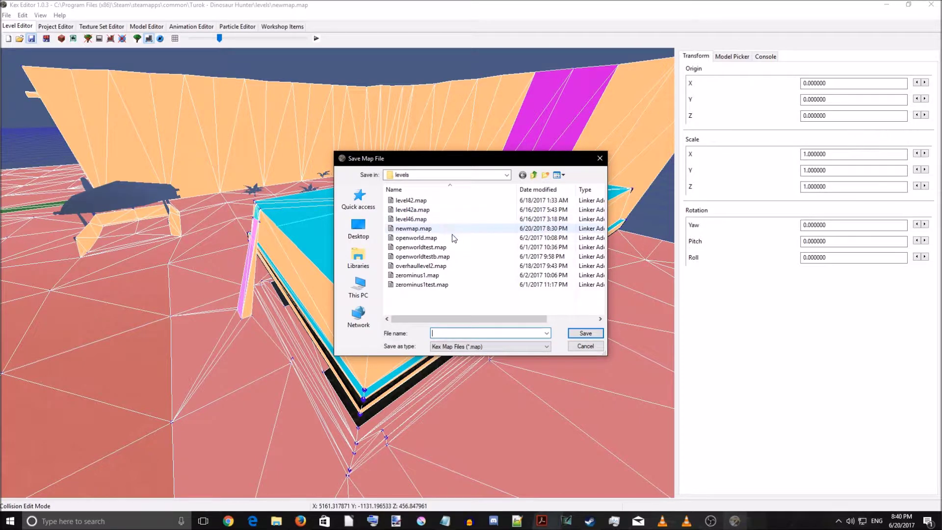
click(454, 230)
click(586, 333)
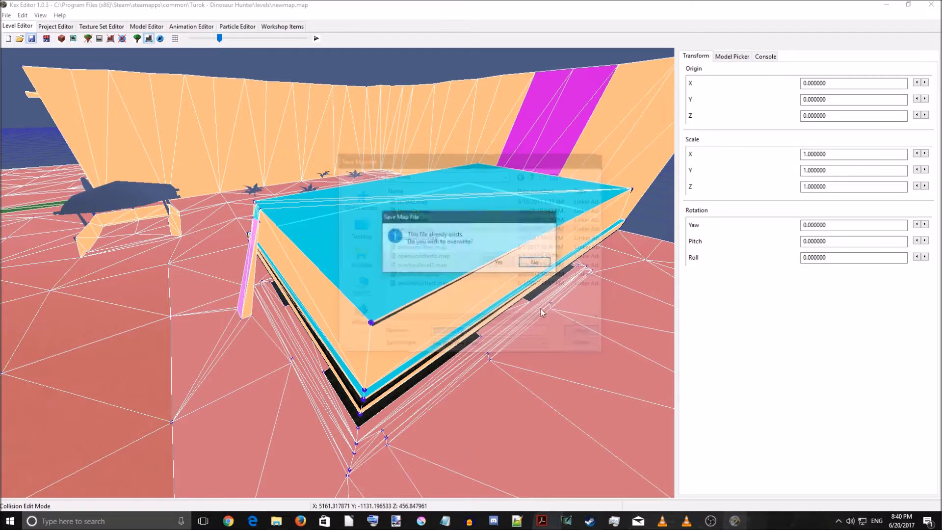
click(503, 263)
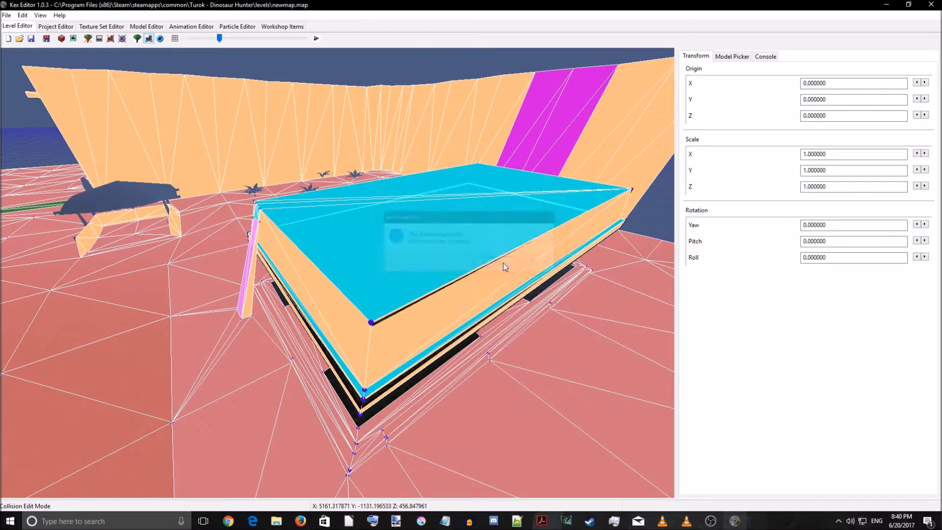
- Launch a playtest of the map and walk past the temple to the ladder at its end
click(316, 39)
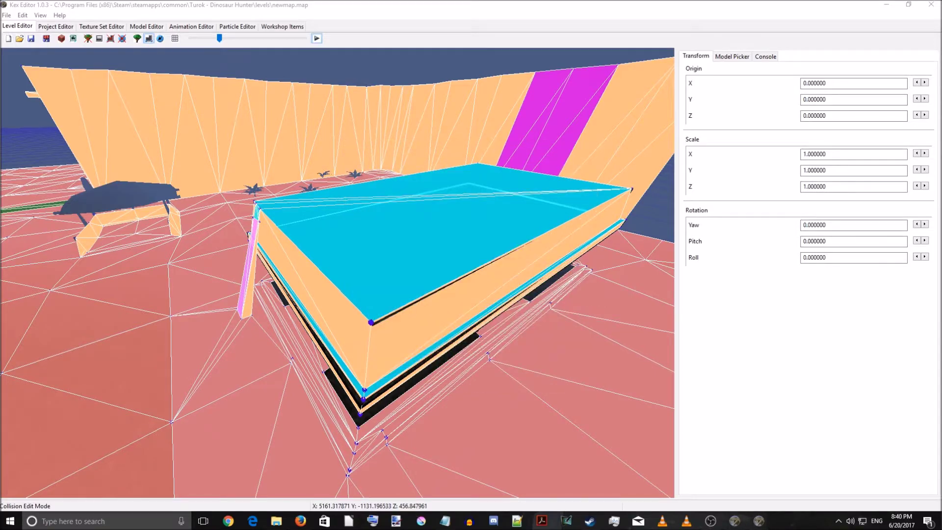
key(Escape)
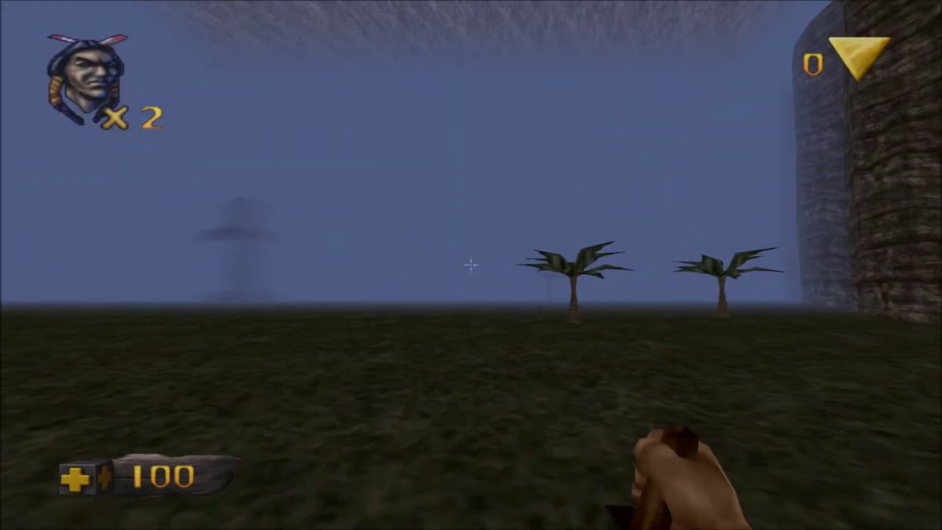
key(w)
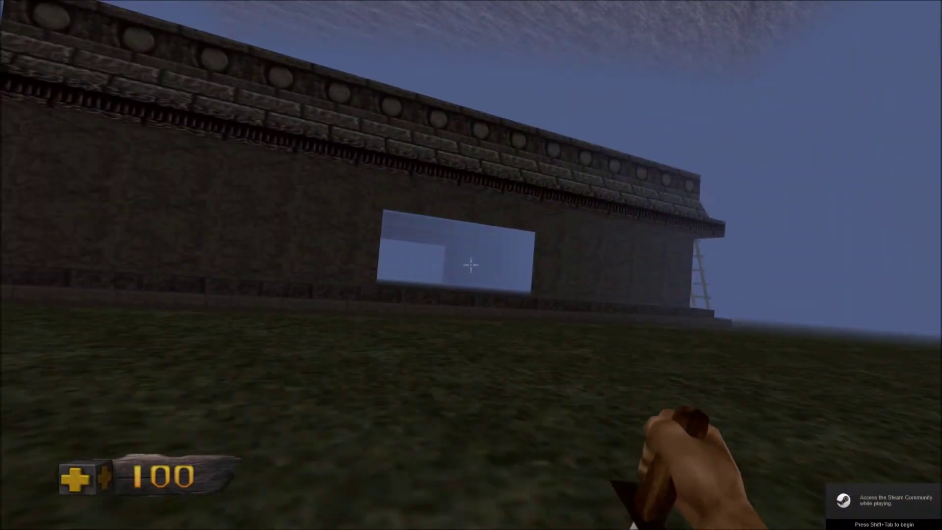
key(w)
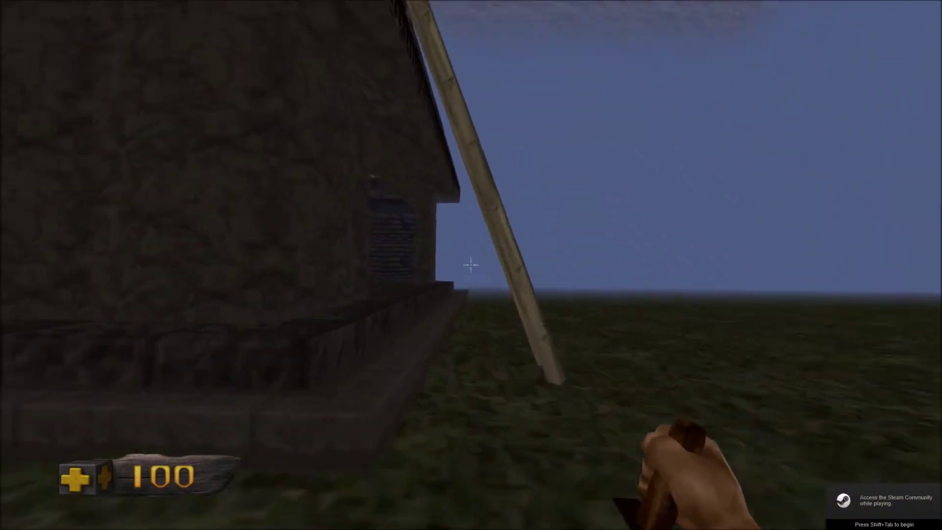
key(w)
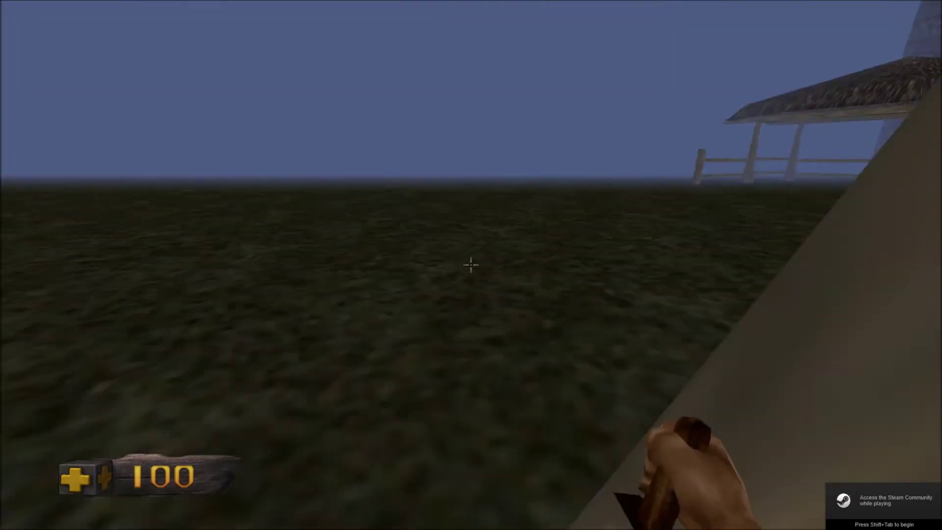
key(w)
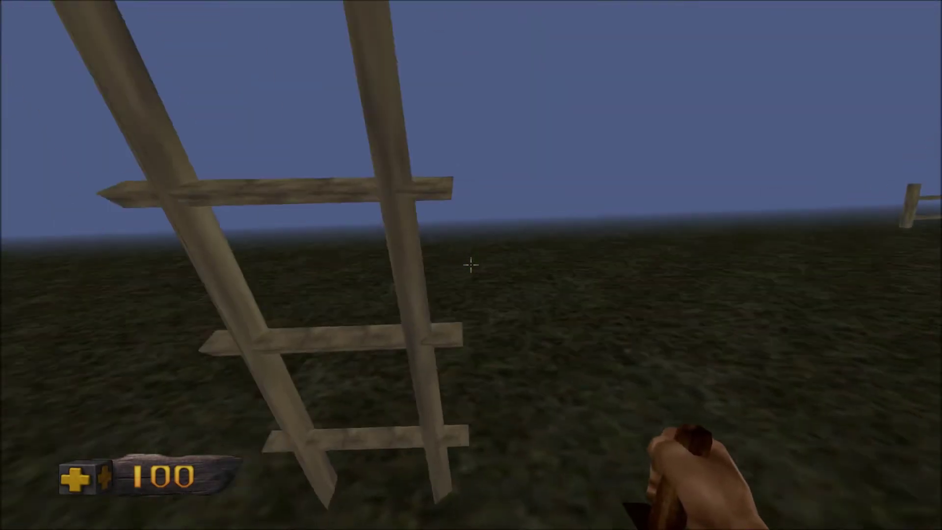
- Test the ladder's collision from behind by walking between it and the temple wall
key(w)
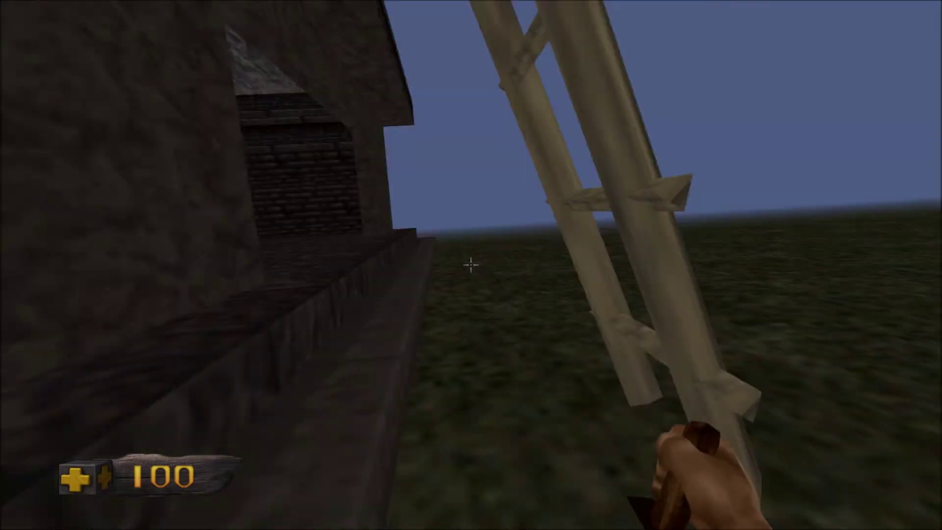
key(w)
key(w)
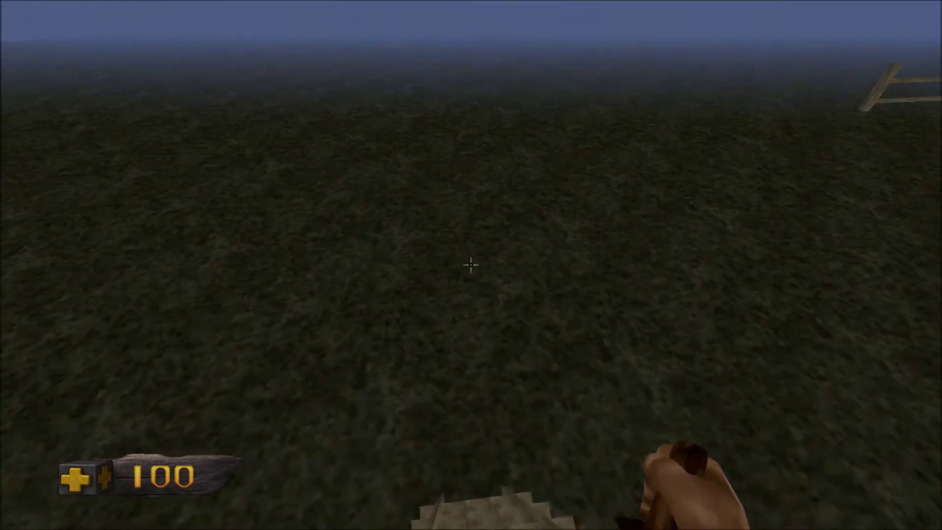
key(s)
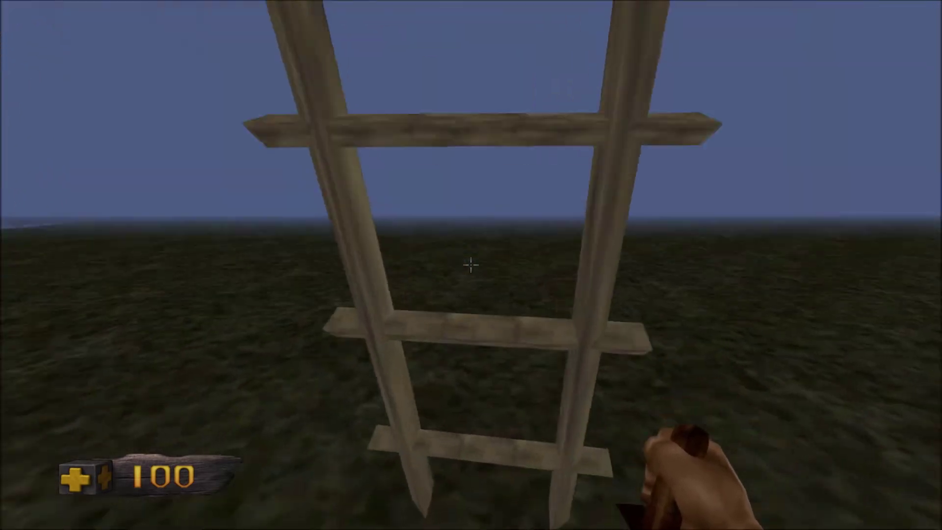
key(w)
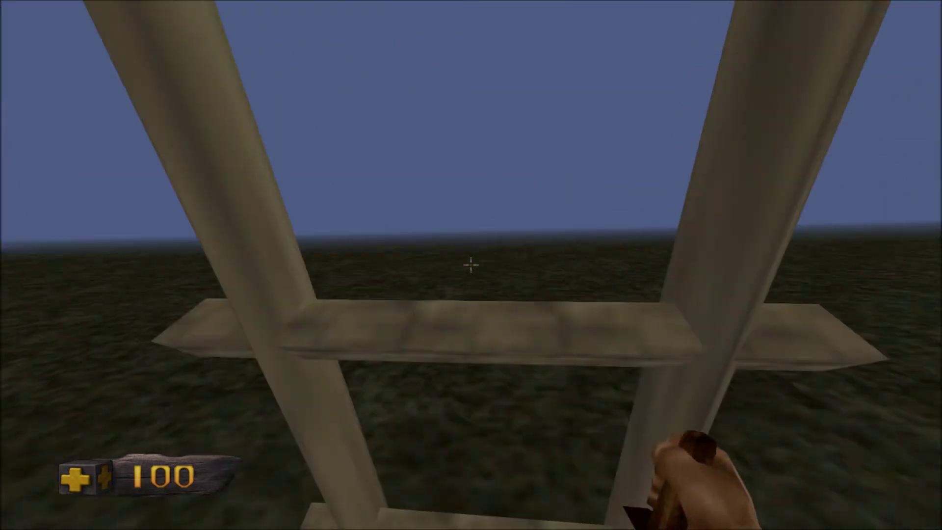
key(s)
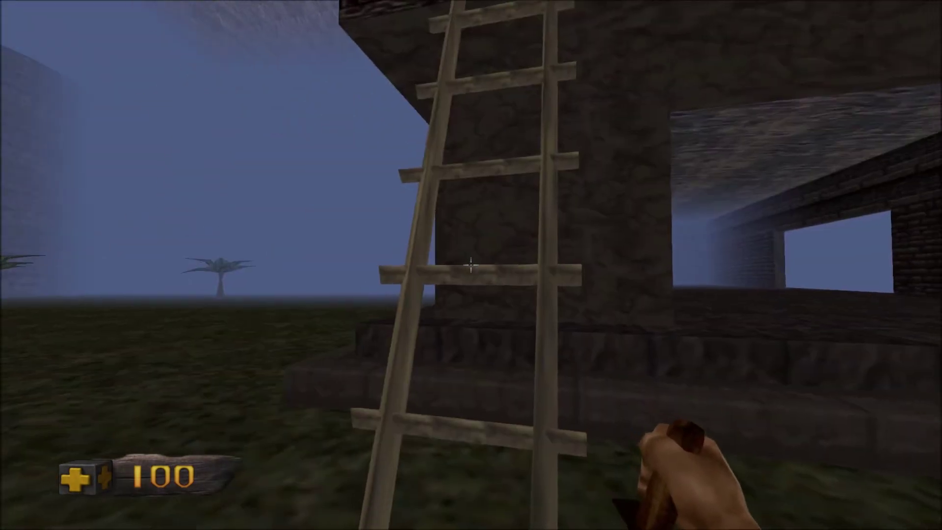
- Climb the ladder onto the temple roof, walk along the roof's edges and drop to the ledge
key(w)
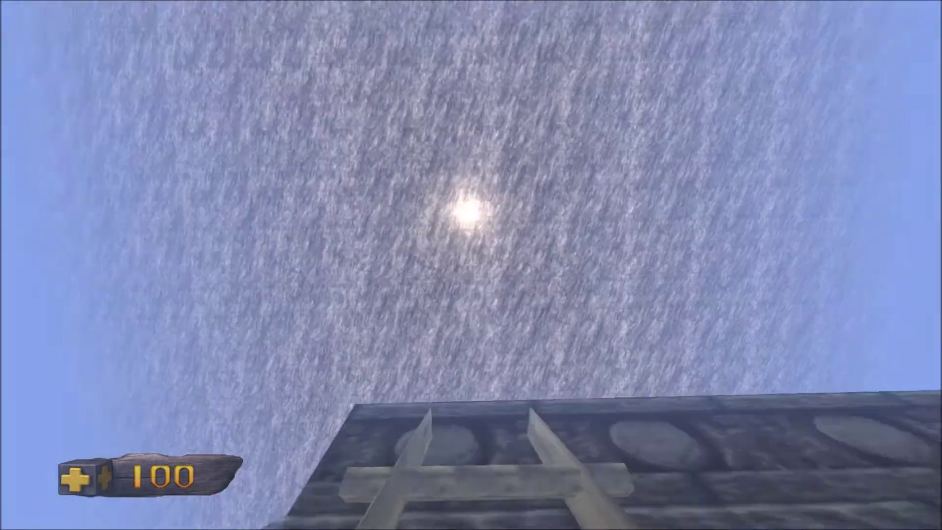
key(w)
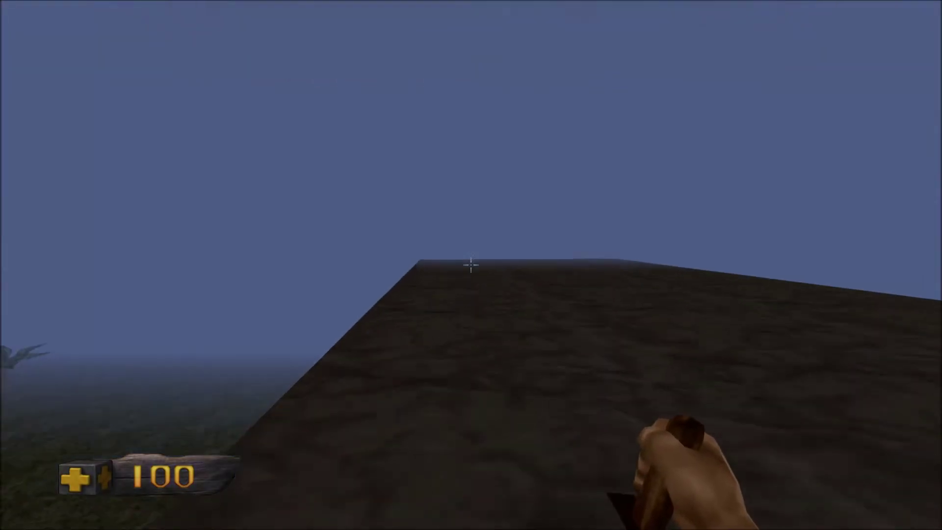
key(w)
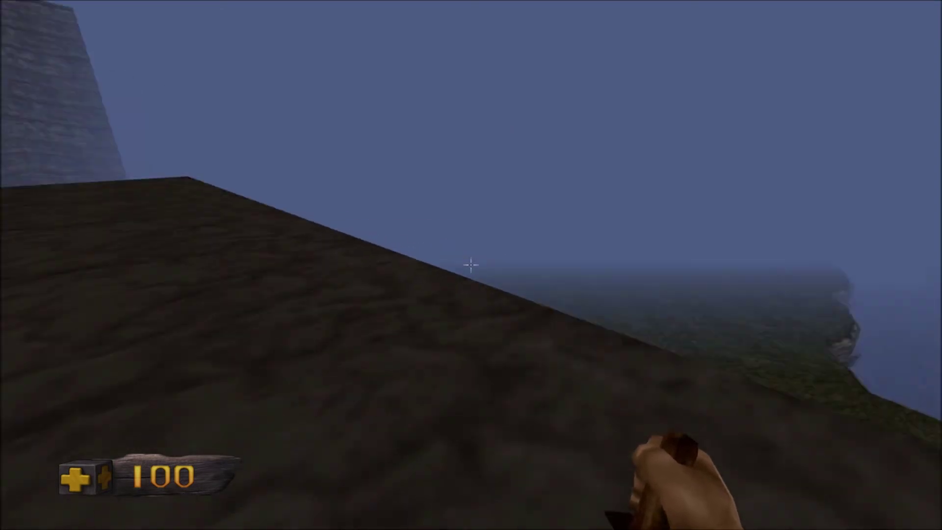
key(w)
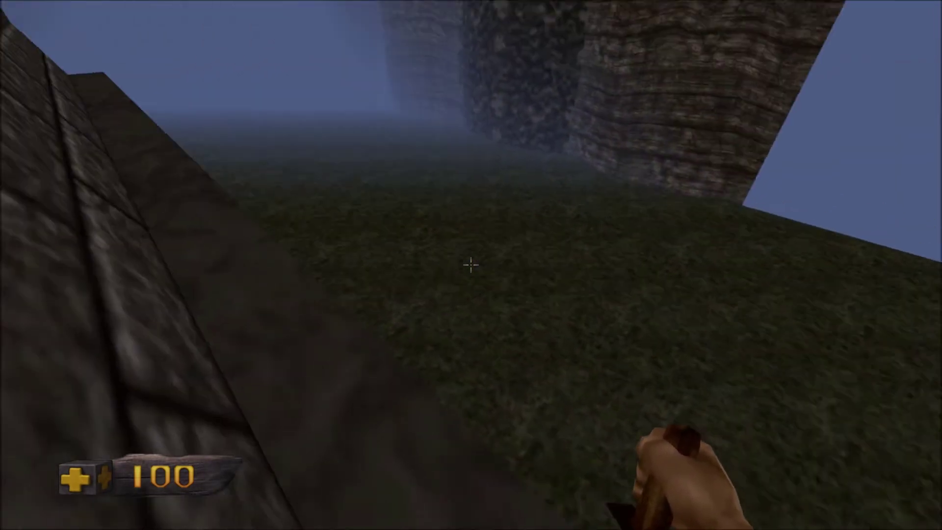
key(w)
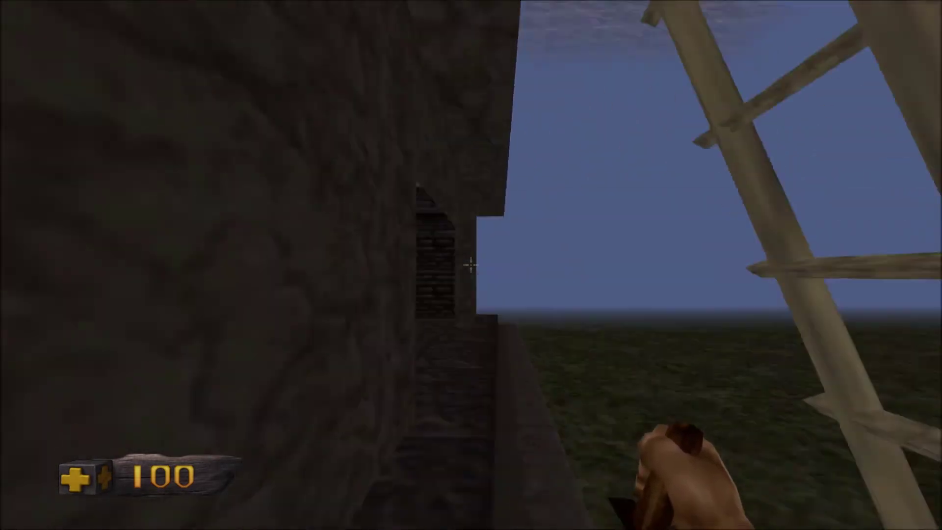
- Climb the ladder again to recheck the transition onto the roof, and return to the ground
key(w)
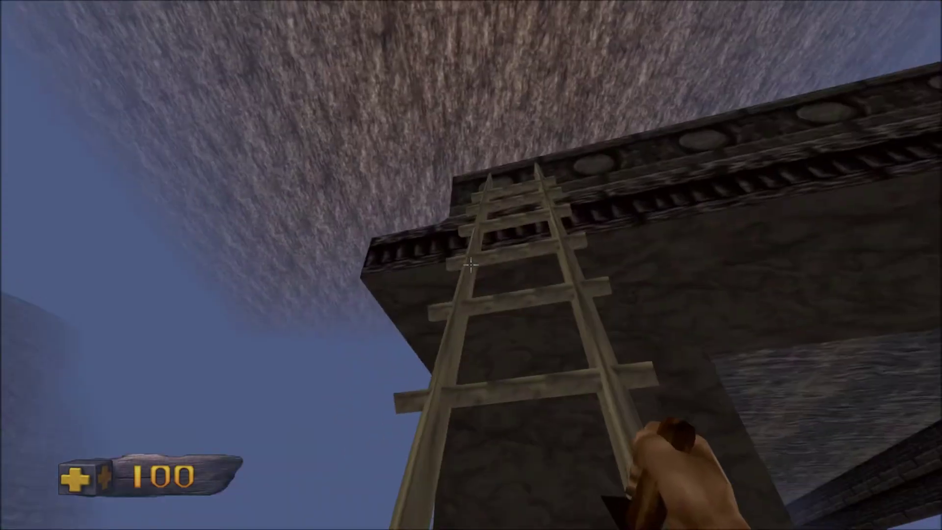
key(w)
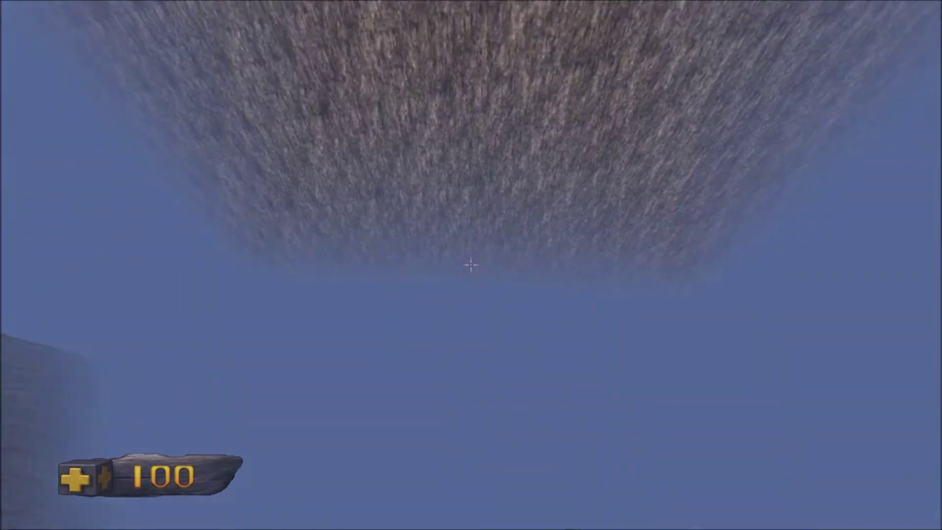
key(w)
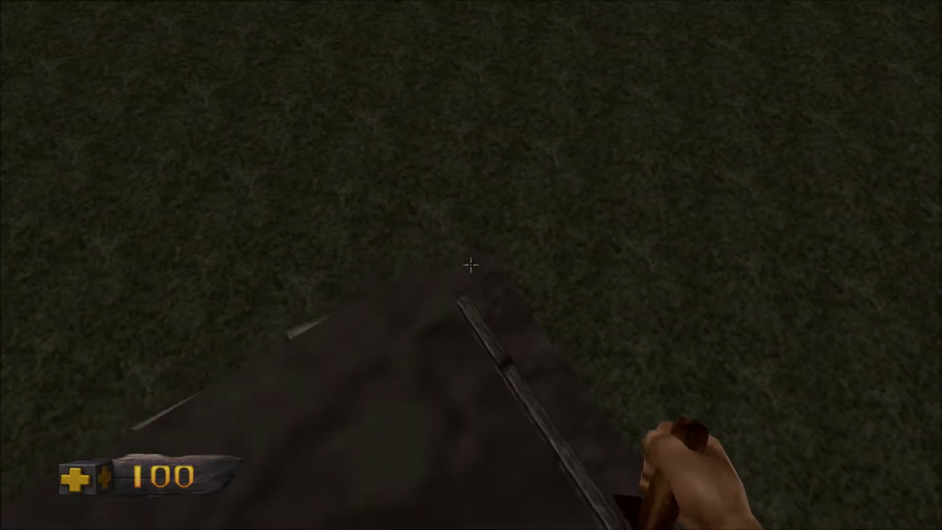
key(w)
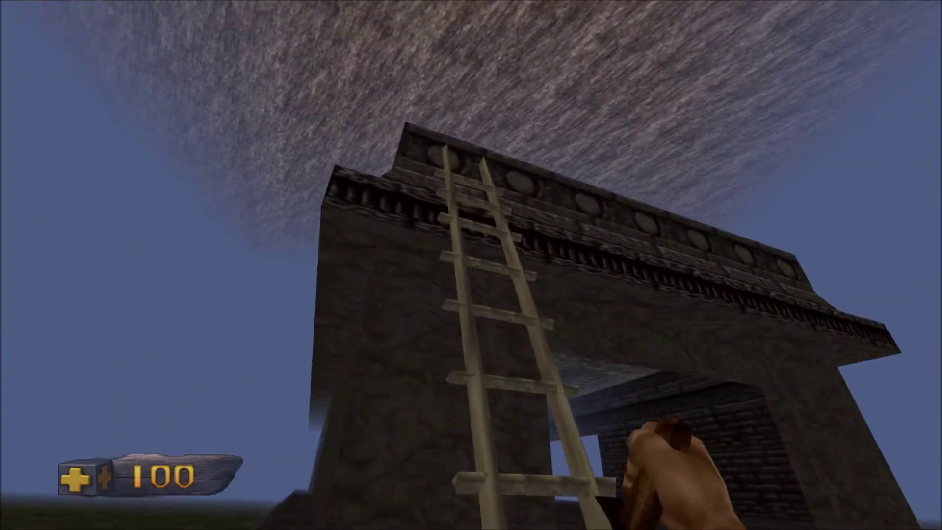
key(w)
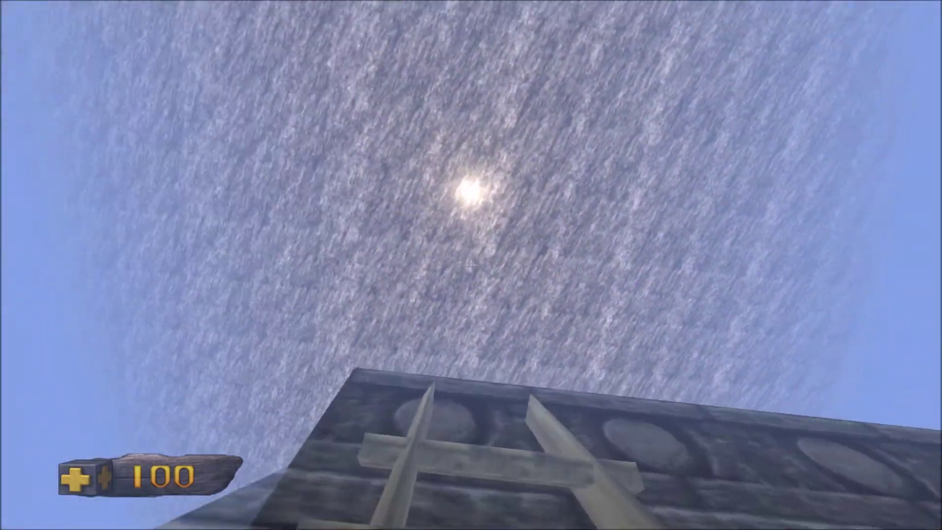
key(w)
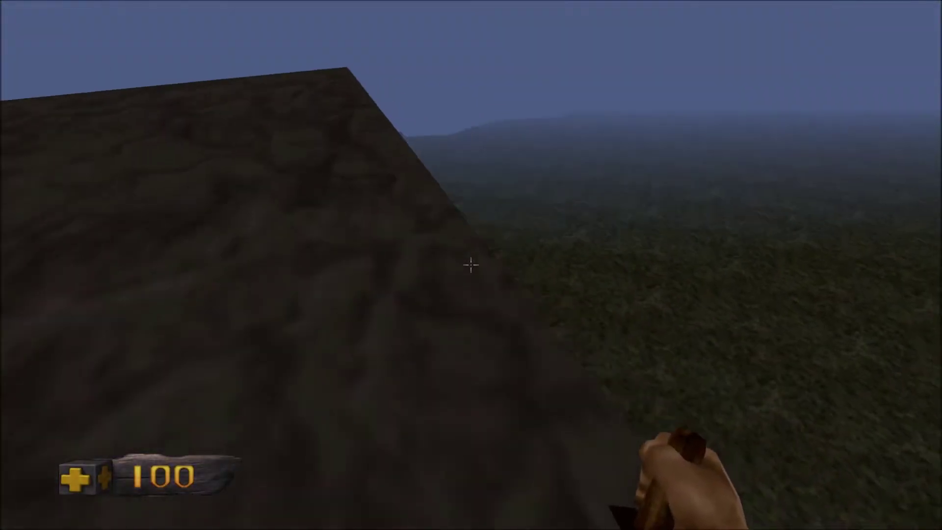
key(w)
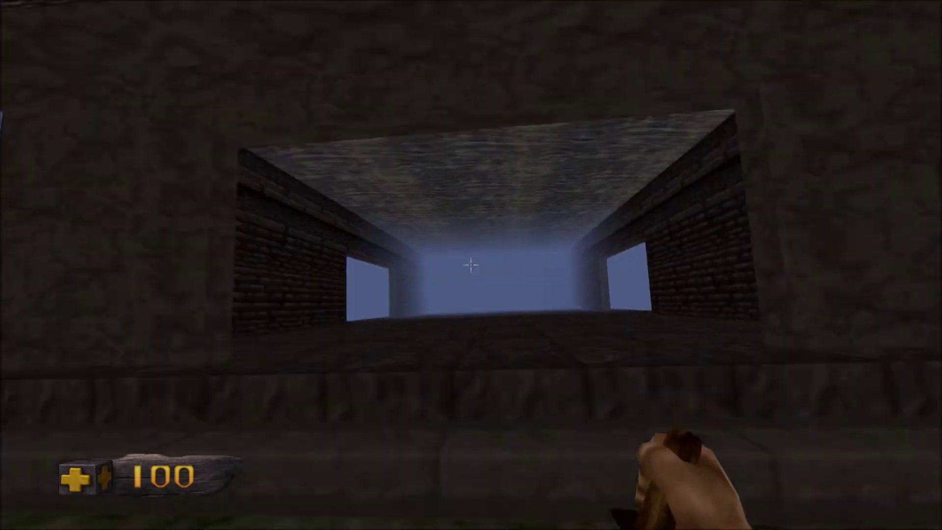
- Back away from the temple and quit the playtest to return to the level editor
key(s)
key(w)
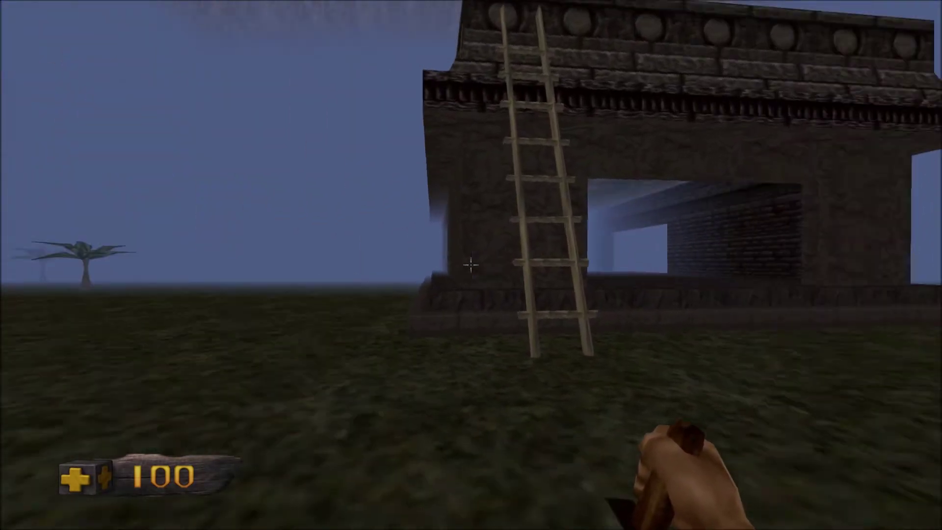
key(Escape)
click(467, 392)
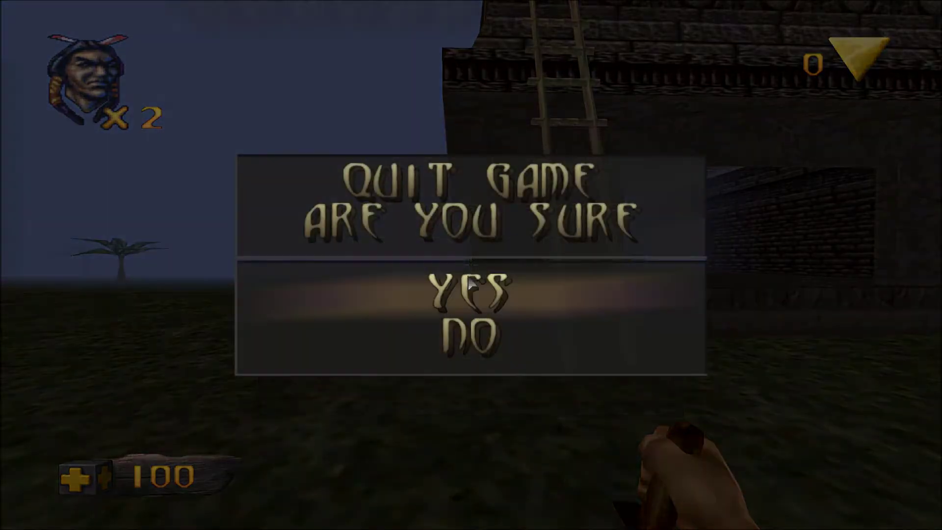
click(468, 284)
- Examine the collision sectors around the ladder and where its top joins the temple roof
right_drag(468, 276, 579, 280)
key(a)
right_drag(427, 297, 460, 298)
key(w)
key(s)
right_drag(470, 334, 370, 351)
key(w)
key(s)
key(w)
key(s)
key(w)
key(s)
key(w)
key(d)
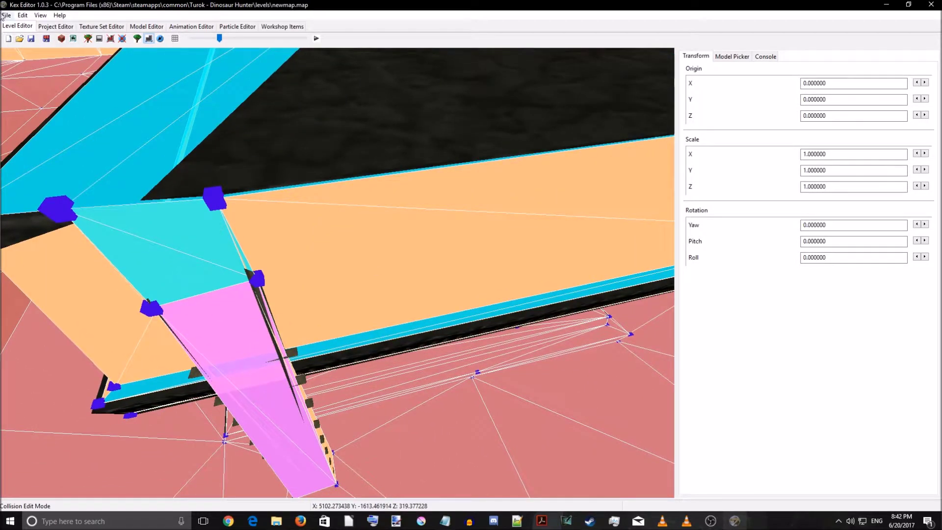
- Validate the map and jump to the sector listed under Sector Errors
click(22, 15)
click(54, 143)
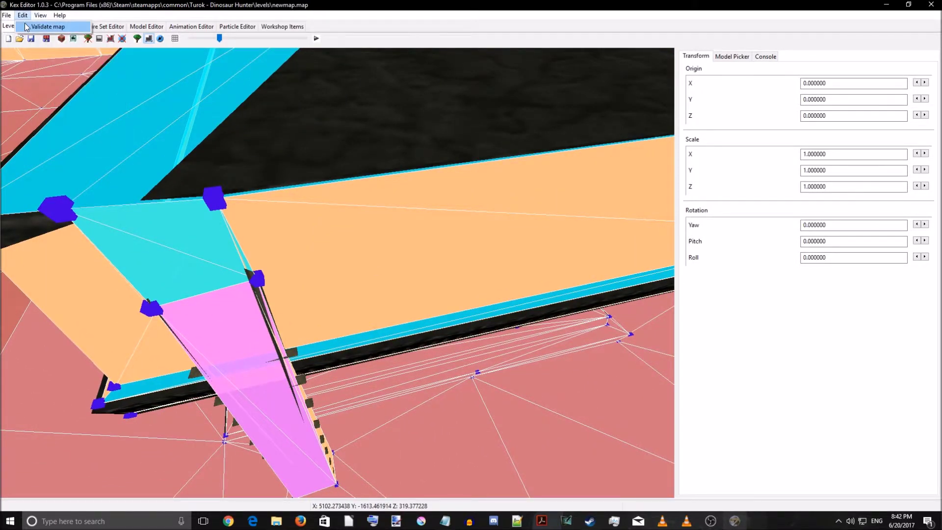
double_click(427, 206)
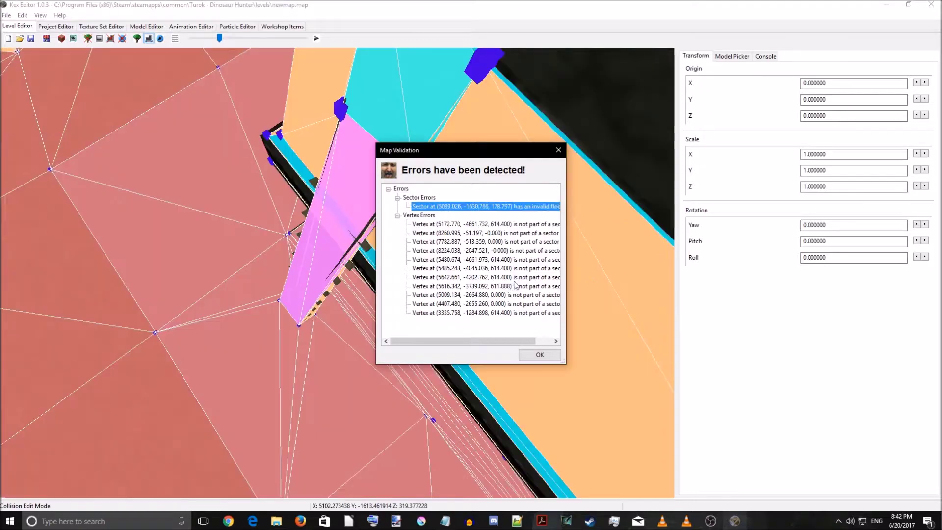
click(534, 355)
- Shift the two base vertices of the flagged ladder-side sector along X, to about 5132.8 and 5159.0
scroll(533, 357, up, 2)
right_drag(533, 357, 418, 291)
scroll(501, 317, down, 2)
scroll(508, 319, up, 3)
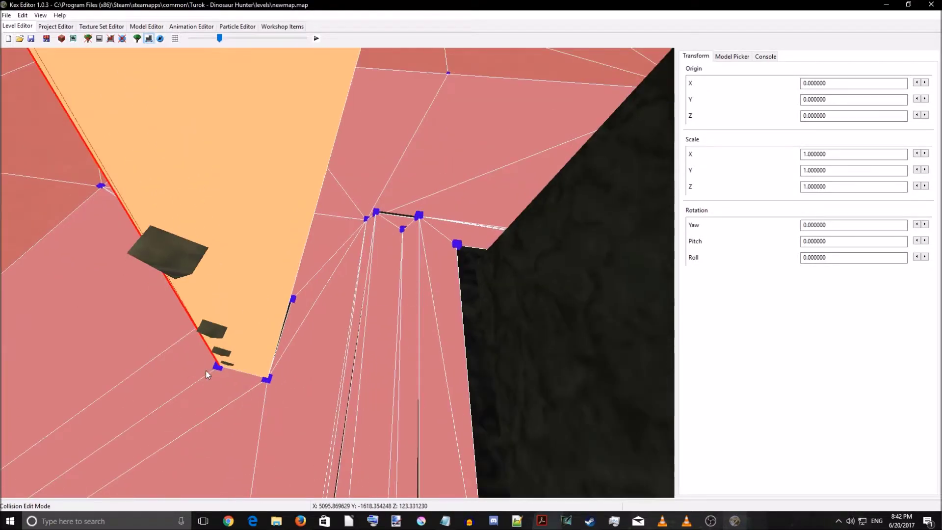
click(269, 378)
right_drag(310, 386, 327, 398)
scroll(343, 325, down, 2)
drag(299, 415, 299, 428)
right_drag(343, 384, 293, 340)
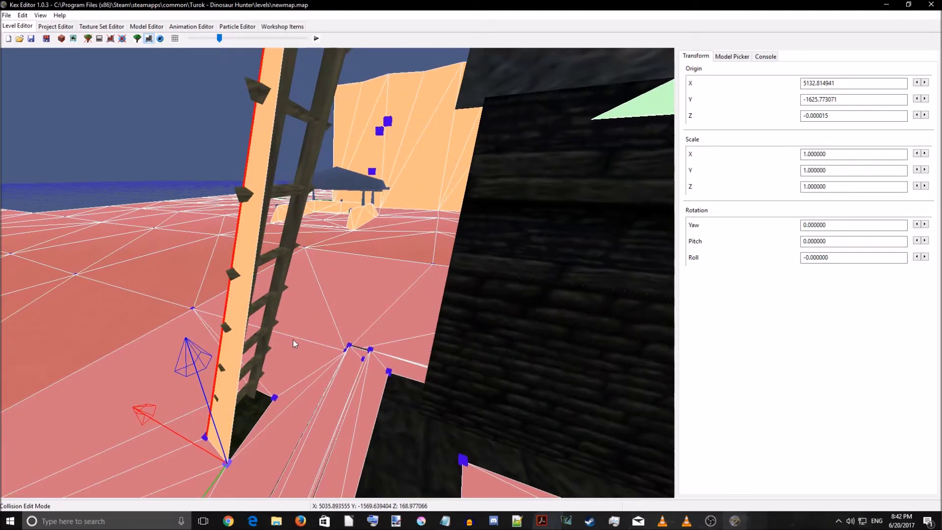
click(203, 438)
drag(141, 399, 138, 397)
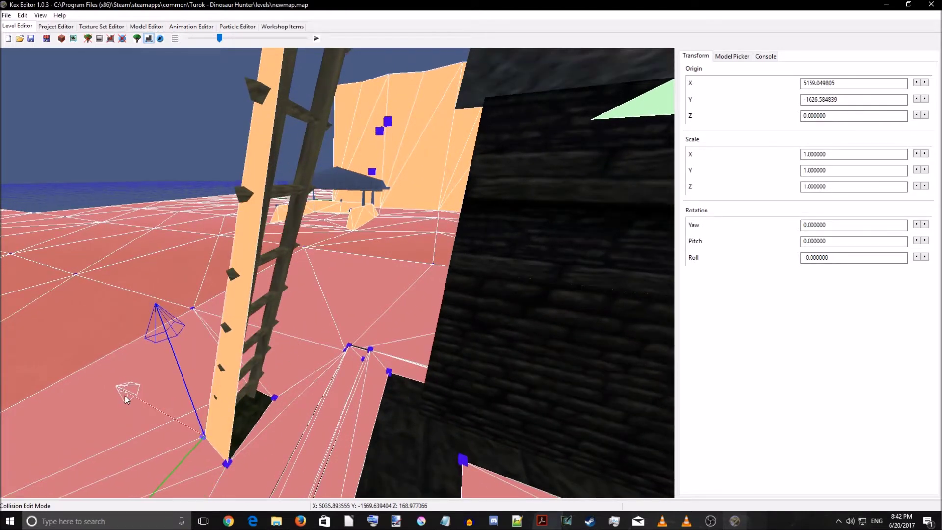
- Save the map over the existing newmap.map in the levels folder
click(31, 39)
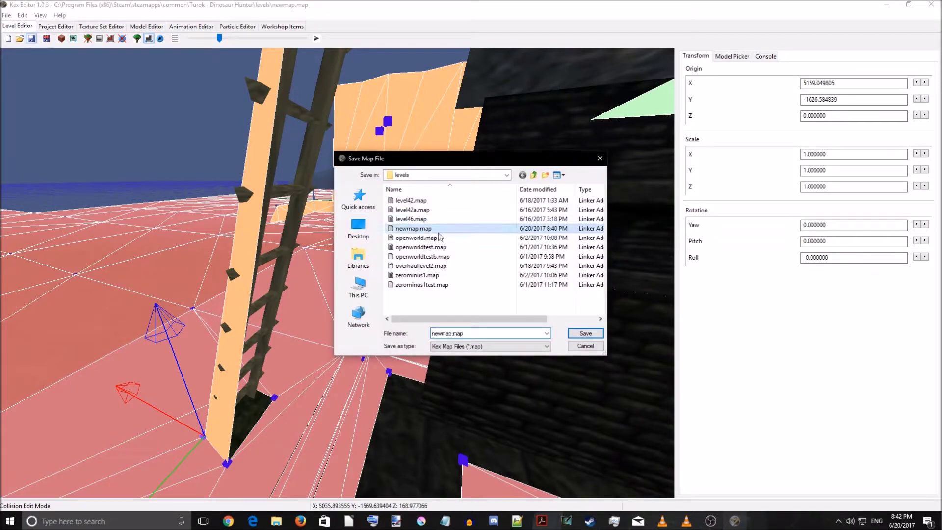
click(585, 333)
click(500, 268)
- Rerun map validation after the ladder-base adjustment and go to the listed sector error
right_drag(378, 339, 493, 368)
key(s)
click(496, 368)
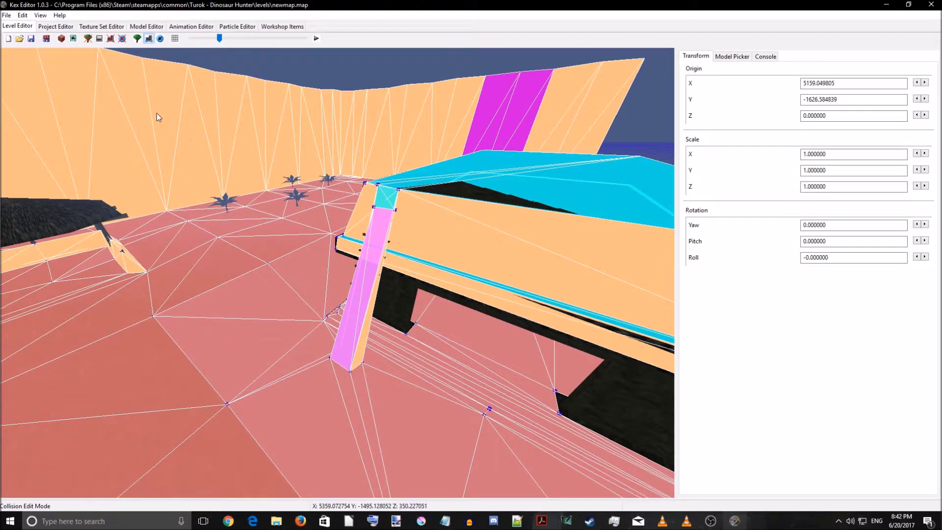
click(24, 17)
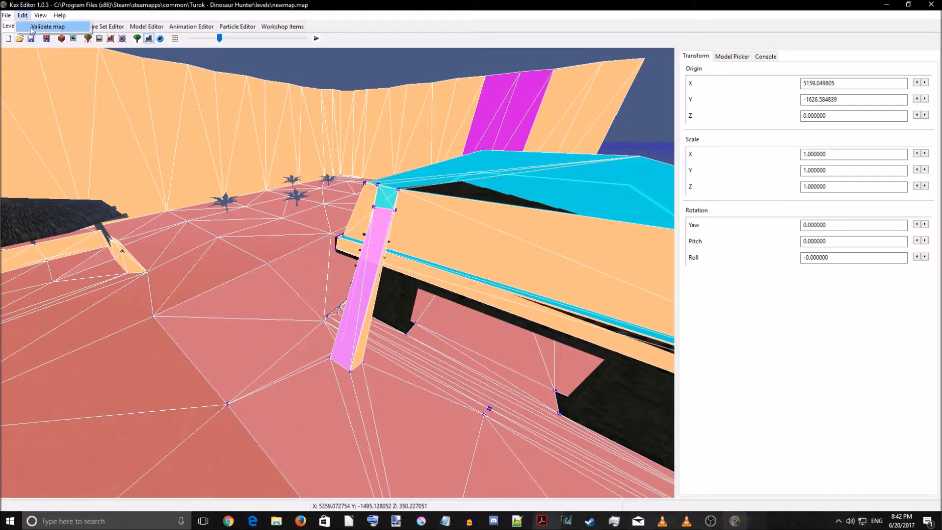
click(36, 28)
double_click(463, 206)
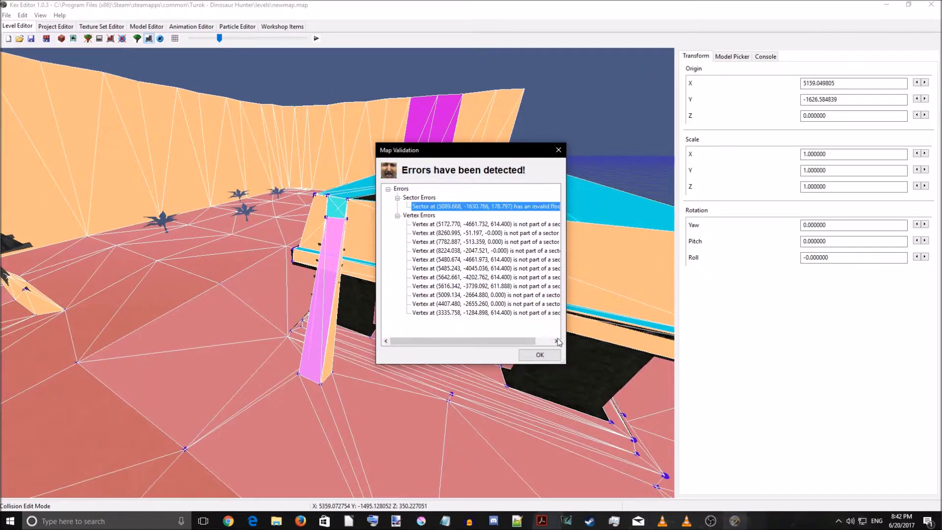
- Delete the triangular climb sector on the ladder's front face that adjoins the ladder's side wall sector
click(556, 357)
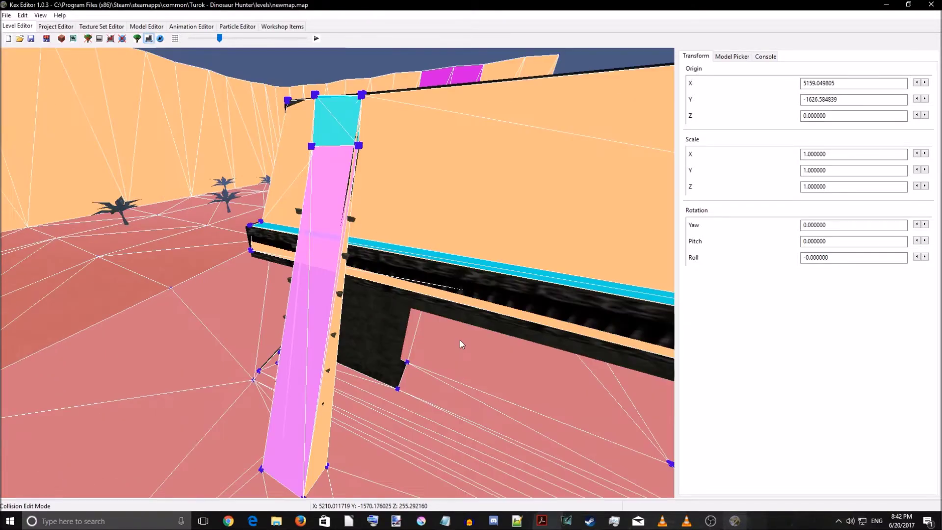
key(w)
right_drag(460, 340, 441, 310)
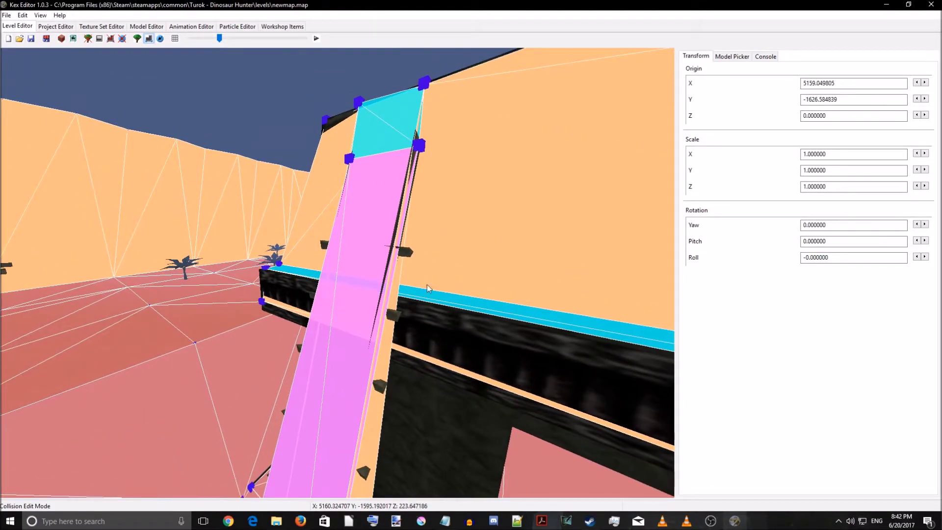
click(383, 261)
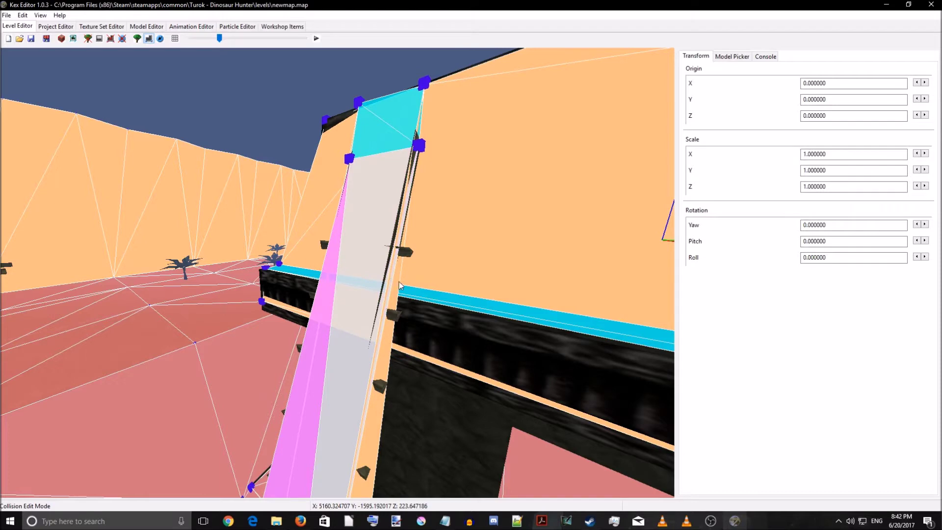
right_drag(401, 286, 387, 347)
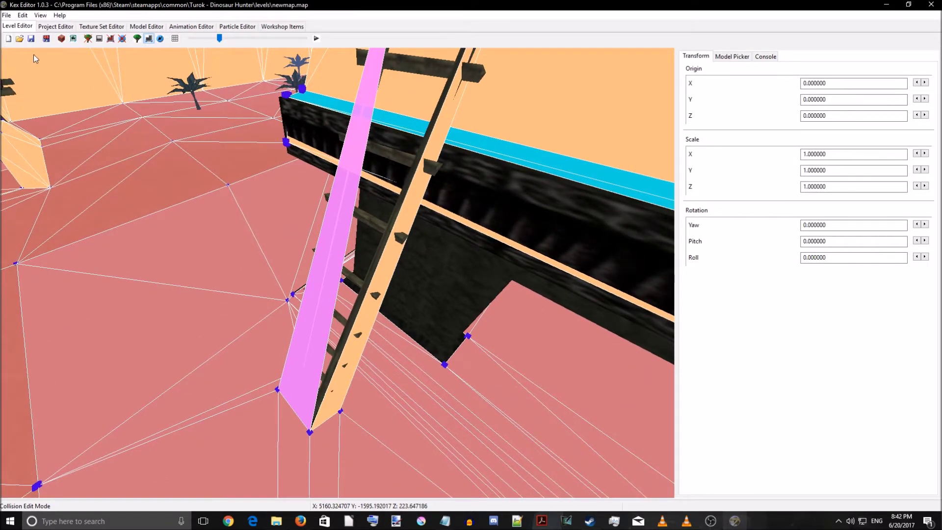
- Rerun map validation after the sector deletion and jump to the listed sector error
click(24, 18)
click(42, 29)
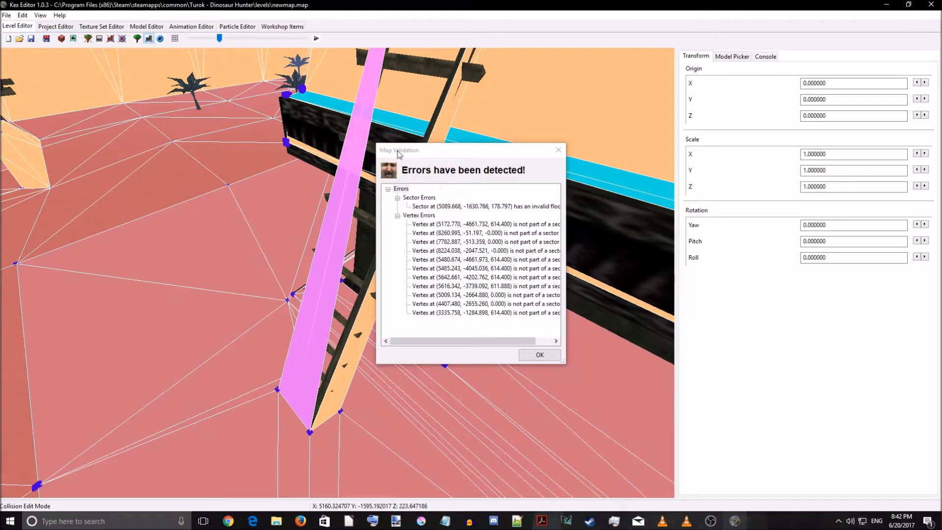
click(441, 208)
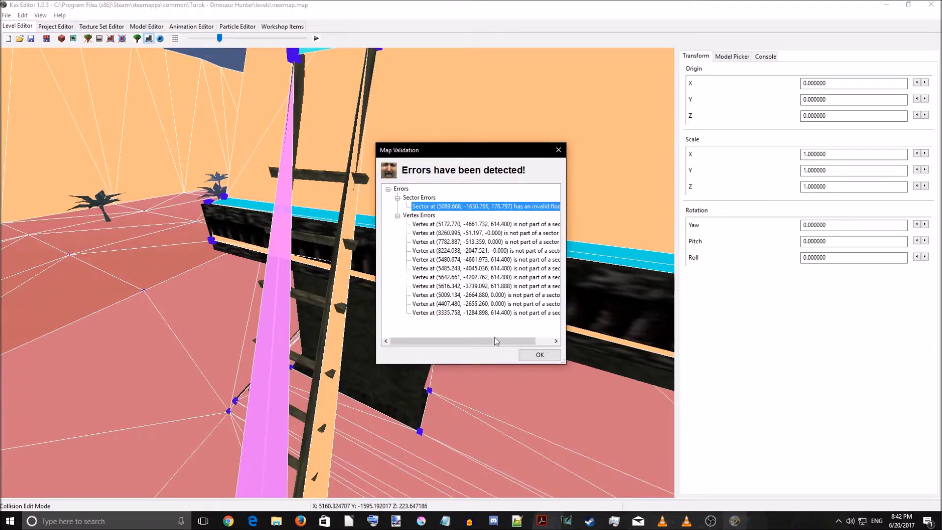
click(540, 355)
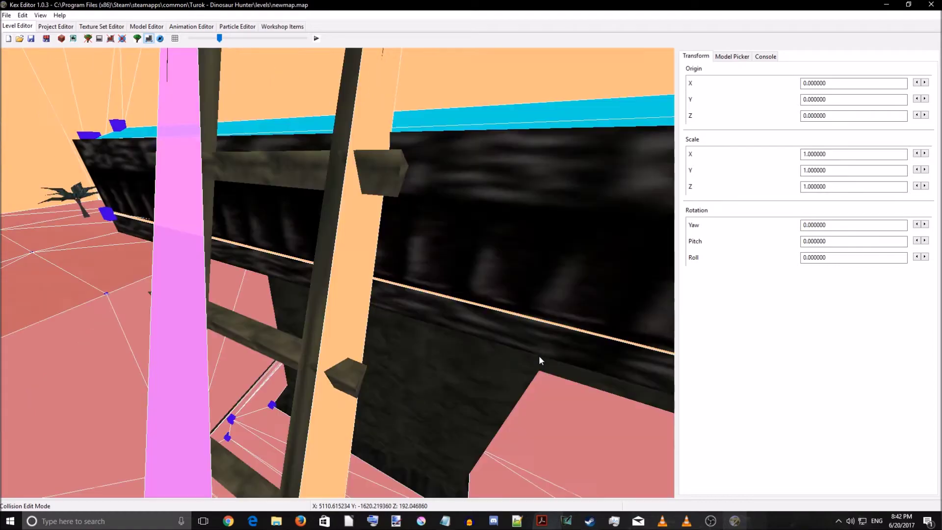
- Shift the ladder's front base vertex on the flagged side sector along X to about 5161.0
right_drag(539, 356, 252, 355)
key(w)
key(w)
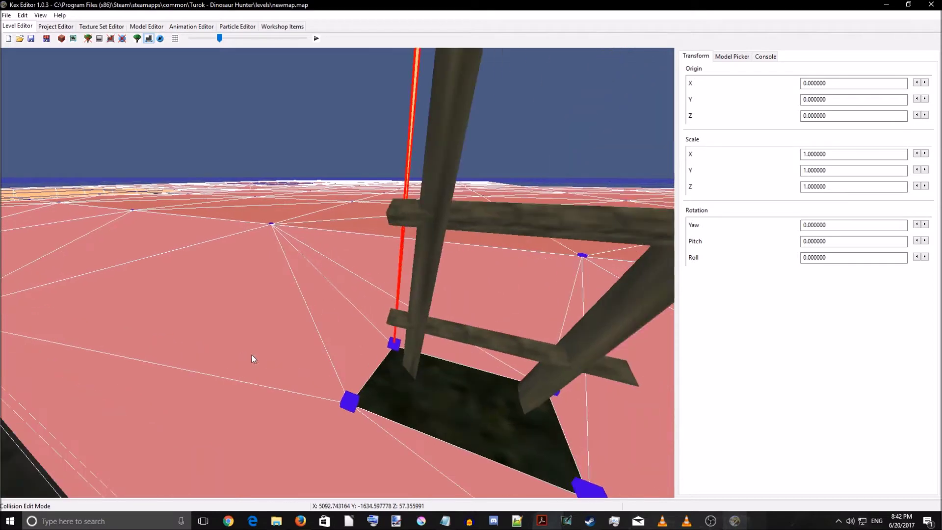
click(392, 347)
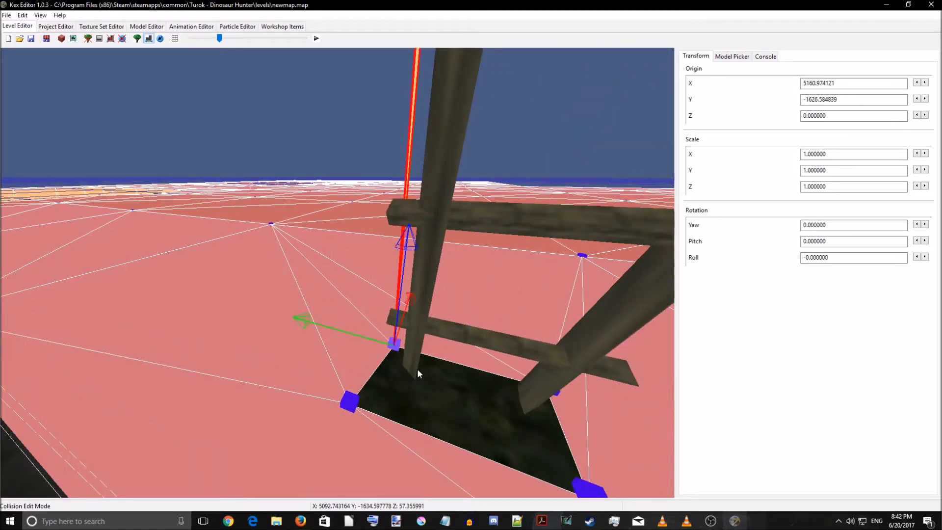
right_drag(395, 355, 413, 320)
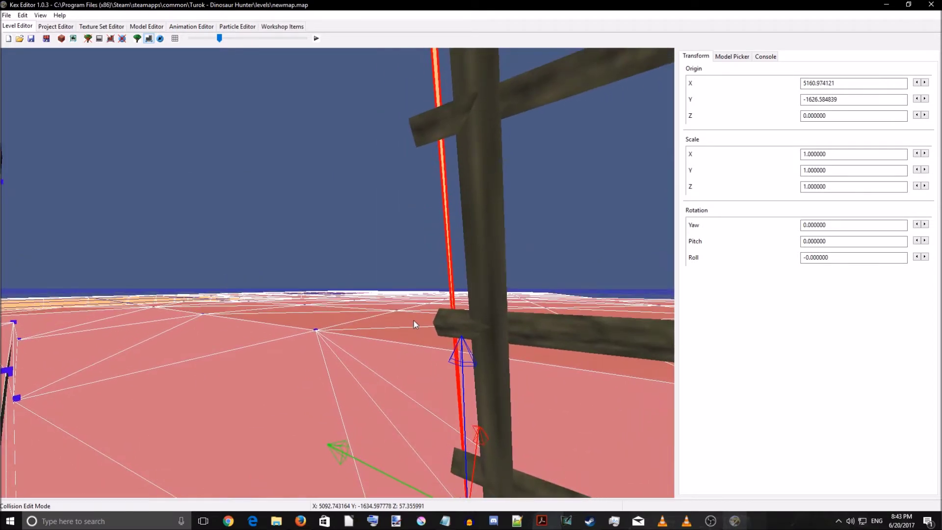
- Examine the thin side sector along the ladder rail and the gap in the ladder's front face
click(446, 189)
right_drag(445, 189, 519, 300)
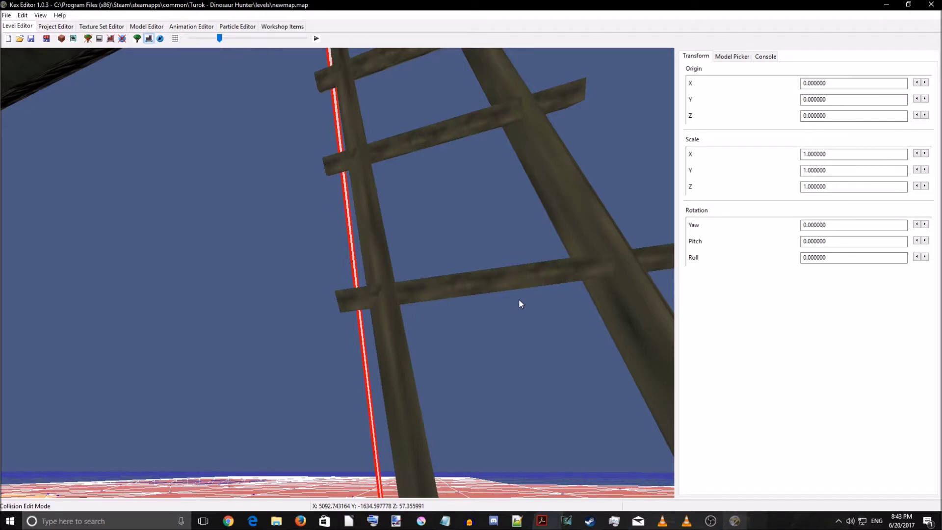
right_drag(519, 299, 269, 352)
key(d)
key(d)
drag(337, 342, 358, 348)
right_drag(359, 348, 289, 368)
key(s)
click(389, 402)
key(d)
right_drag(343, 356, 342, 386)
key(w)
key(s)
key(w)
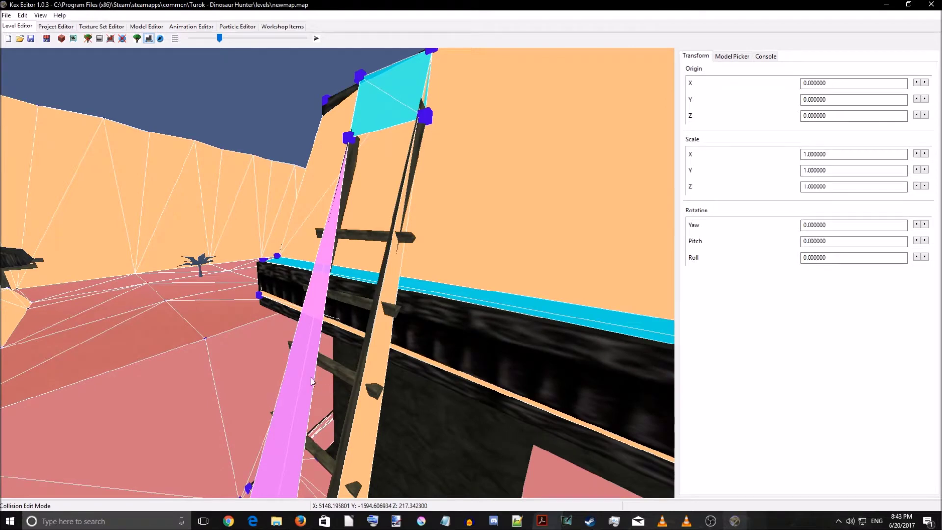
- Recreate the missing ladder-face sector from the remaining triangle's diagonal edge to the upper ladder vertex beside the side wall
key(c)
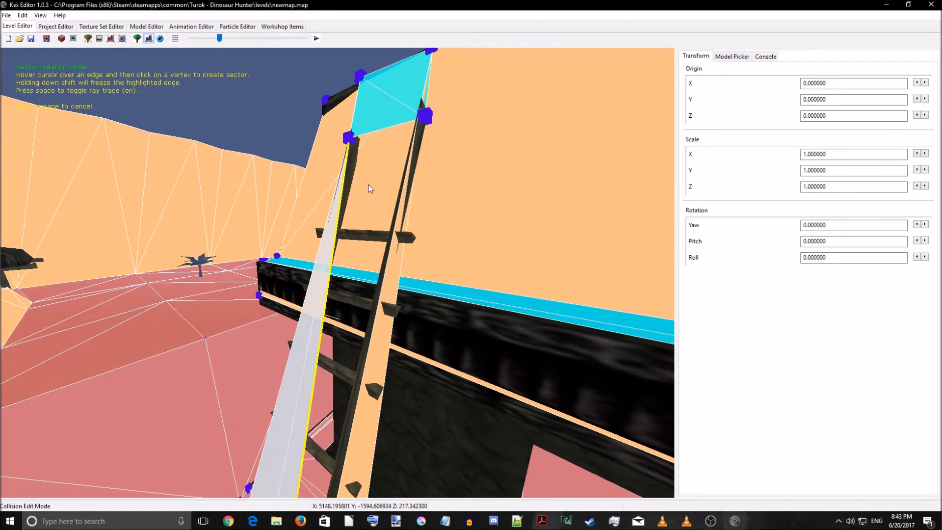
shift+click(426, 119)
key(Escape)
- Examine how the ladder's front and side sectors meet from several angles
right_drag(426, 192, 357, 185)
key(s)
key(w)
key(d)
key(d)
key(a)
click(357, 184)
drag(237, 180, 188, 177)
key(s)
right_drag(188, 177, 301, 220)
key(a)
key(w)
- Try to create a sector from the ladder face's side edge to the roof corner vertex
click(328, 219)
key(c)
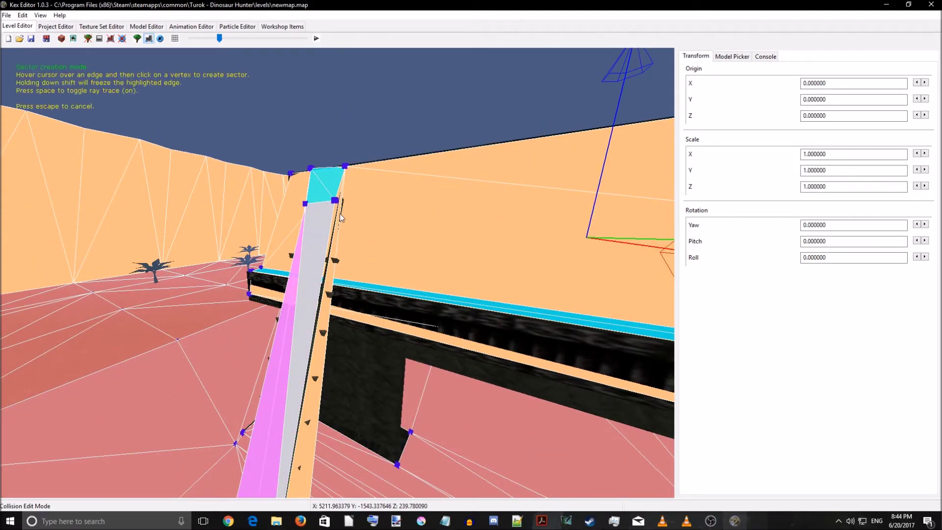
key(d)
right_drag(340, 208, 277, 196)
key(w)
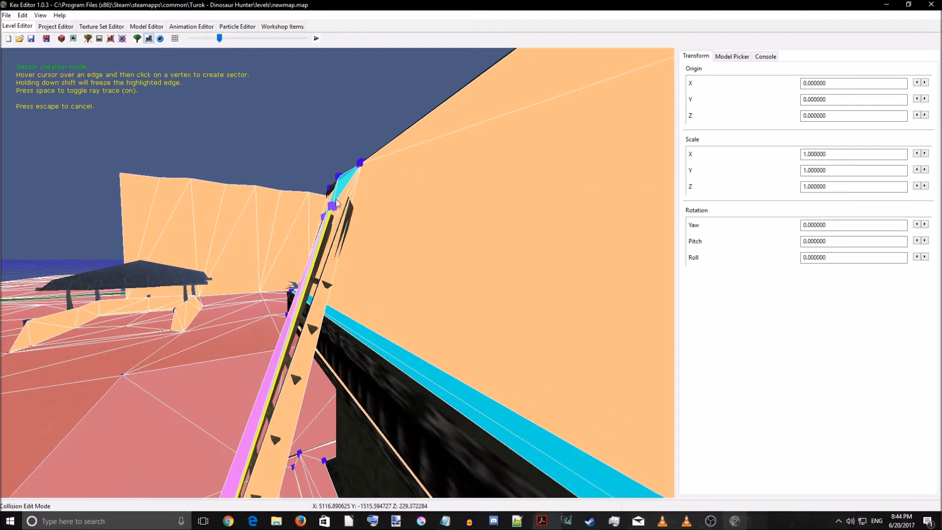
click(361, 163)
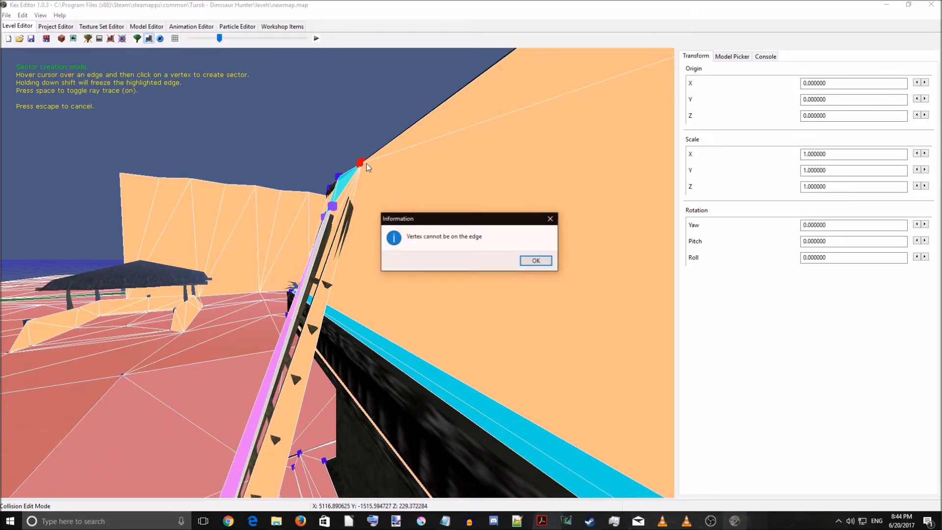
key(Return)
- Try to create a sector from the side wall sector's front edge to the ladder's upper vertex
right_drag(367, 167, 339, 249)
click(325, 283)
key(c)
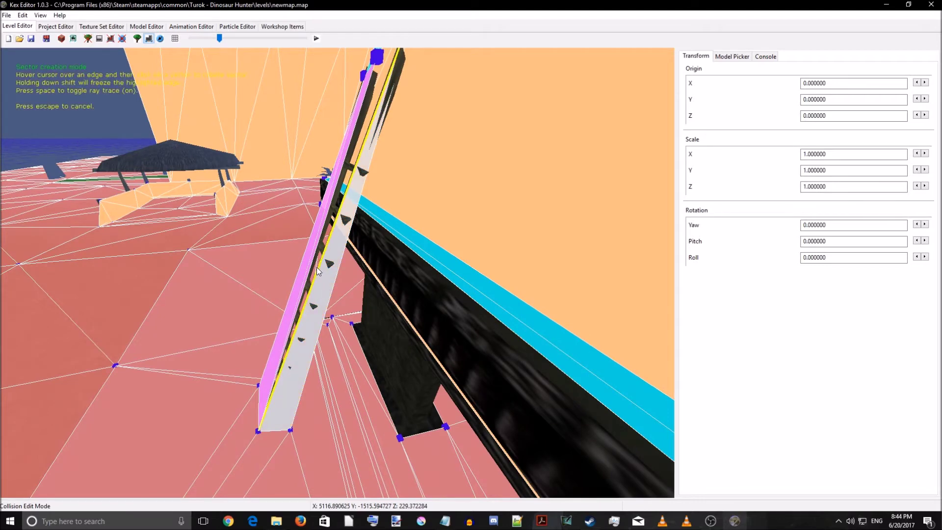
click(370, 75)
key(Return)
- Shift the side wall sector's rear base vertex along Y to about -1620.2
right_drag(346, 273, 334, 295)
click(298, 383)
right_drag(303, 389, 387, 419)
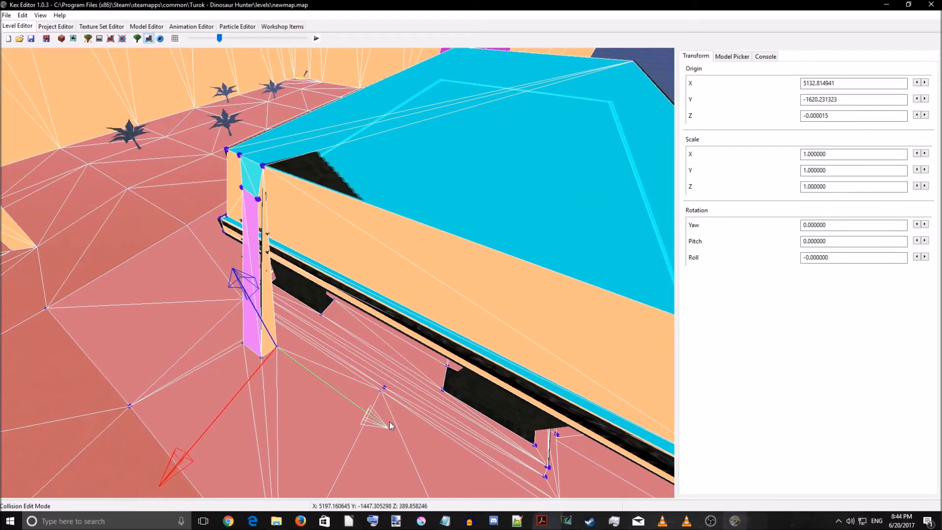
- Try again to join the side wall sector's edge to the ladder's upper vertex with a new sector
click(268, 276)
key(c)
click(255, 201)
key(Escape)
key(Escape)
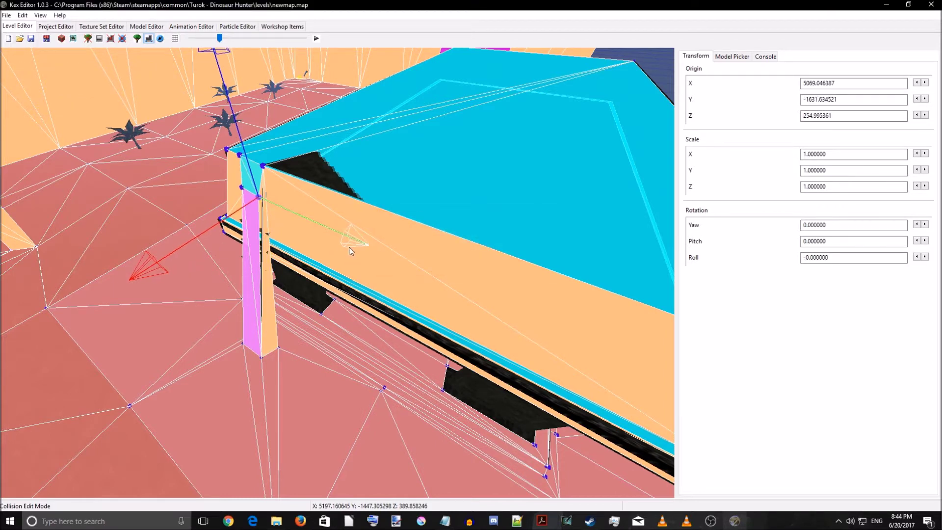
click(265, 232)
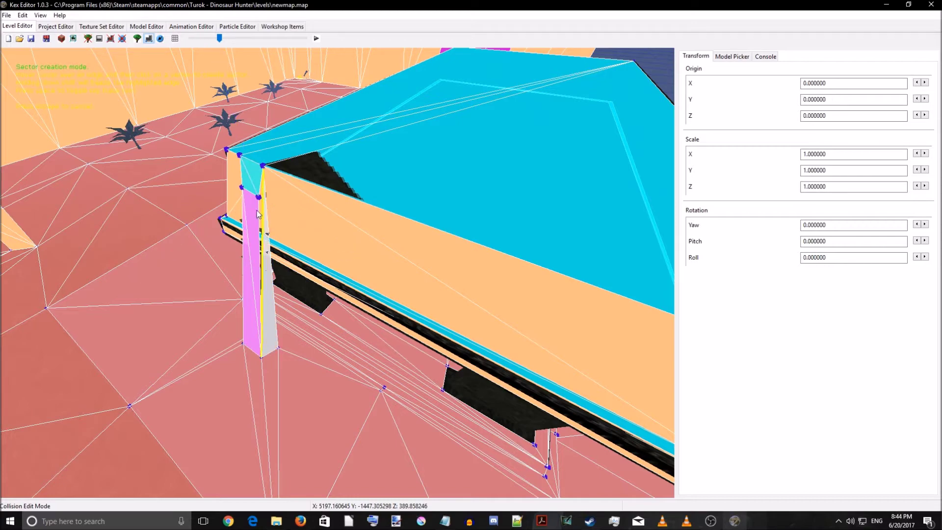
- Adjust the ladder's upper vertex beside the side wall sector to about X 5066.0, Y -1633.8
right_drag(290, 252, 356, 237)
key(a)
key(w)
click(285, 279)
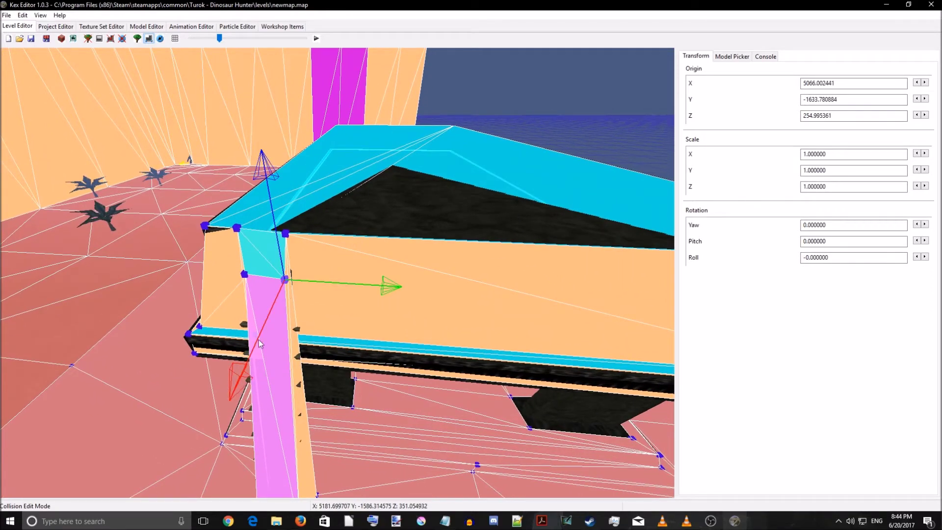
- Move the side wall sector's rear base vertex along Y to about -1614.4
right_drag(405, 331, 385, 384)
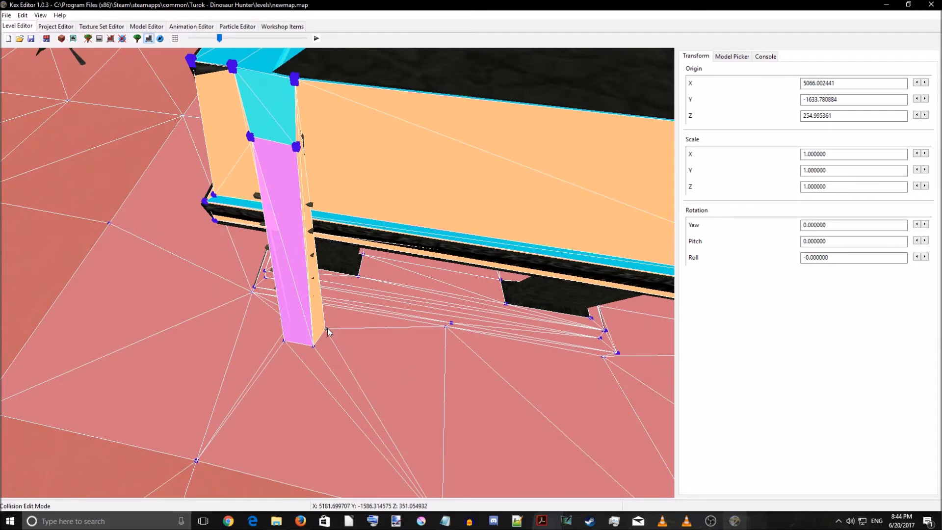
mouse_move(415, 358)
mouse_down()
mouse_move(436, 355)
mouse_move(422, 358)
mouse_up()
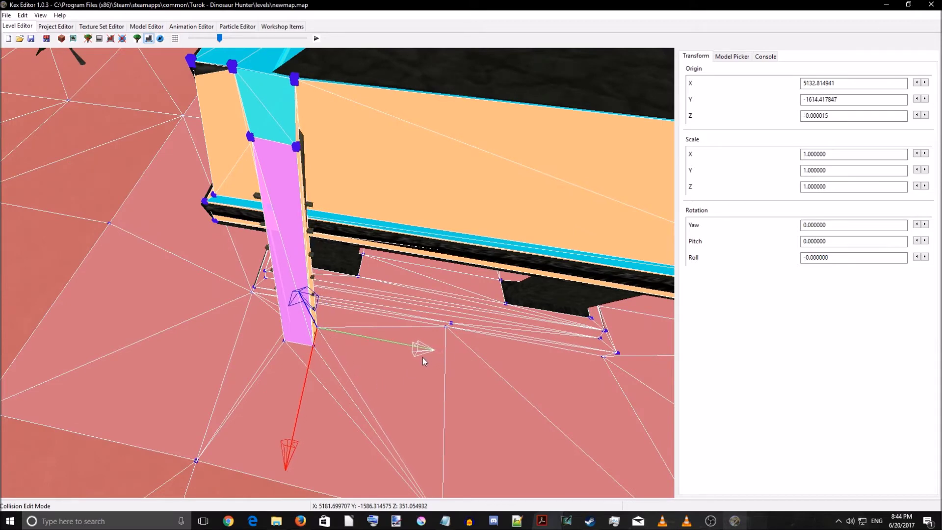
right_drag(437, 386, 352, 407)
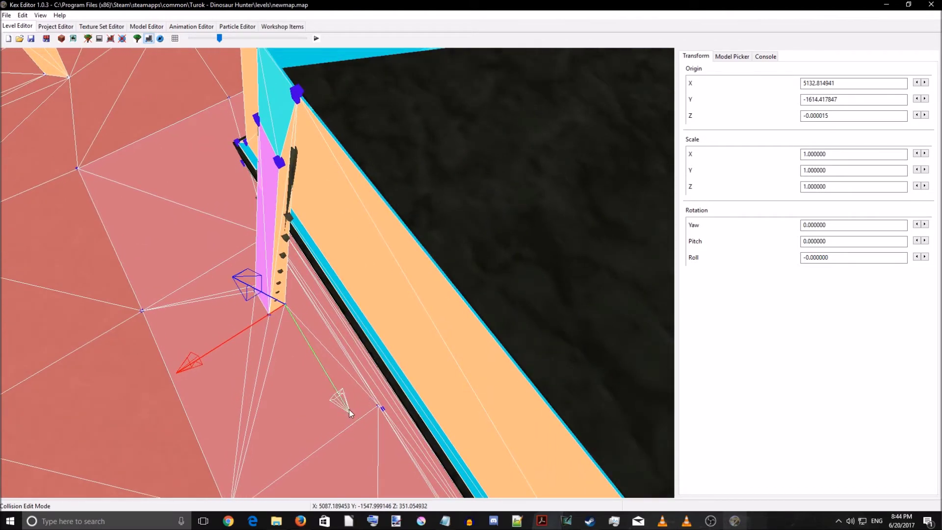
drag(340, 403, 347, 411)
click(408, 292)
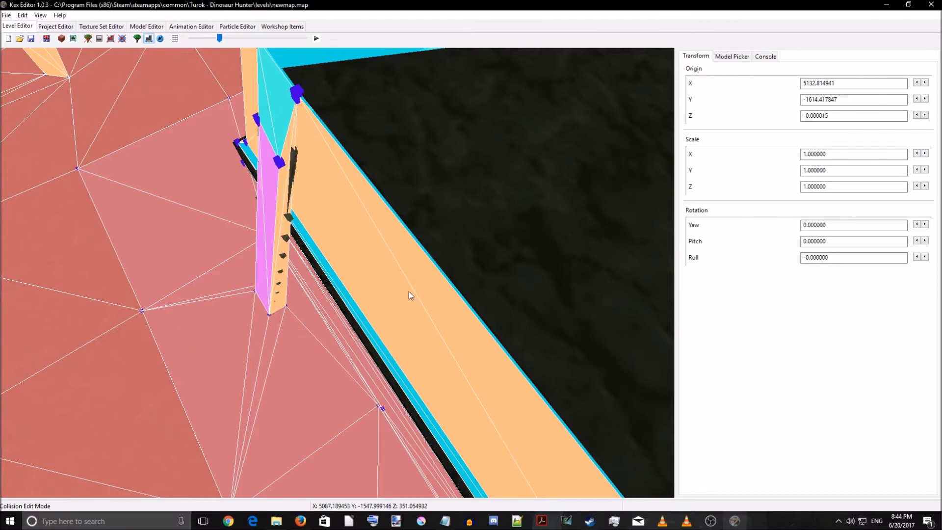
- Validate the map again to check the repaired ladder sectors, and close the results
click(48, 27)
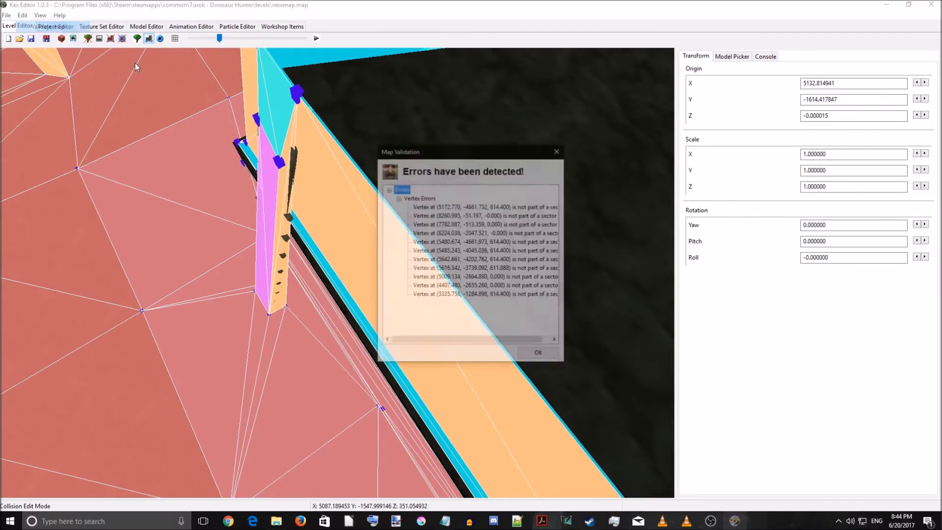
click(540, 354)
right_drag(420, 369, 450, 305)
scroll(392, 334, down, 4)
scroll(450, 304, up, 1)
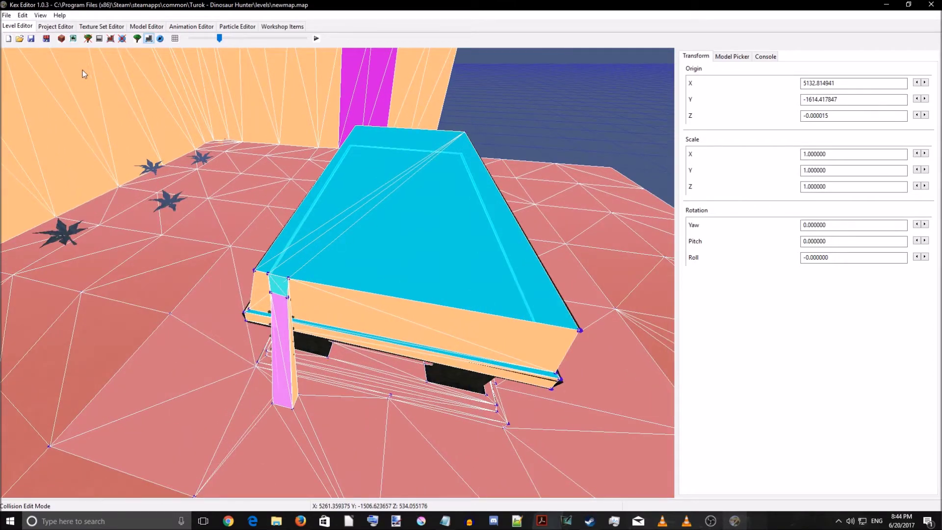
- Save the map over newmap.map in the levels folder
click(31, 38)
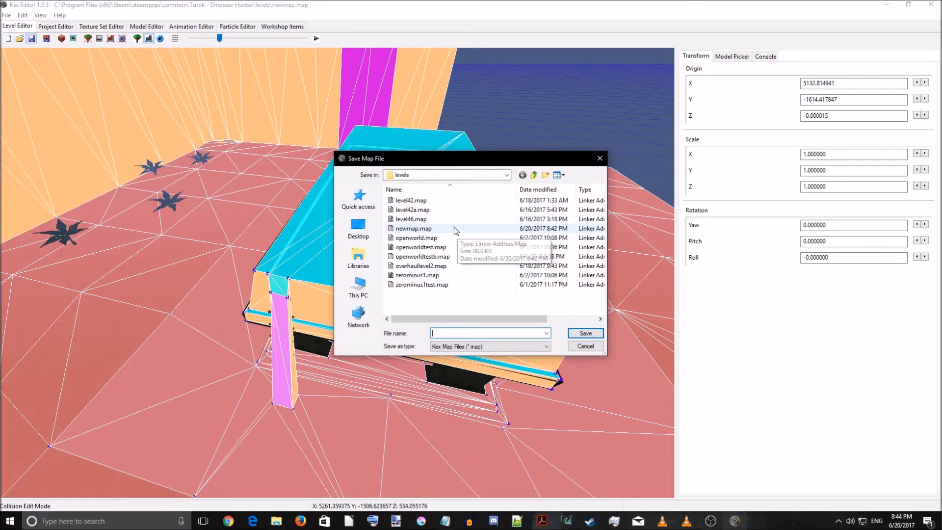
click(456, 229)
click(590, 334)
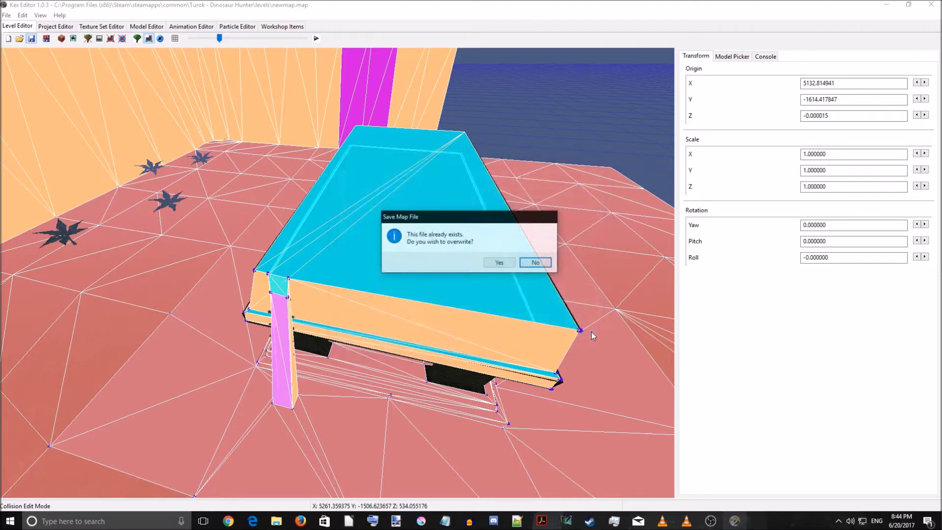
click(501, 264)
- Review the settings and flags of the narrow ledge sector around the building, closing its properties without changes
right_drag(470, 281, 532, 278)
key(a)
right_drag(420, 316, 396, 329)
key(d)
key(w)
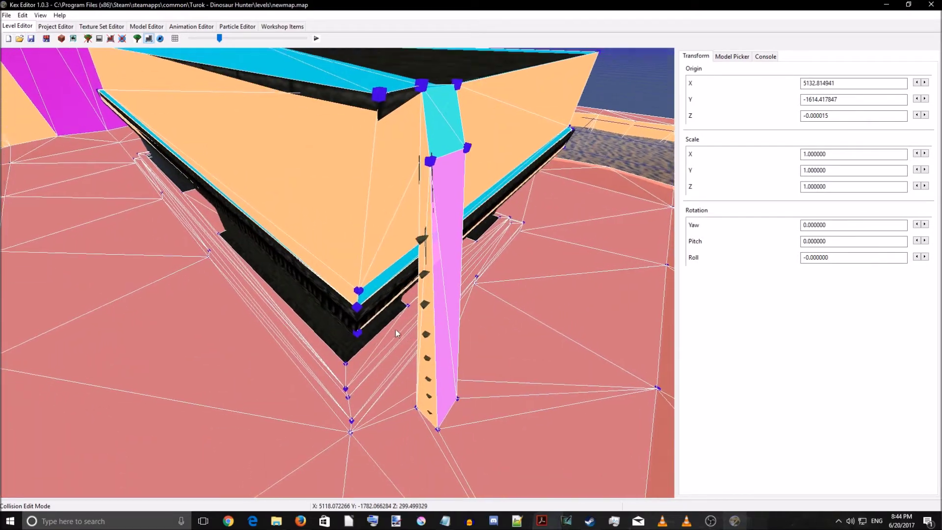
right_drag(351, 283, 352, 285)
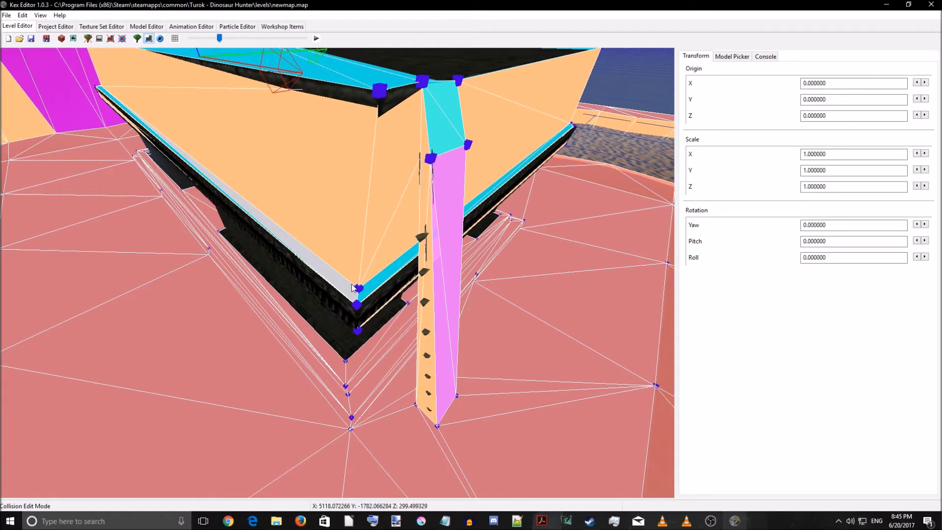
right_click(352, 287)
click(365, 276)
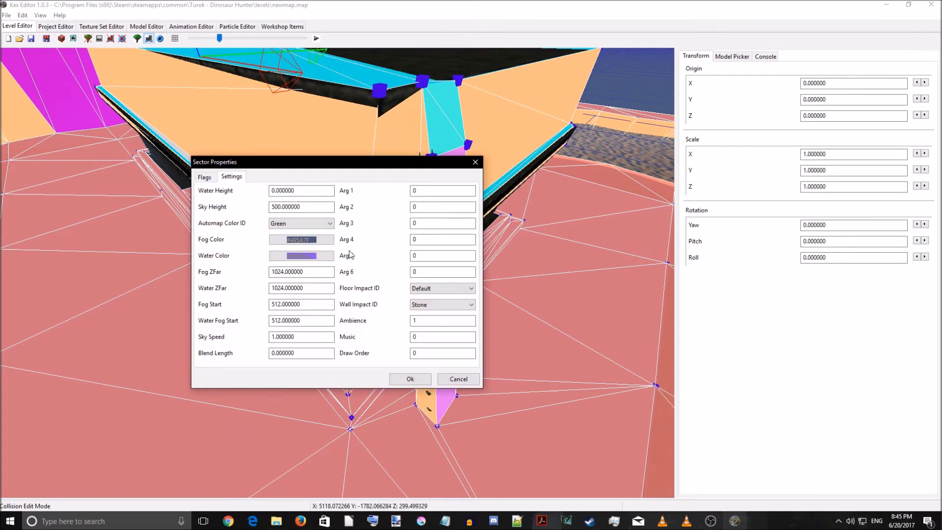
click(204, 177)
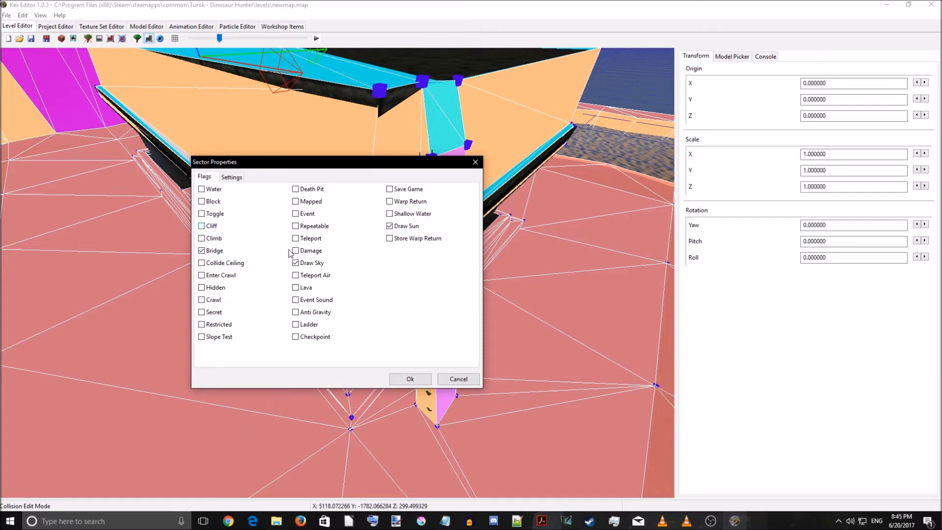
click(452, 378)
- Examine the building's ledge, outer walls and ladder collision from both sides of the corner
right_drag(403, 371, 421, 351)
key(a)
key(w)
key(s)
key(d)
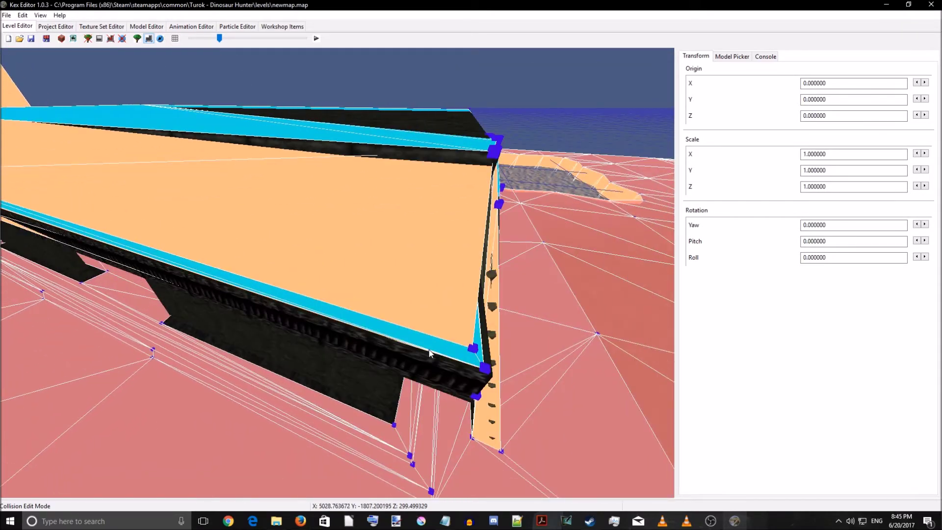
key(w)
right_drag(429, 349, 362, 304)
key(a)
key(d)
key(s)
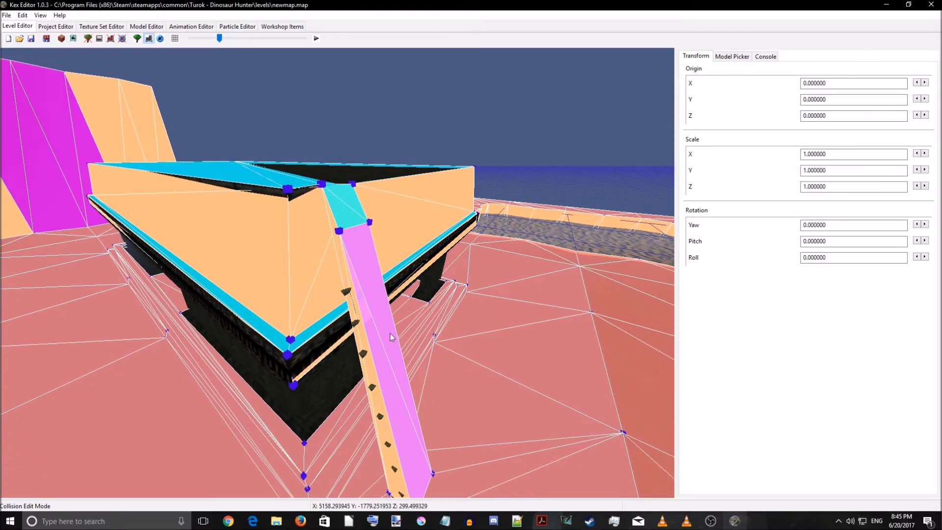
- Move the two lower collision vertices at the ledge's corner beside the ladder outward to cover the building's edge
click(288, 355)
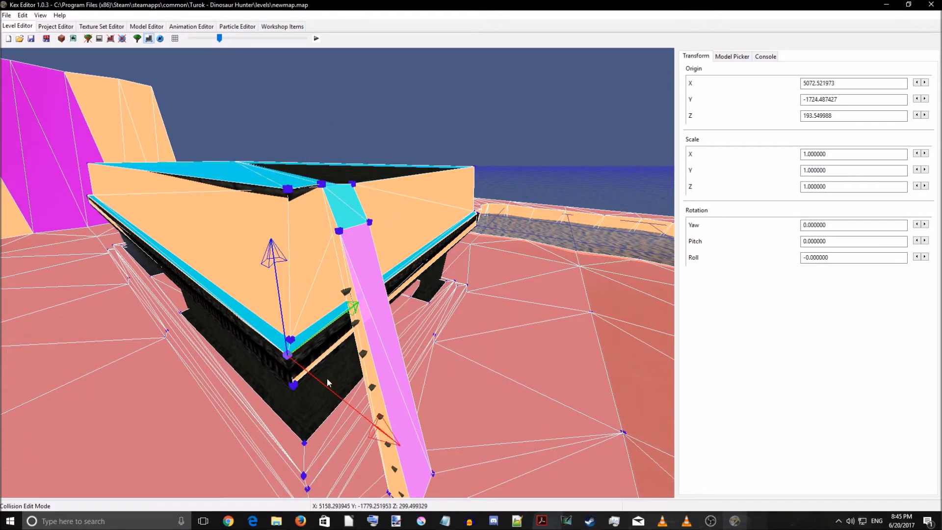
drag(392, 445, 400, 453)
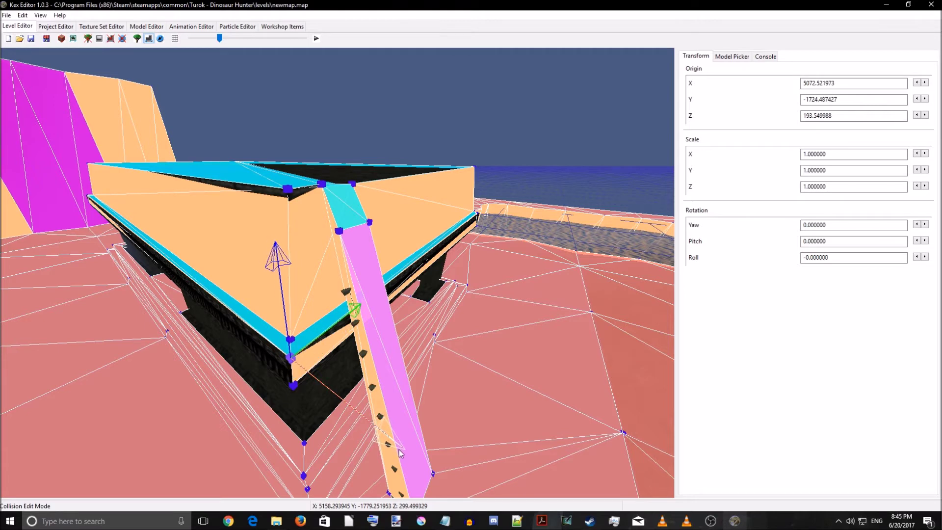
click(295, 387)
mouse_move(357, 338)
mouse_down()
mouse_move(364, 320)
mouse_move(357, 325)
mouse_up()
click(291, 357)
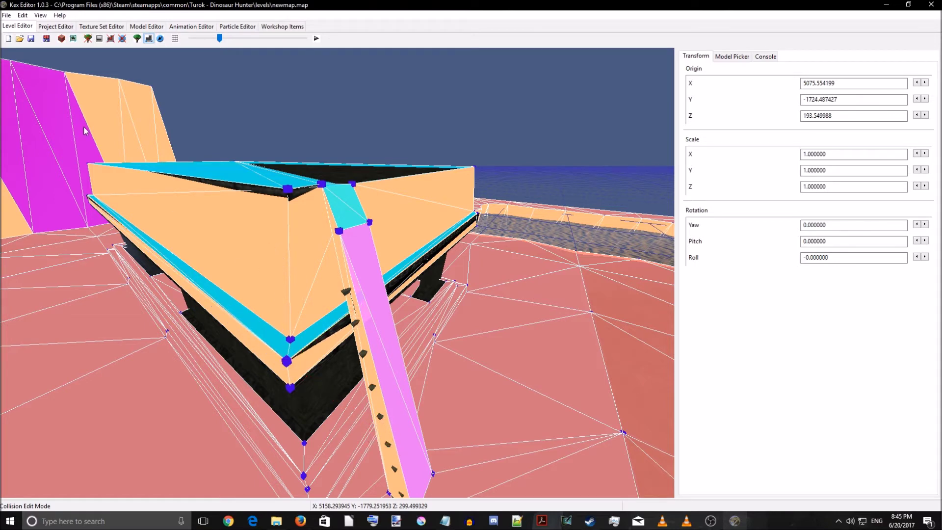
- Save the map over newmap.map in the levels folder
click(30, 39)
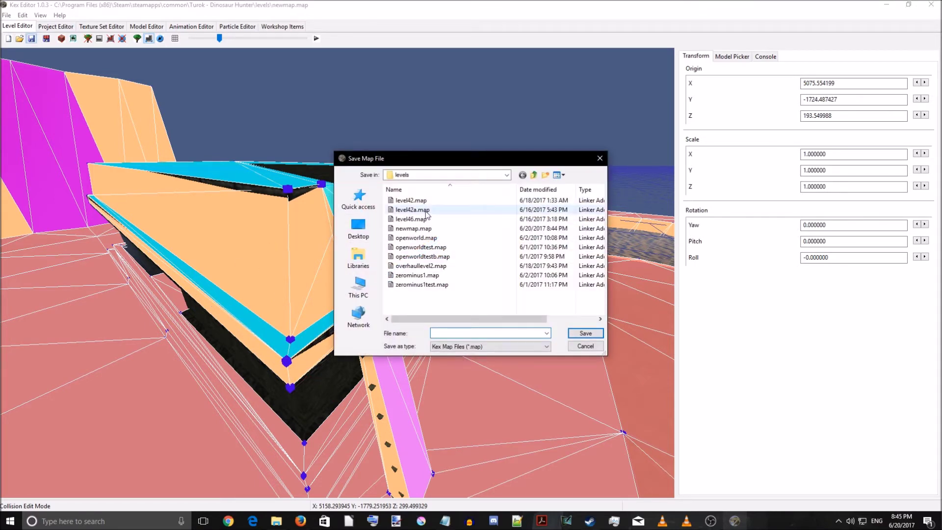
click(586, 334)
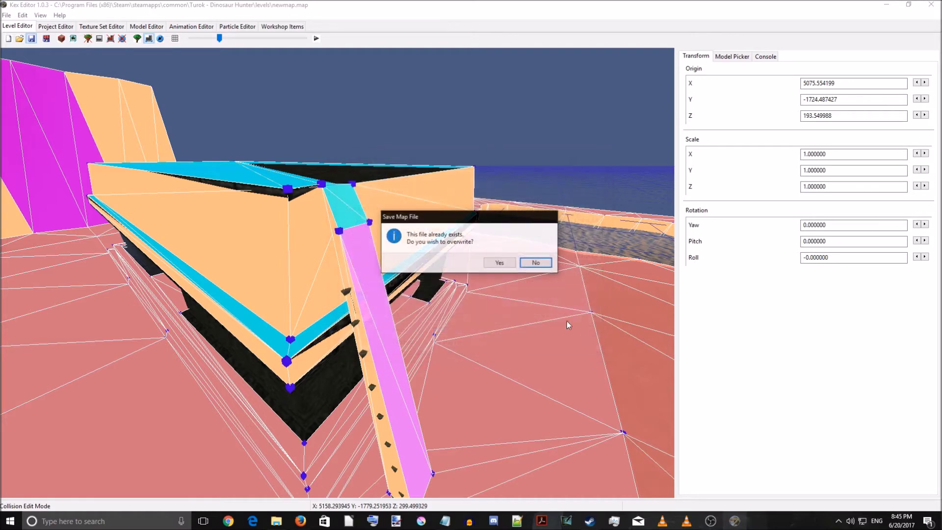
click(513, 264)
- Launch the level for a playtest, run to the temple building and climb its ladder
click(316, 39)
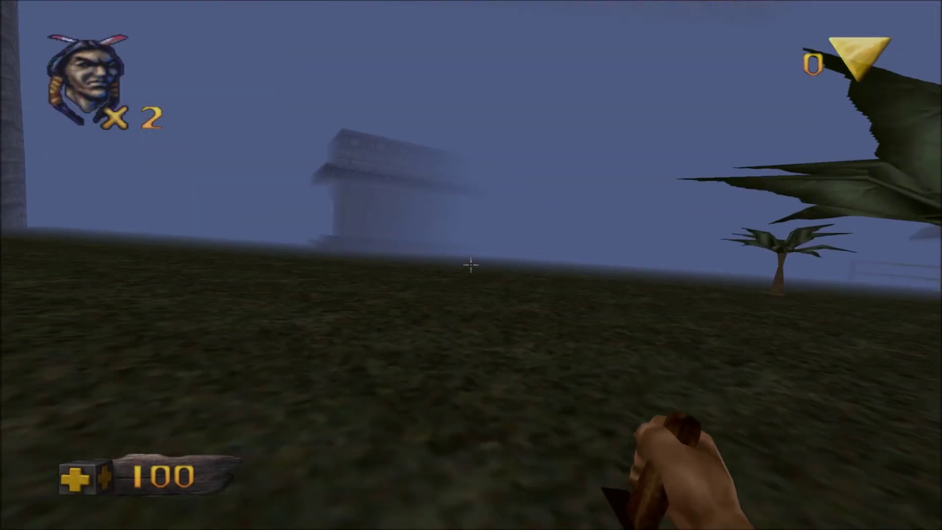
key(w)
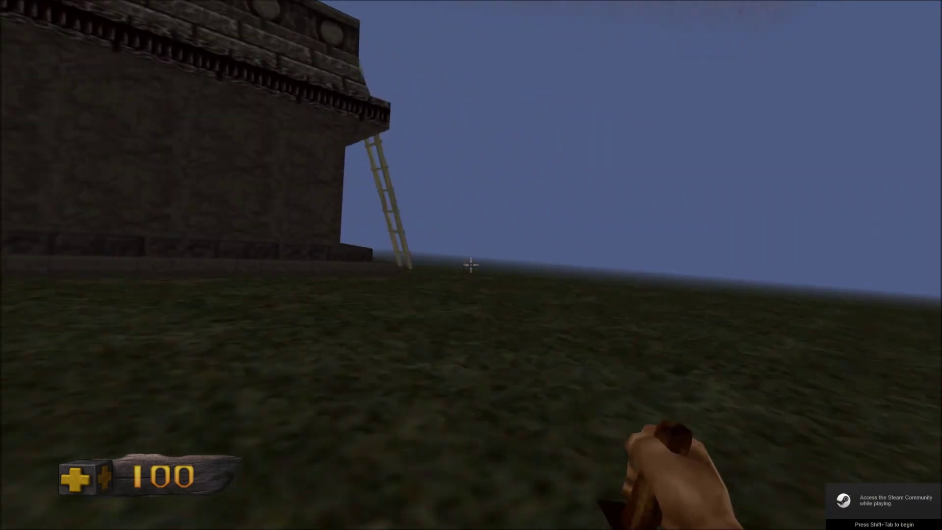
key(w)
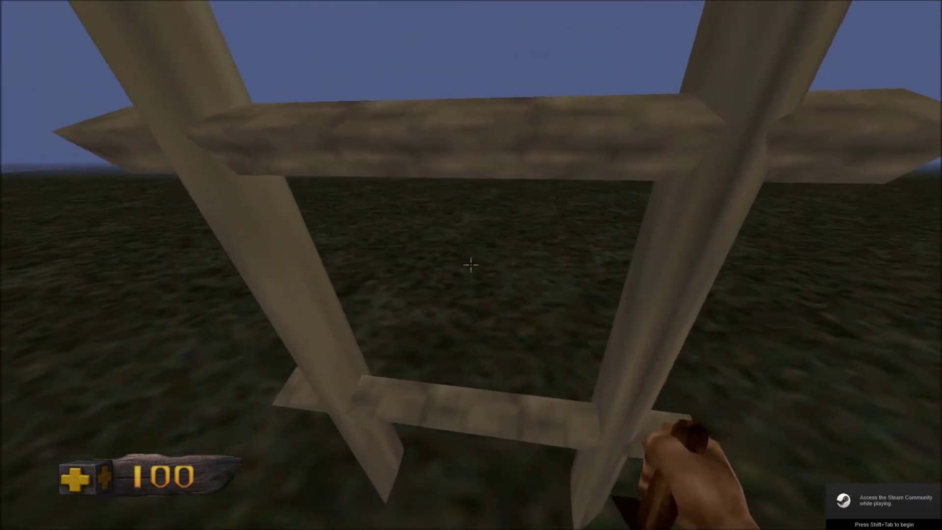
key(w)
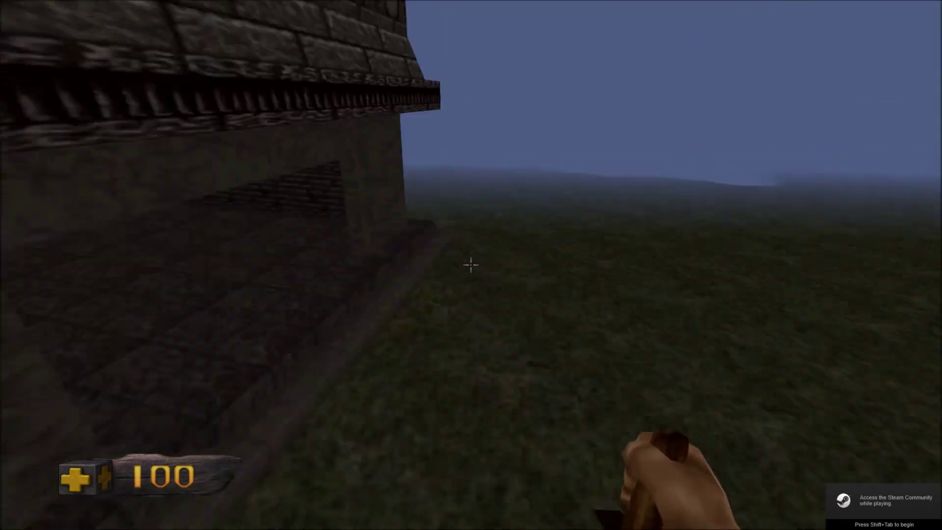
key(w)
key(w)
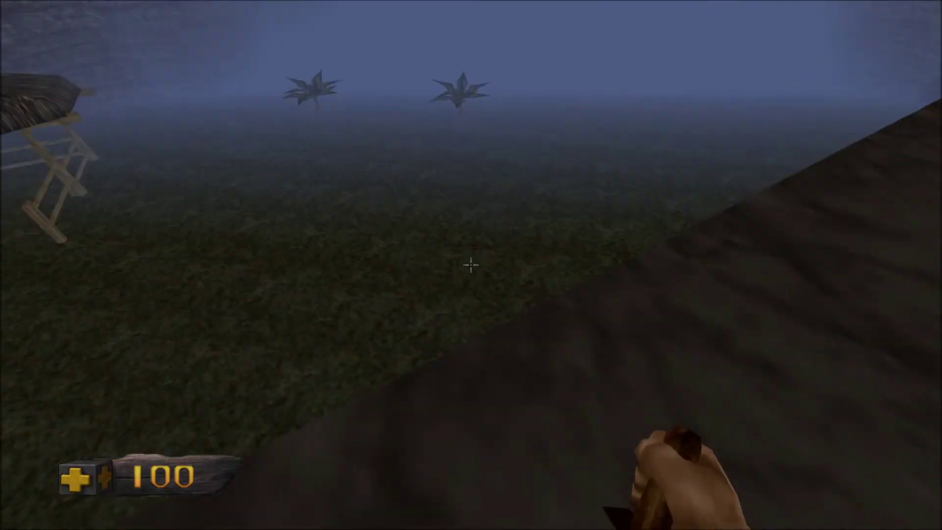
- Test walking around the building's ledge and on its roof, and quit the game back to the editor
key(w)
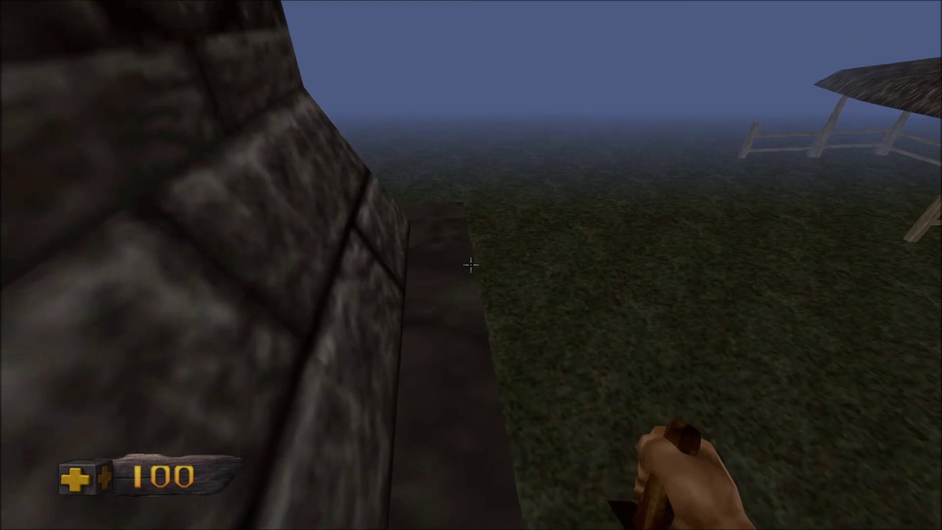
key(w)
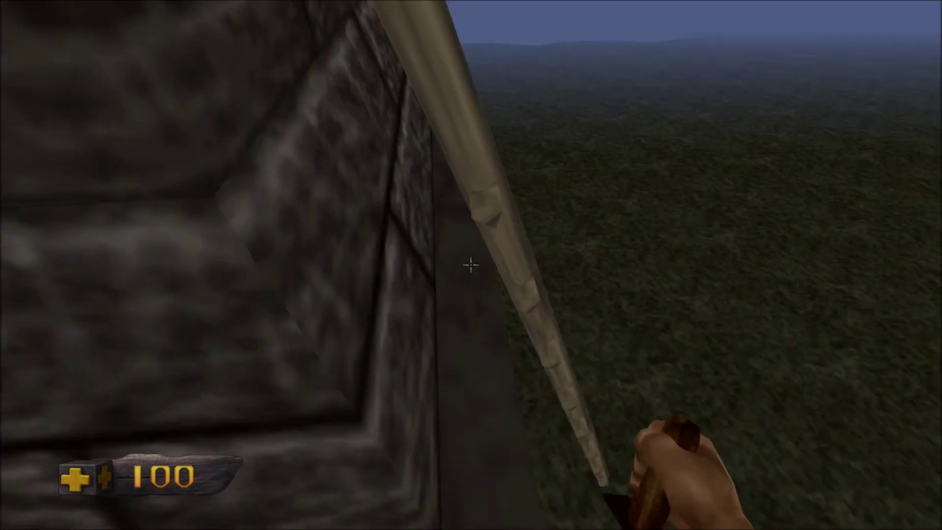
key(w)
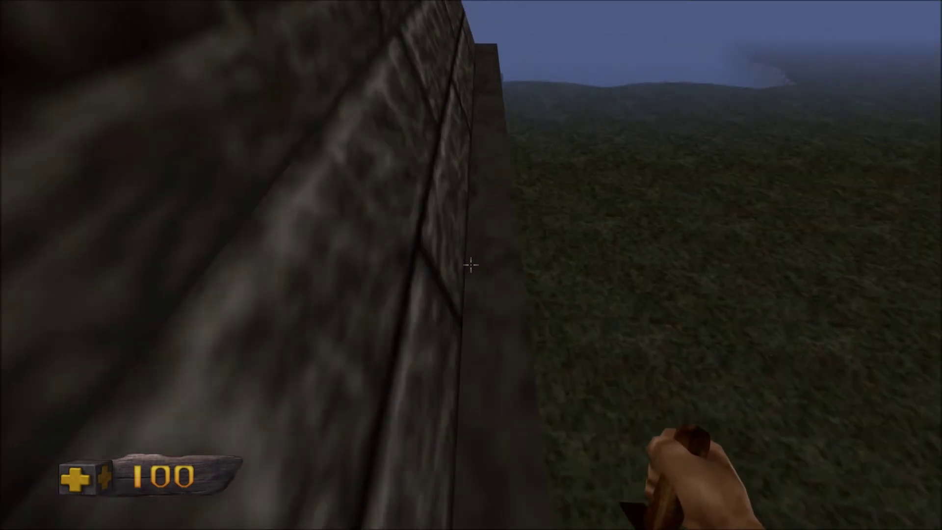
key(w)
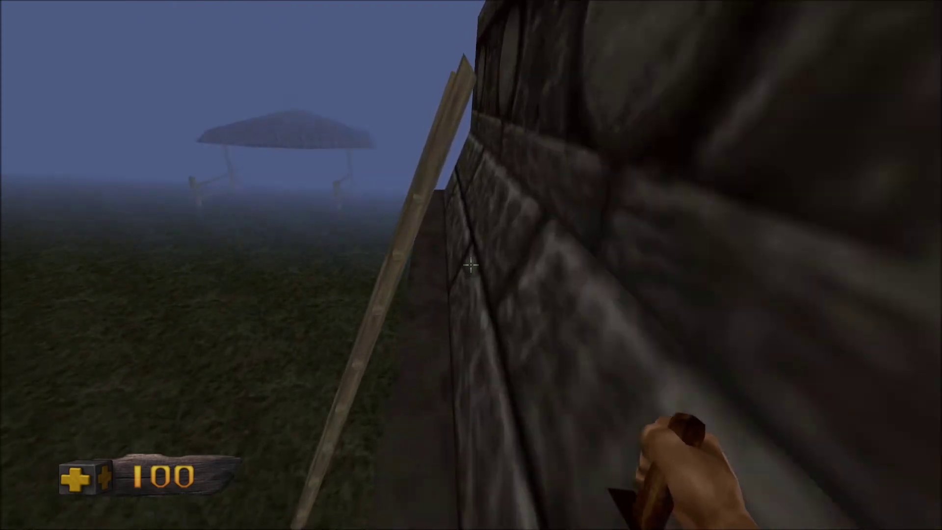
key(w)
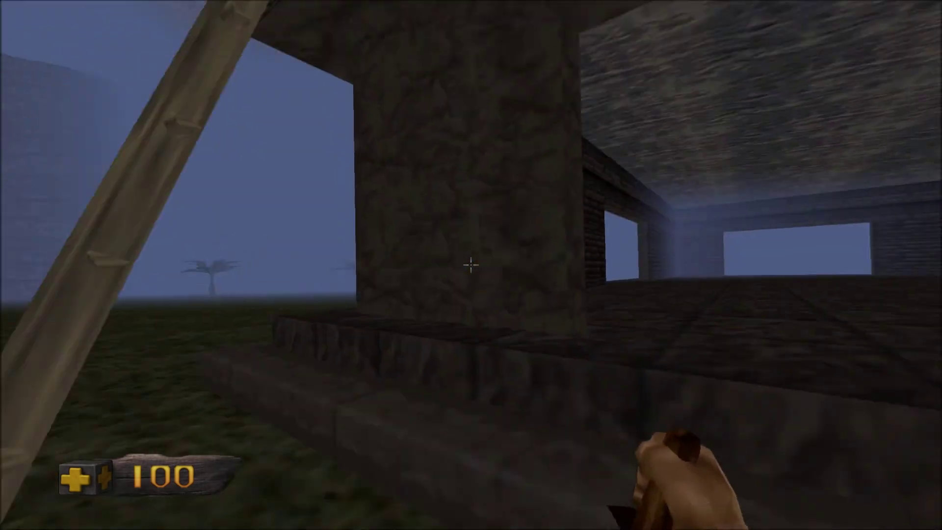
key(w)
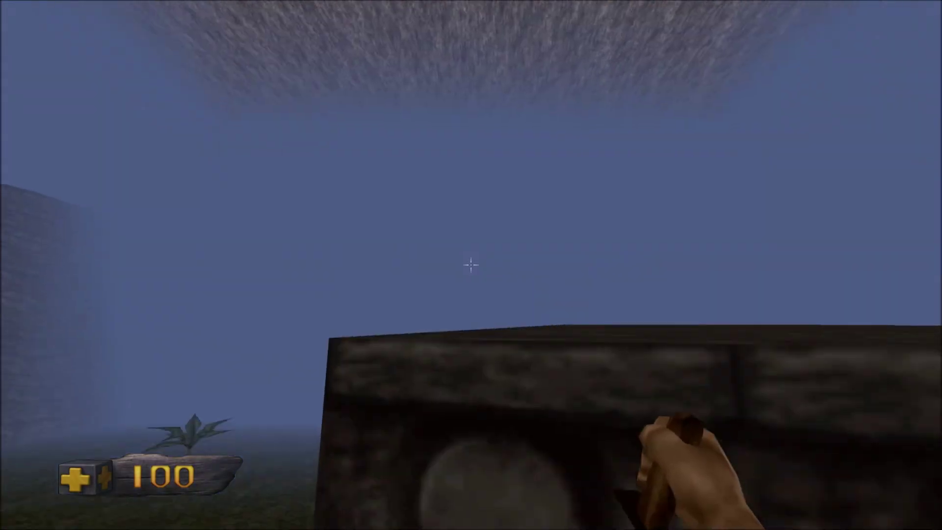
key(w)
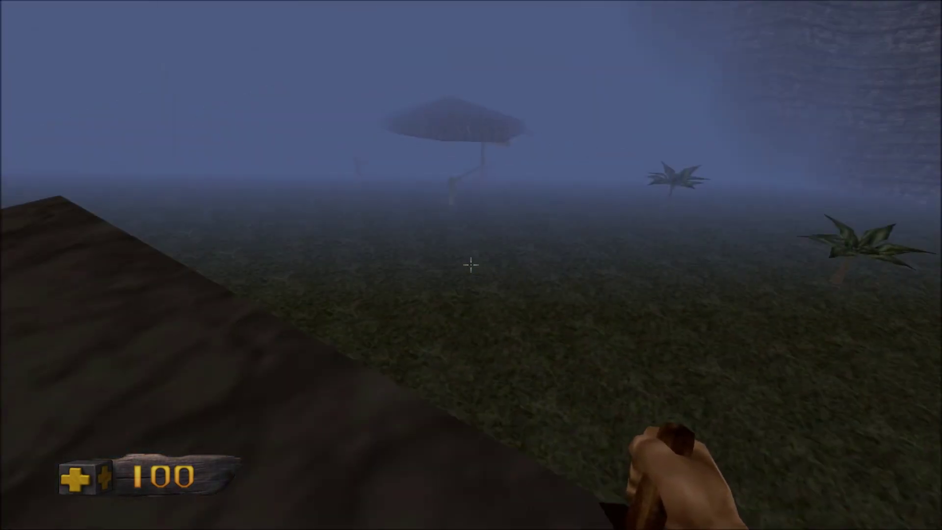
key(Escape)
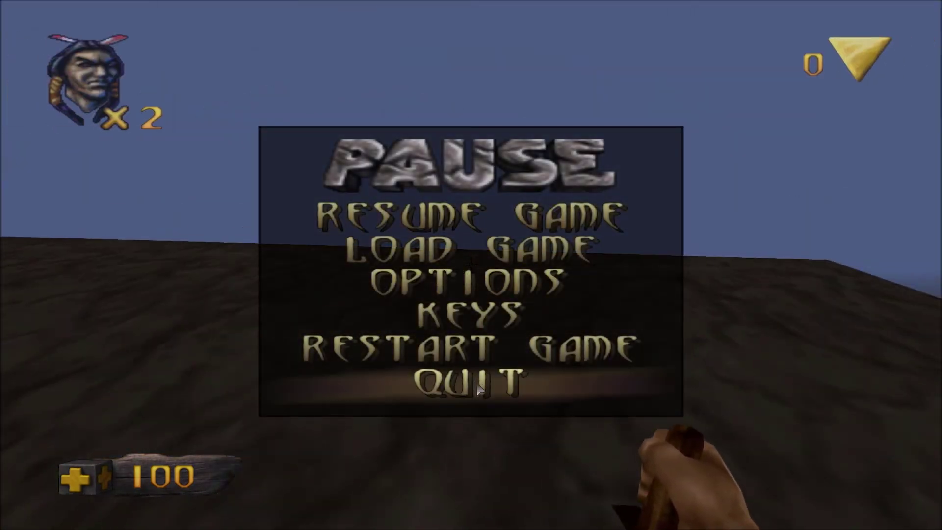
click(479, 388)
- Raise the roof collision vertices on the ladder side, including the one beside the ladder, to cover the roof model
click(471, 285)
right_drag(465, 289, 383, 286)
key(d)
key(s)
key(w)
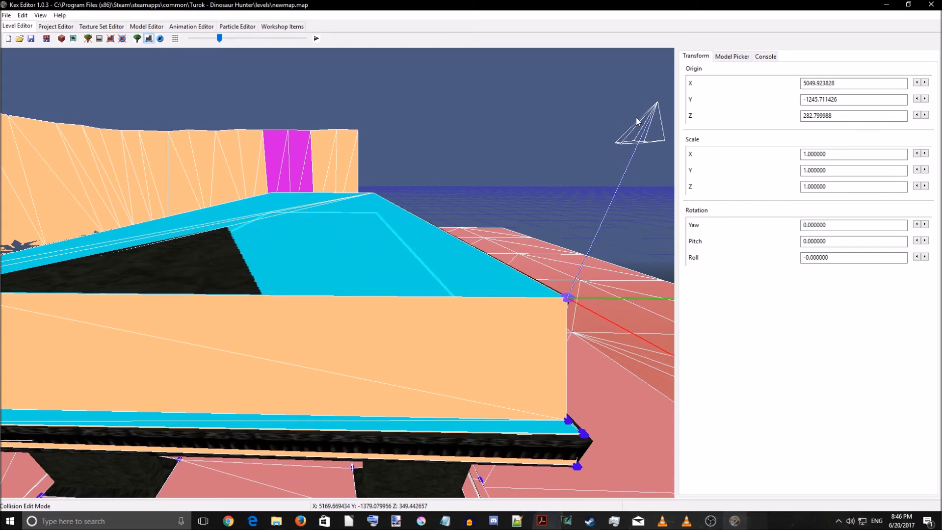
key(d)
drag(382, 295, 397, 301)
key(a)
key(a)
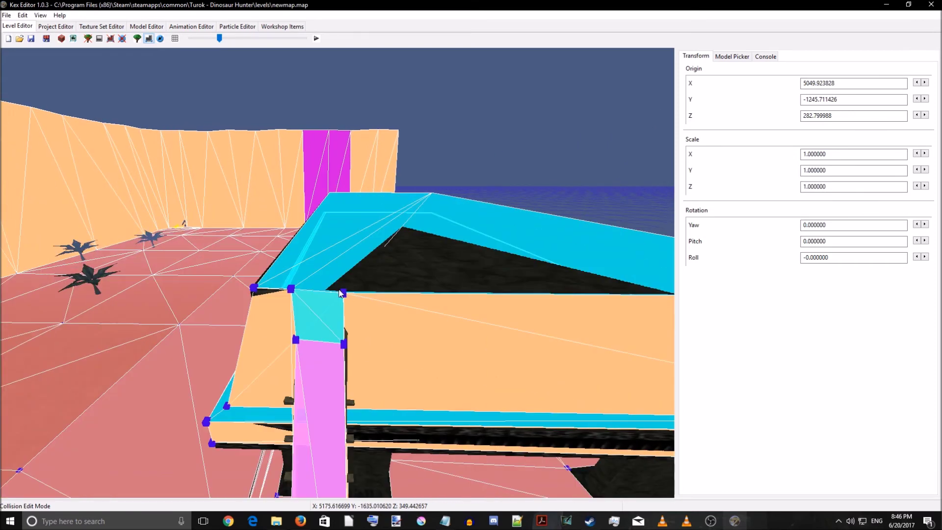
click(344, 293)
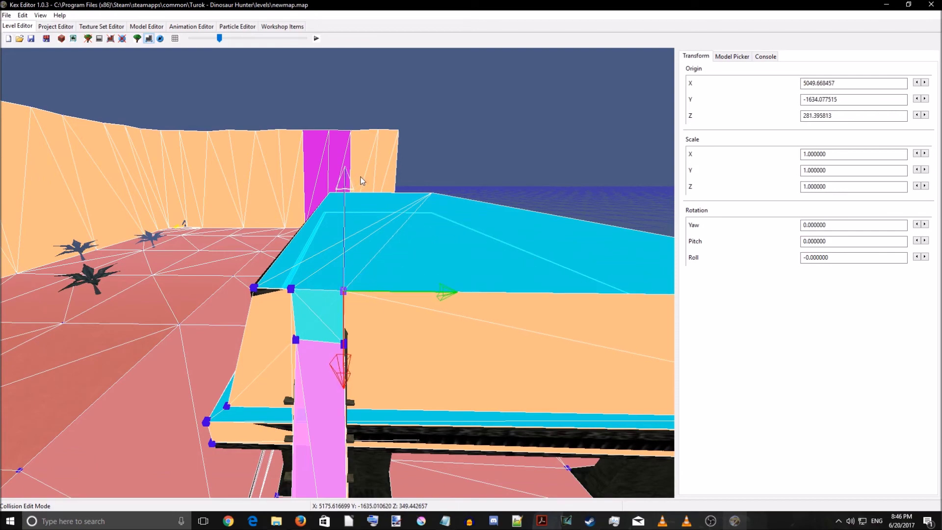
click(254, 288)
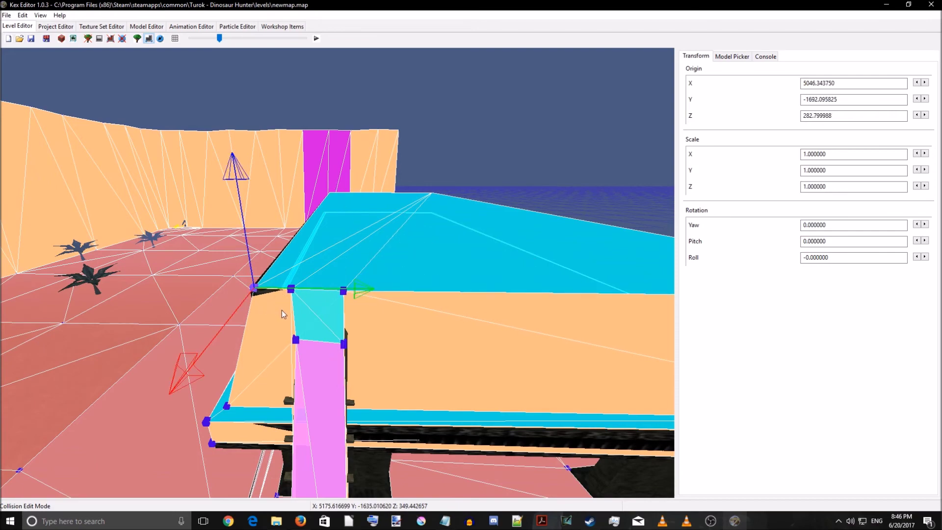
- Adjust the two roof collision corner vertices at the building's end away from the ladder to fit the roof's edge
key(w)
key(a)
right_drag(384, 211, 377, 251)
click(451, 336)
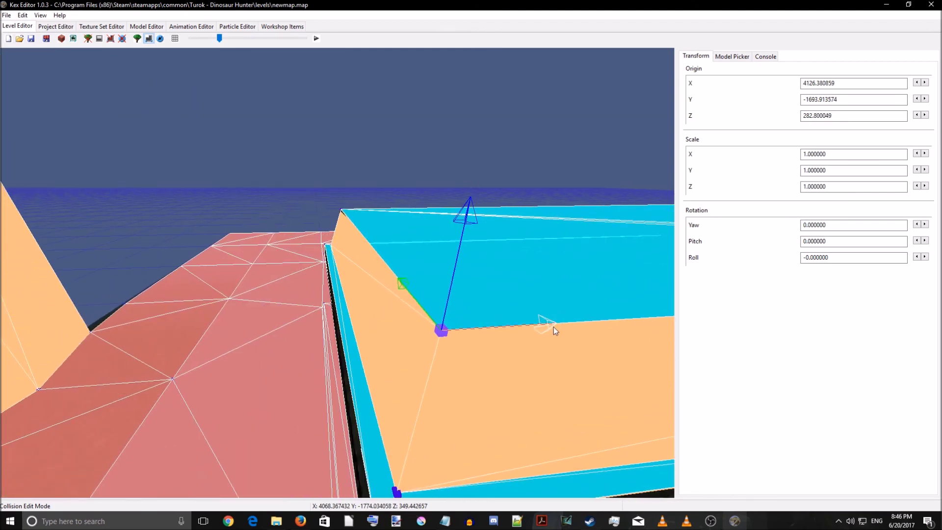
click(342, 212)
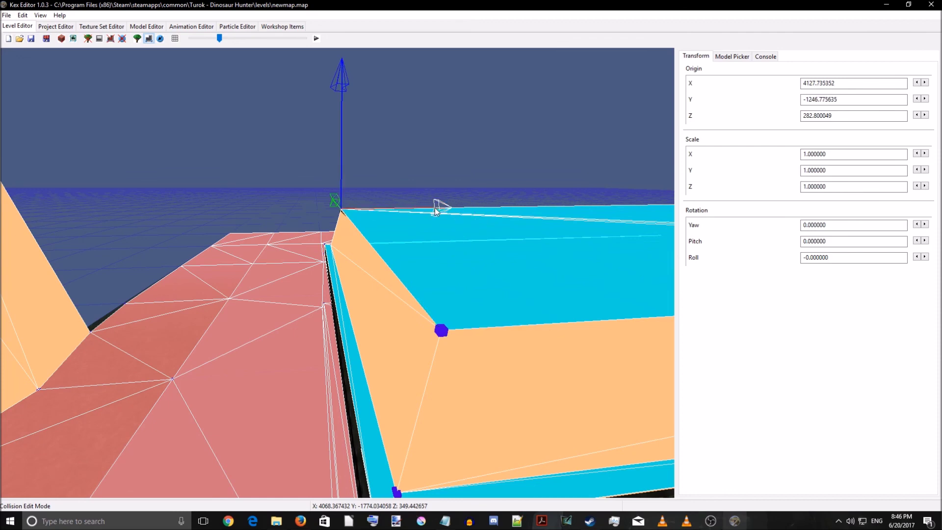
- Save the adjusted roof collision over newmap.map in the levels folder
click(30, 38)
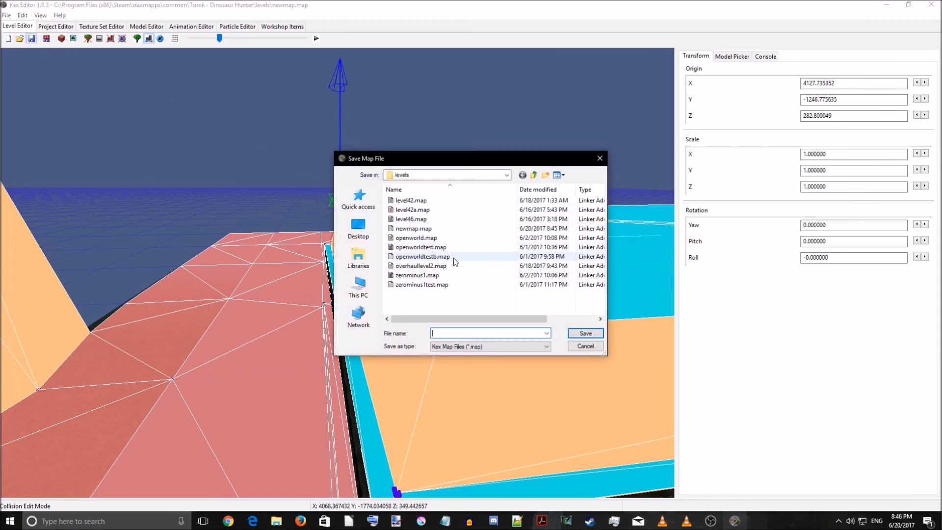
click(585, 333)
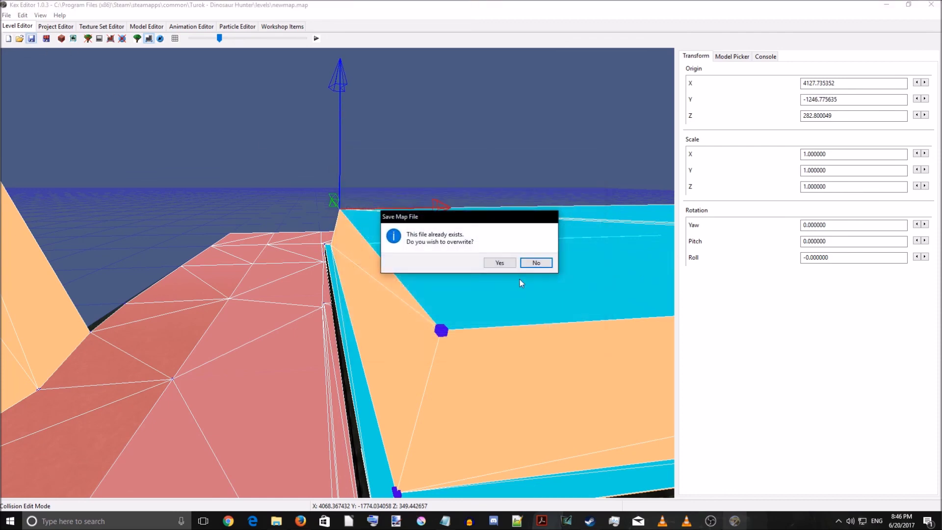